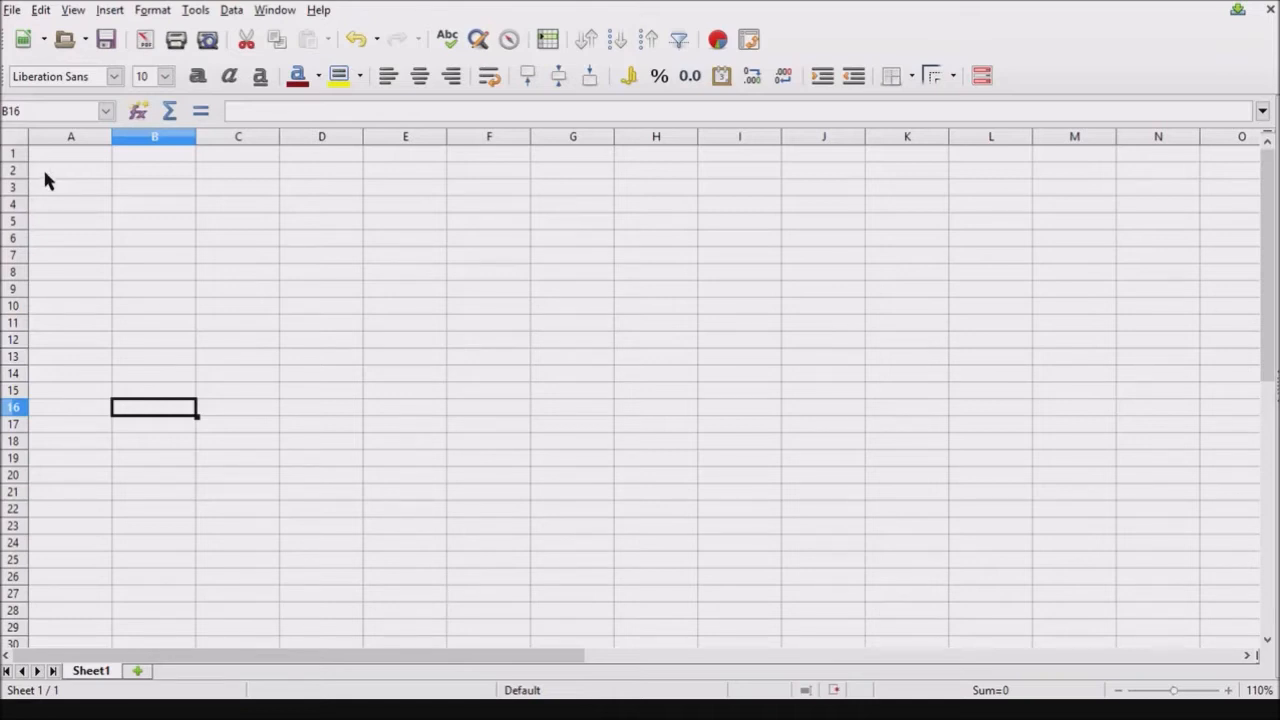
Enter the title "Plan" in cell A1 and the heading "Income" in cell A2
left_click(57, 160)
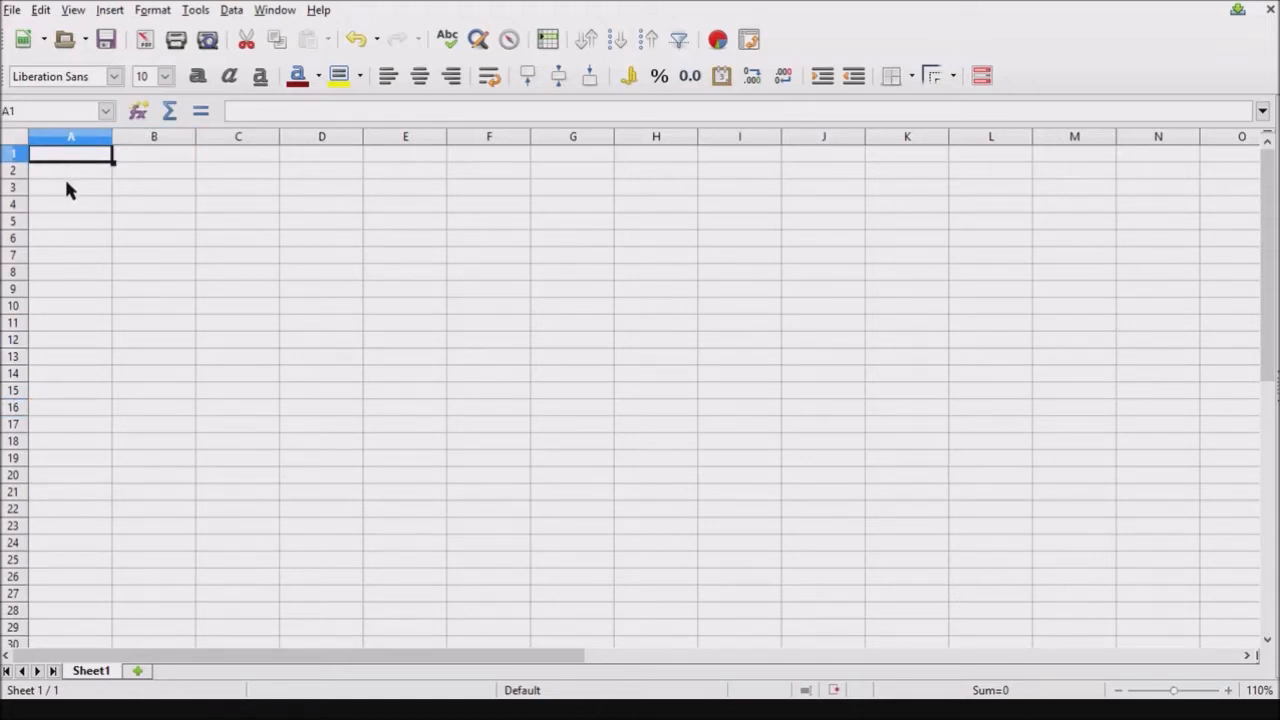
type("Plan")
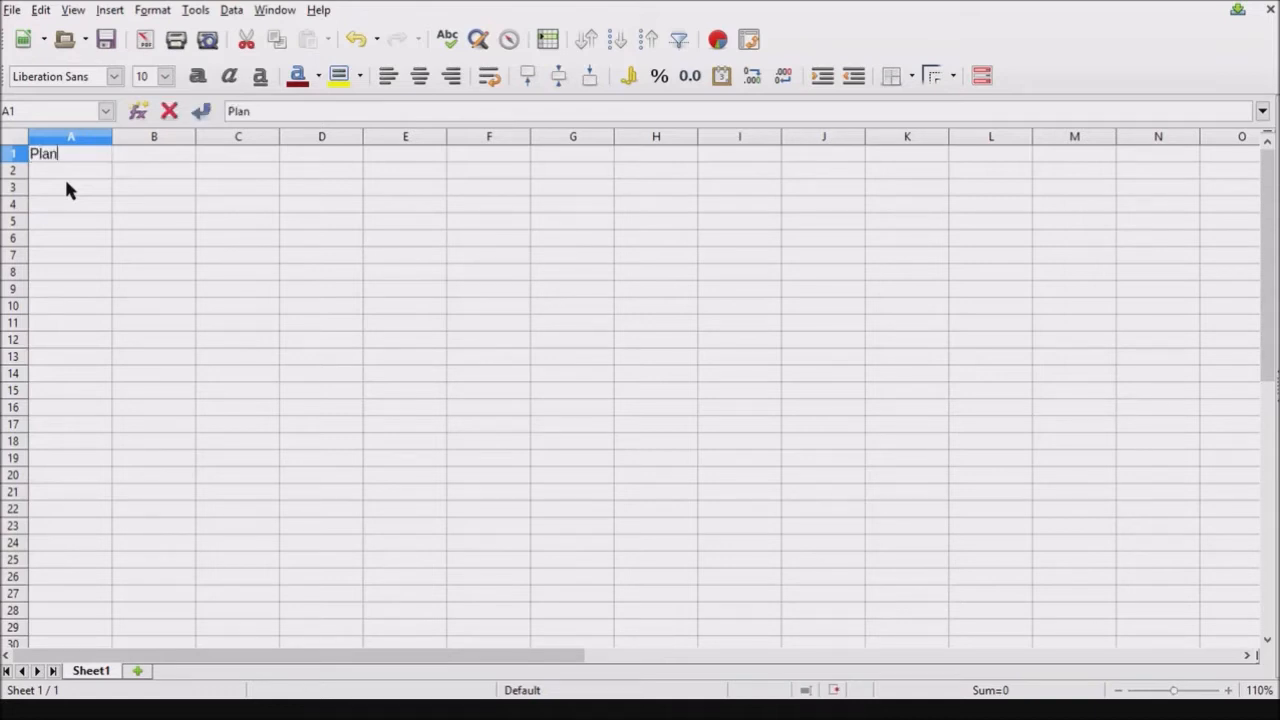
key("Return")
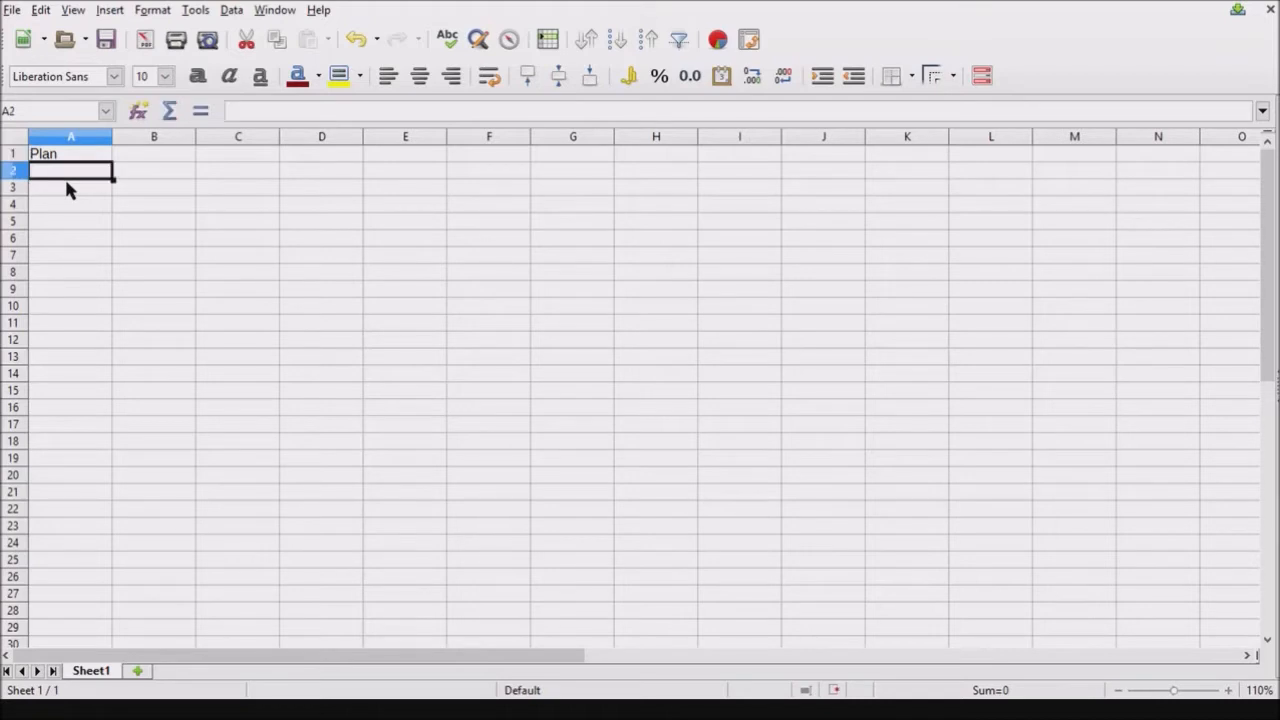
type("Income")
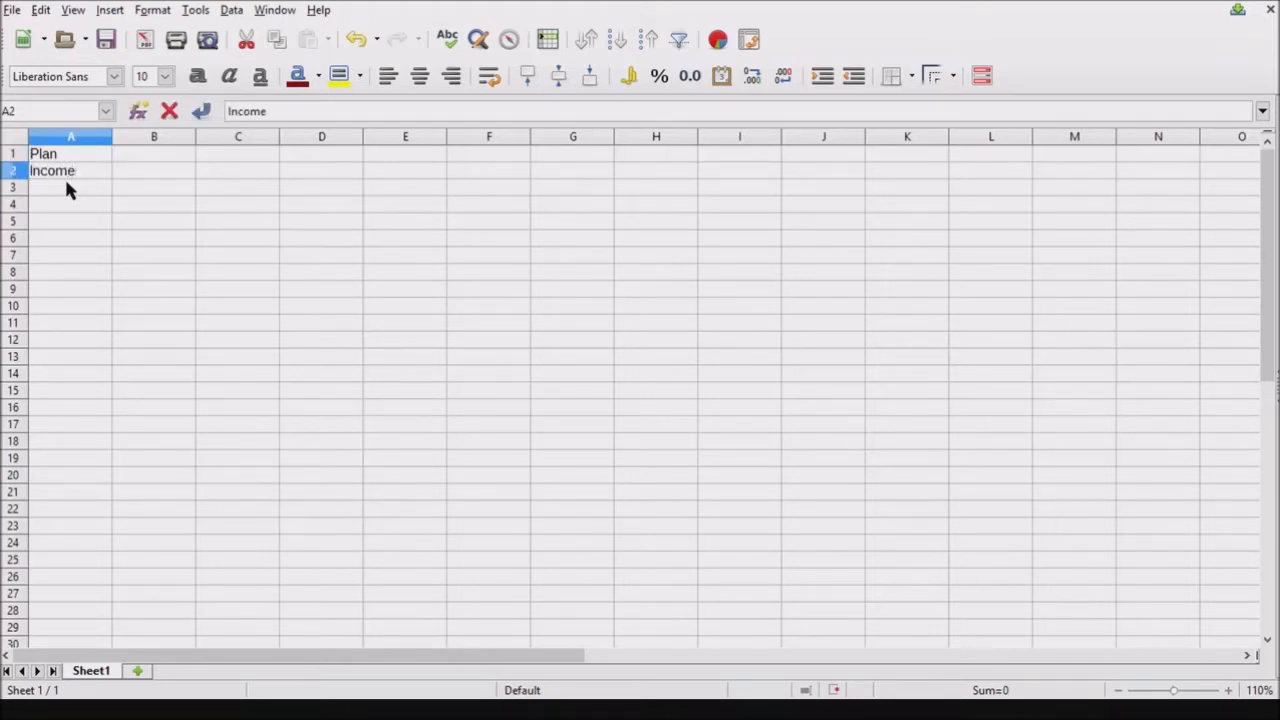
key("Return")
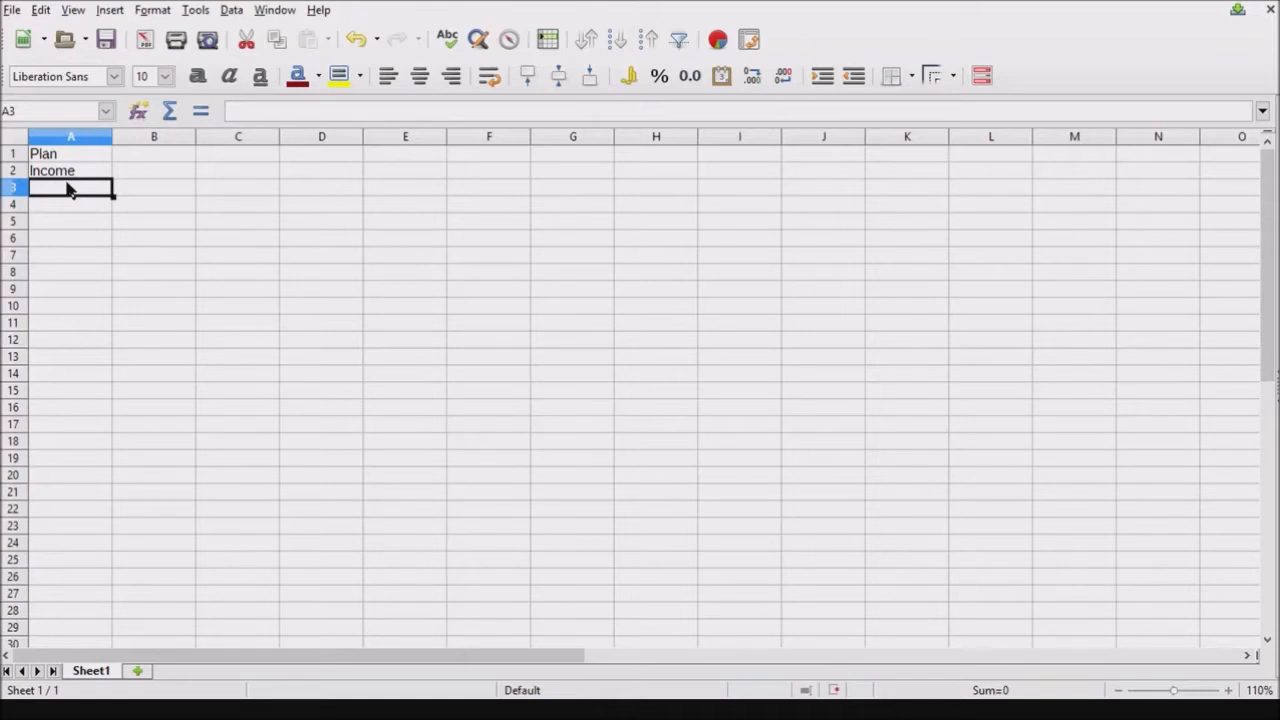
Fill cells A3 to A7 with the numbers 1, 2, 3, 4 and 5
type("1")
key("Return")
type("2")
key("Return")
type("3")
key("Return")
type("4")
key("Return")
type("5")
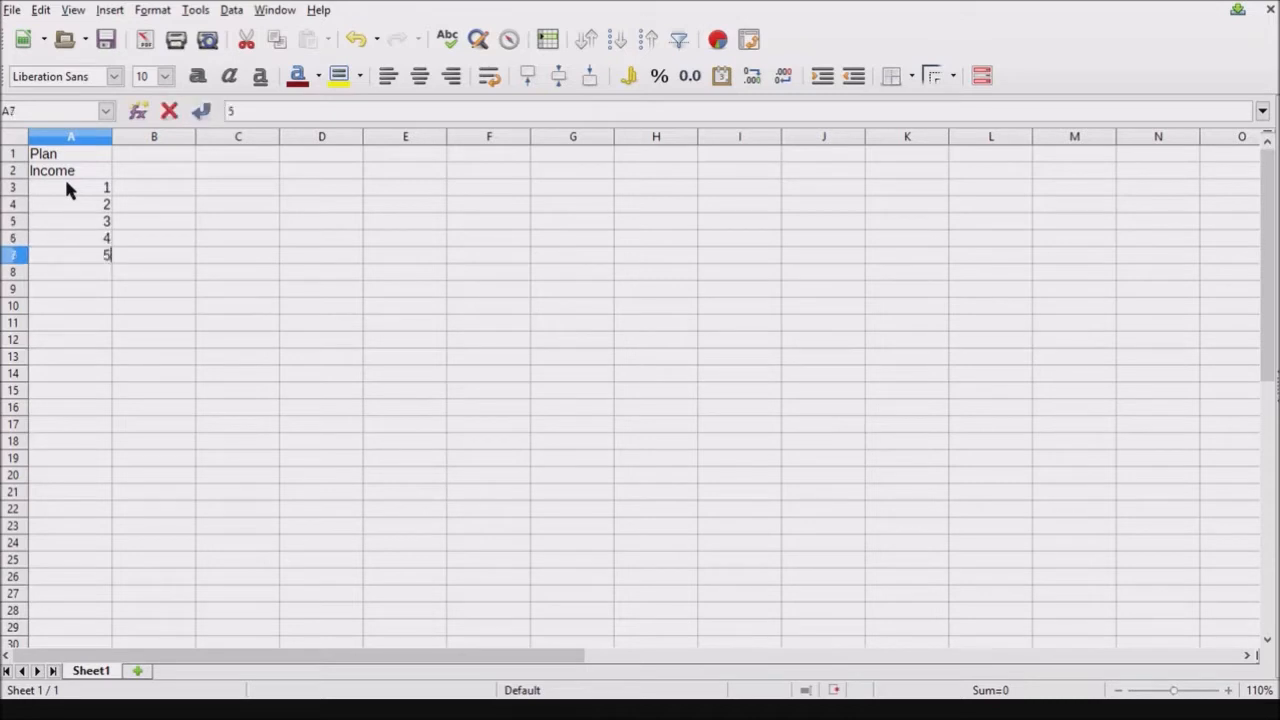
key("Return")
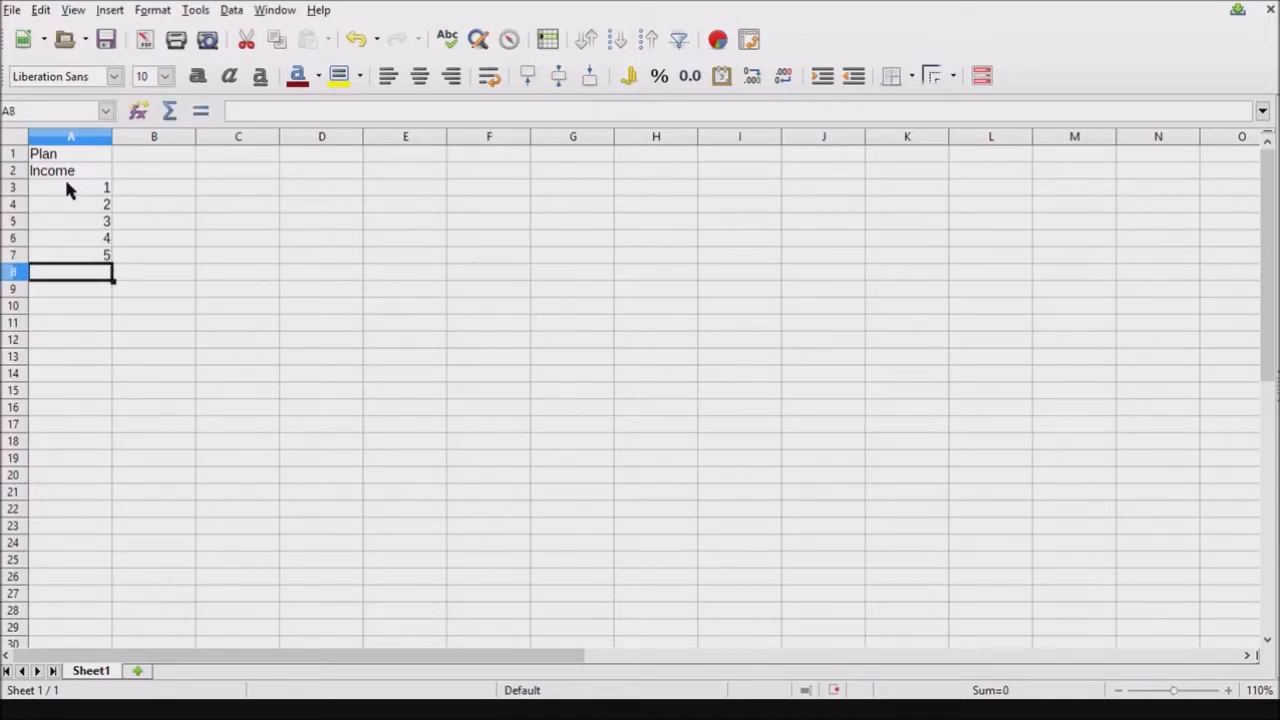
Add a border line along the lower edge of row 7 and the upper edge of row 3
left_click(15, 256)
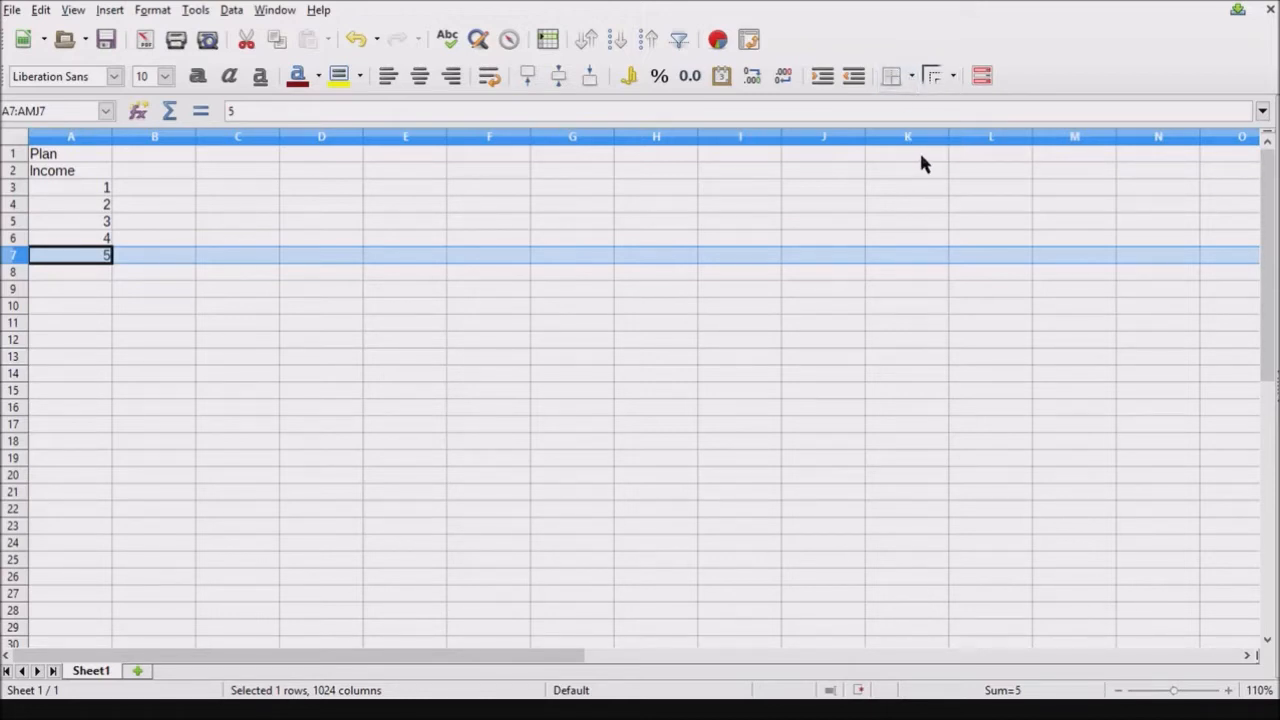
left_click(14, 188)
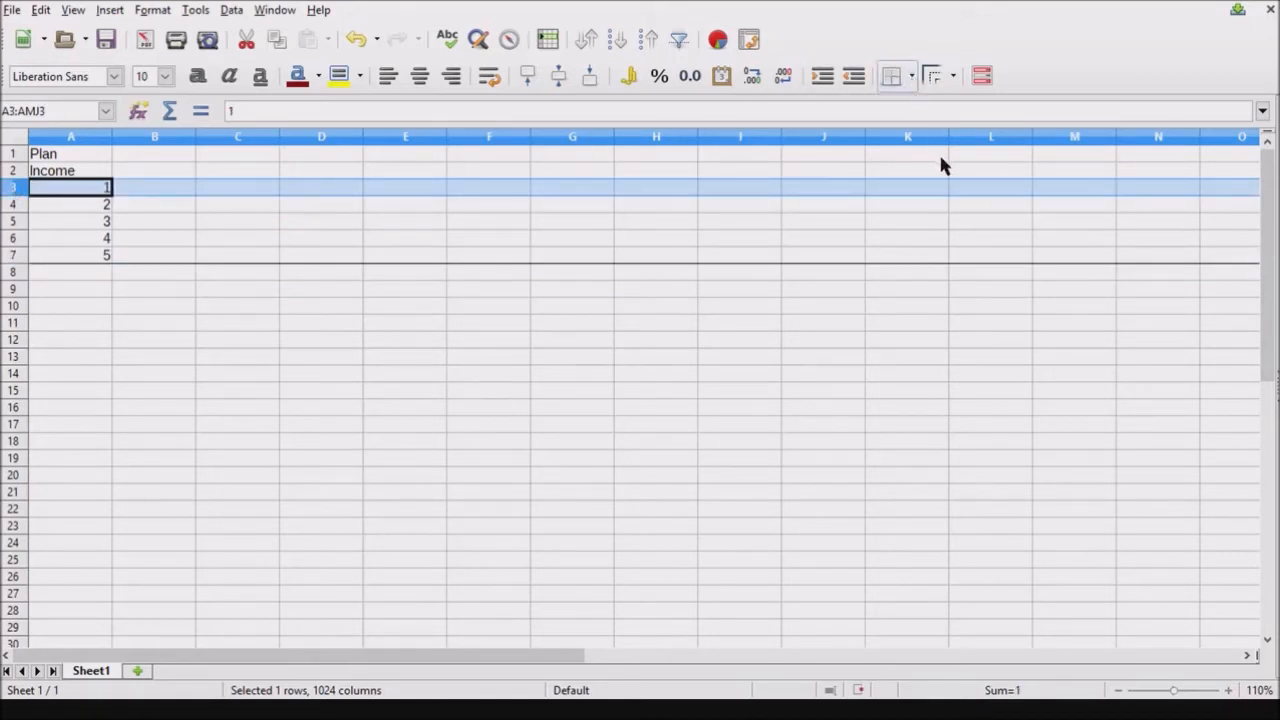
left_click(590, 255)
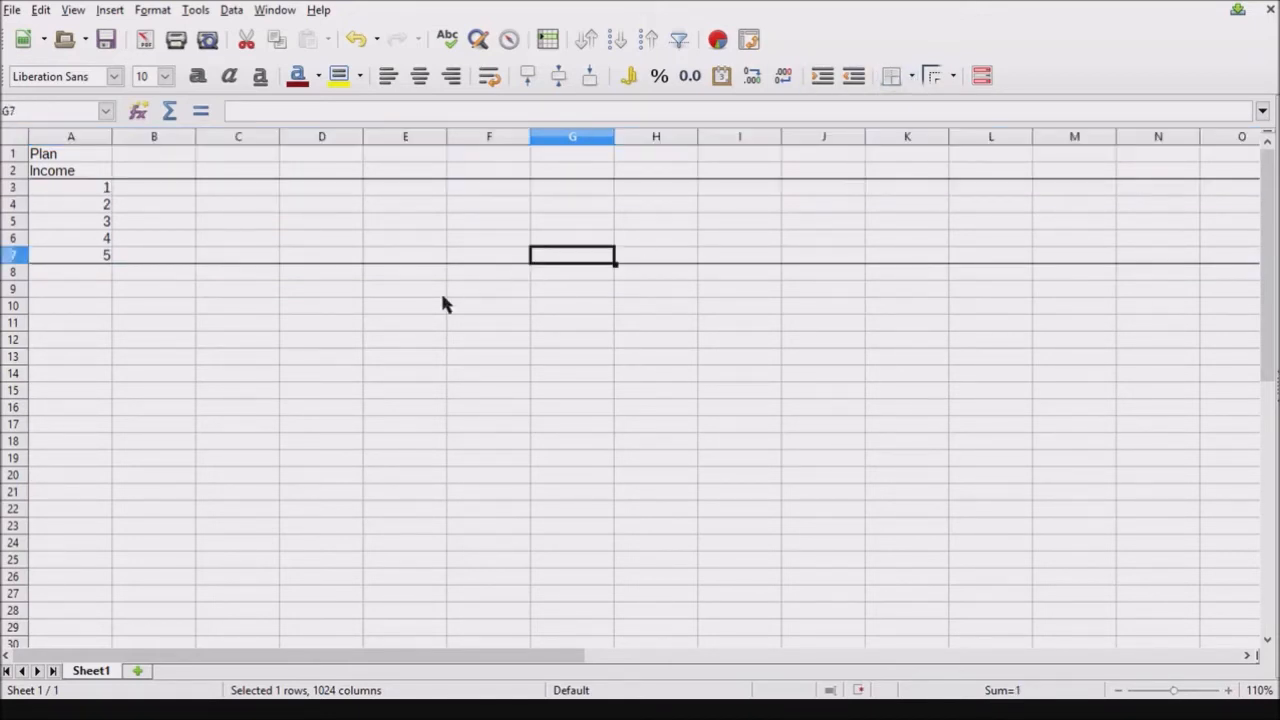
Set cell A3 to 4 and cell A6 to 400 in the Income column
left_click(82, 191)
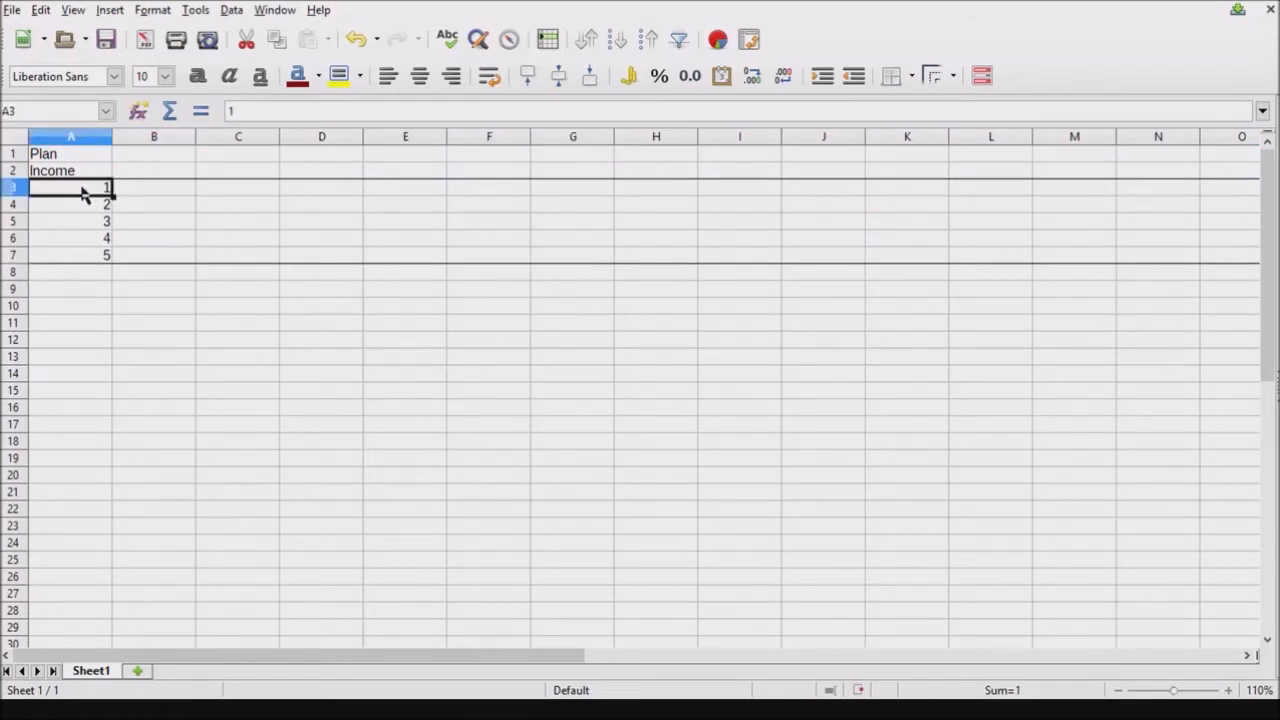
type("4")
key("Return")
key("Return")
key("Return")
type("400")
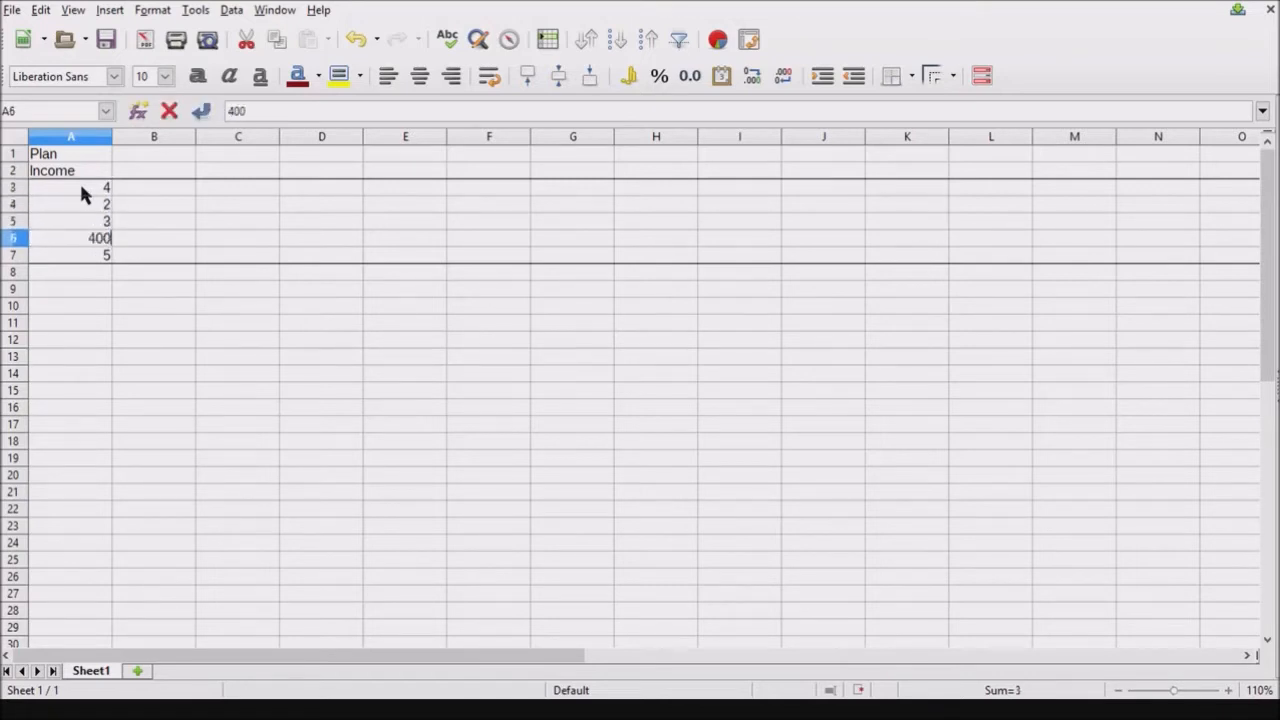
key("Return")
Set the remaining Income cells A3, A4, A5 and A7 to 400
double_click(77, 188)
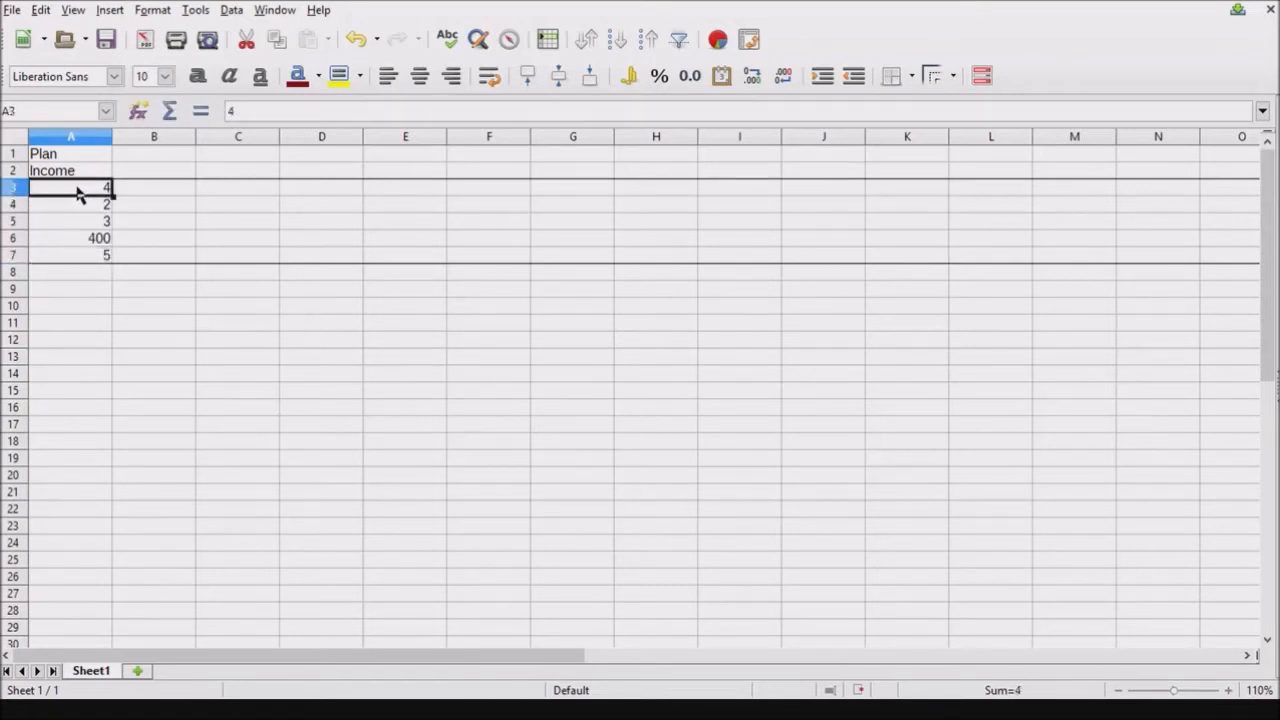
type("00")
key("Return")
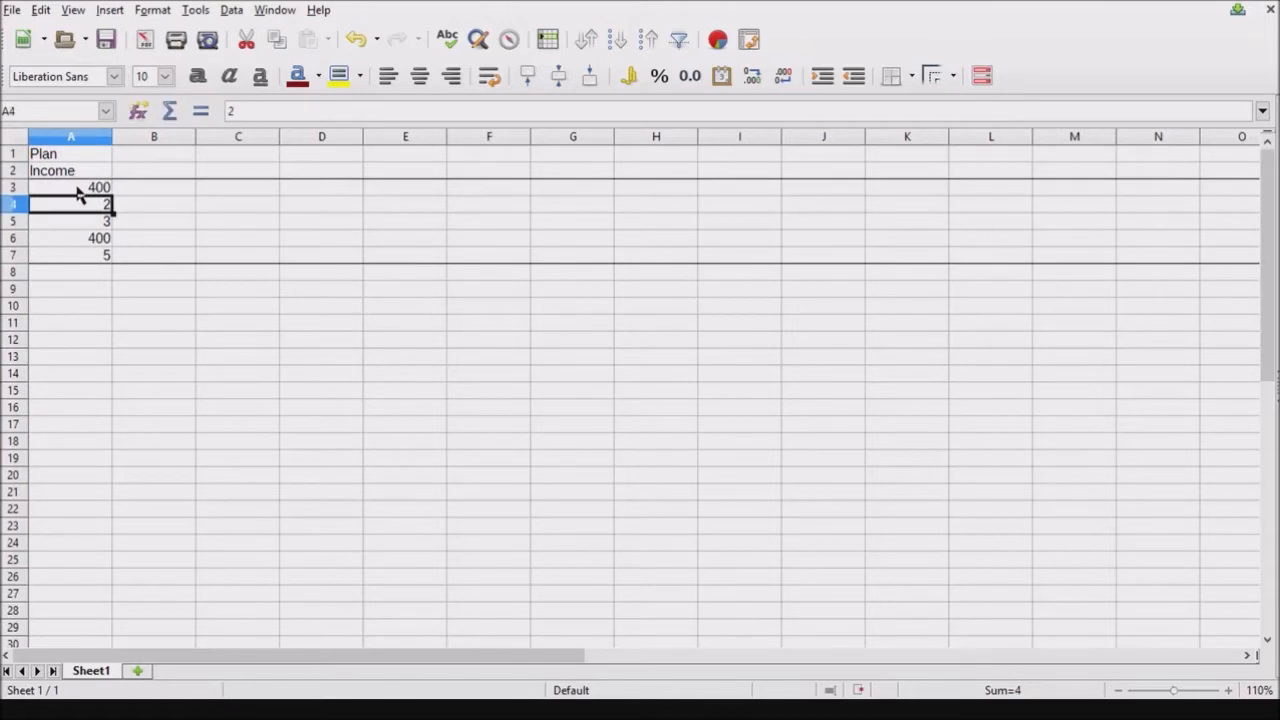
type("400")
key("Return")
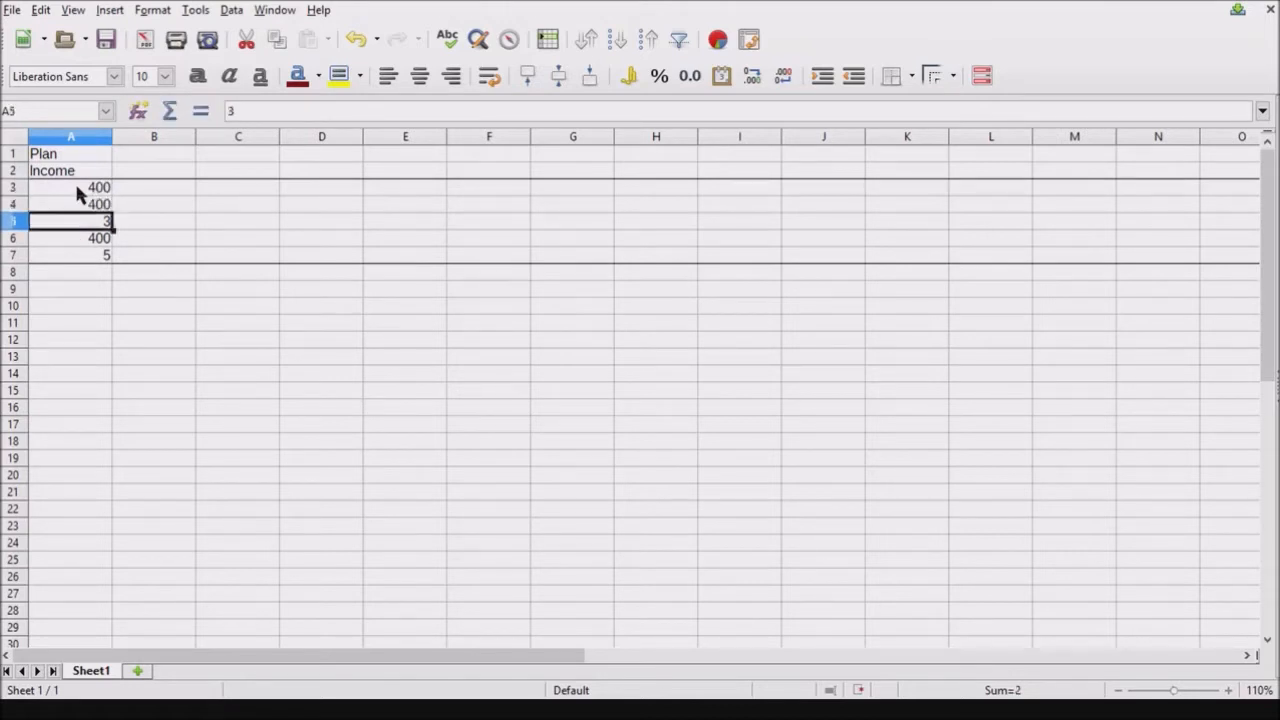
type("400")
key("Return")
key("Return")
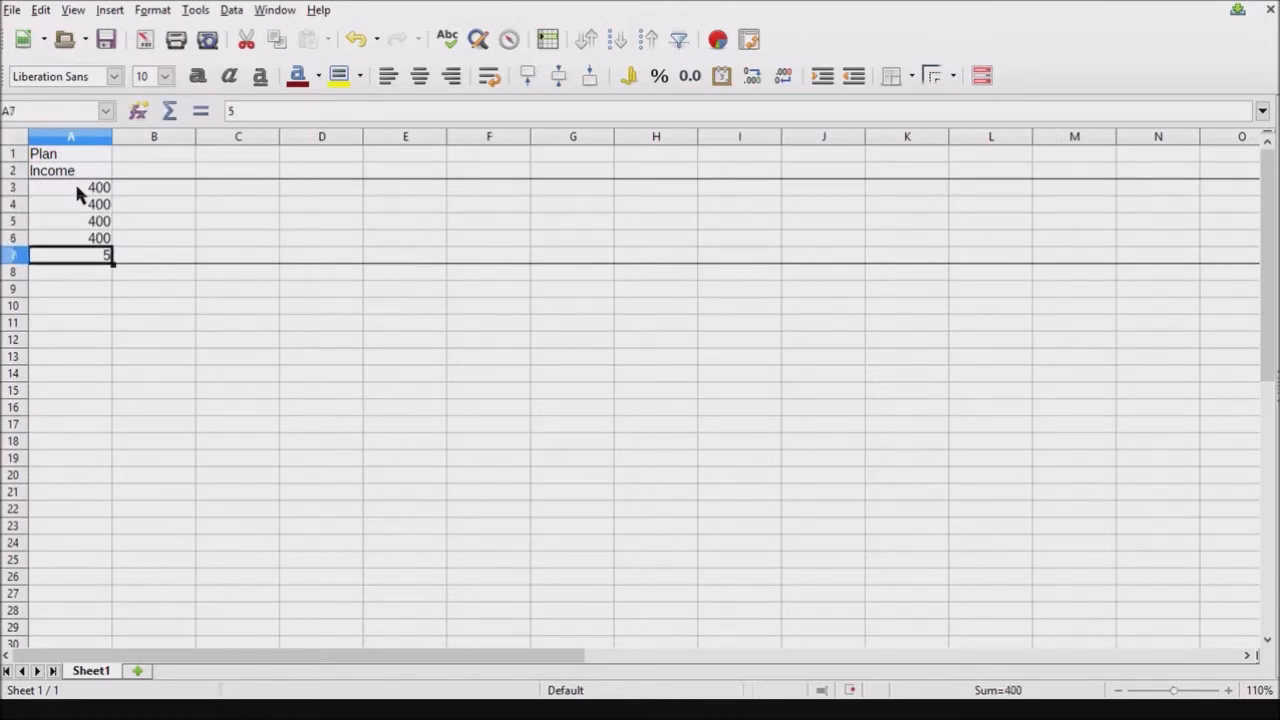
type("400")
key("Return")
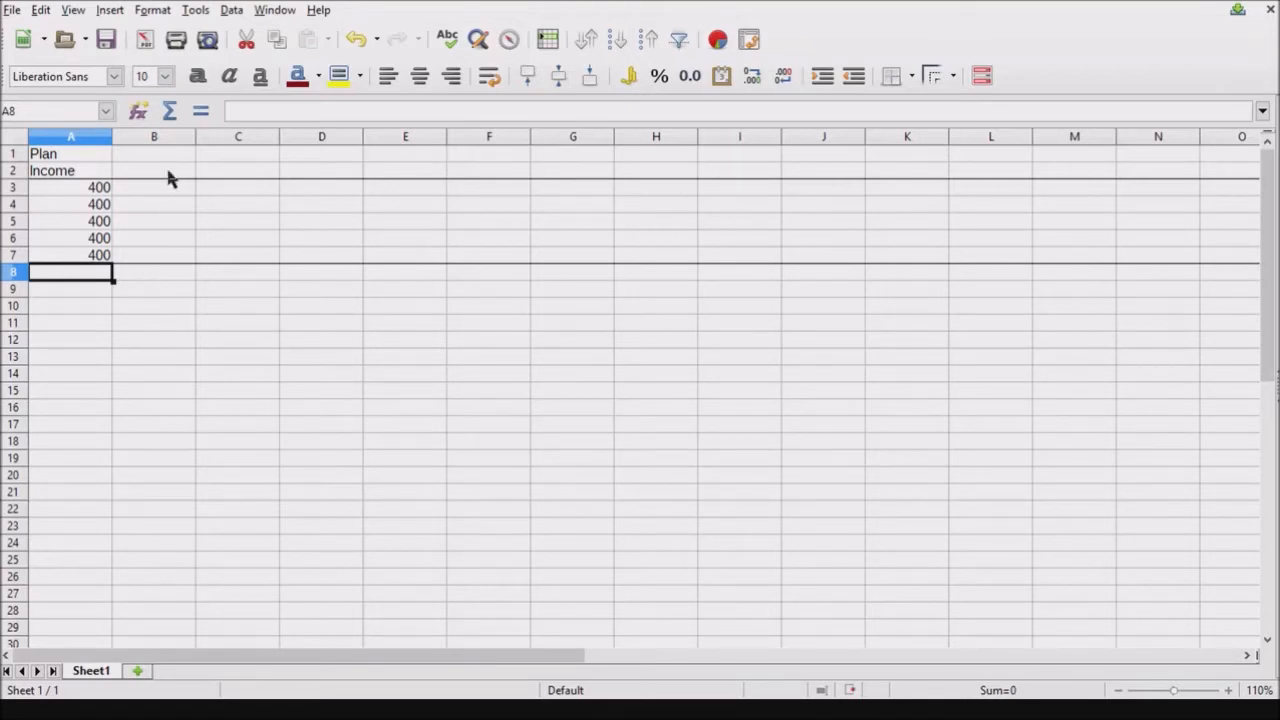
Total the income values in cell A8 with a SUM formula over the range A3:A7
left_click(170, 114)
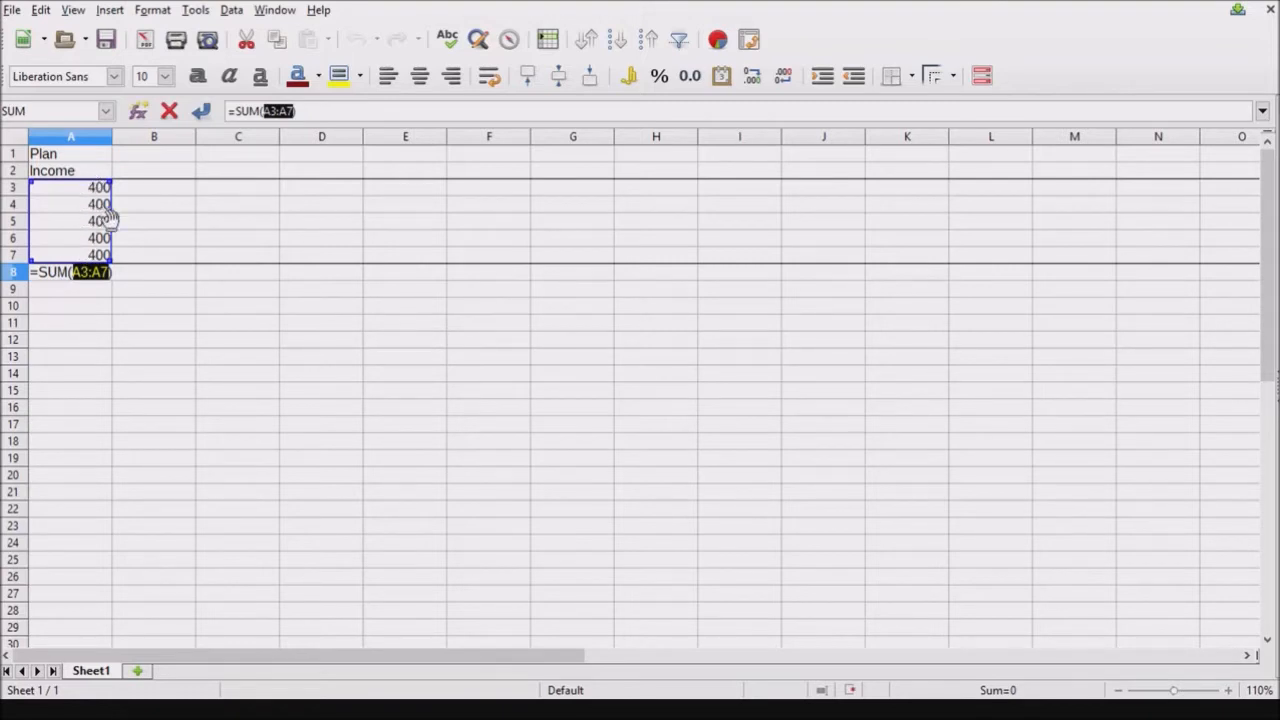
left_click_drag(111, 261, 574, 257)
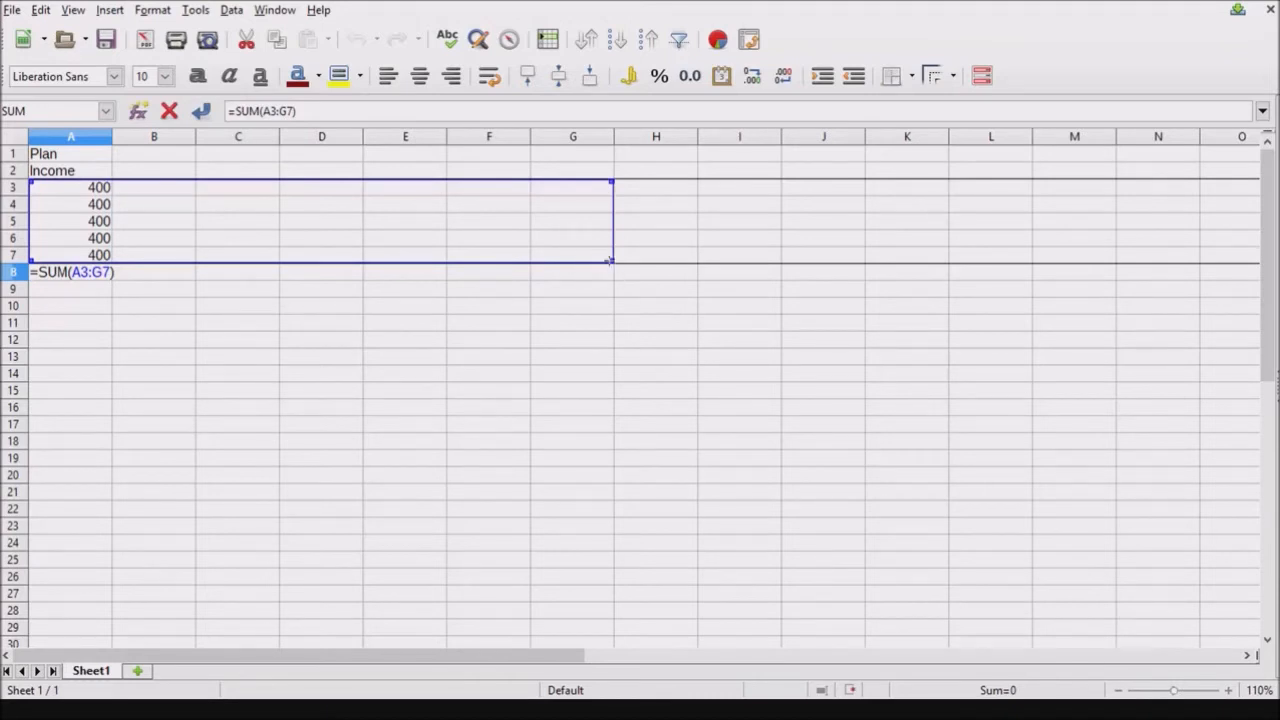
left_click_drag(540, 262, 109, 257)
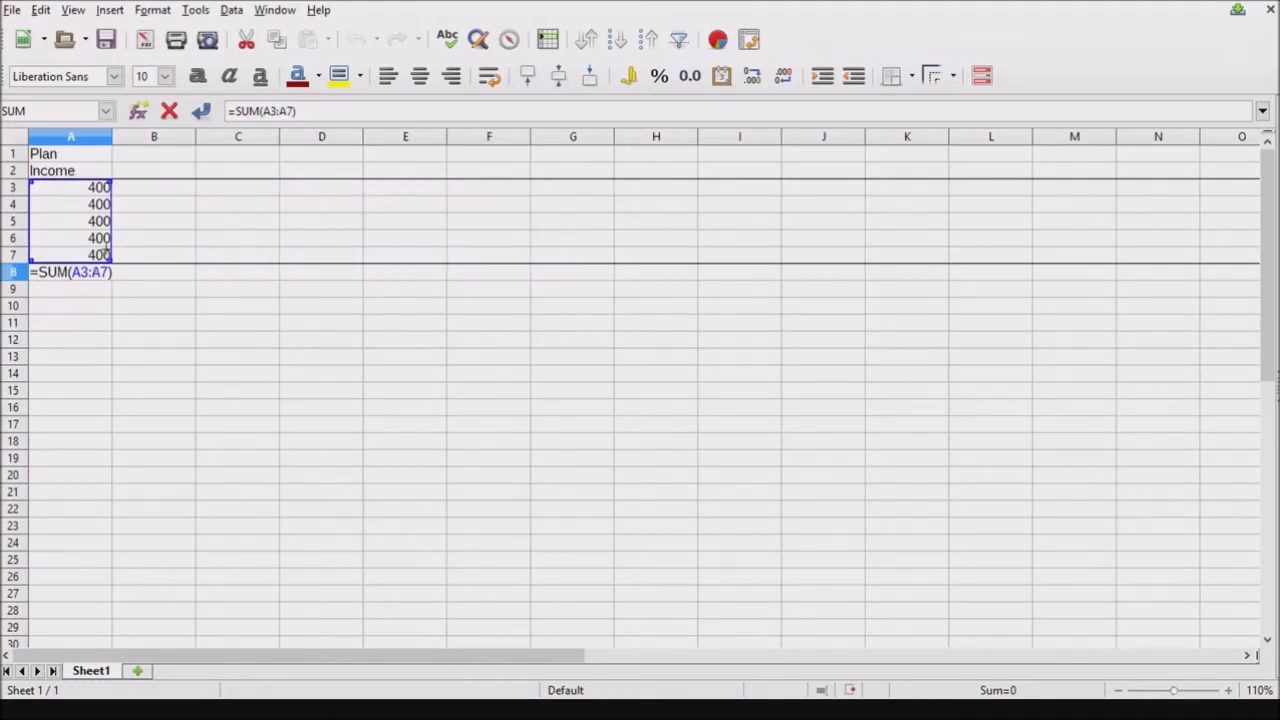
key("Return")
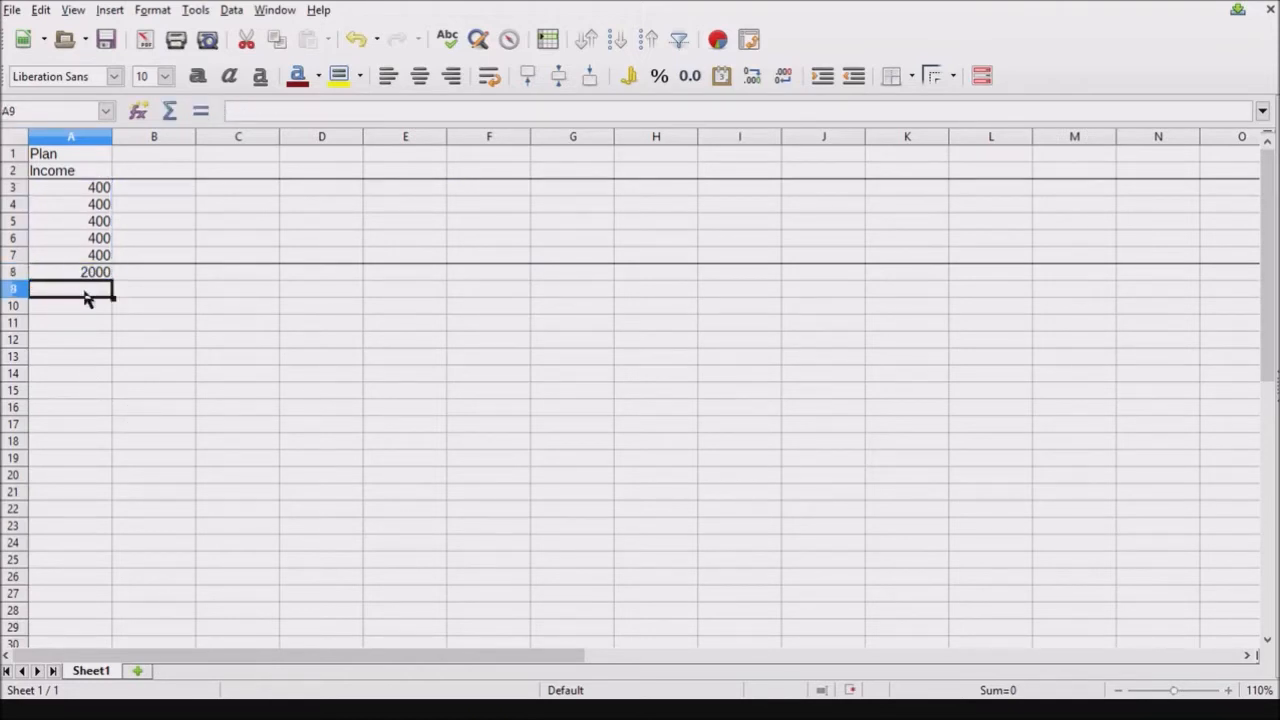
Test the sum by setting A3 to 100, A4 to 1 and cells A5 to A7 to 0
left_click(100, 189)
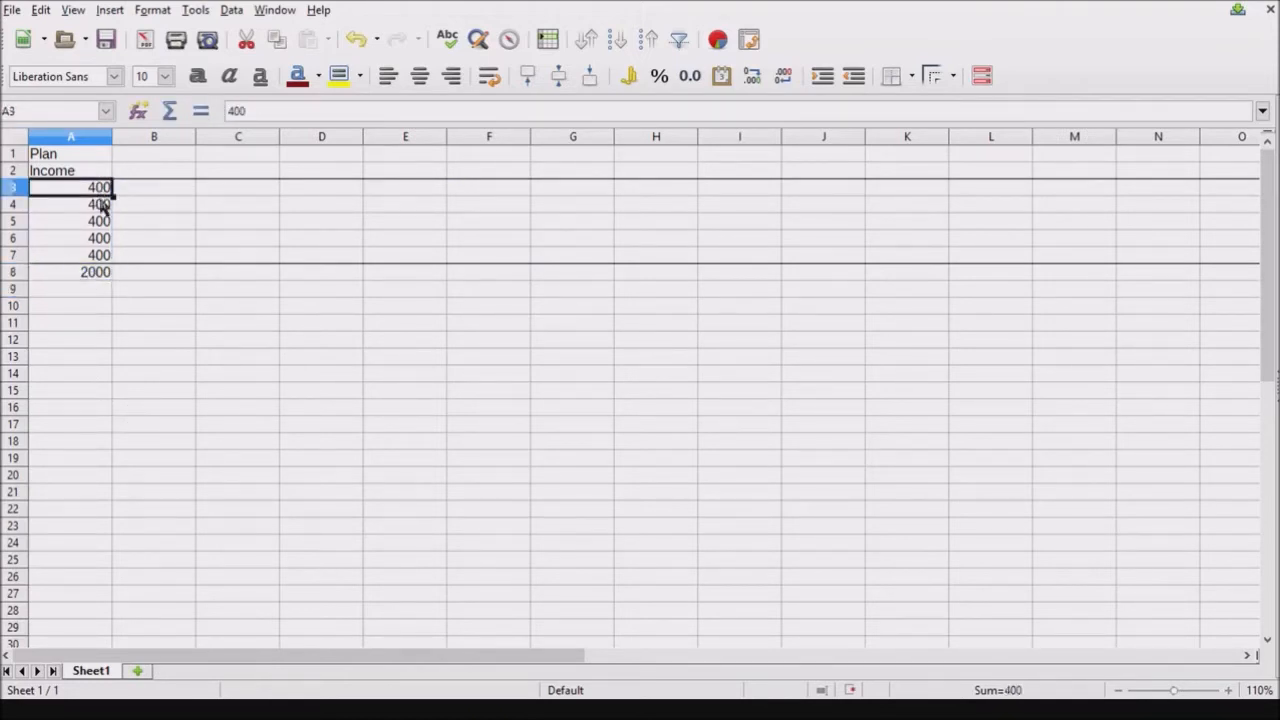
type("100")
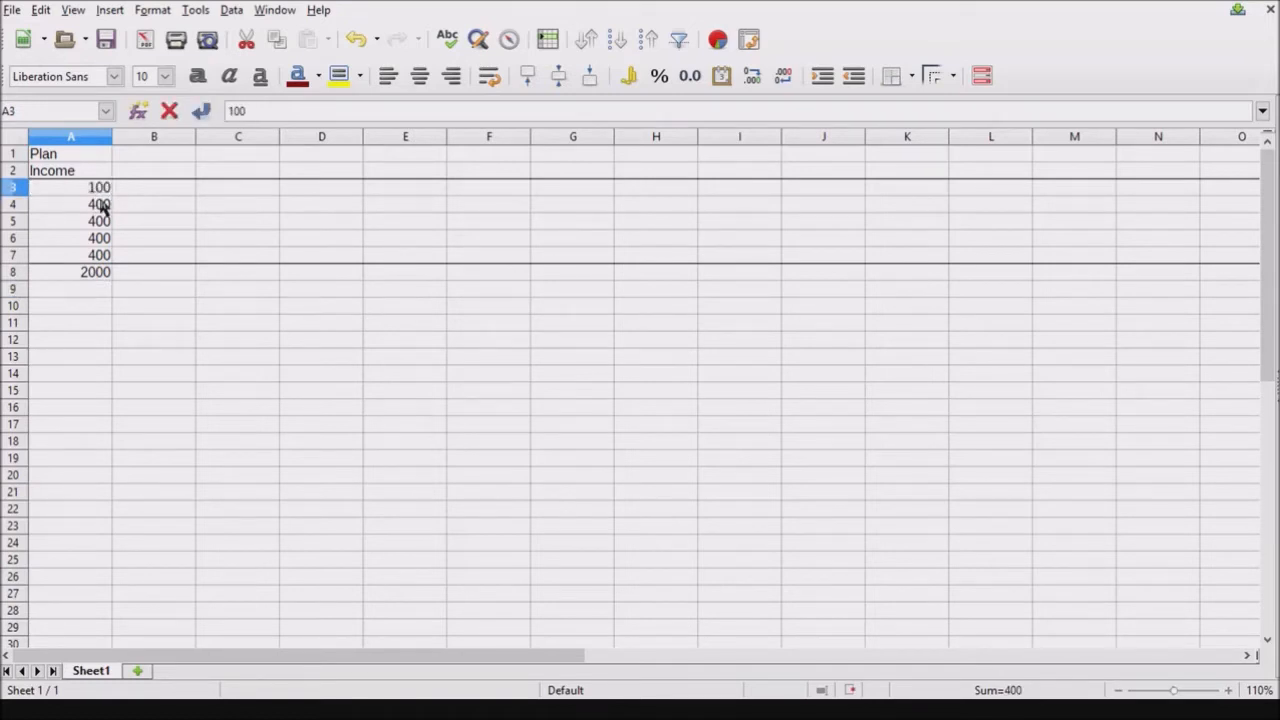
key("Return")
type("1")
key("Return")
type("0")
key("Return")
type("0")
key("Return")
type("0")
key("Return")
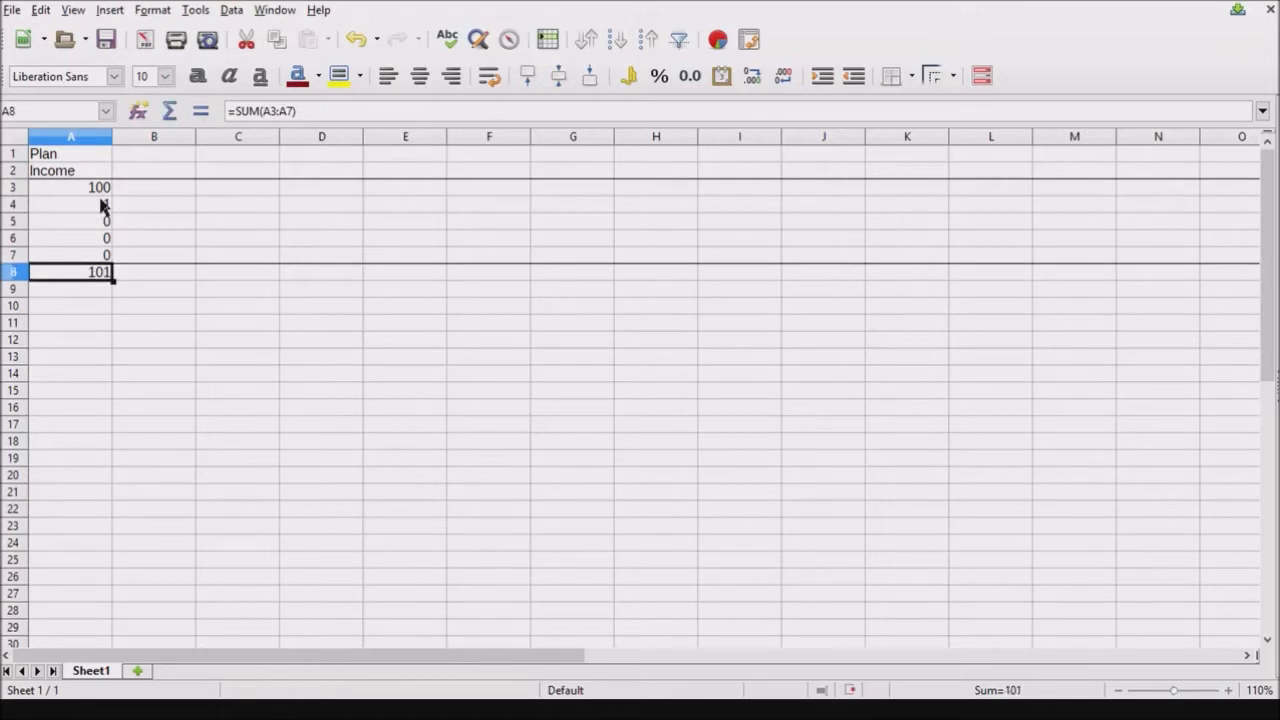
Set all five income cells, A3 to A7, back to 400
key("Up")
key("Up")
key("Up")
key("Up")
key("Up")
type("400")
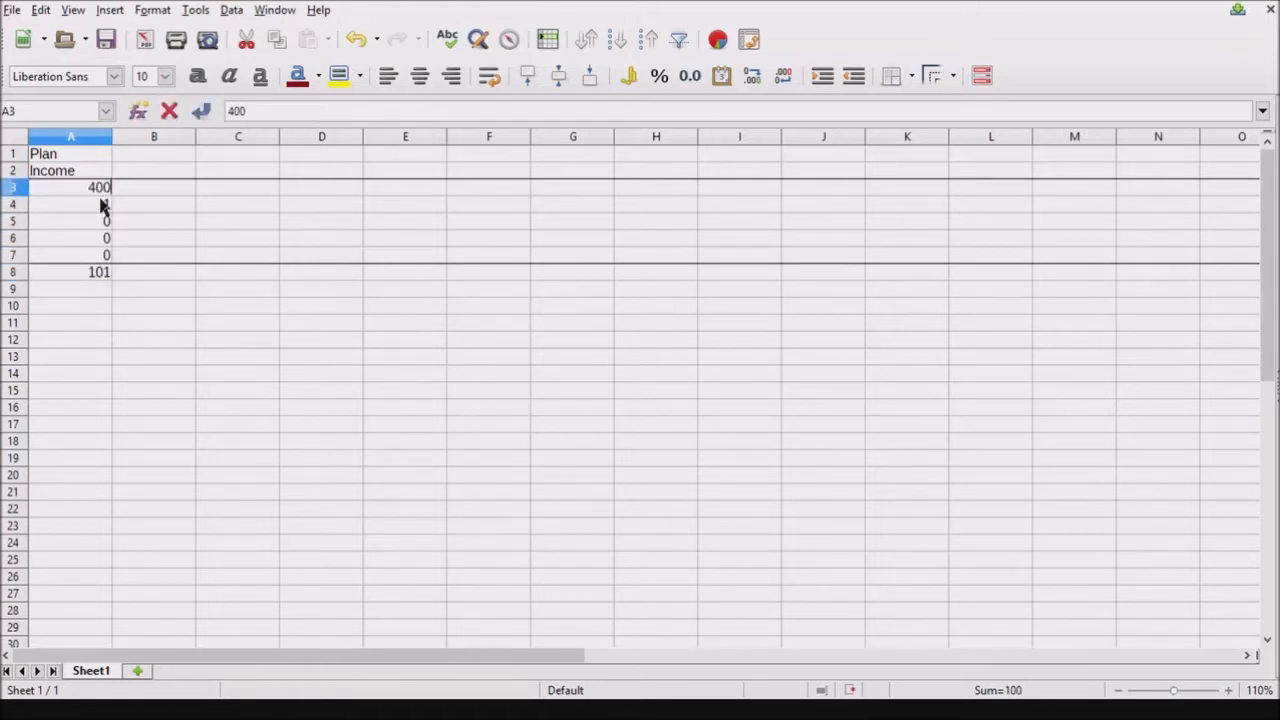
key("Return")
type("400")
key("Return")
type("400")
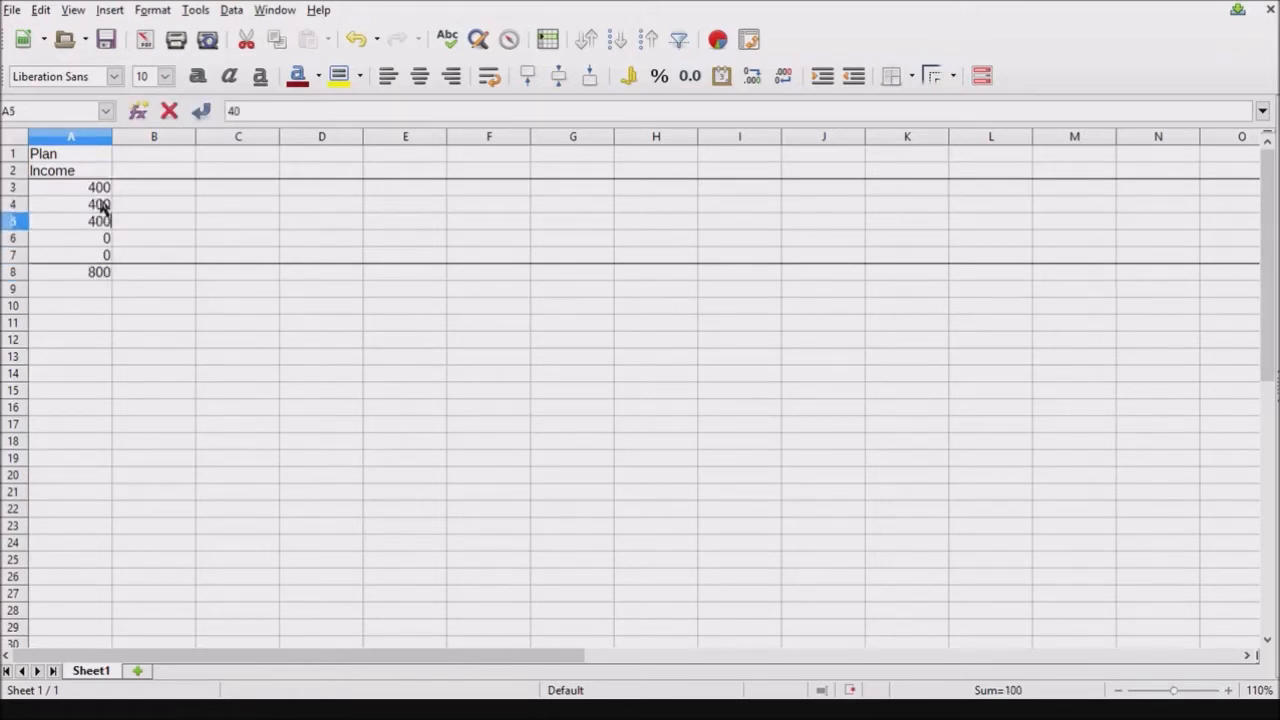
key("Return")
type("400")
key("Return")
type("400")
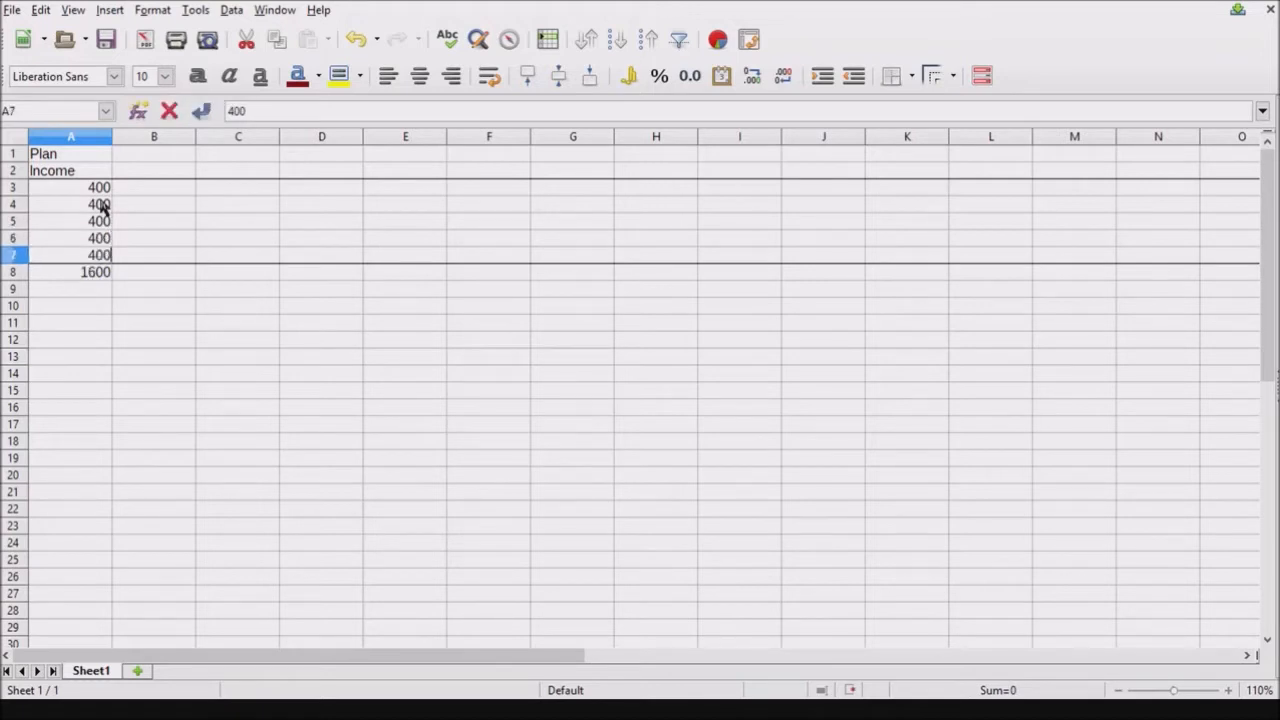
key("Return")
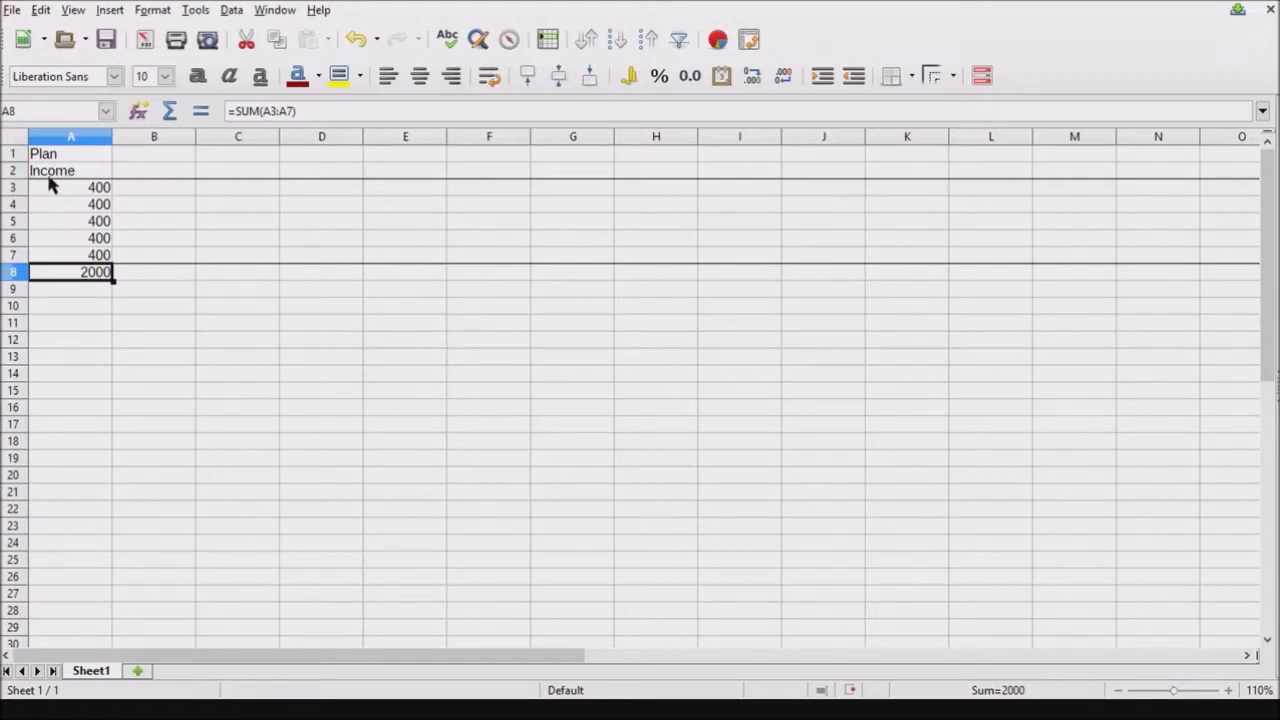
Enter the heading "Expenses" in cell B2 with a capital E
left_click(165, 172)
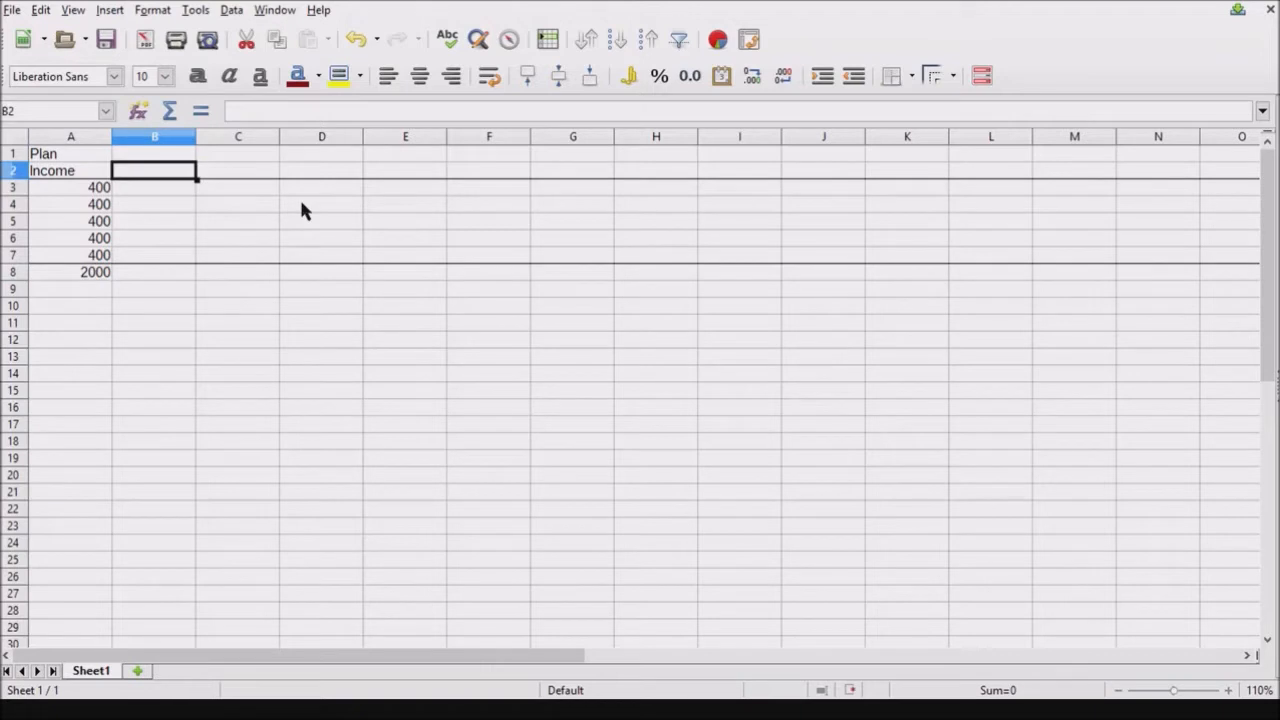
type("expenses")
key("Return")
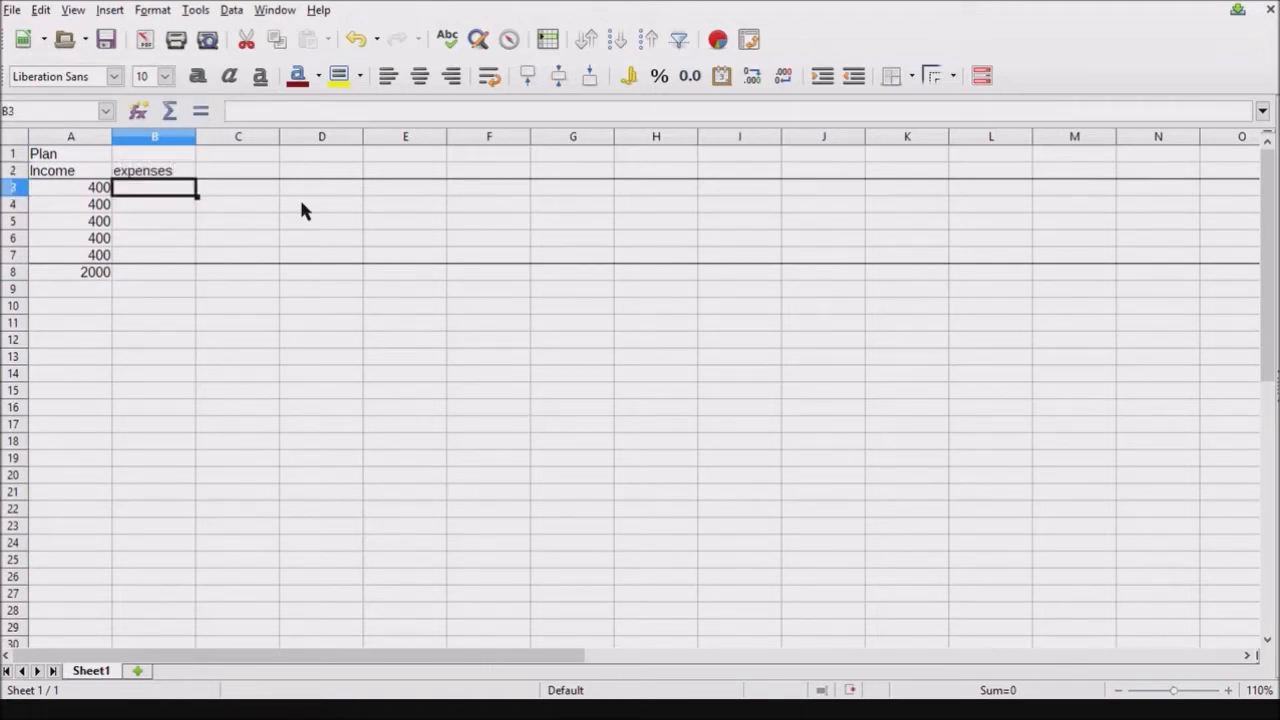
left_click(165, 175)
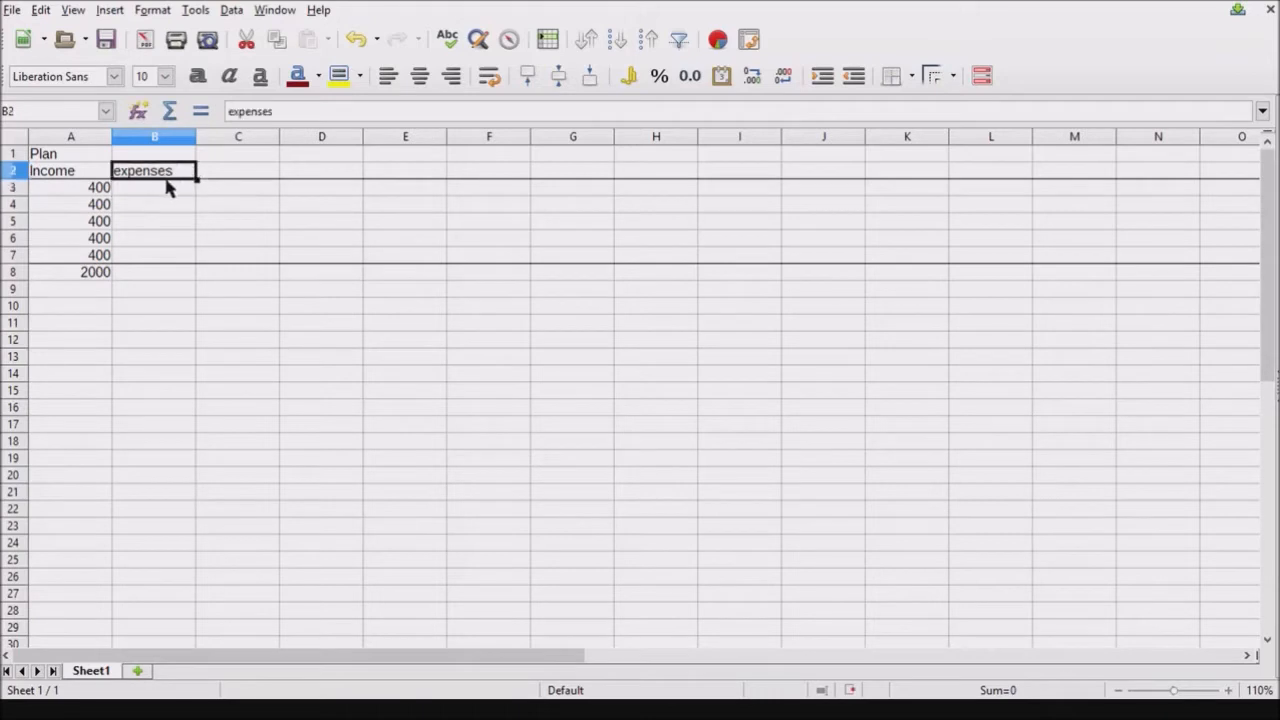
left_click(447, 39)
left_click(234, 111)
key("BackSpace")
type("E")
key("Return")
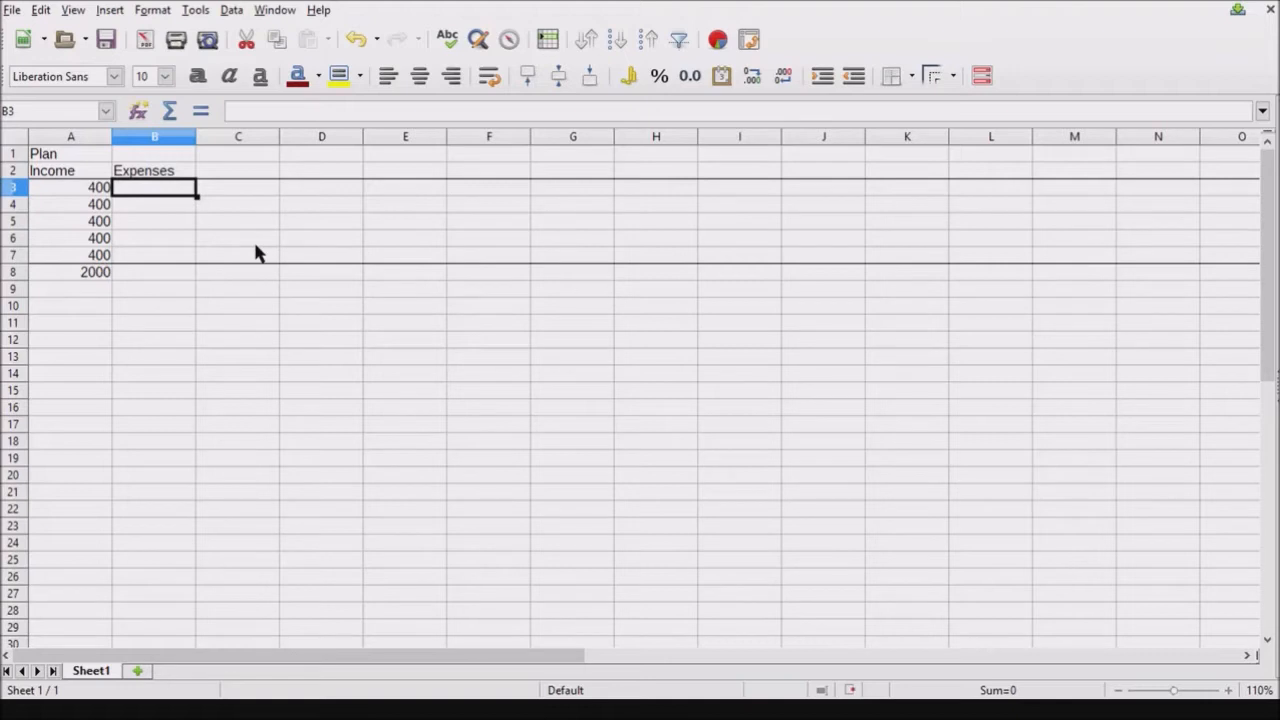
List the expense categories "Home" in cell B3 and "Auto" in cell B4
type("Hom")
type("e")
key("Return")
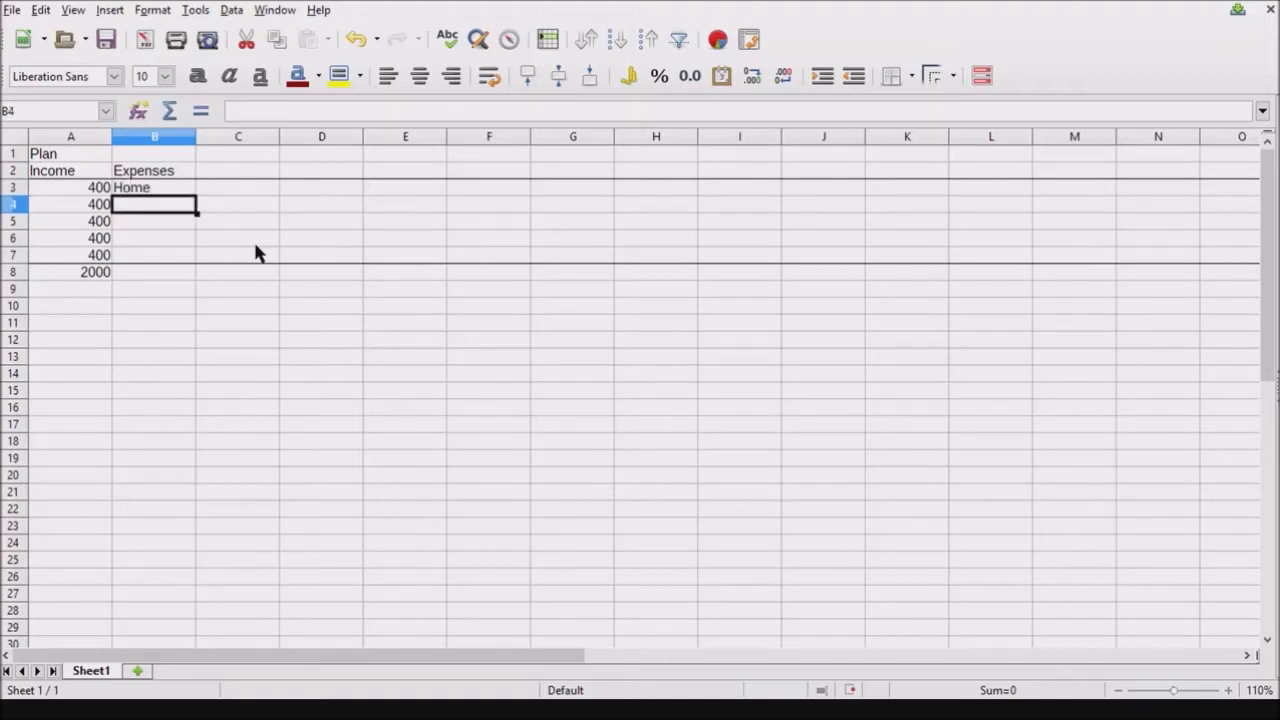
type("Auto")
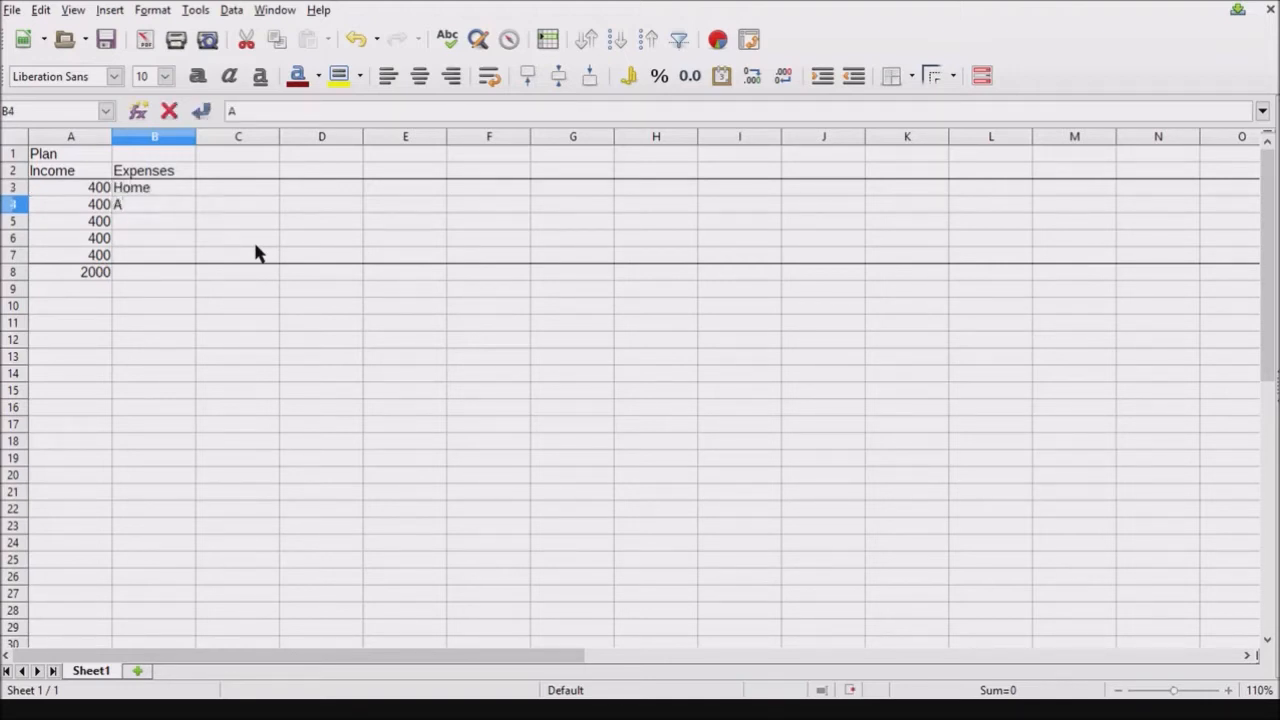
key("Return")
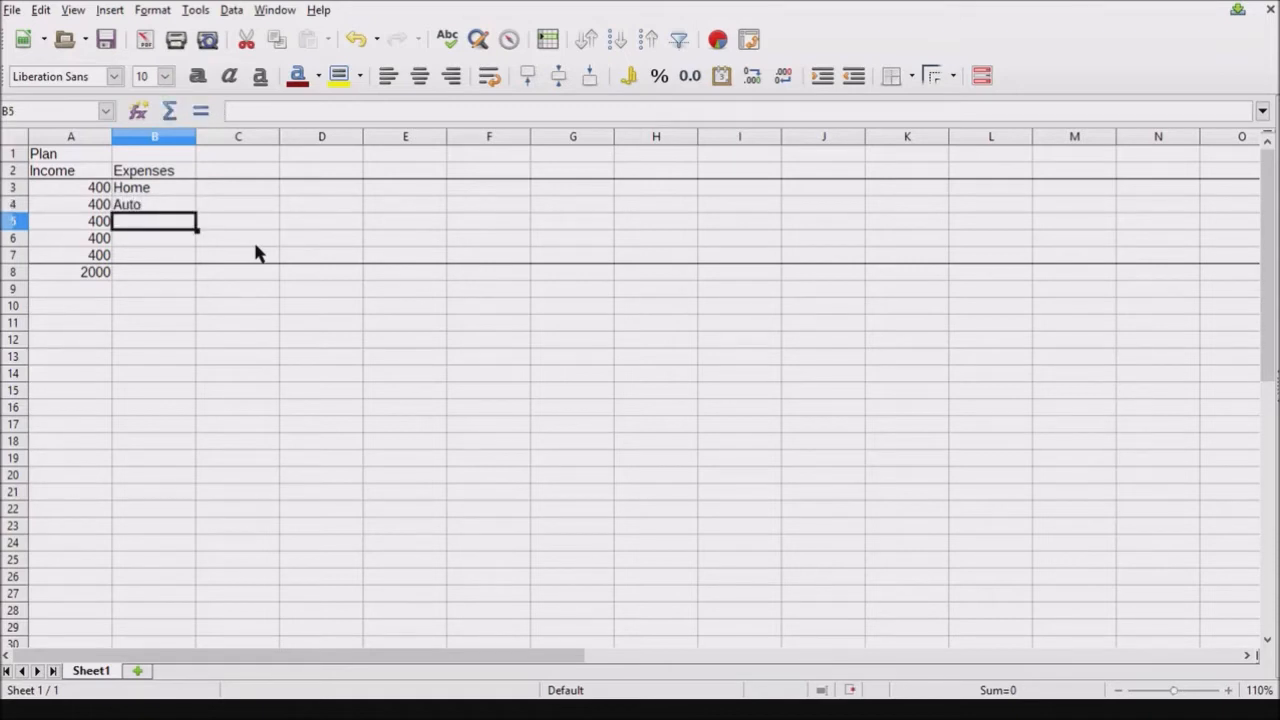
Add the expense categories "Food", "Fun" and "Savings" in cells B5 to B7
type("Food")
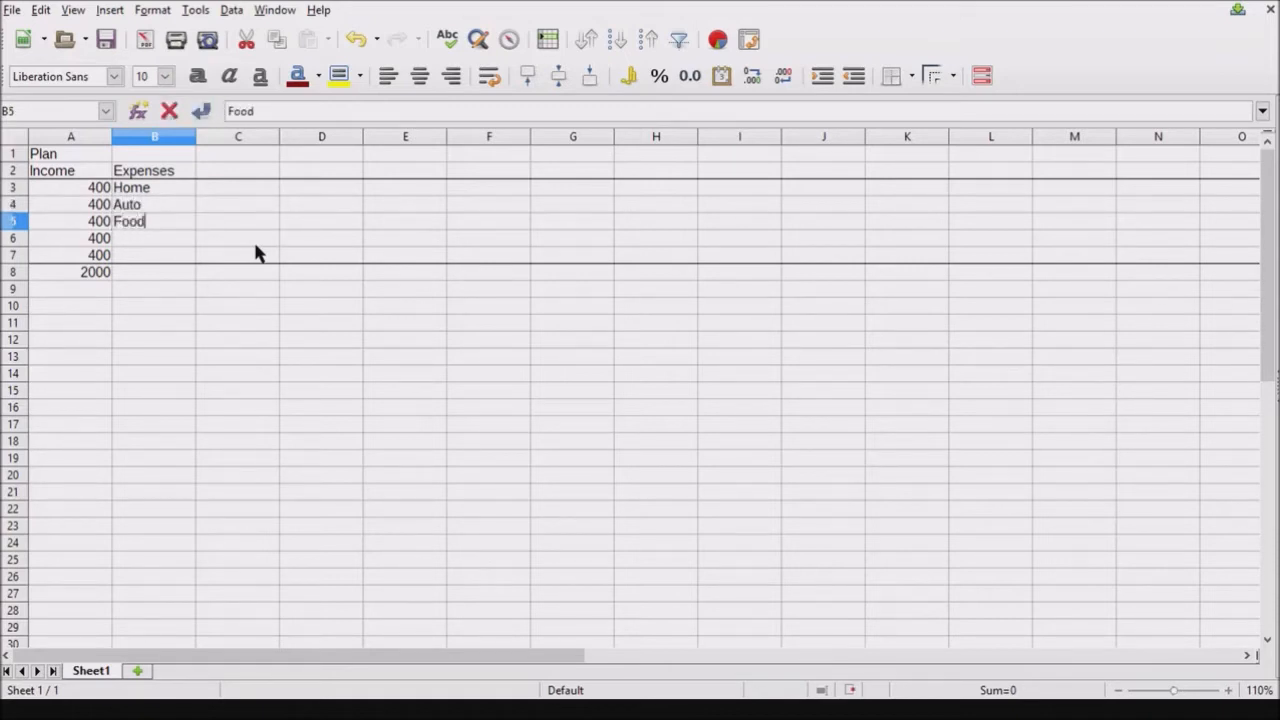
key("Return")
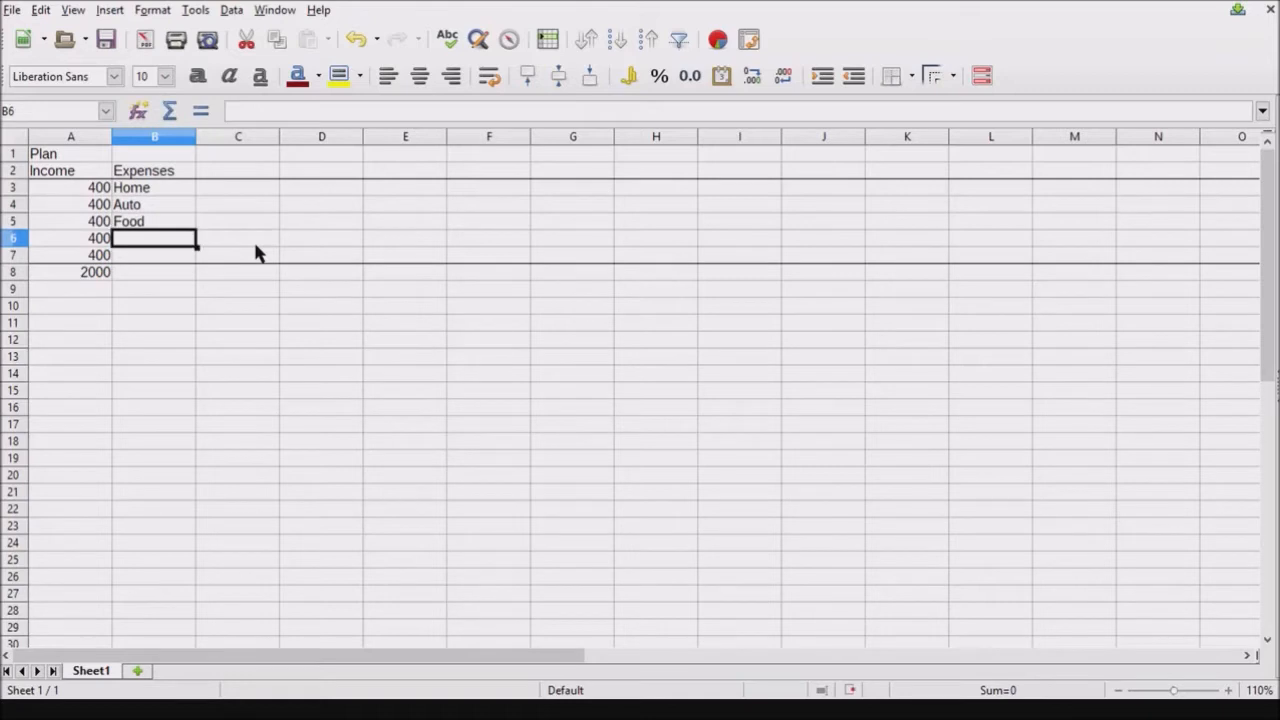
type("Fun")
key("Return")
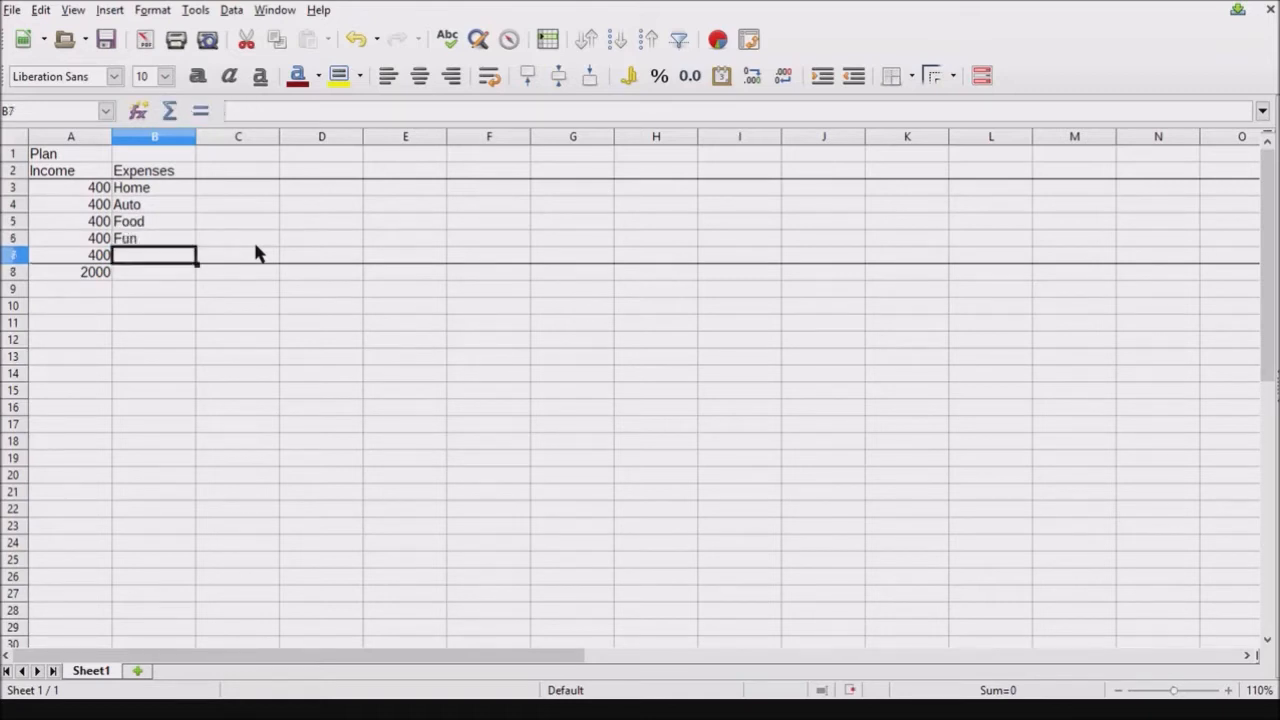
type("Savin")
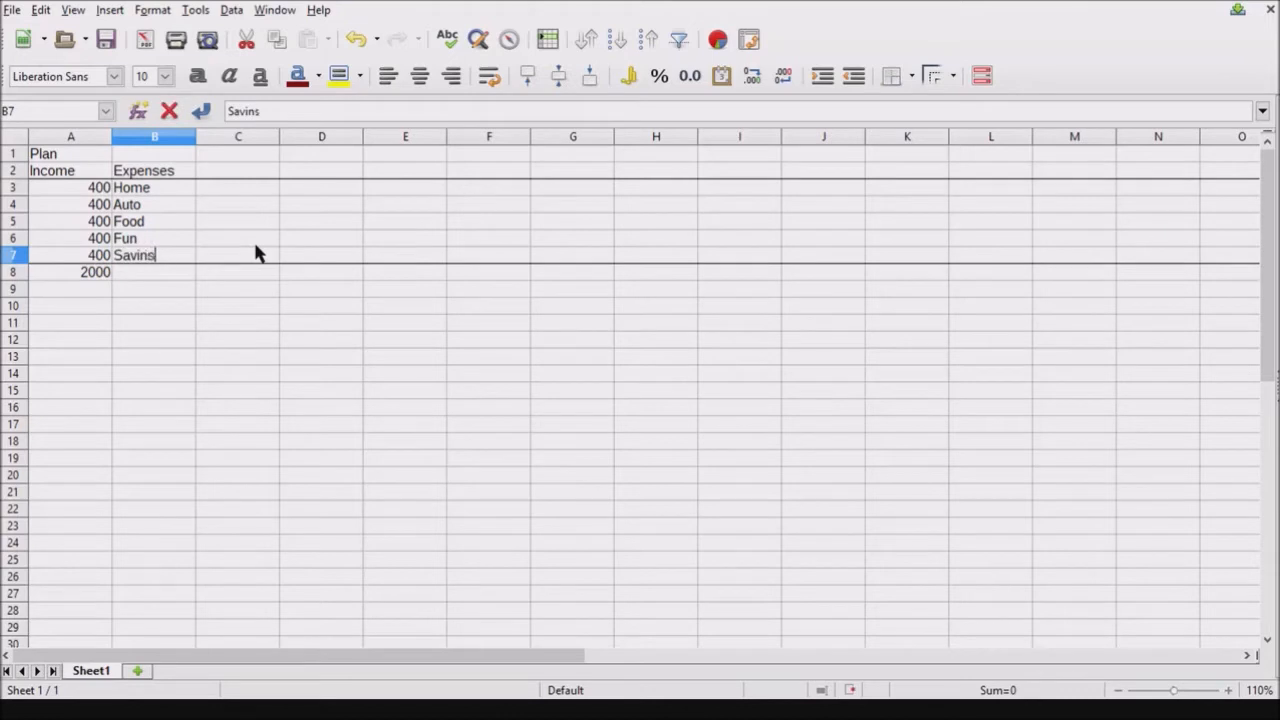
type("gs")
key("Return")
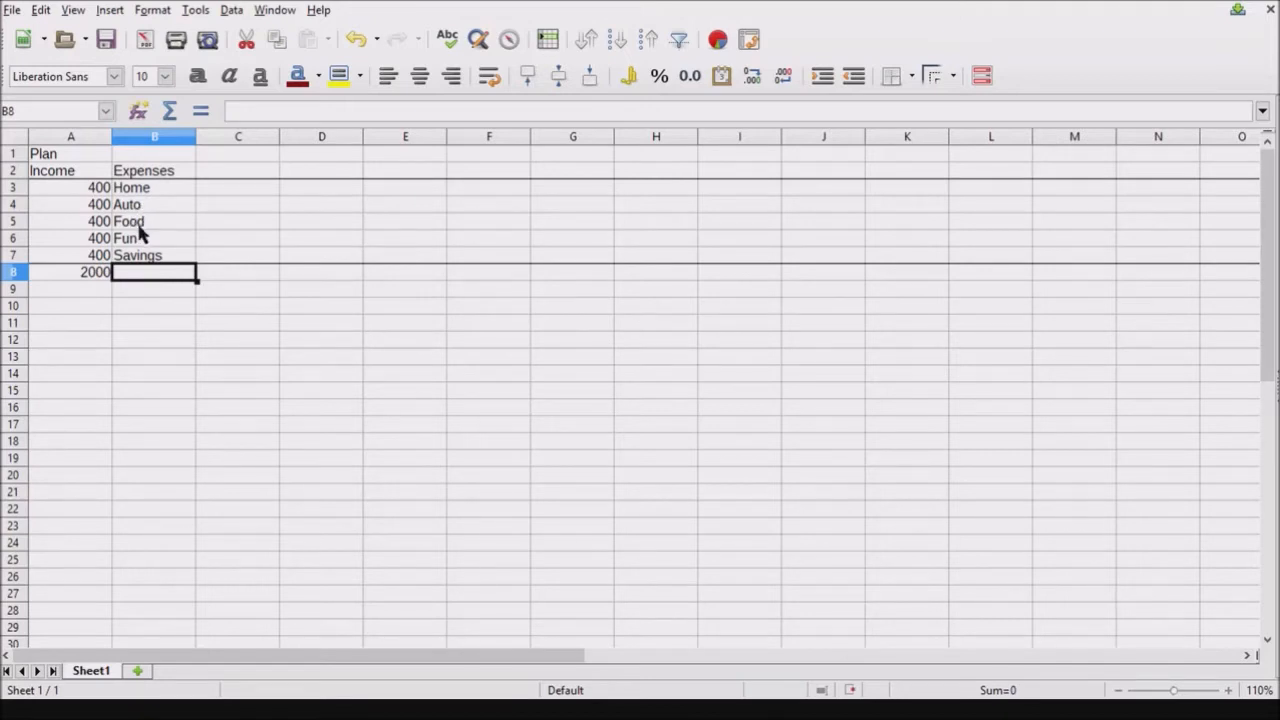
Compare the horizontal alignments on column B and centre it, along with the "Plan" and "Income" cells A1 and A2
scroll(139, 232, "up", 5)
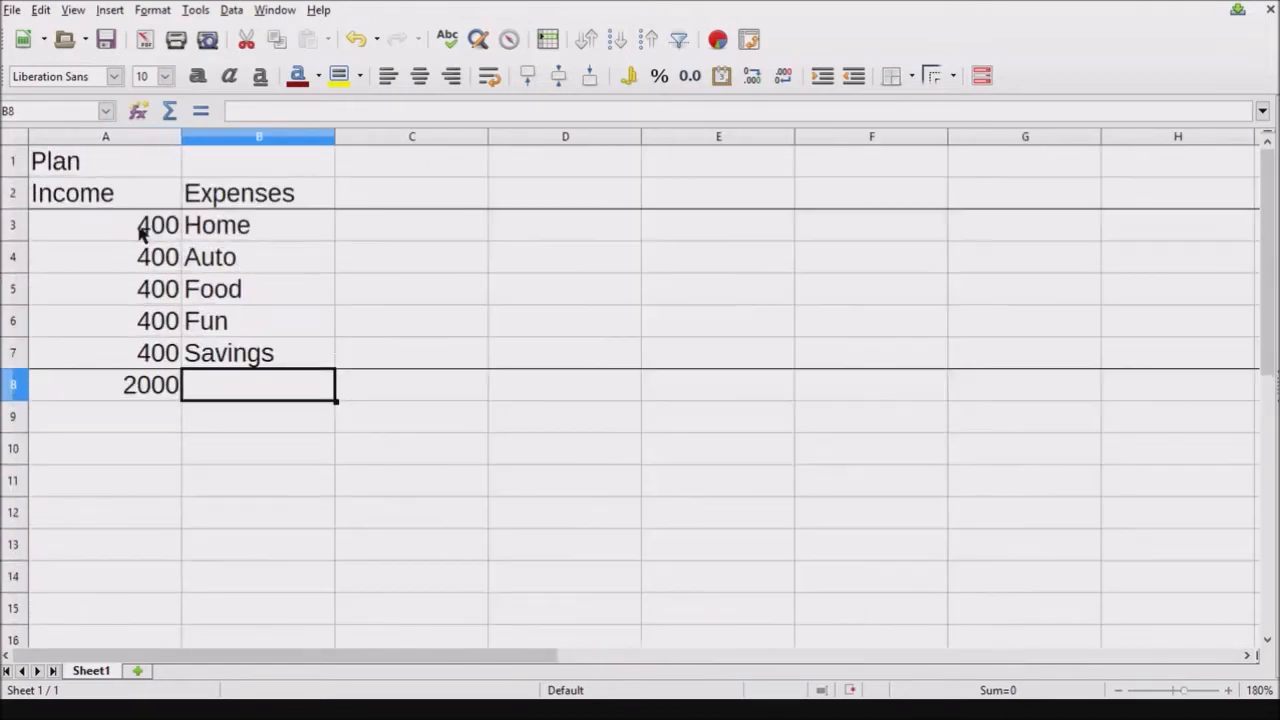
scroll(141, 230, "down", 1)
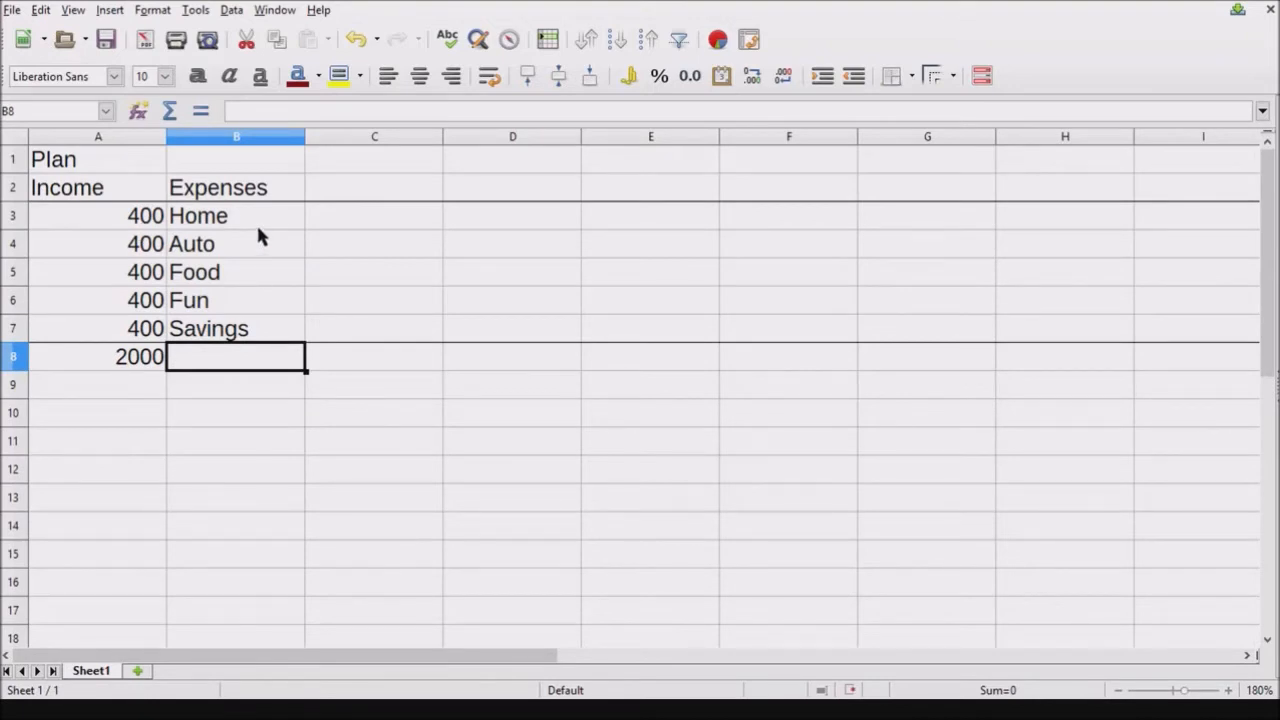
left_click(238, 139)
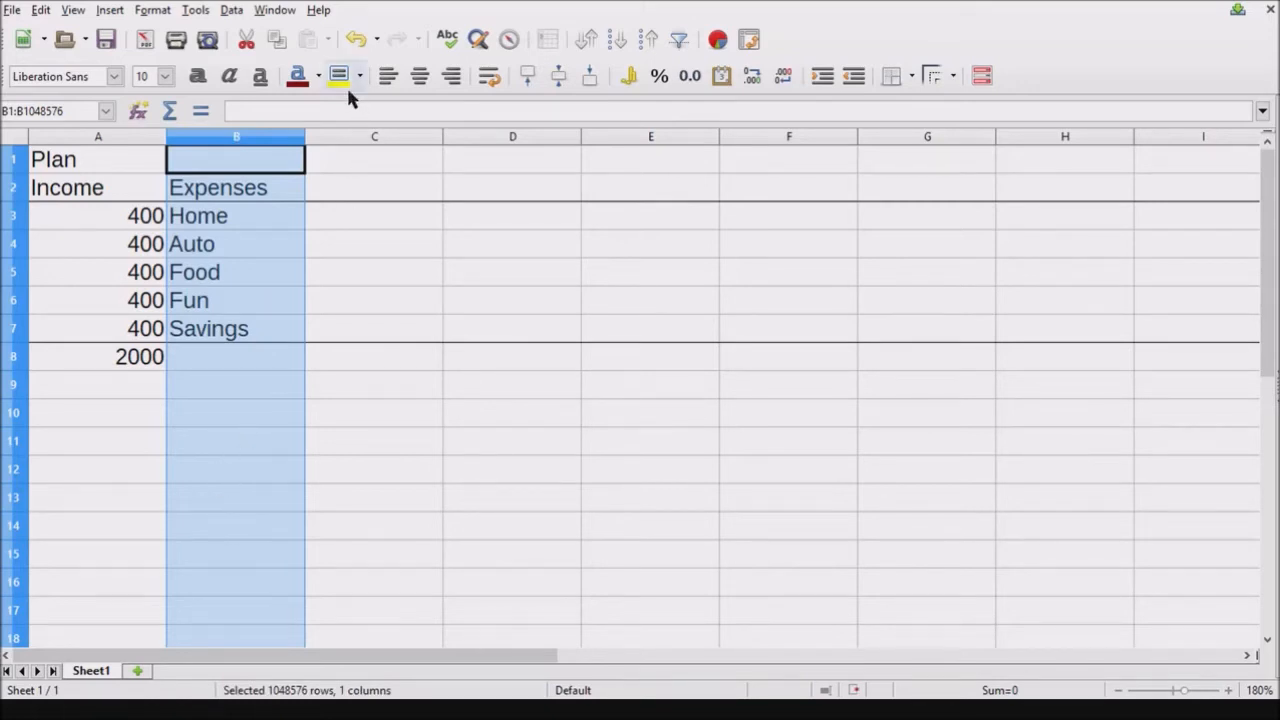
left_click(421, 79)
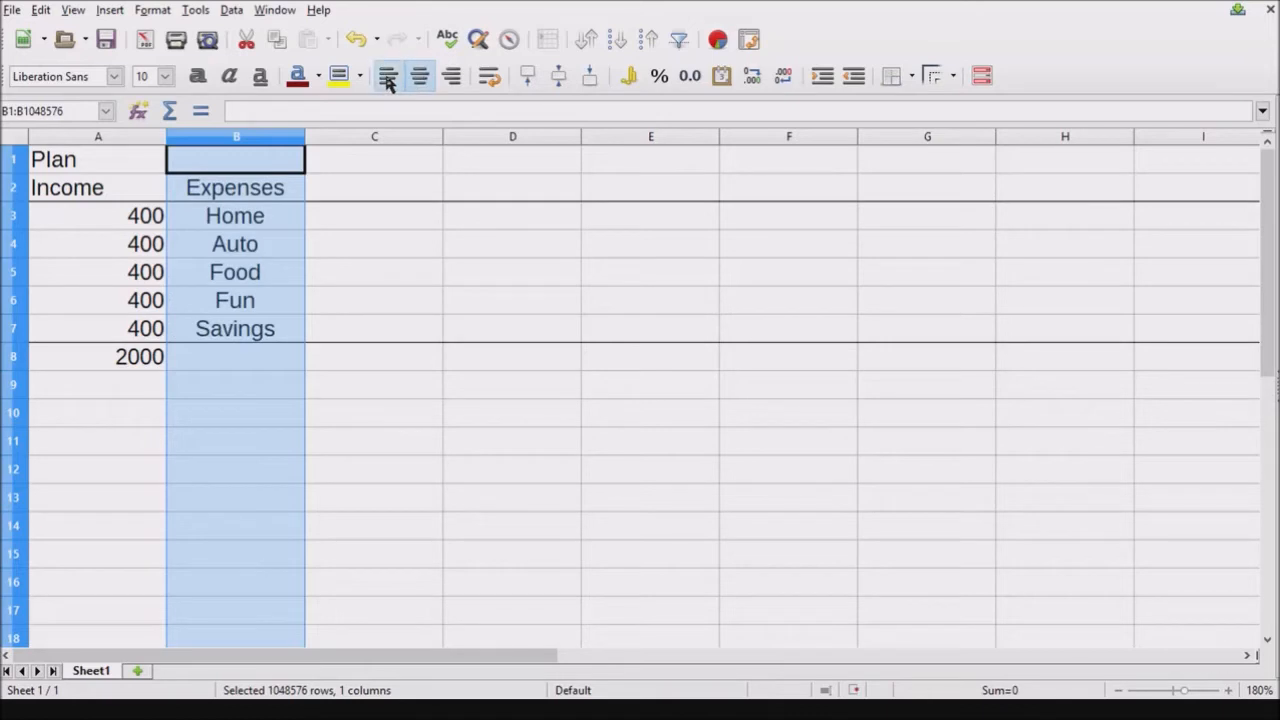
left_click(389, 78)
left_click(449, 77)
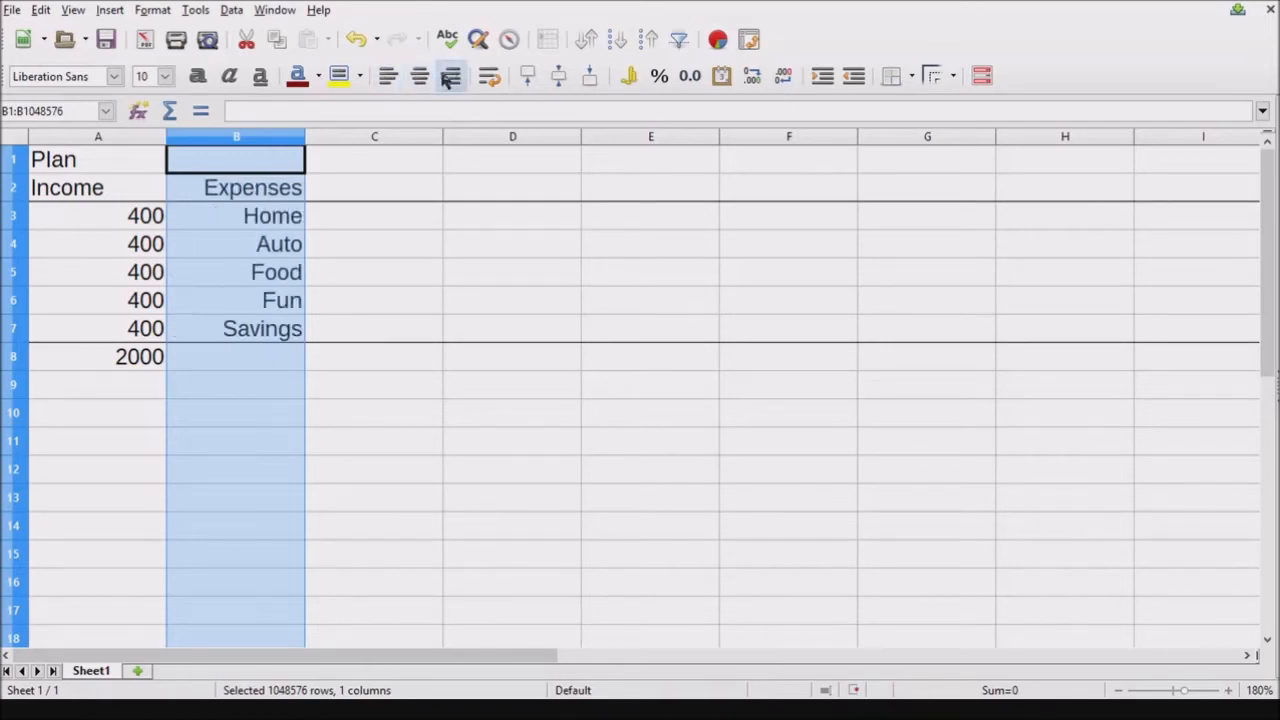
left_click(419, 79)
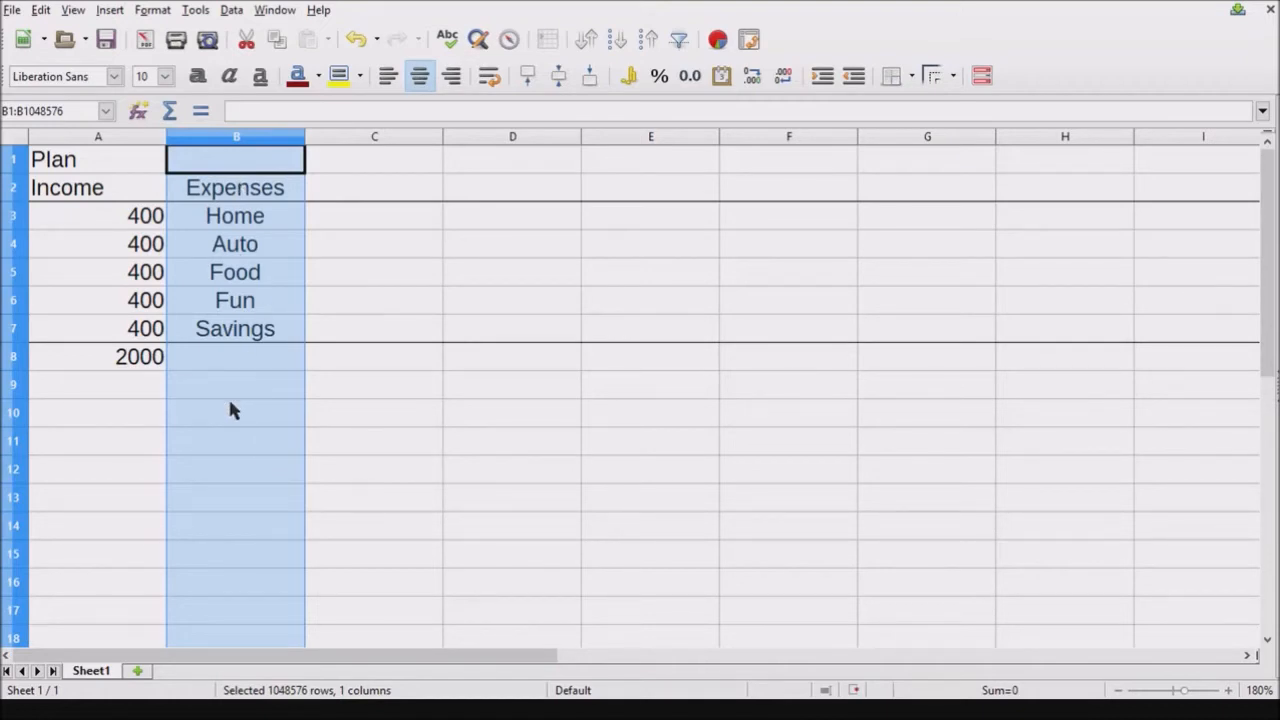
left_click_drag(106, 191, 108, 157)
left_click(419, 77)
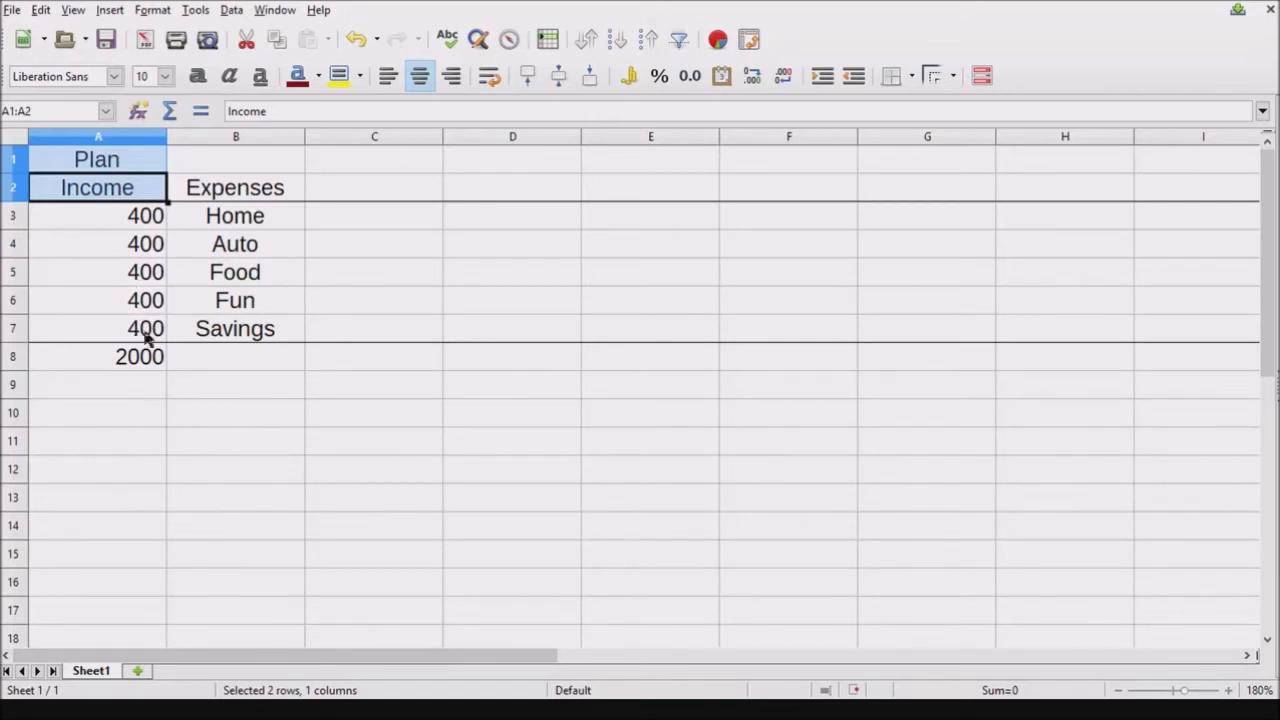
Enter the expense amounts 1200 for Home, 150 for Auto, 120 for Food and 90 for Fun in cells C3 to C6
left_click(376, 216)
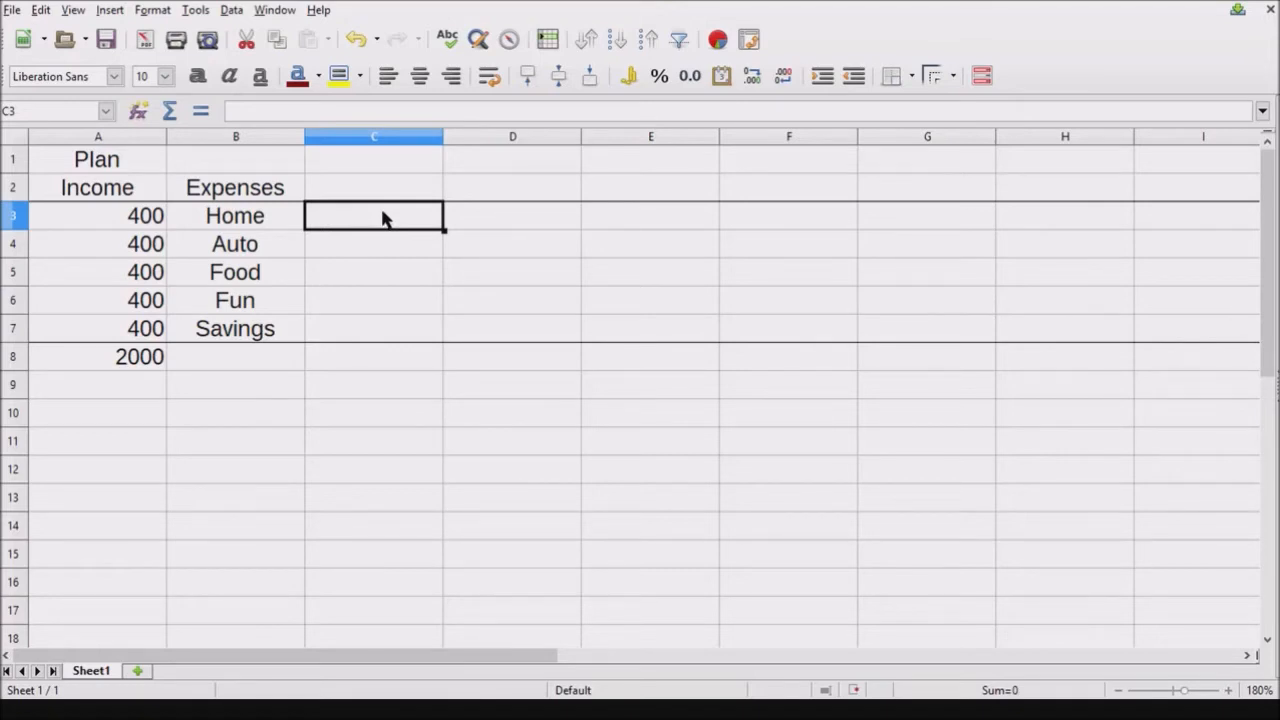
type("1200")
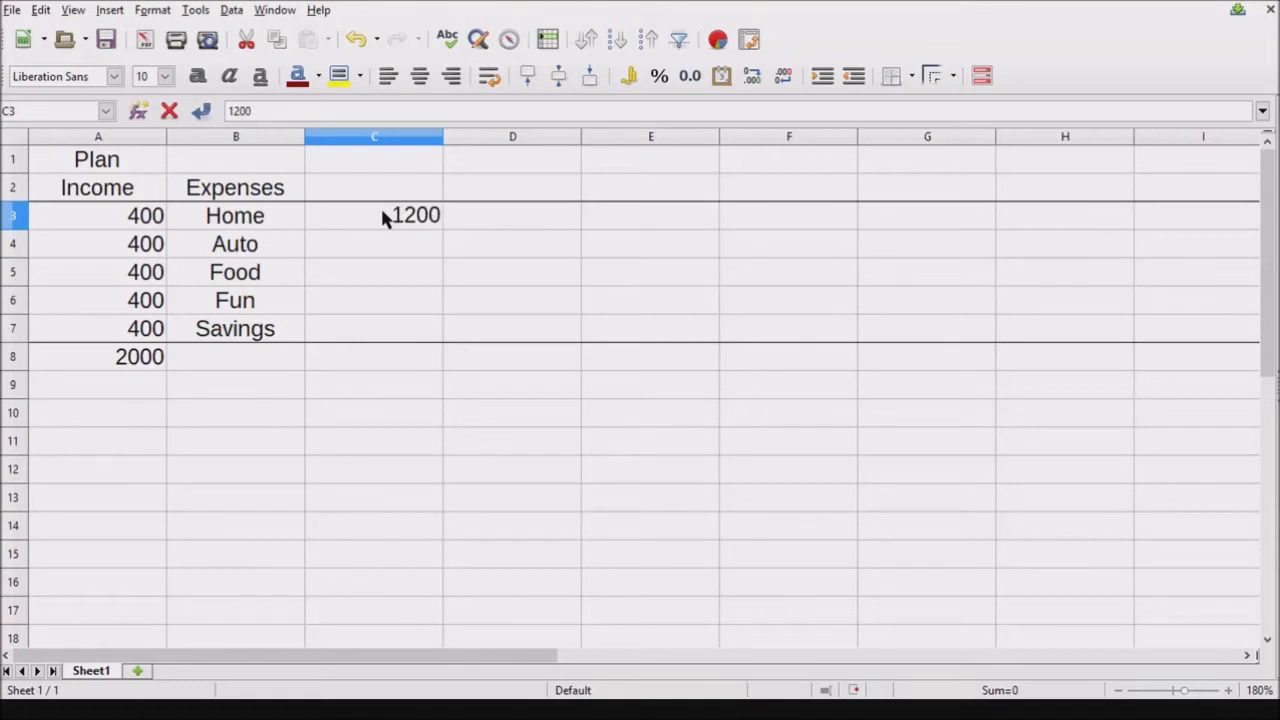
key("Return")
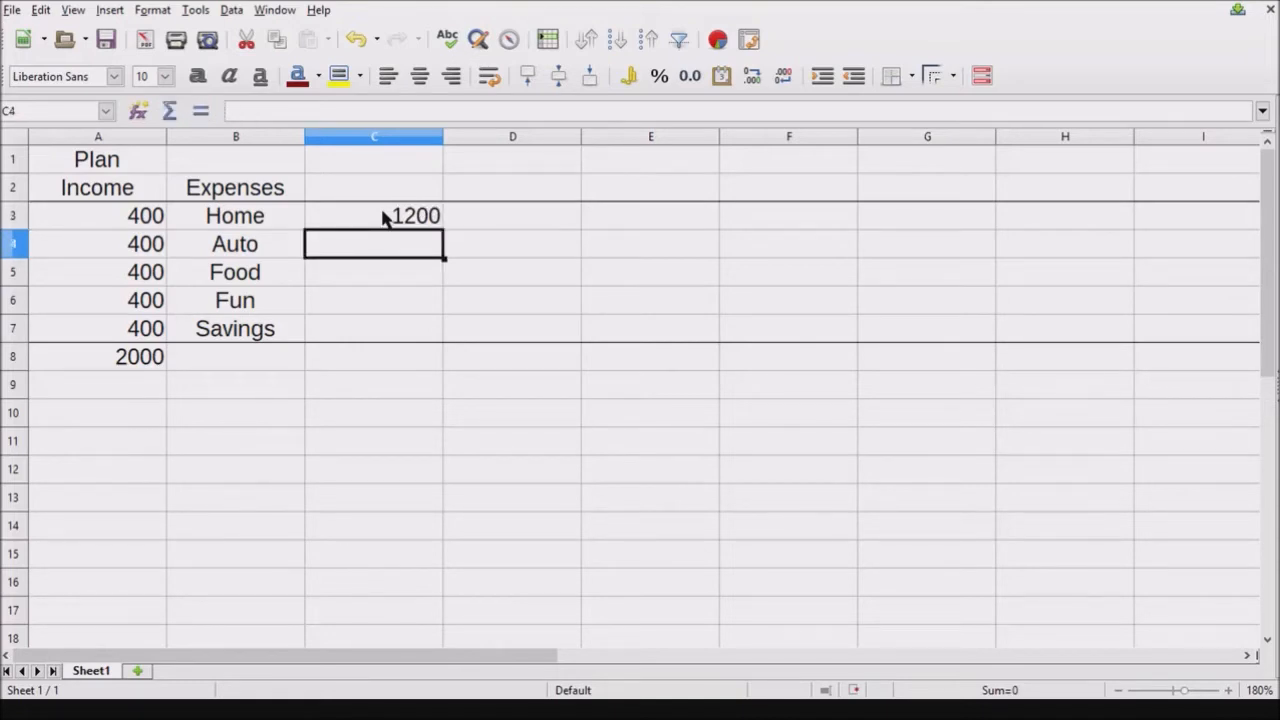
type("120")
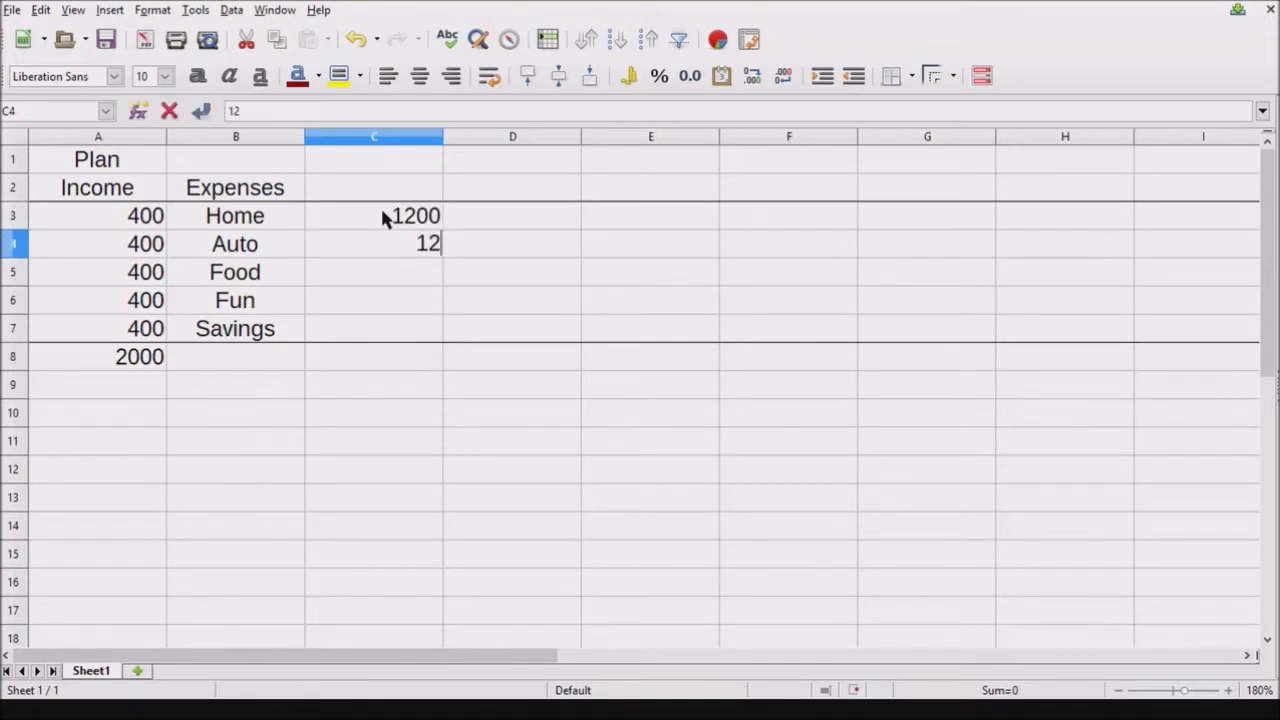
key("BackSpace")
key("BackSpace")
type("50")
key("Return")
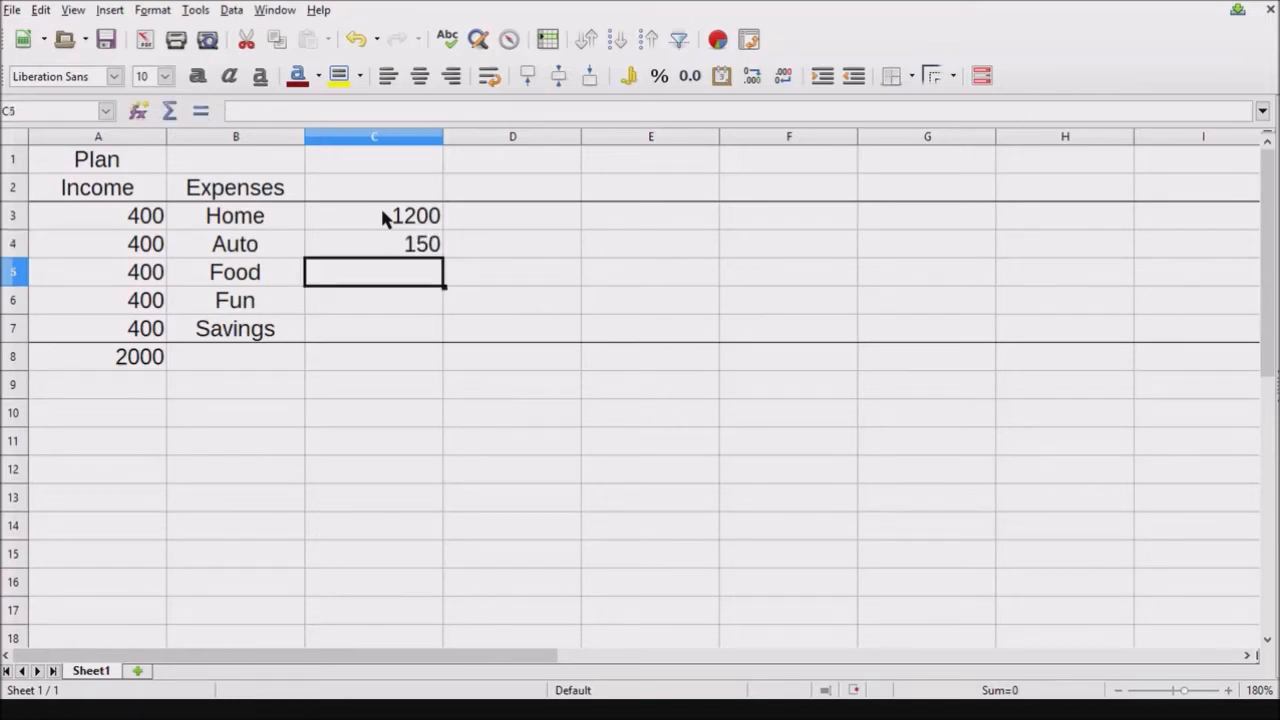
type("120")
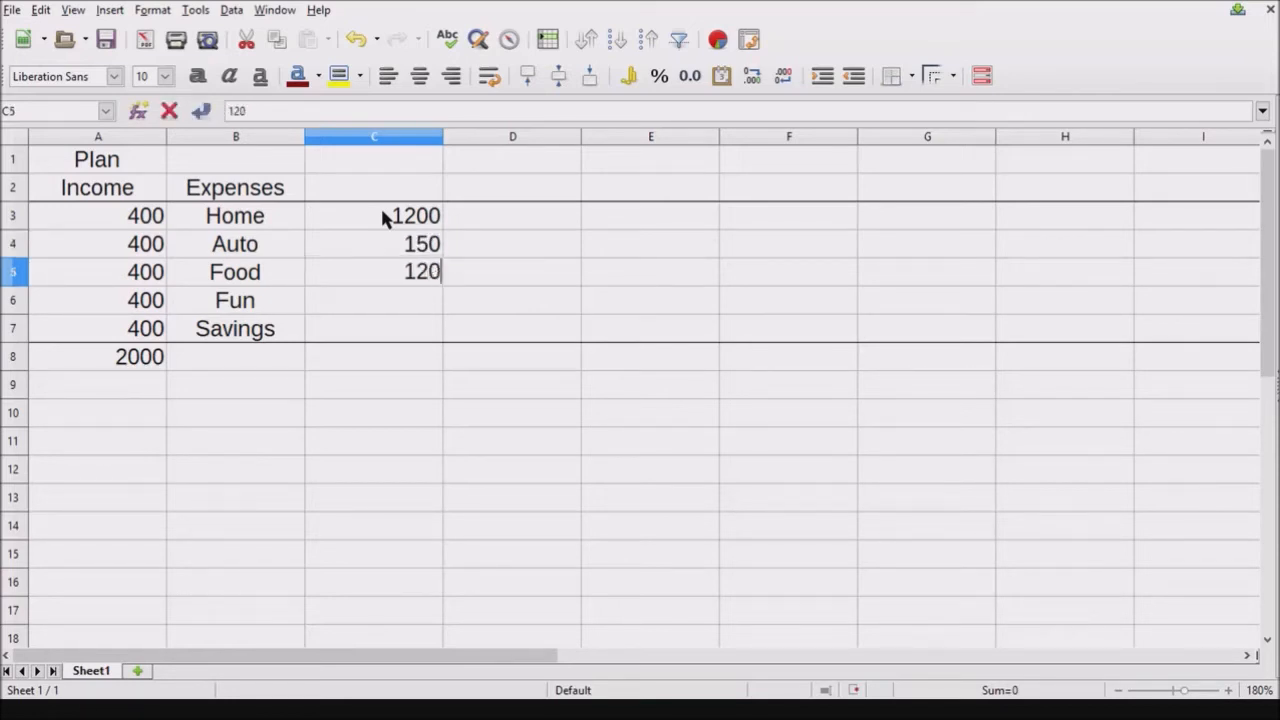
key("Return")
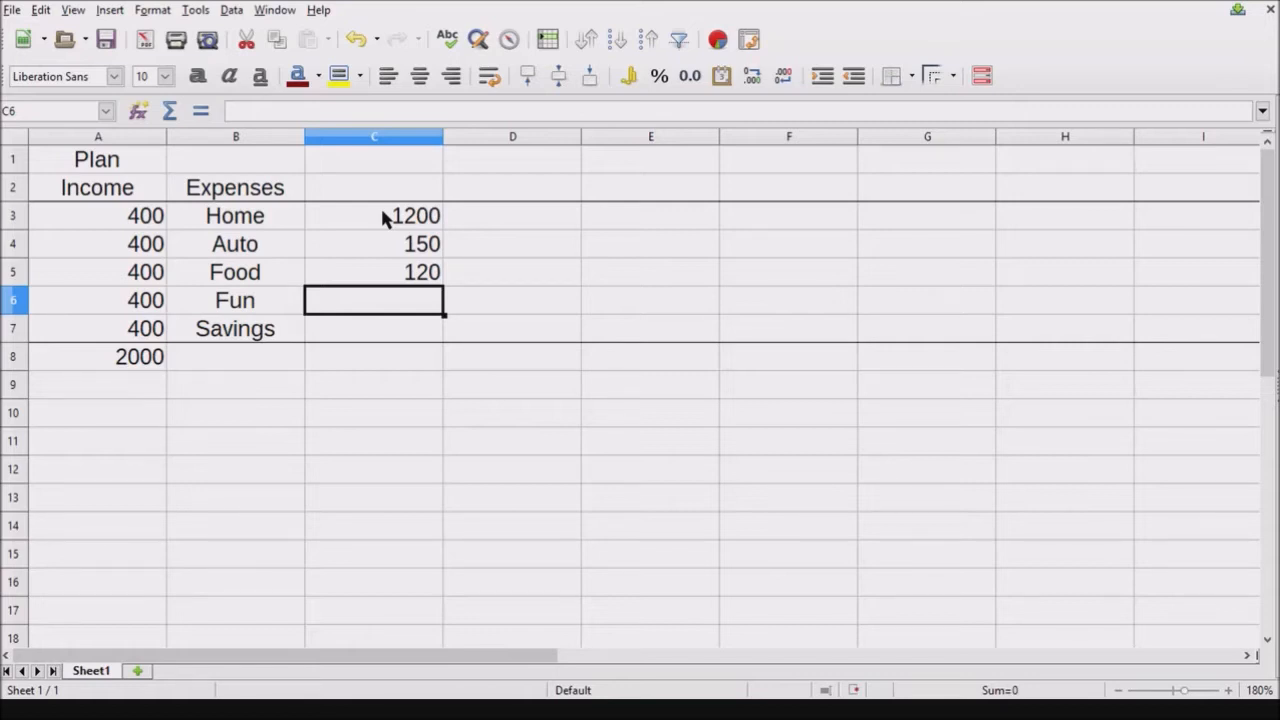
type("90")
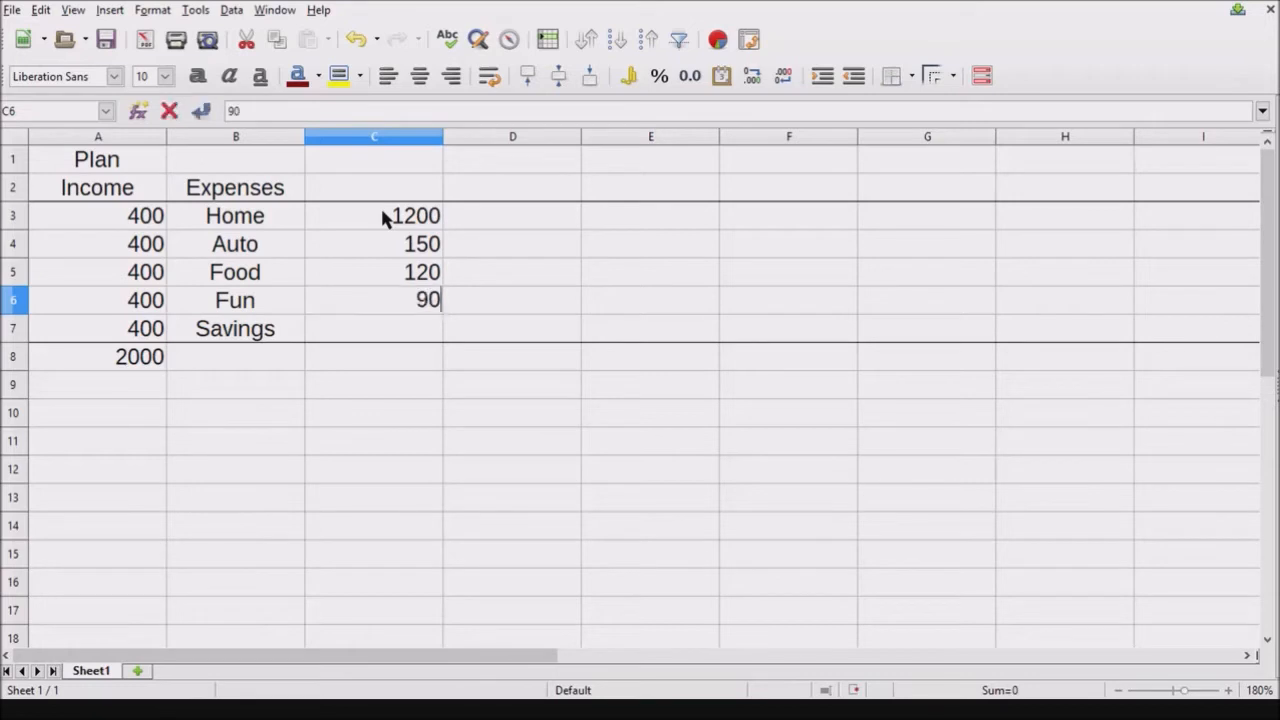
key("Return")
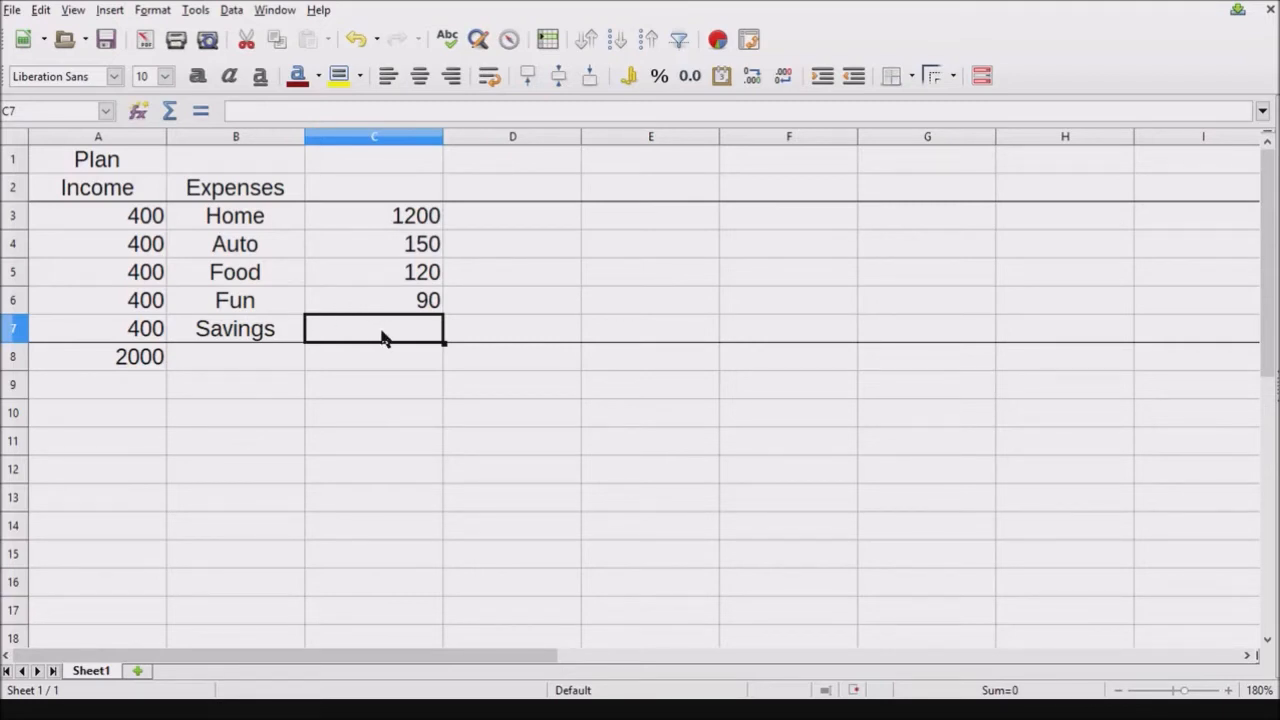
Calculate Savings in cell C7 as 10% of the income total with the formula =A8*.1
type("=")
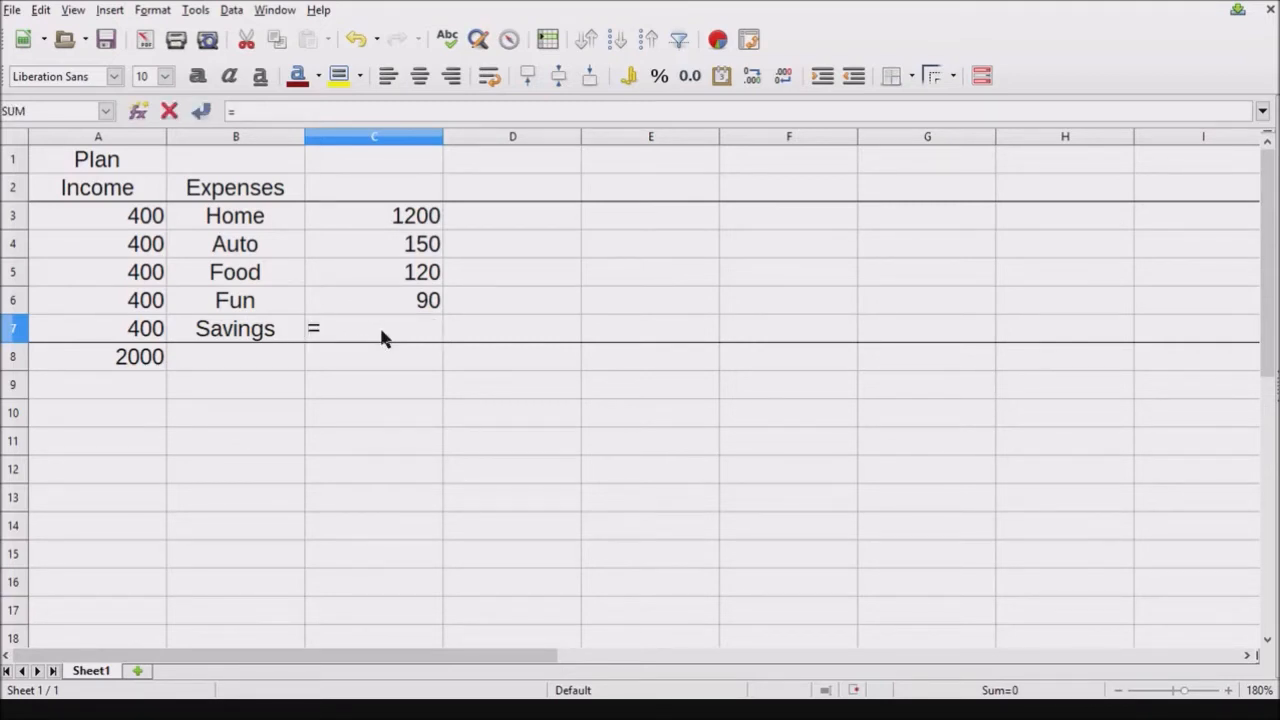
left_click(123, 360)
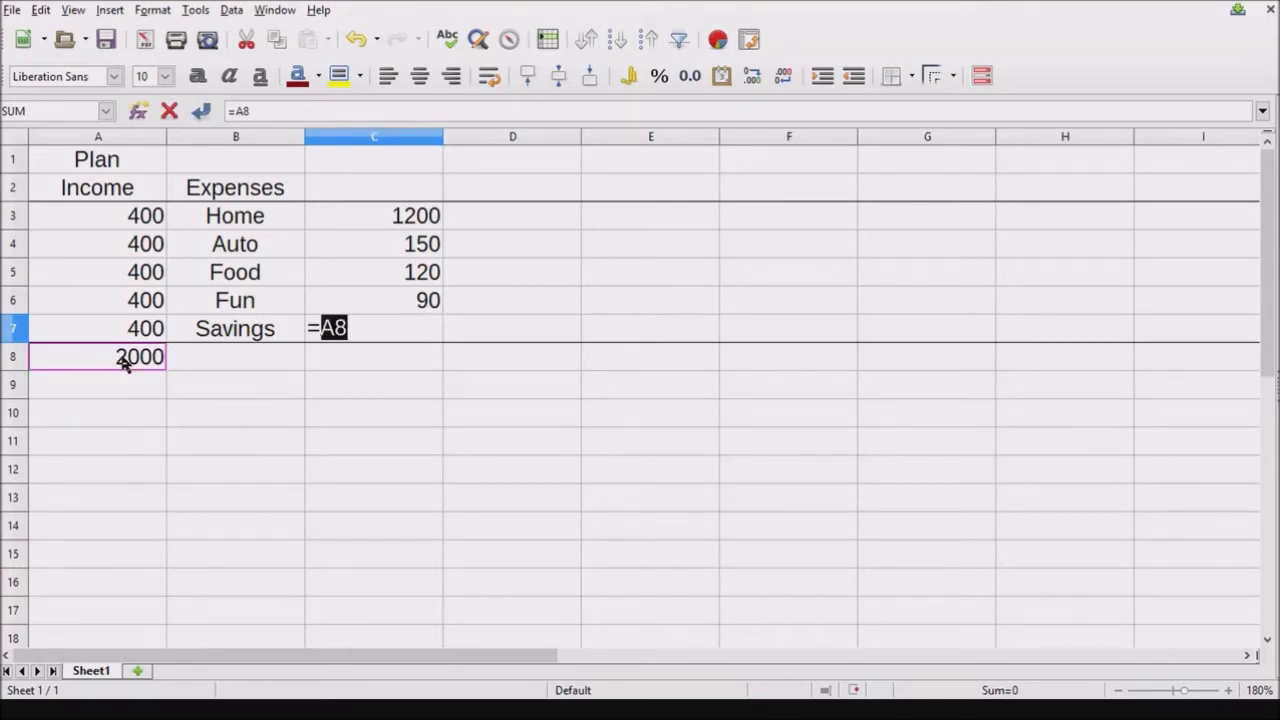
type("*.1")
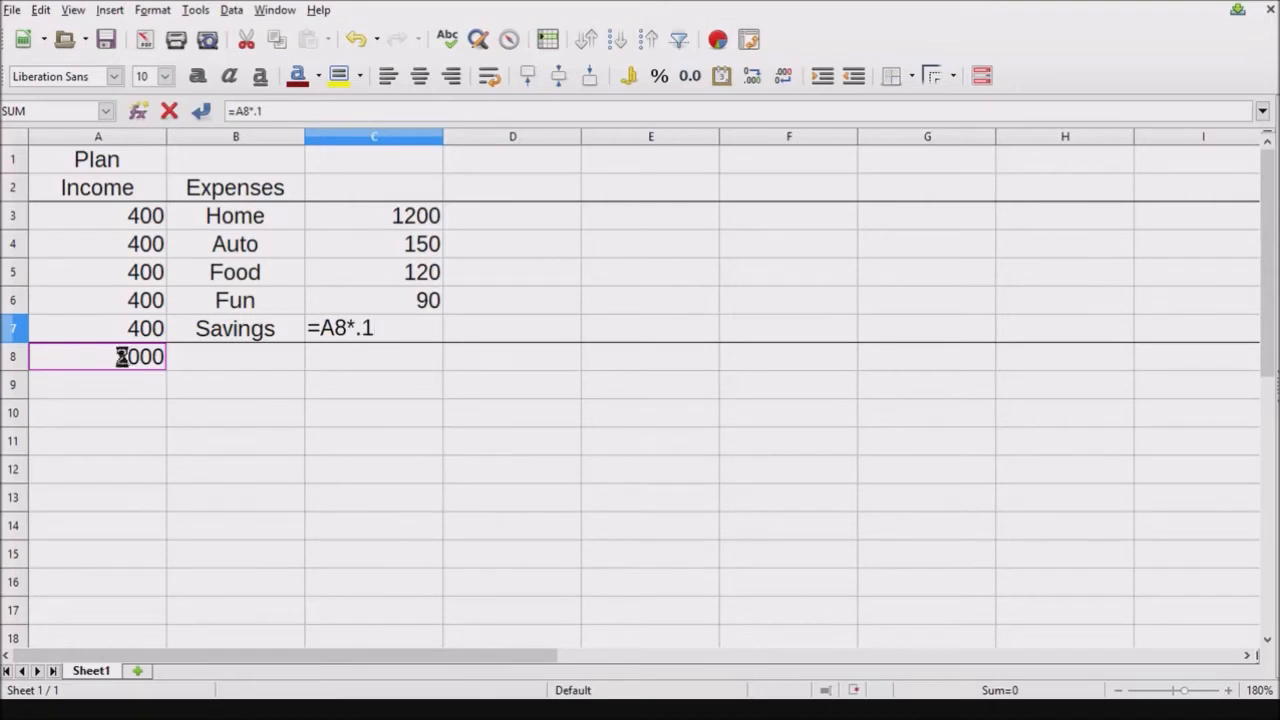
key("Return")
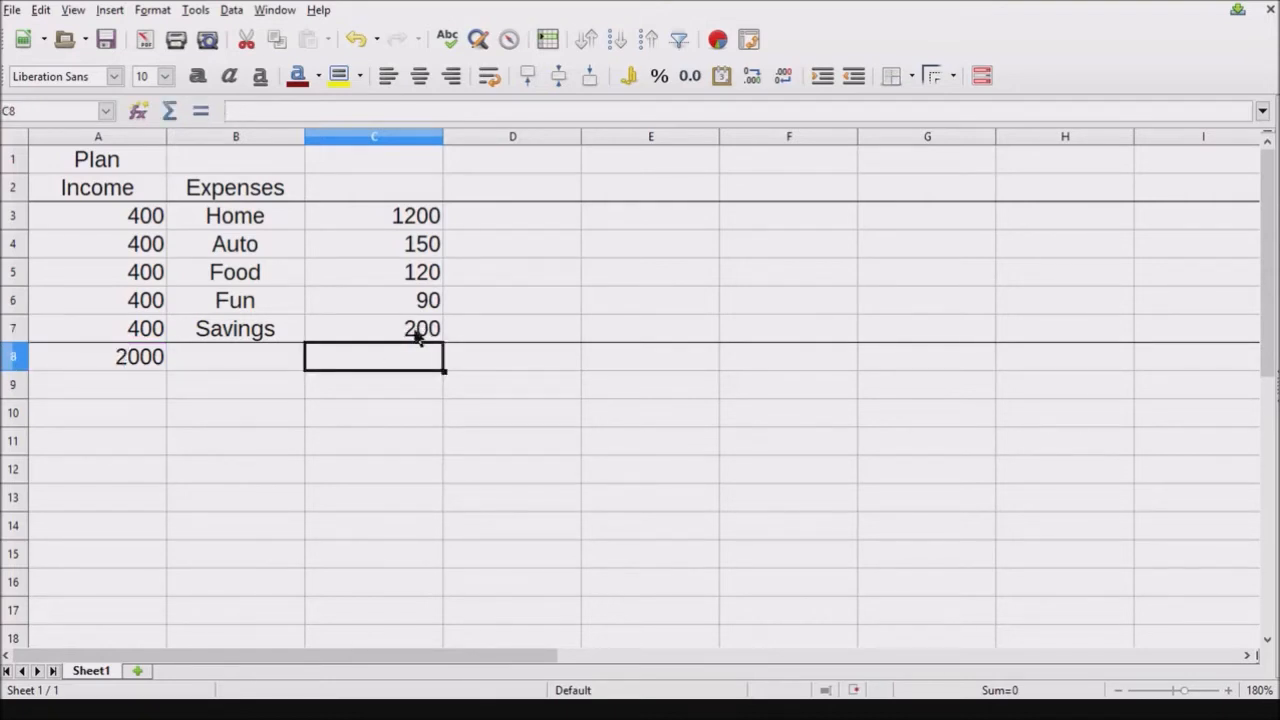
Test the savings formula by setting income cell A3 to 100000, and set the cell back to 400
left_click(97, 216)
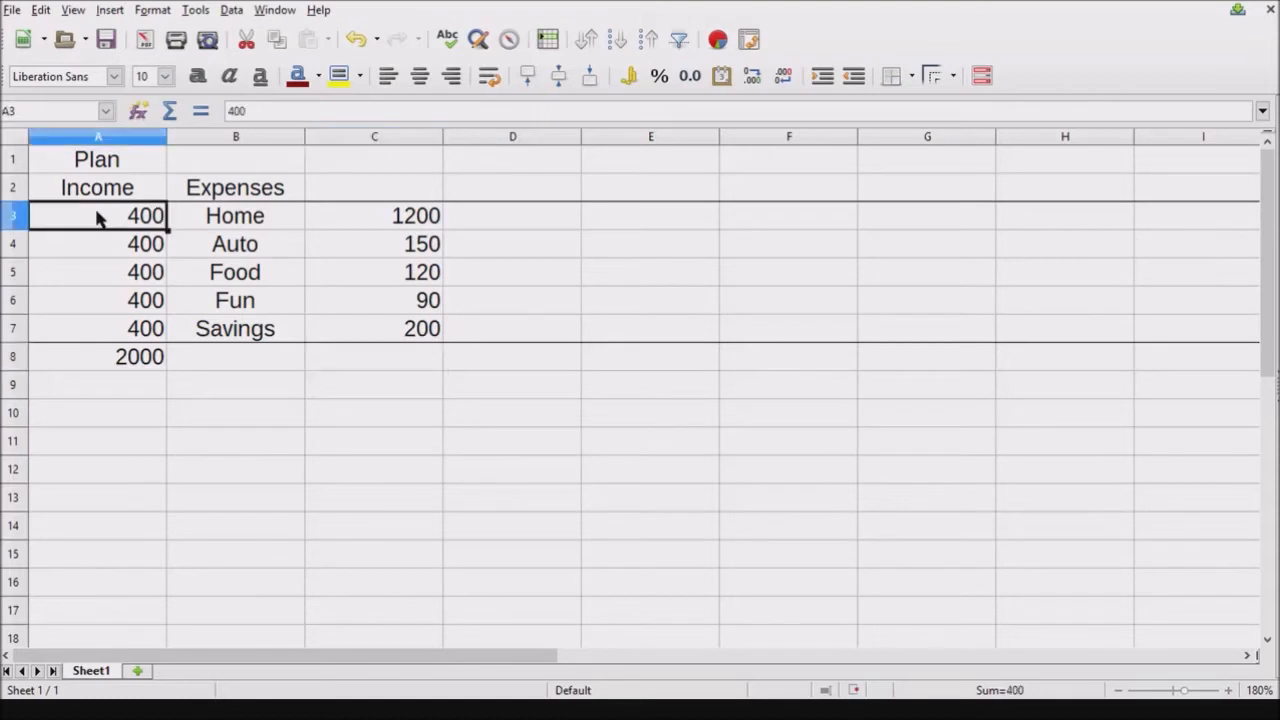
type("100000")
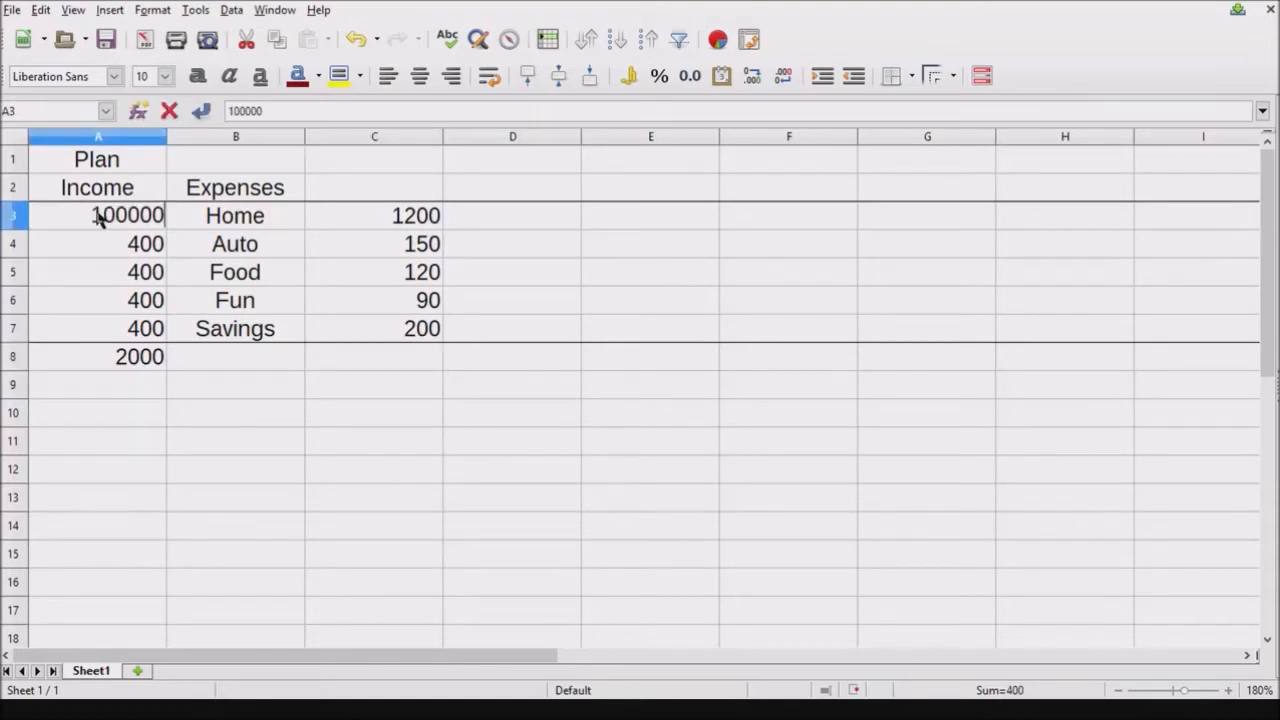
key("Return")
left_click(97, 216)
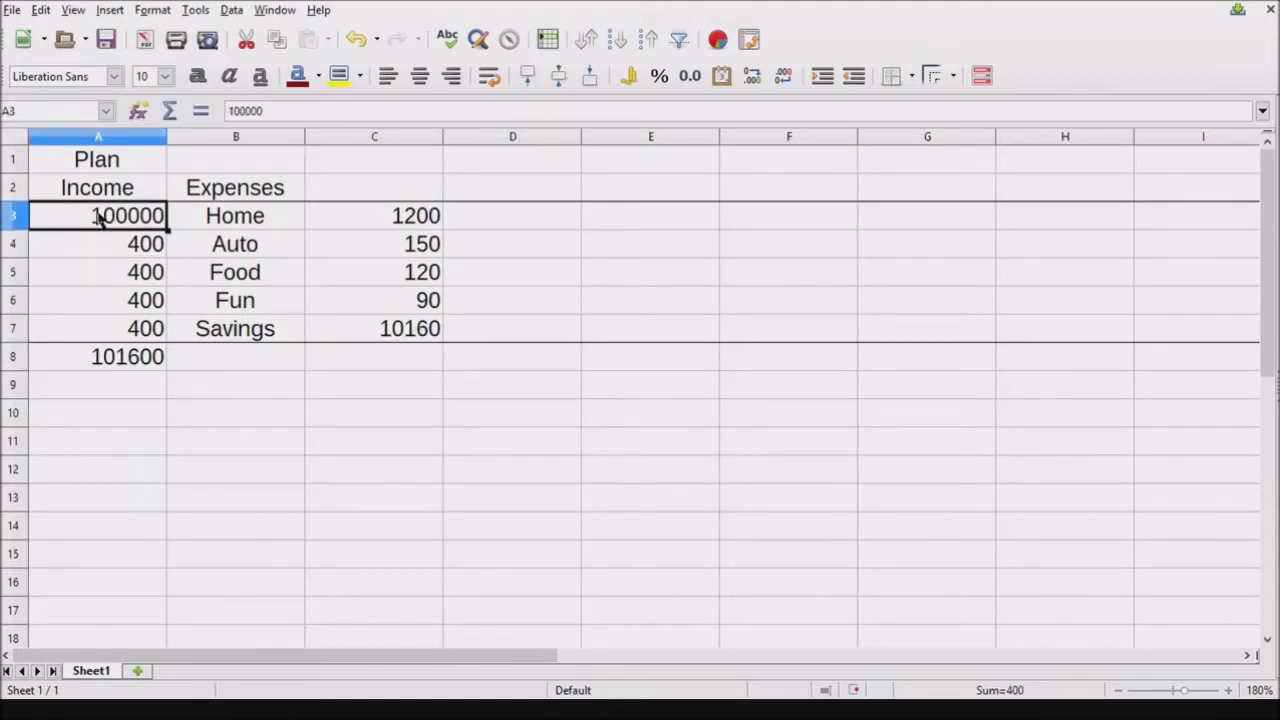
type("400")
key("Return")
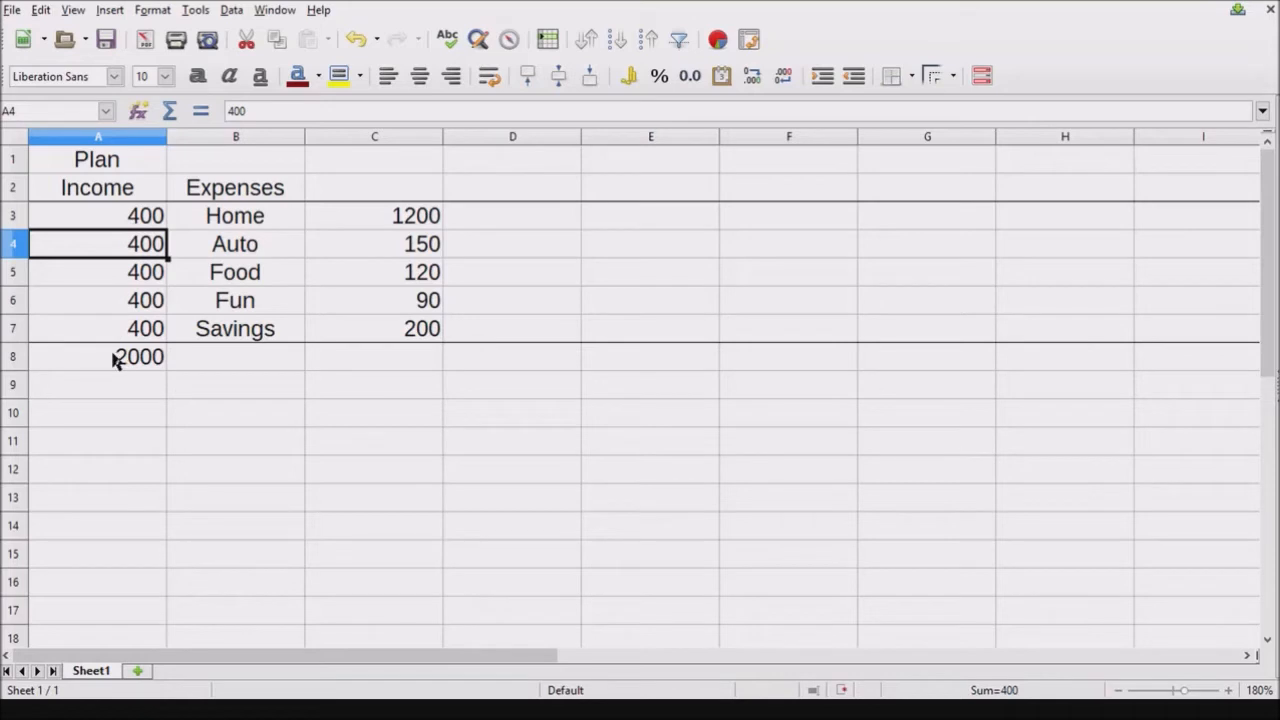
Check the savings formula in C7 and total the expense amounts C3 to C7 with a SUM in cell C8
left_click(385, 336)
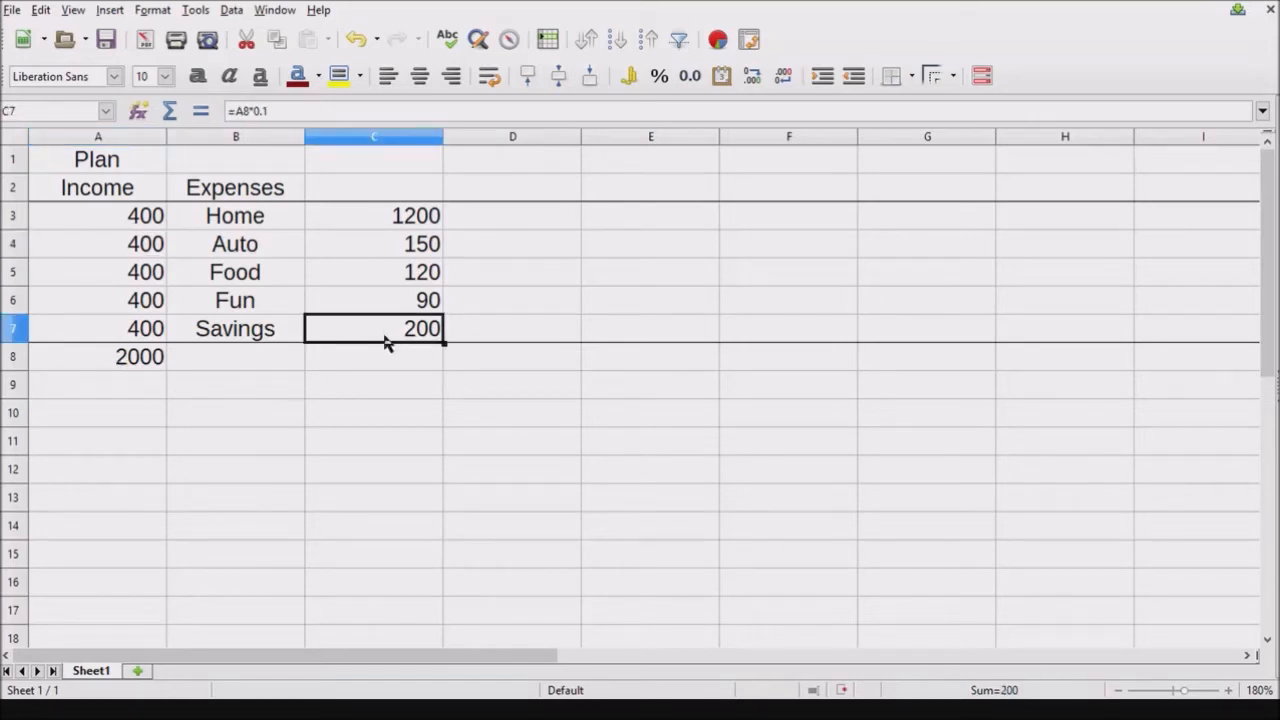
left_click(381, 360)
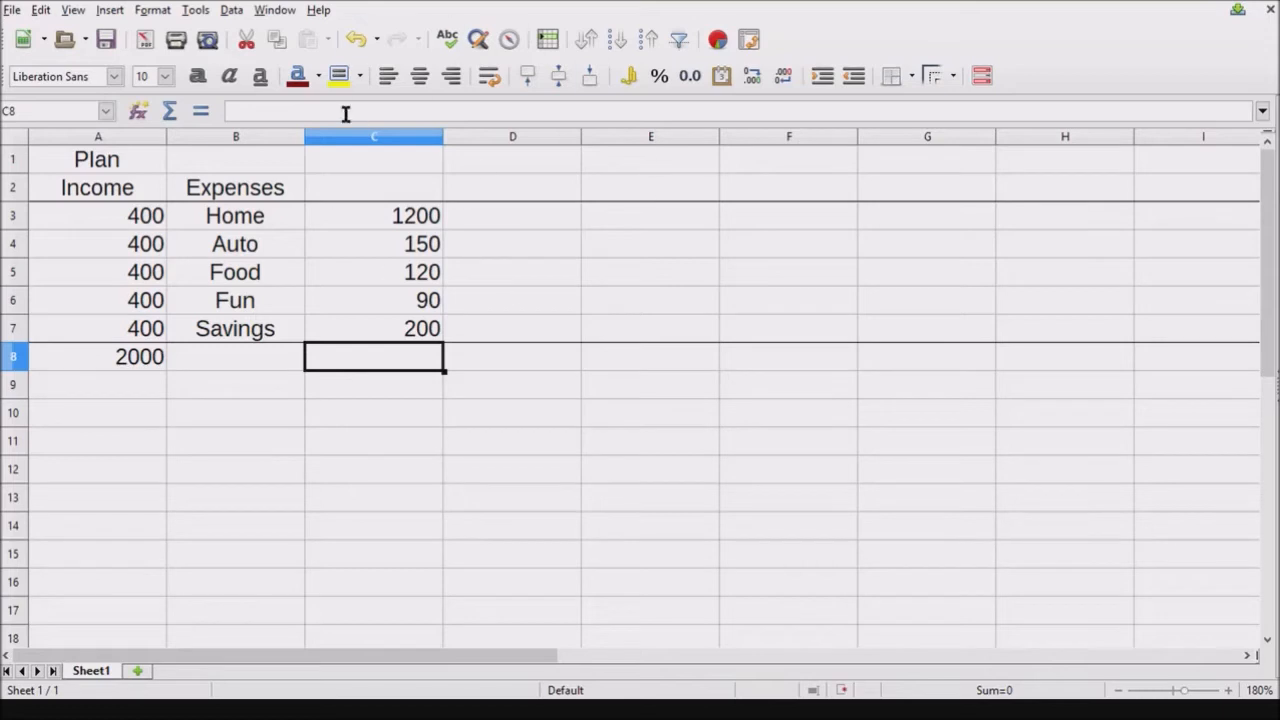
left_click(169, 111)
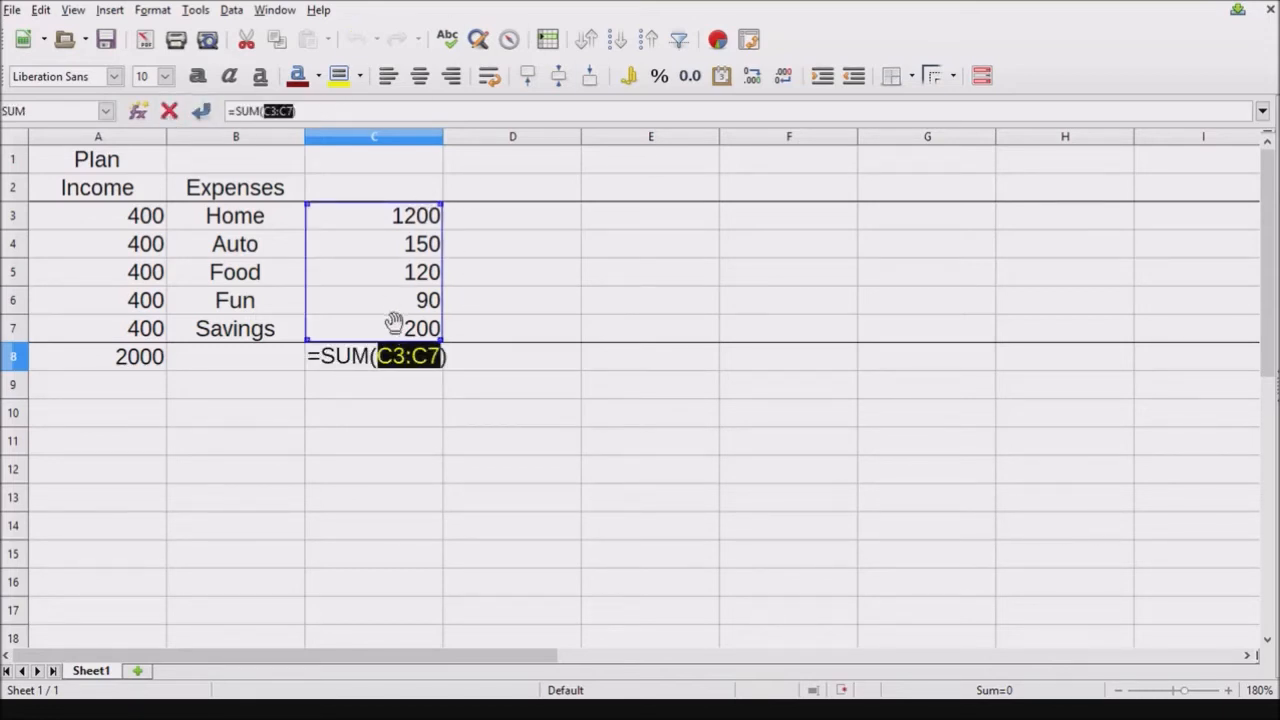
key("Return")
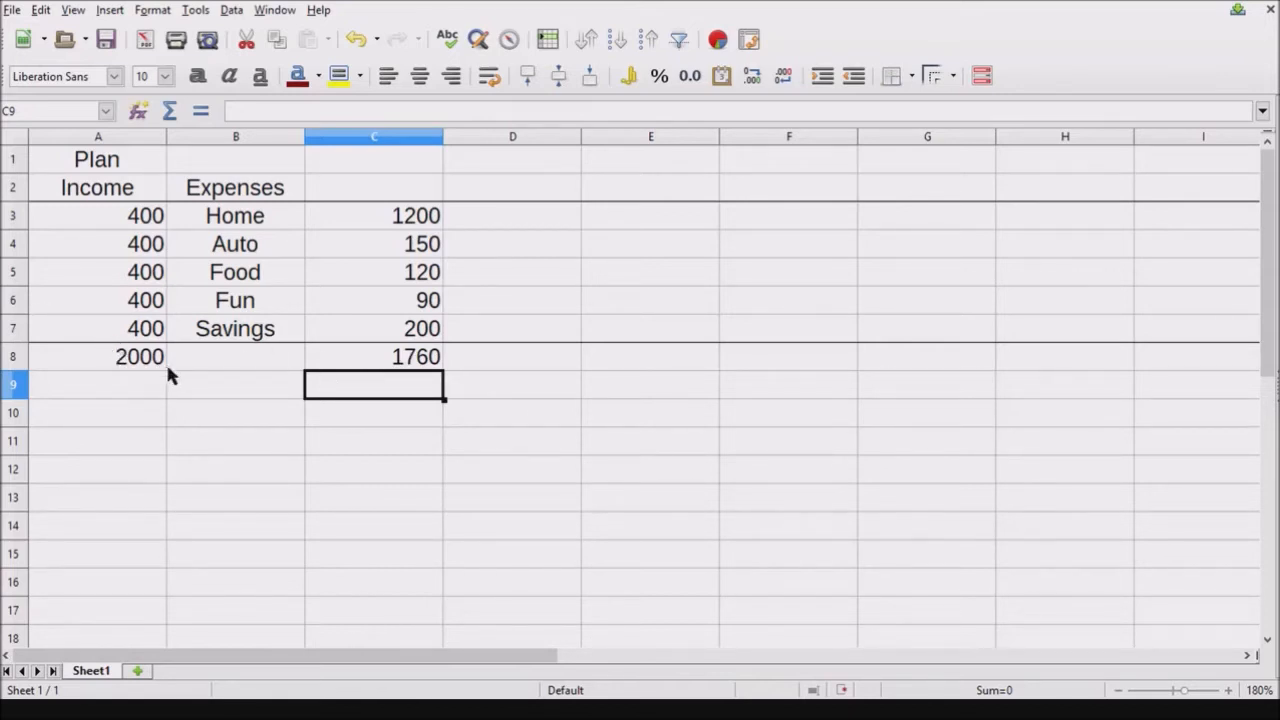
Link cell C2 beside the Expenses heading to the income total with the formula =A8
left_click(378, 189)
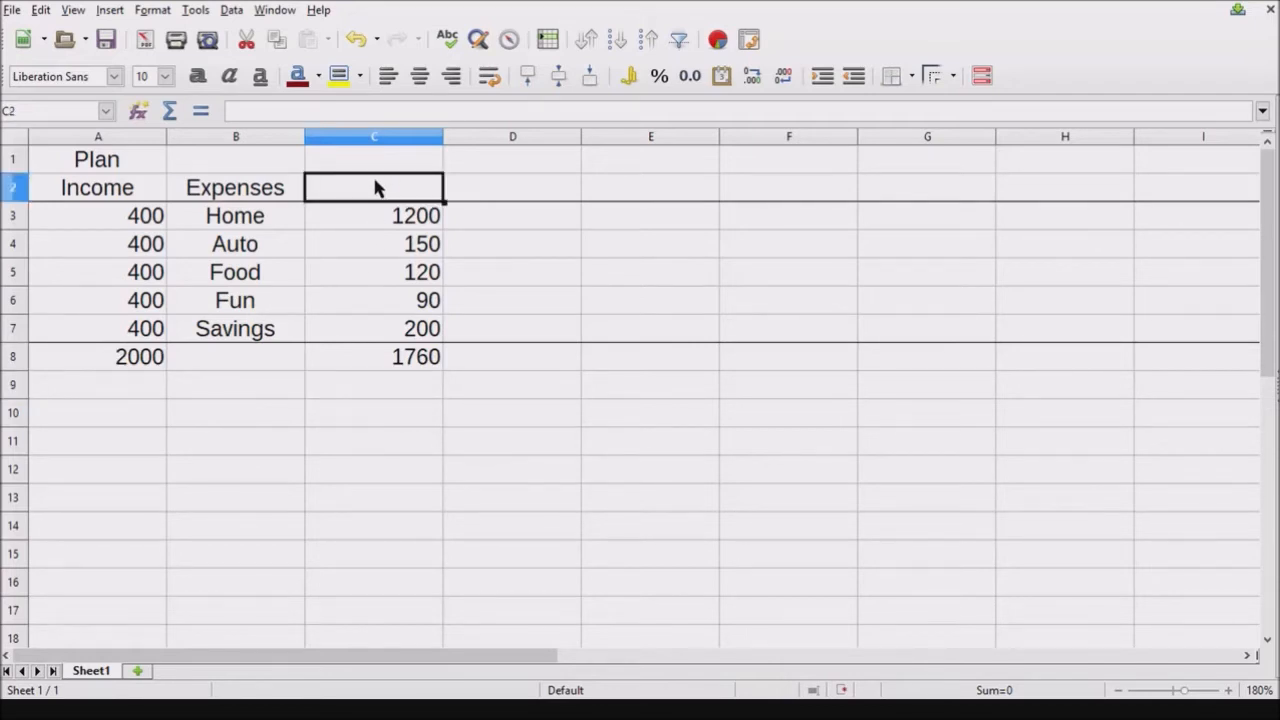
type("=")
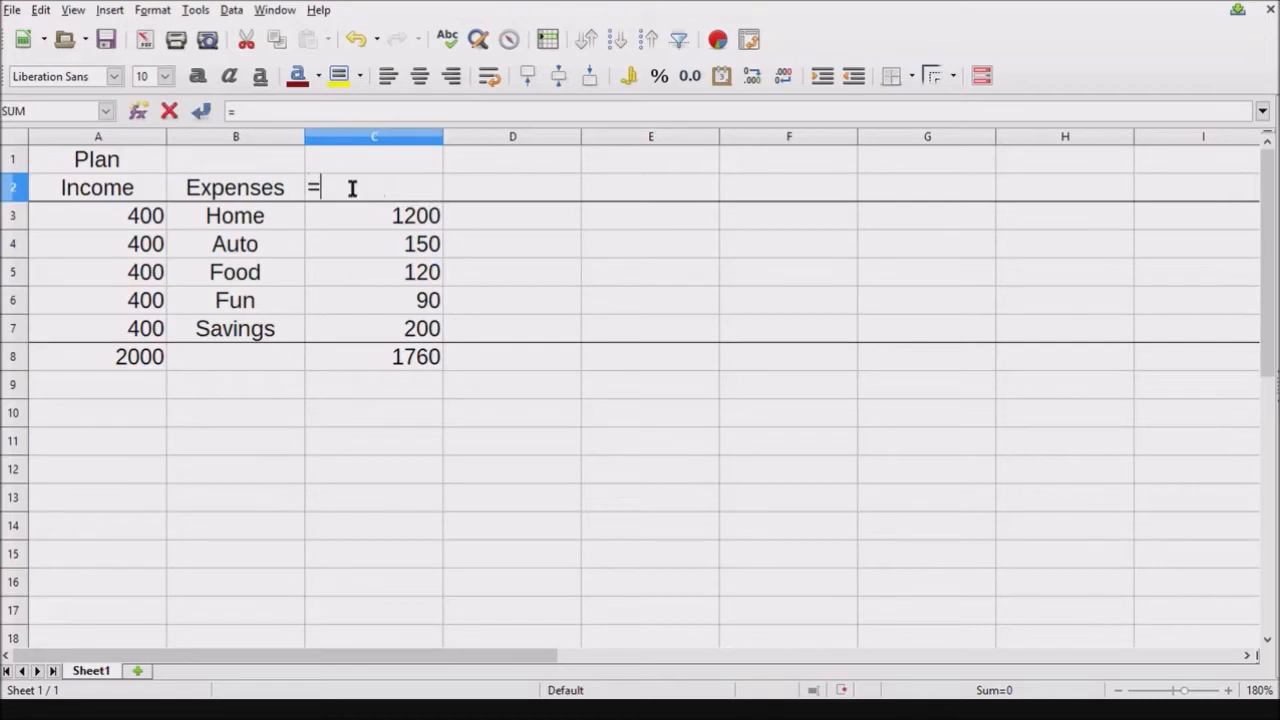
left_click(137, 362)
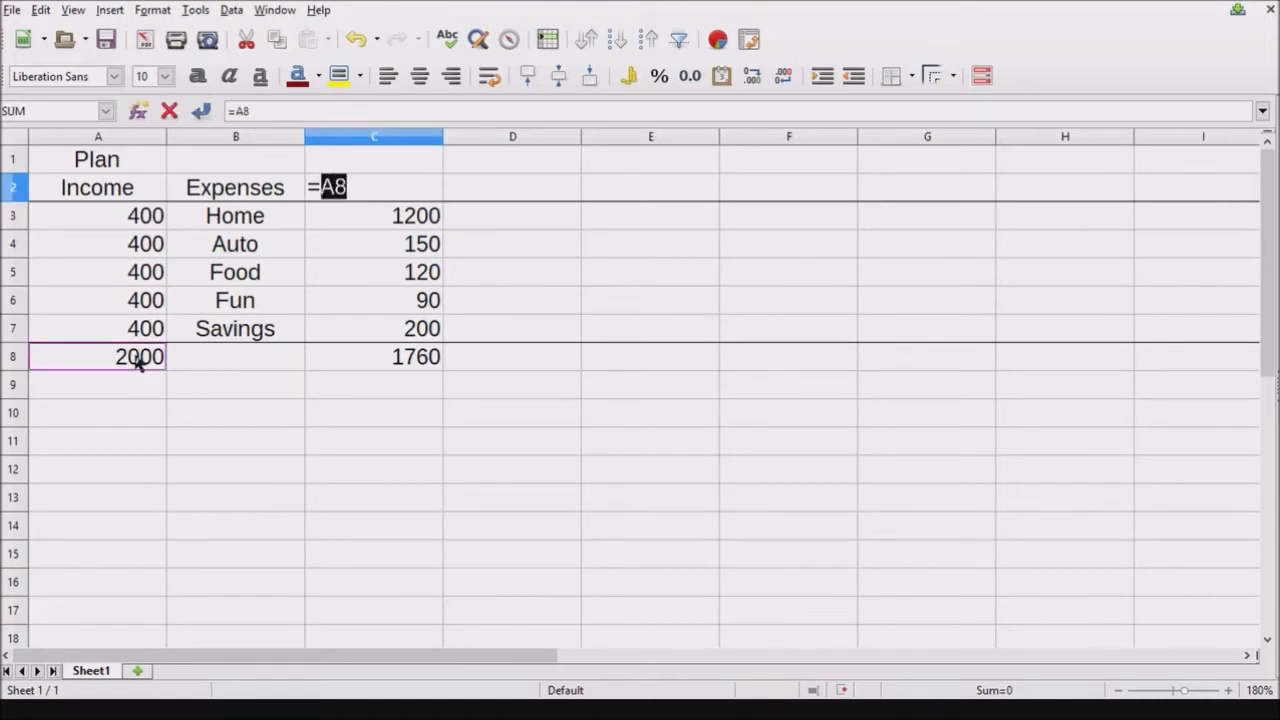
key("Return")
Shade the income total in A8 and its linked copy in C2 with a grey background
left_click(141, 226)
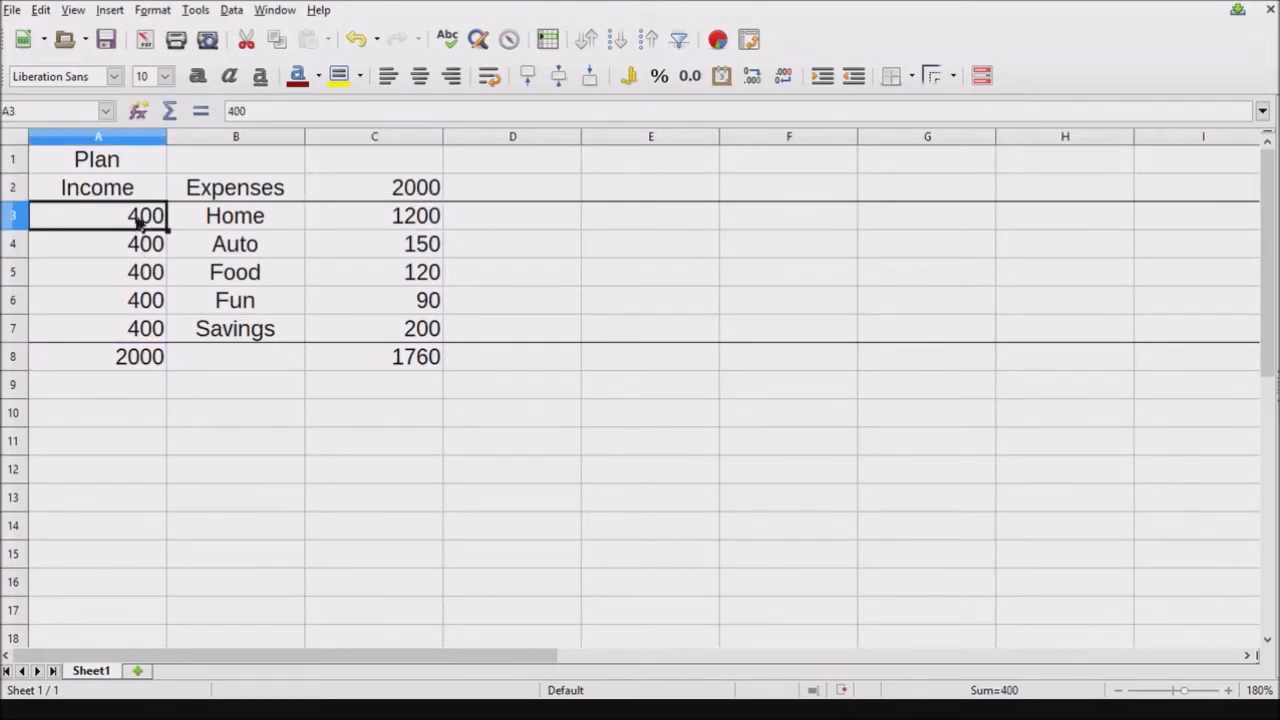
left_click(123, 368)
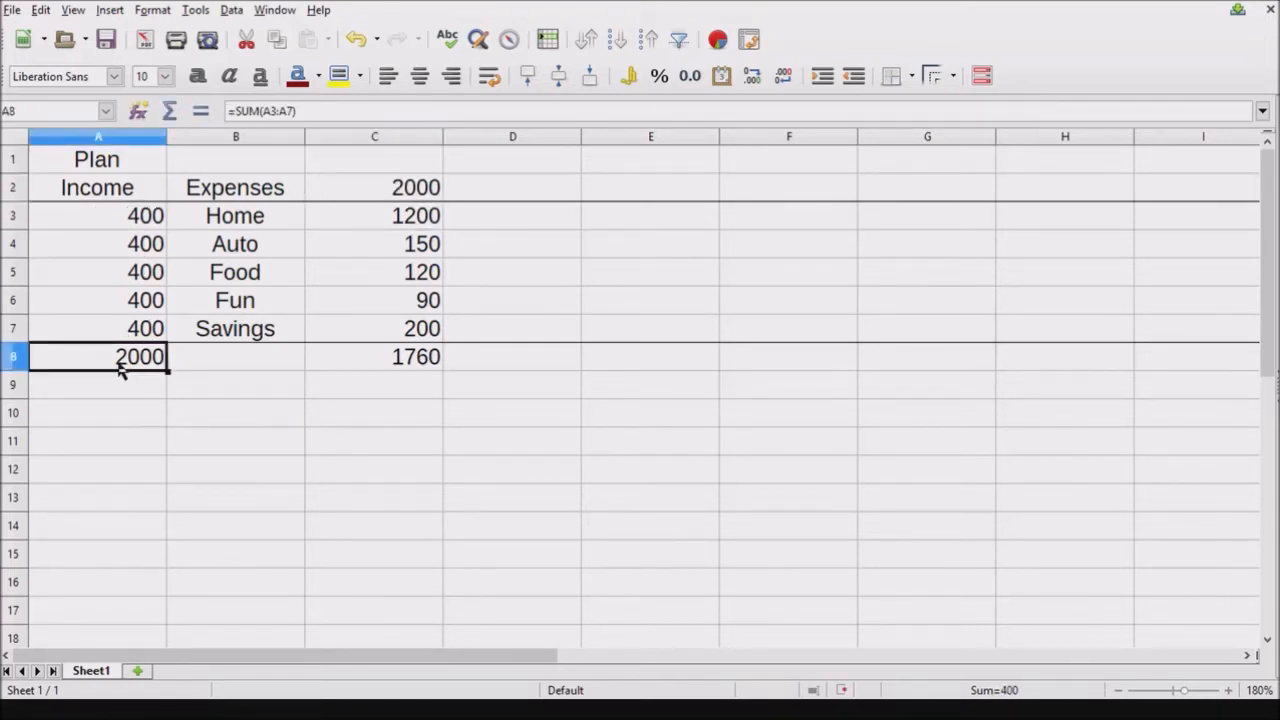
left_click(420, 192)
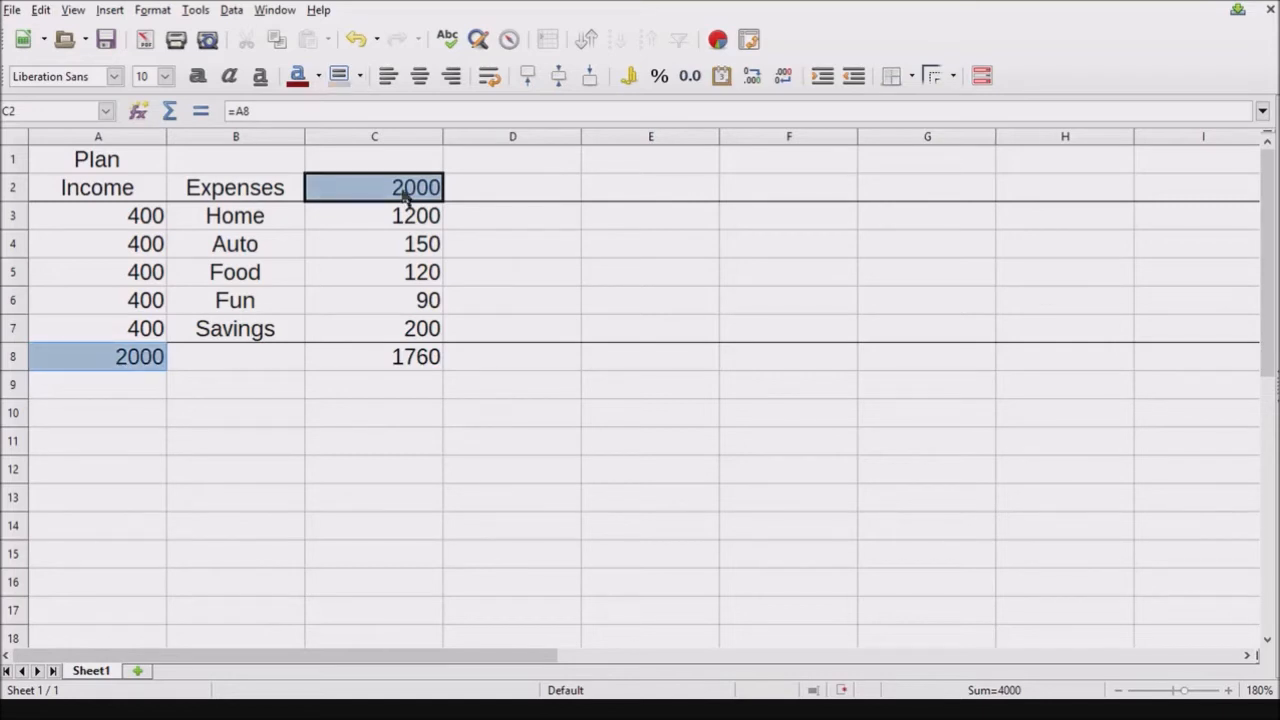
left_click(251, 392)
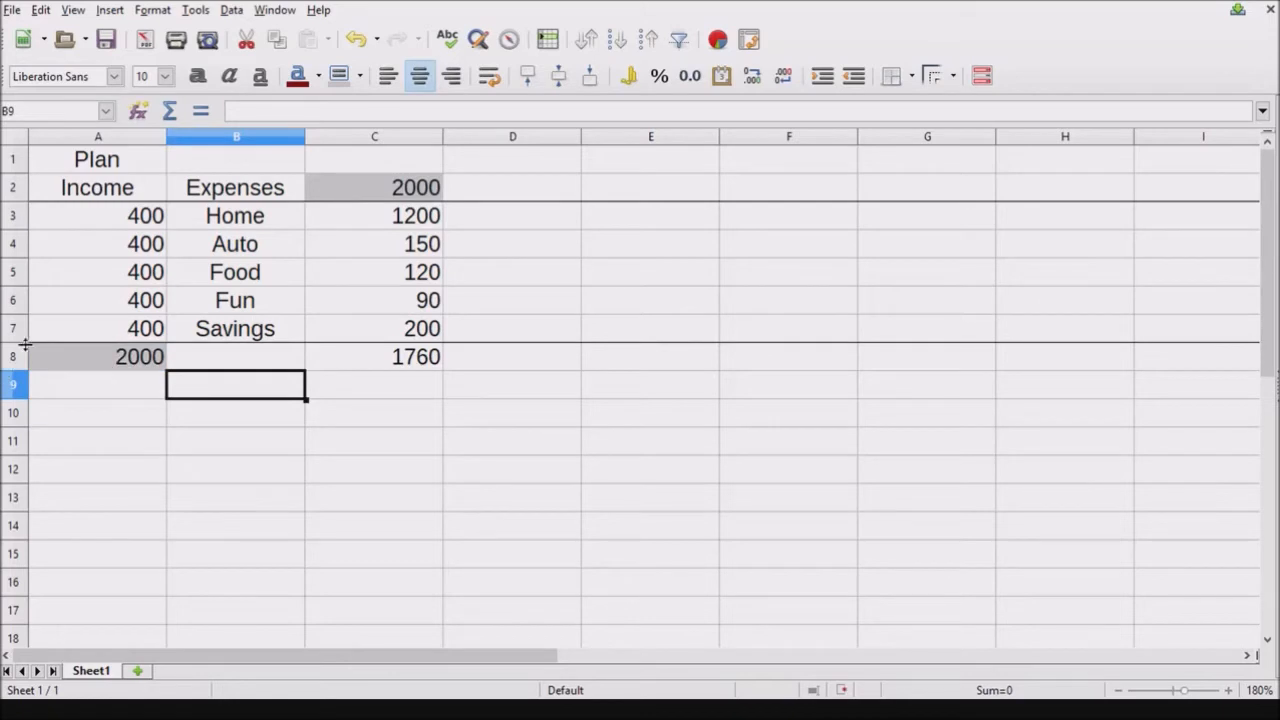
Try replacing the expense total in C8 with an automatic sum, =SUM(C2:C7)
left_click(357, 352)
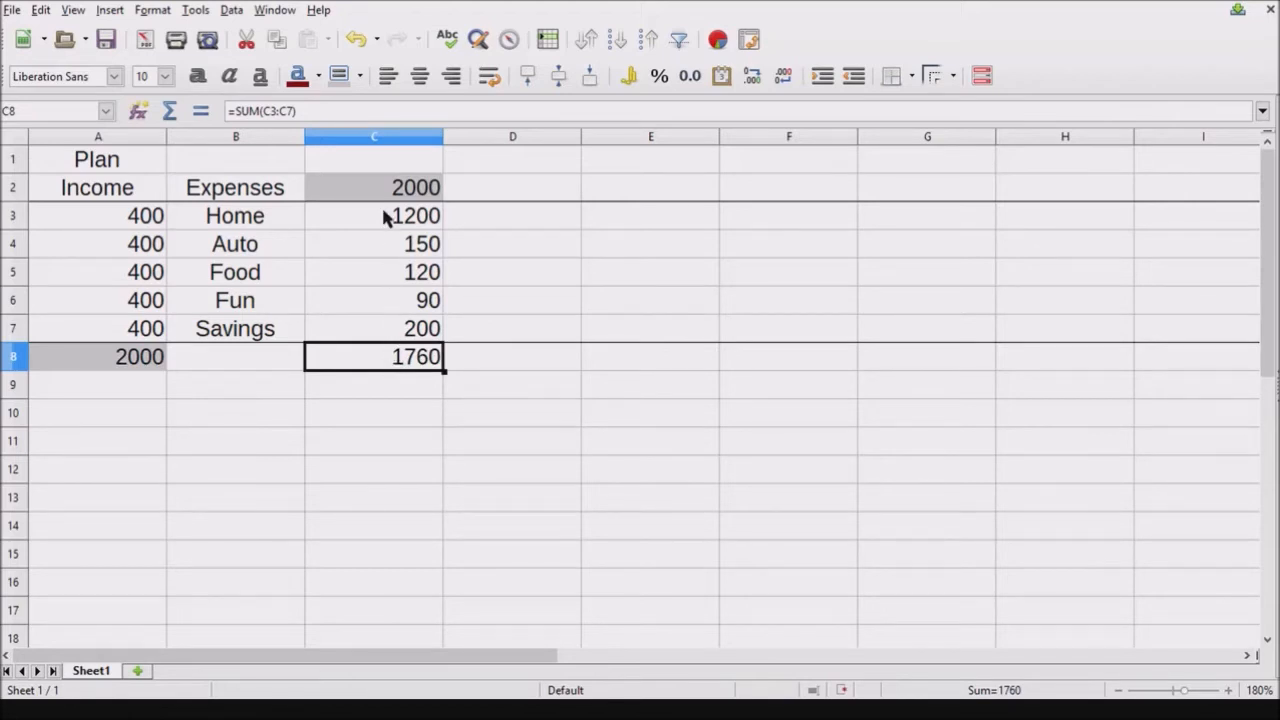
left_click(171, 113)
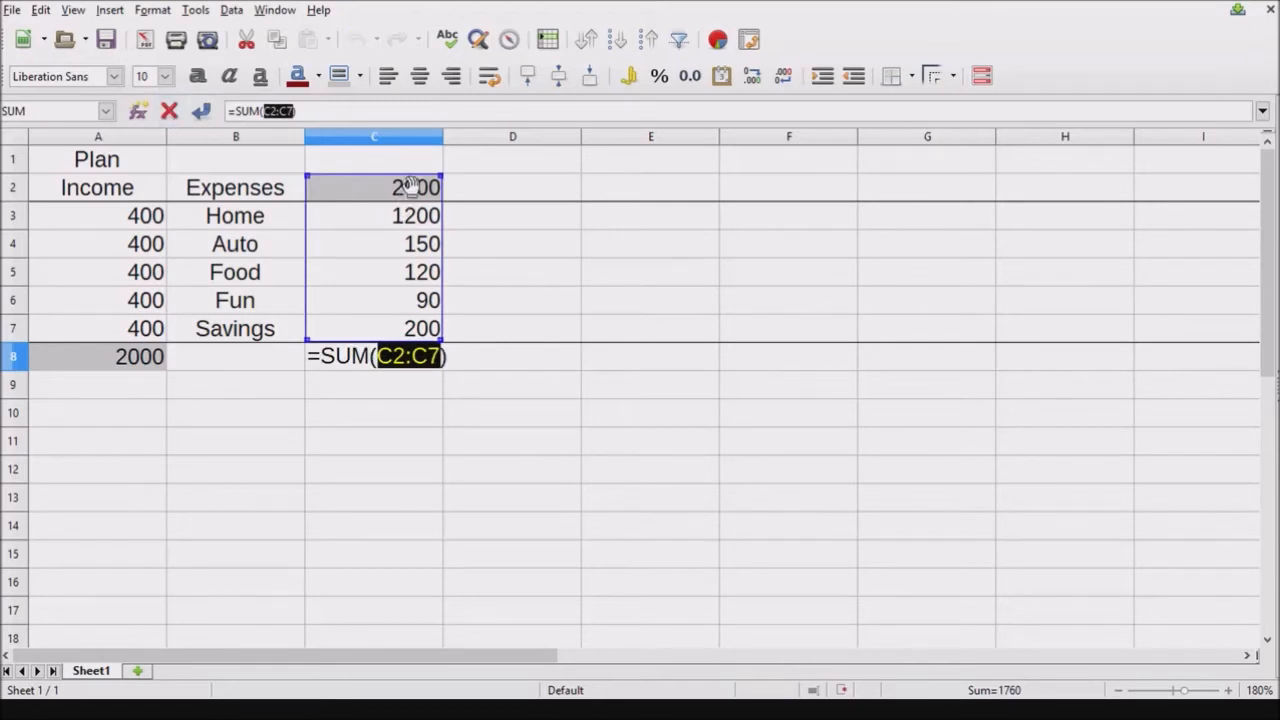
key("Return")
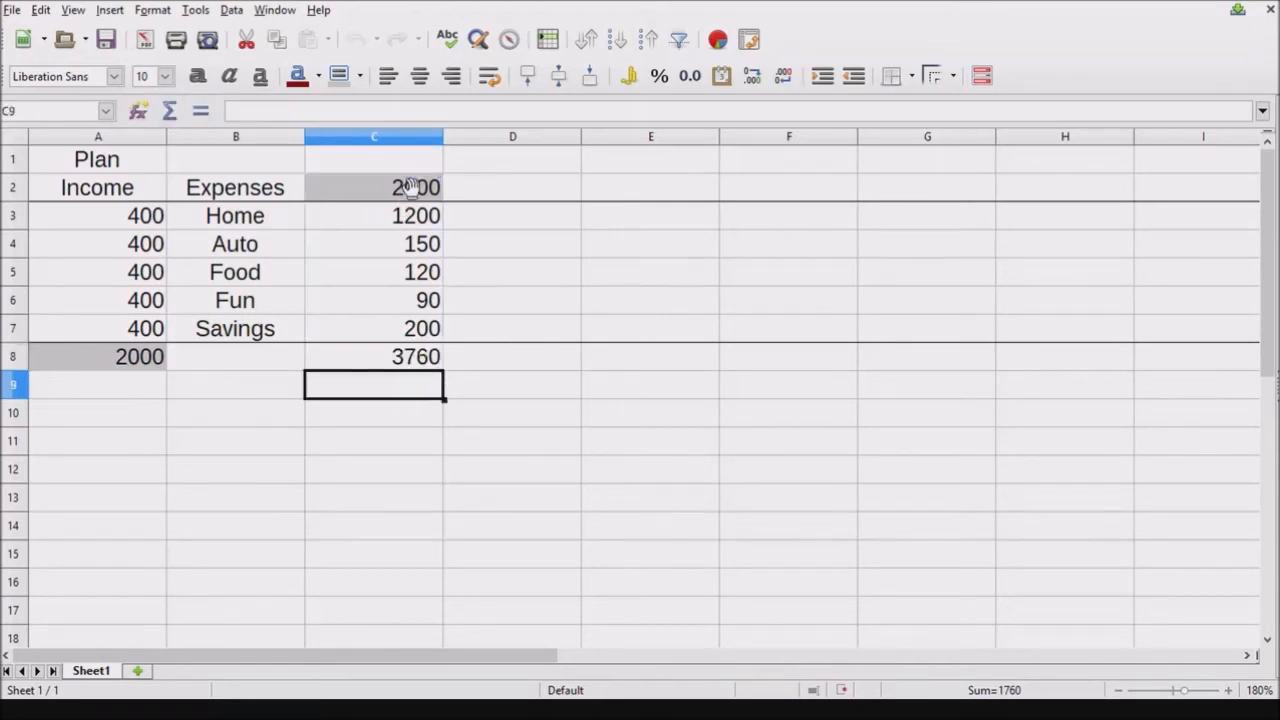
Change the formula in C8 to subtract the expenses from the income, =C2-SUM(C3:C7)
left_click(404, 364)
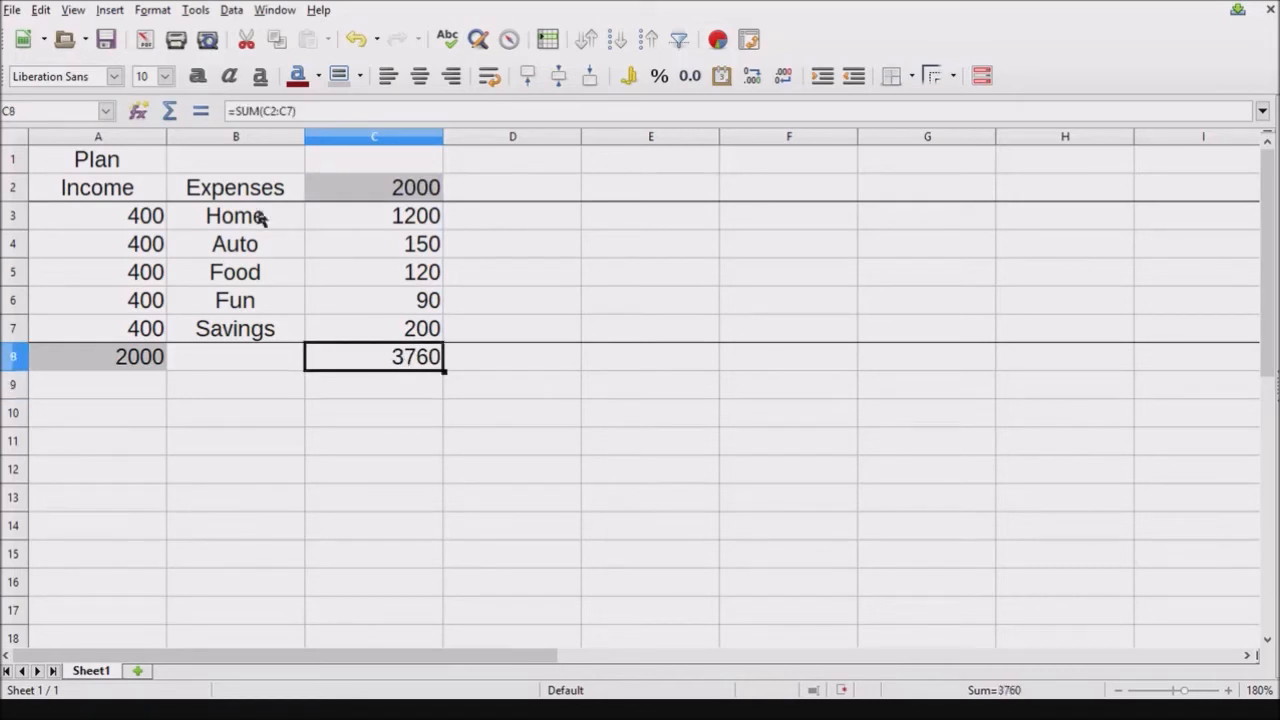
left_click(169, 111)
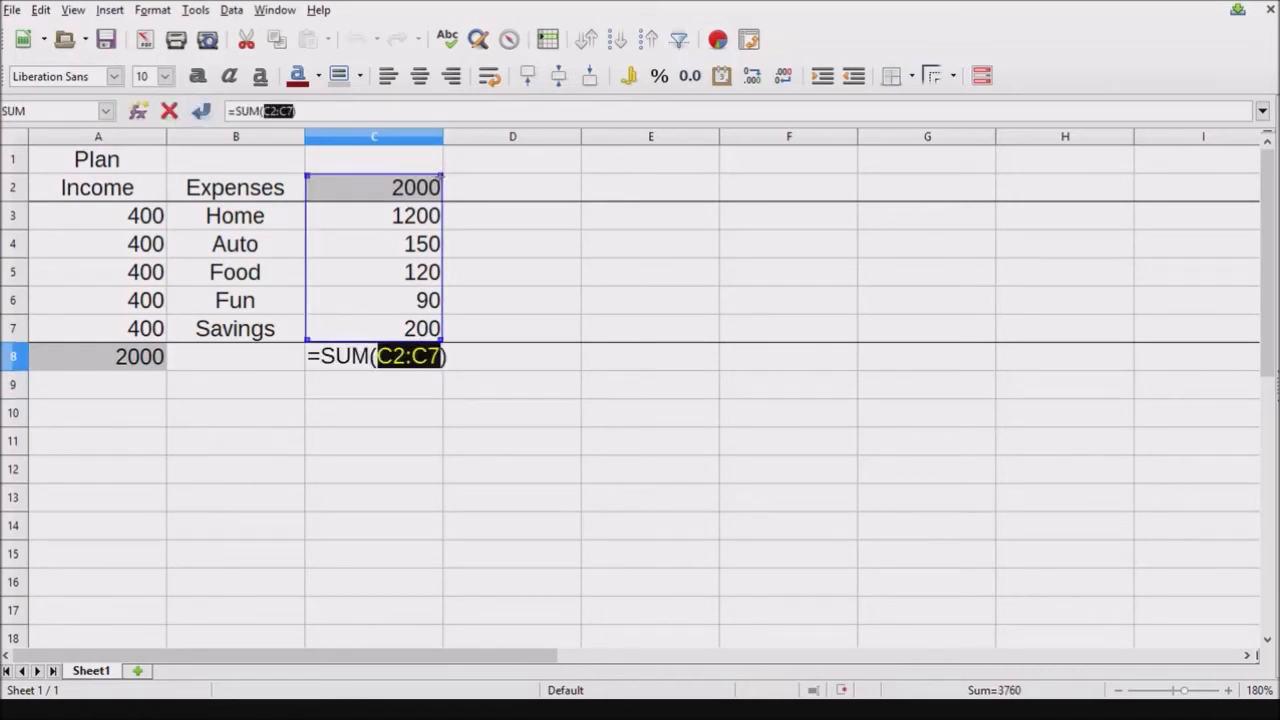
left_click_drag(441, 178, 440, 212)
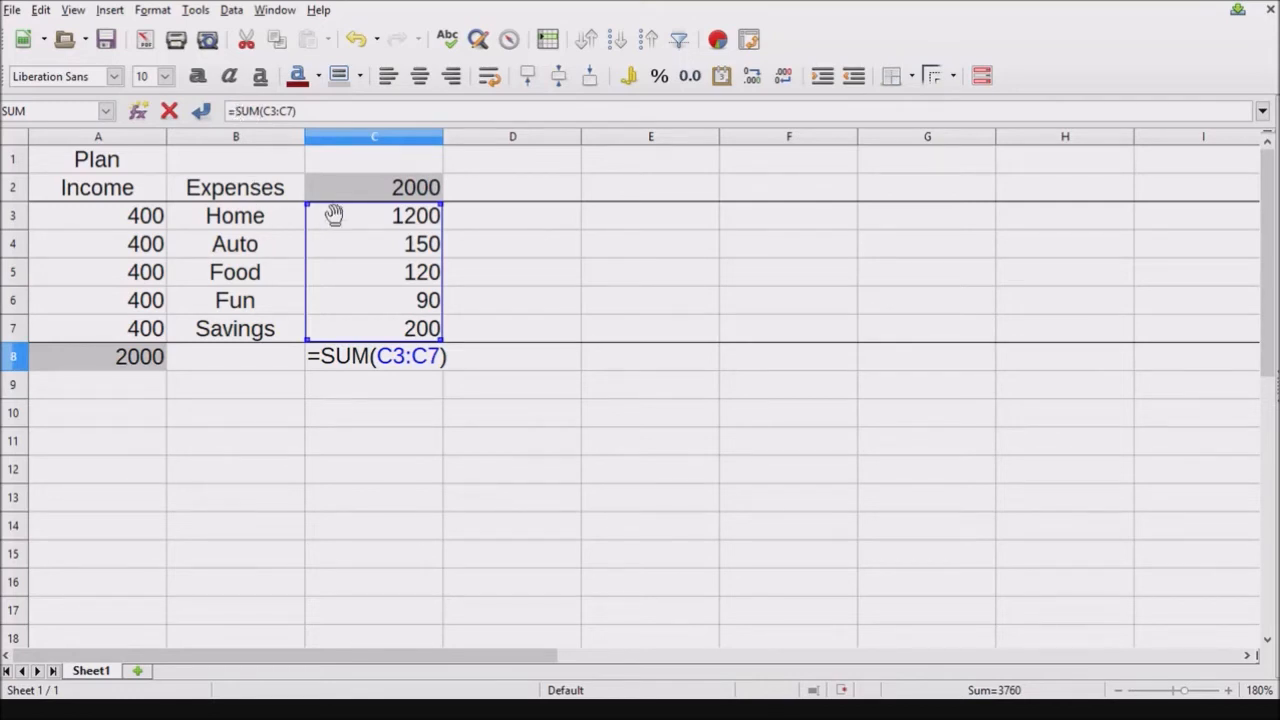
left_click(373, 190)
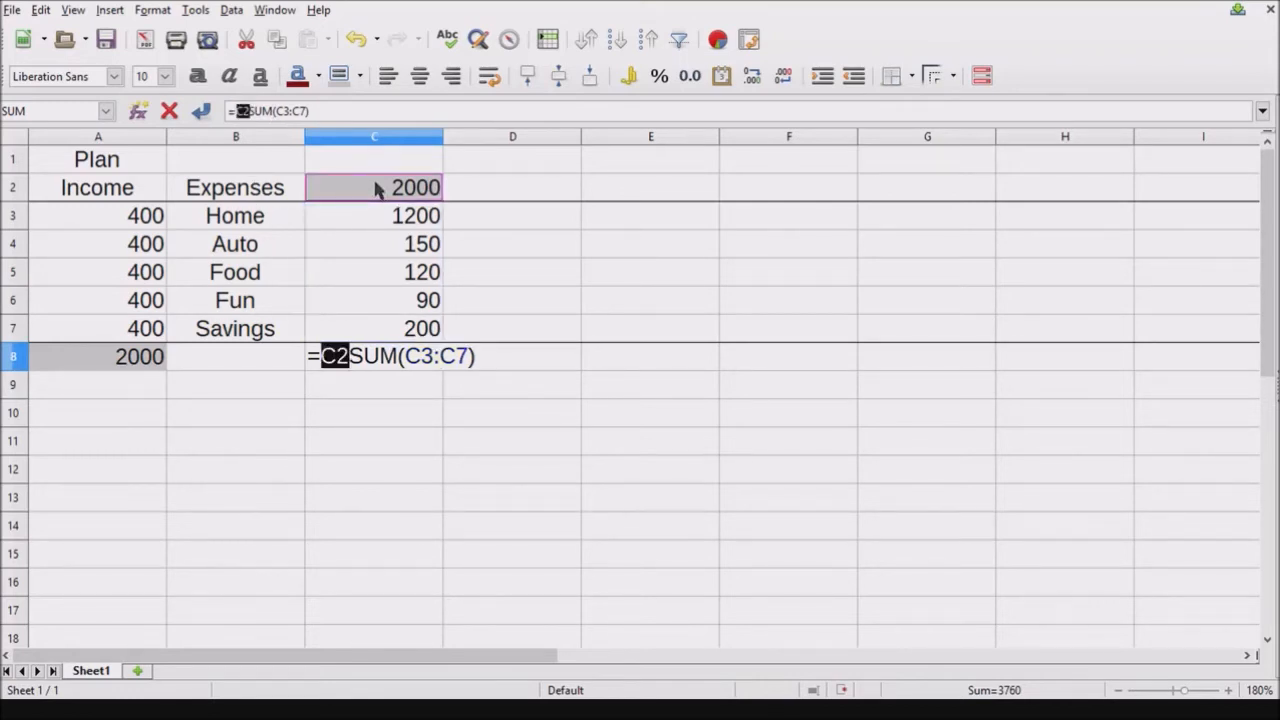
type("-")
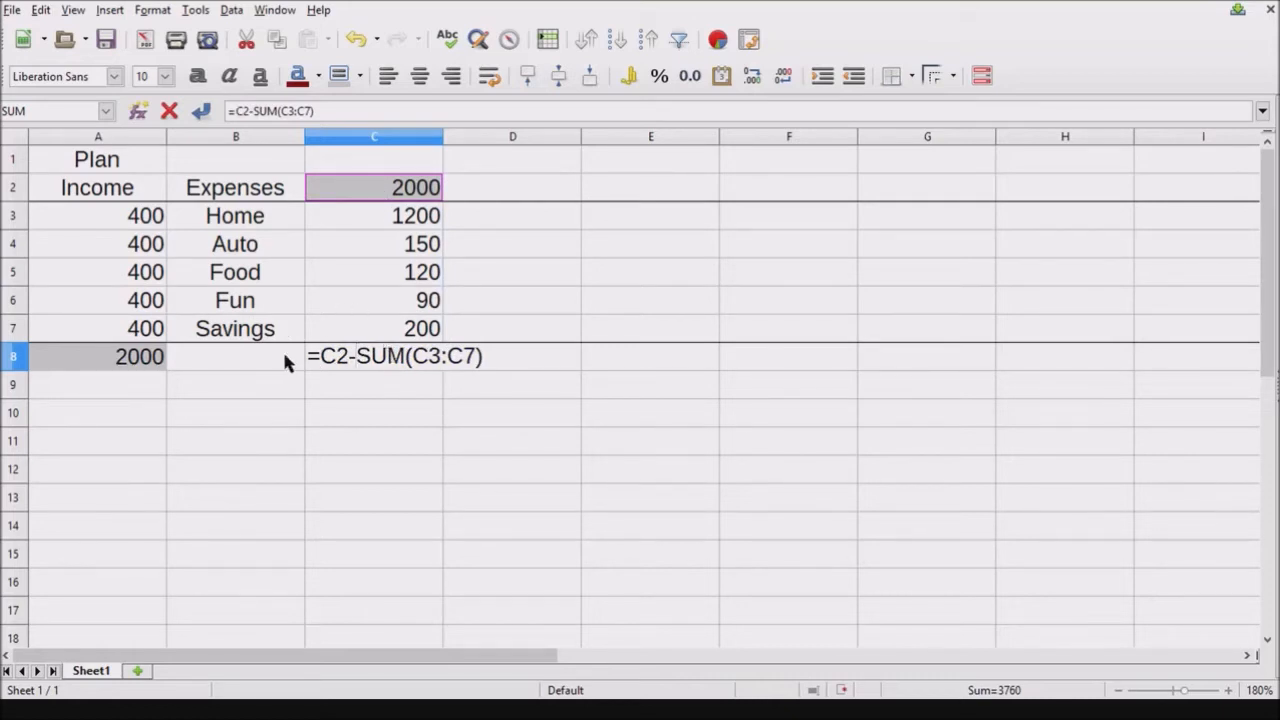
key("Return")
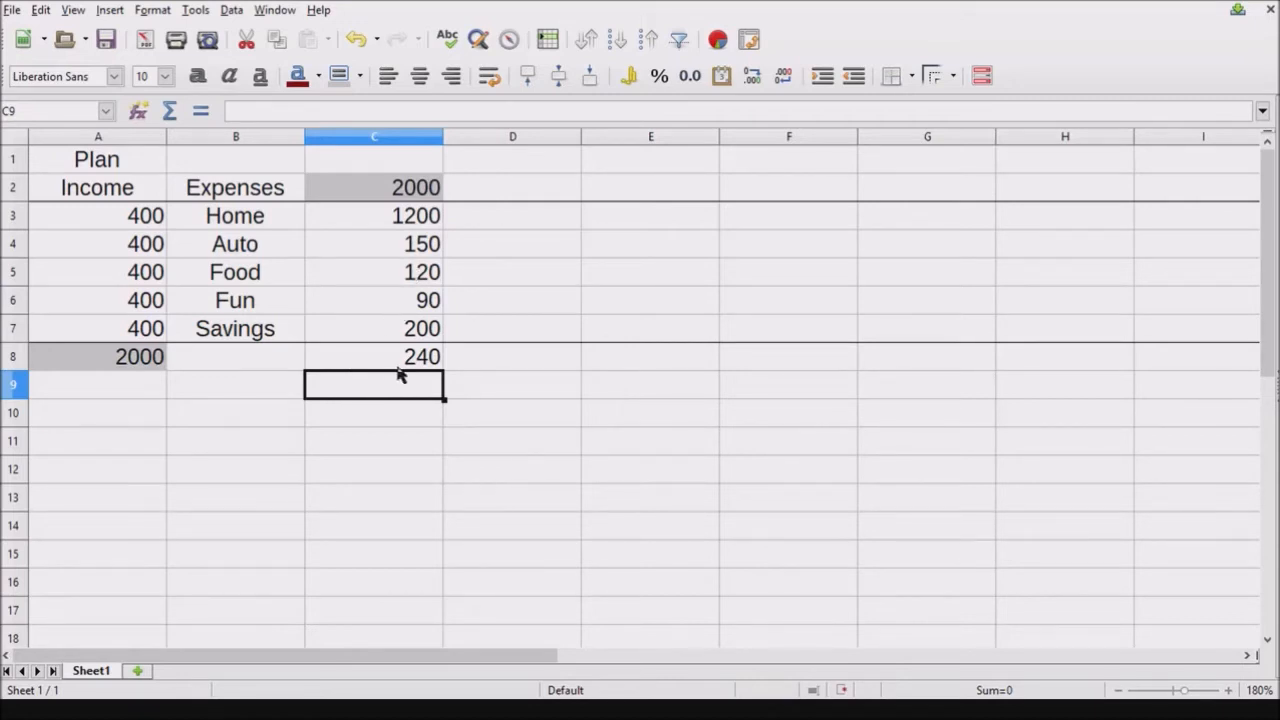
Remove the income reference from the formula in C8 so that it reads =SUM(C3:C7)
left_click(406, 364)
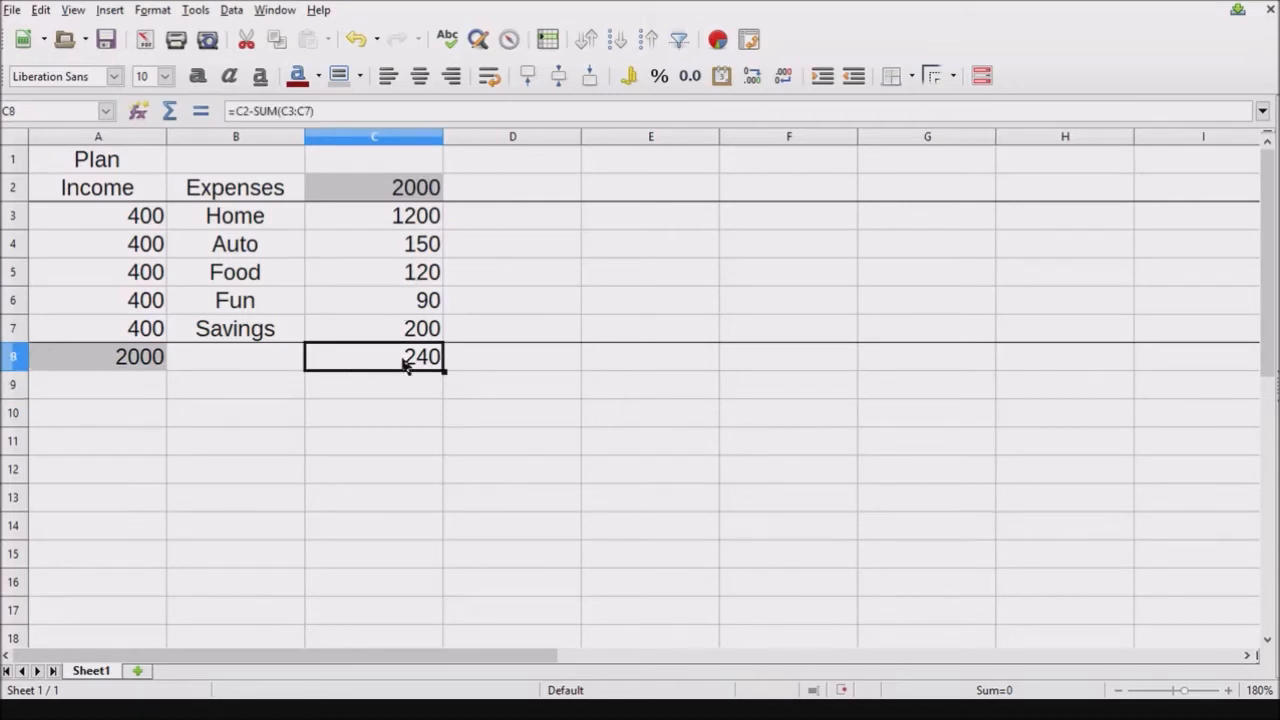
left_click(254, 110)
key("BackSpace")
key("BackSpace")
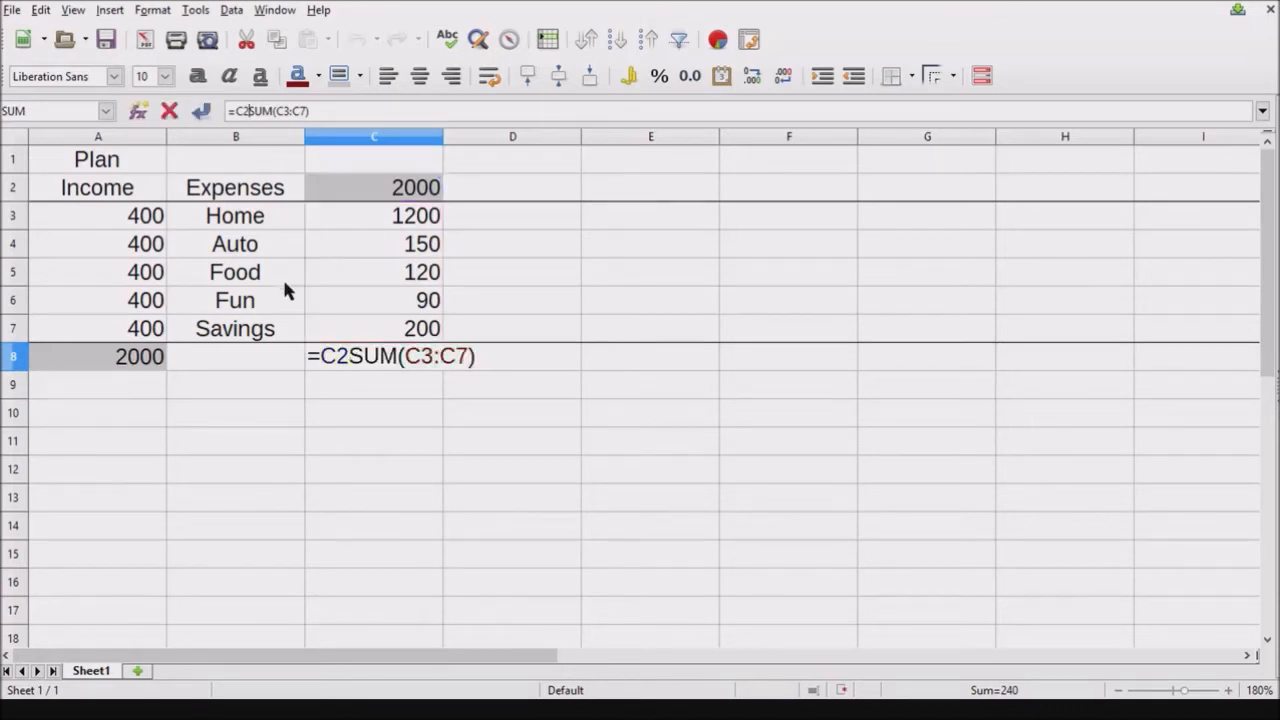
key("BackSpace")
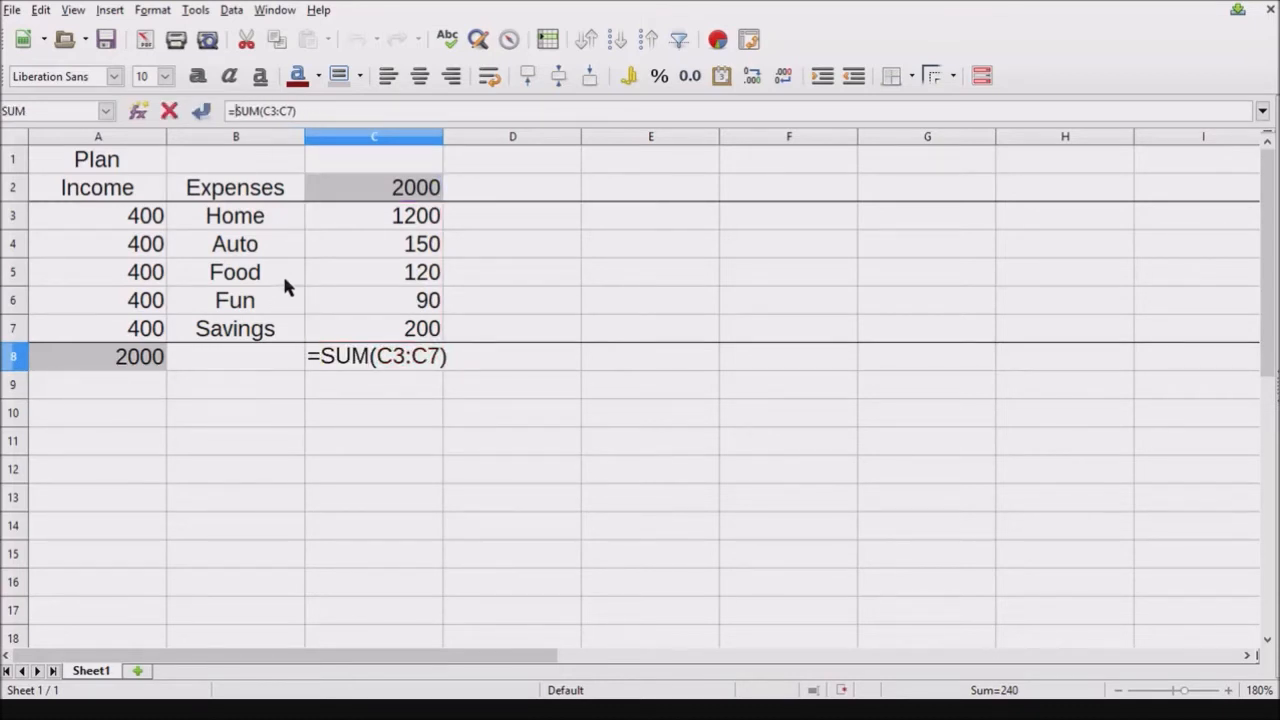
key("Return")
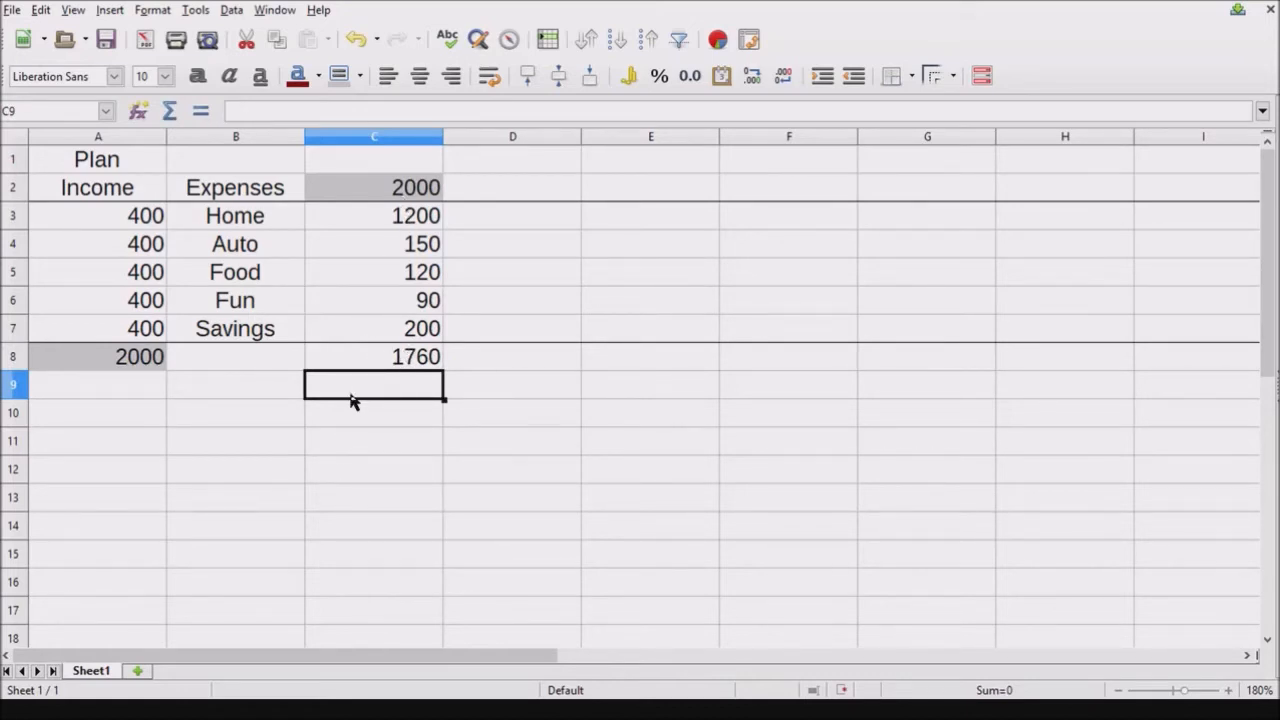
Enter the formula =C8-C2 in cell C9, below the expense total
type("=")
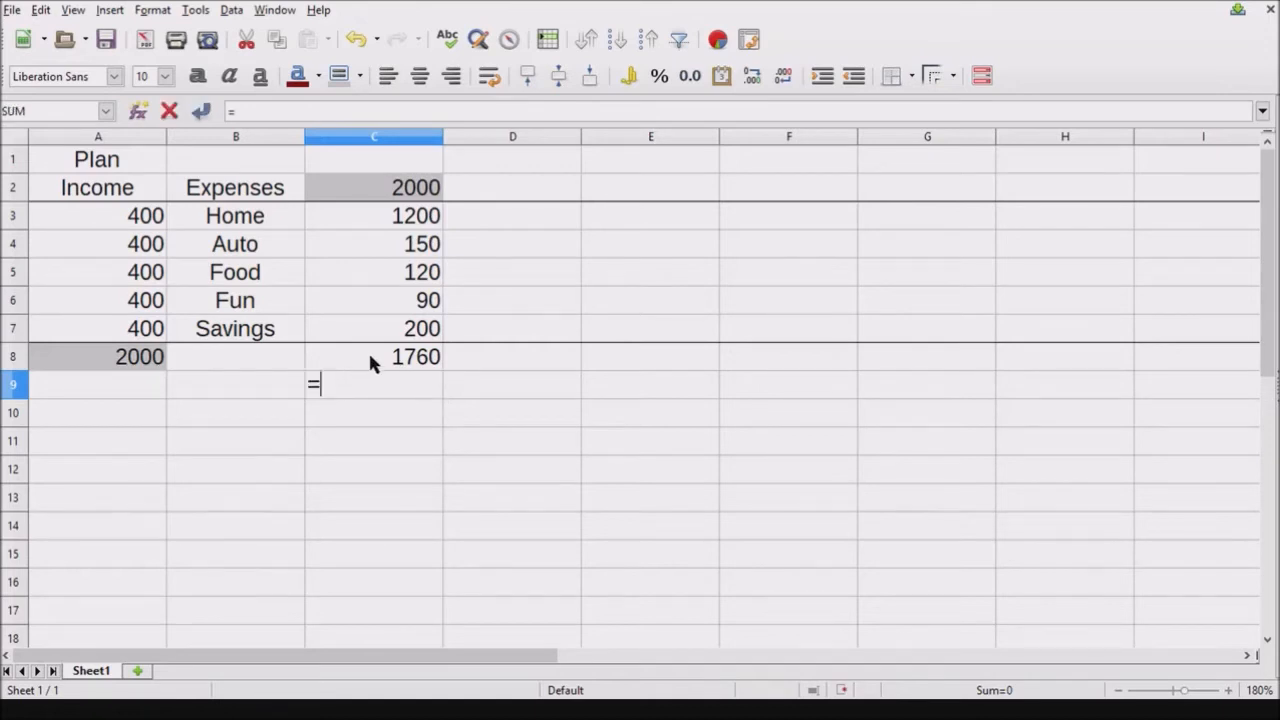
left_click(370, 358)
left_click(258, 111)
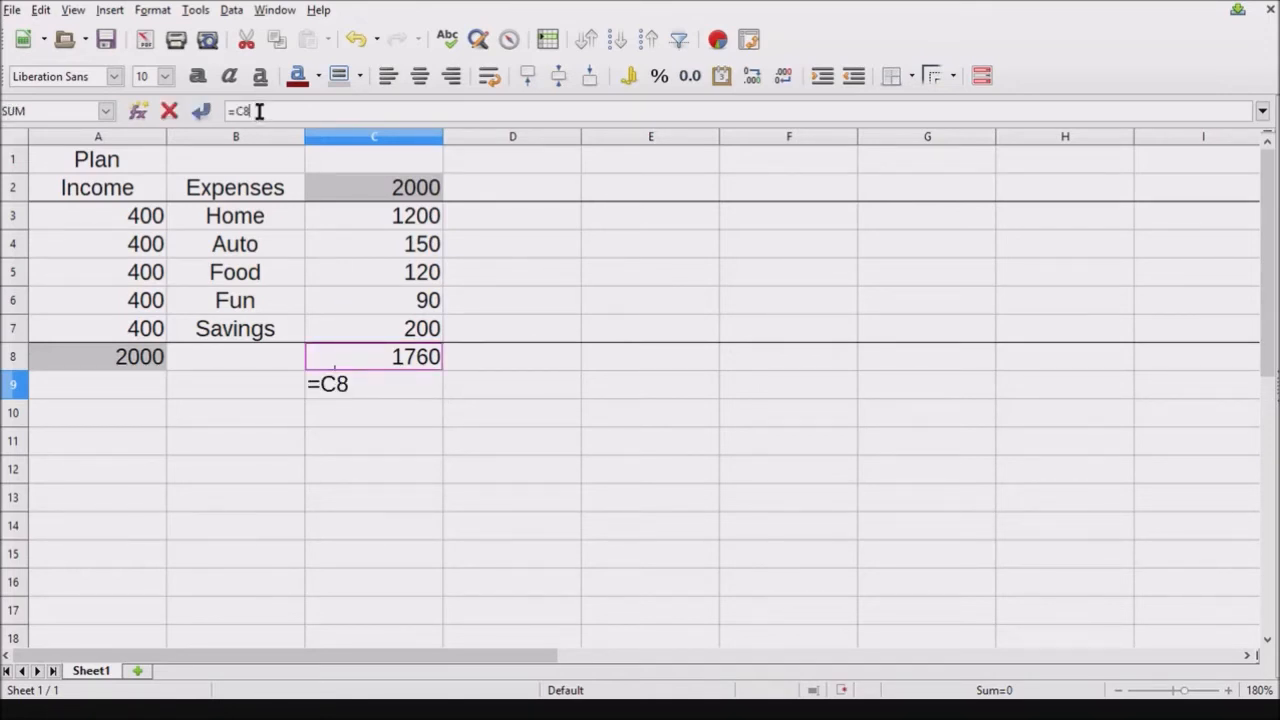
type("-")
left_click(364, 193)
key("Return")
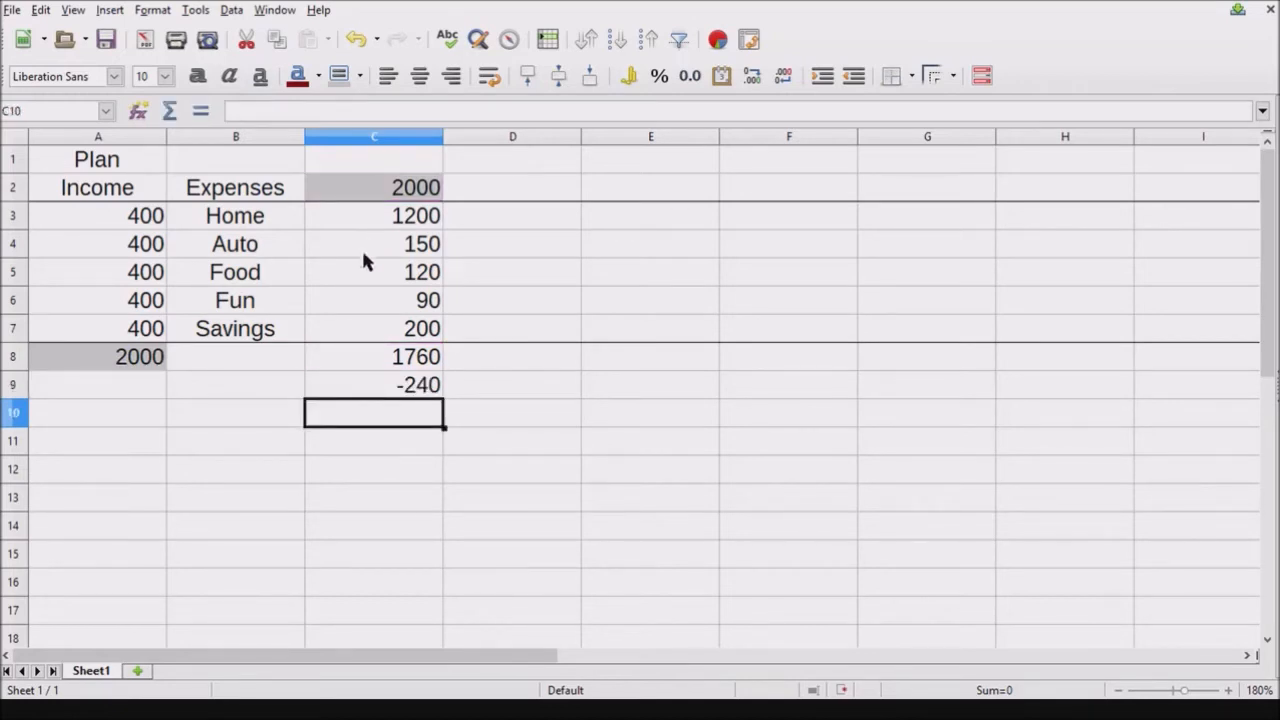
Calculate the leftover income in cell C9 with the formula =C2-C8
left_click(374, 386)
left_click(280, 111)
left_click_drag(270, 111, 236, 110)
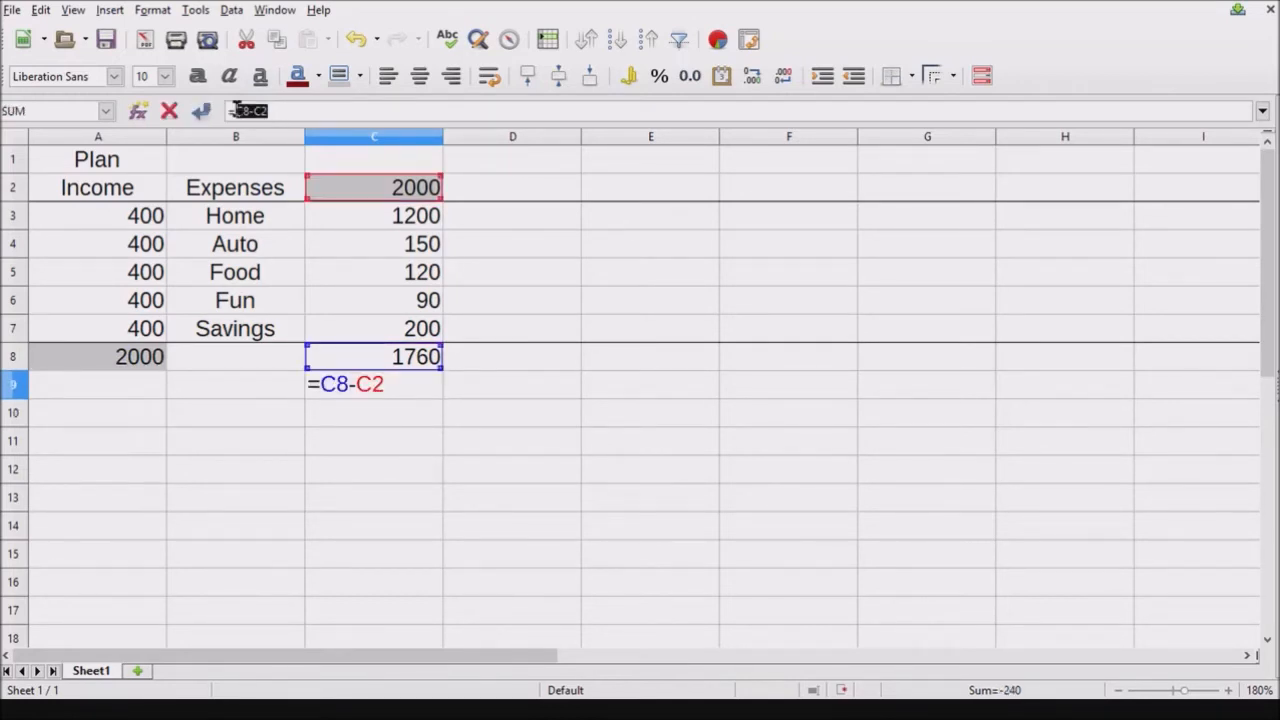
type("=c")
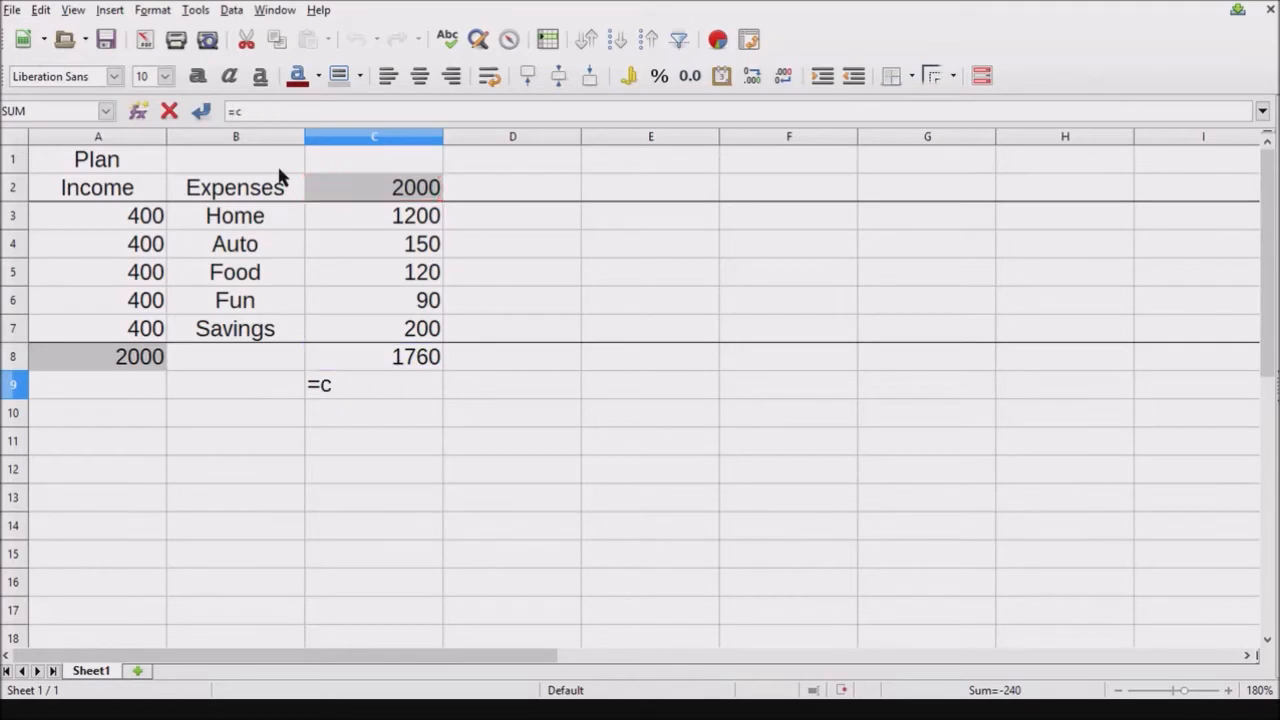
type("2-c8")
key("Return")
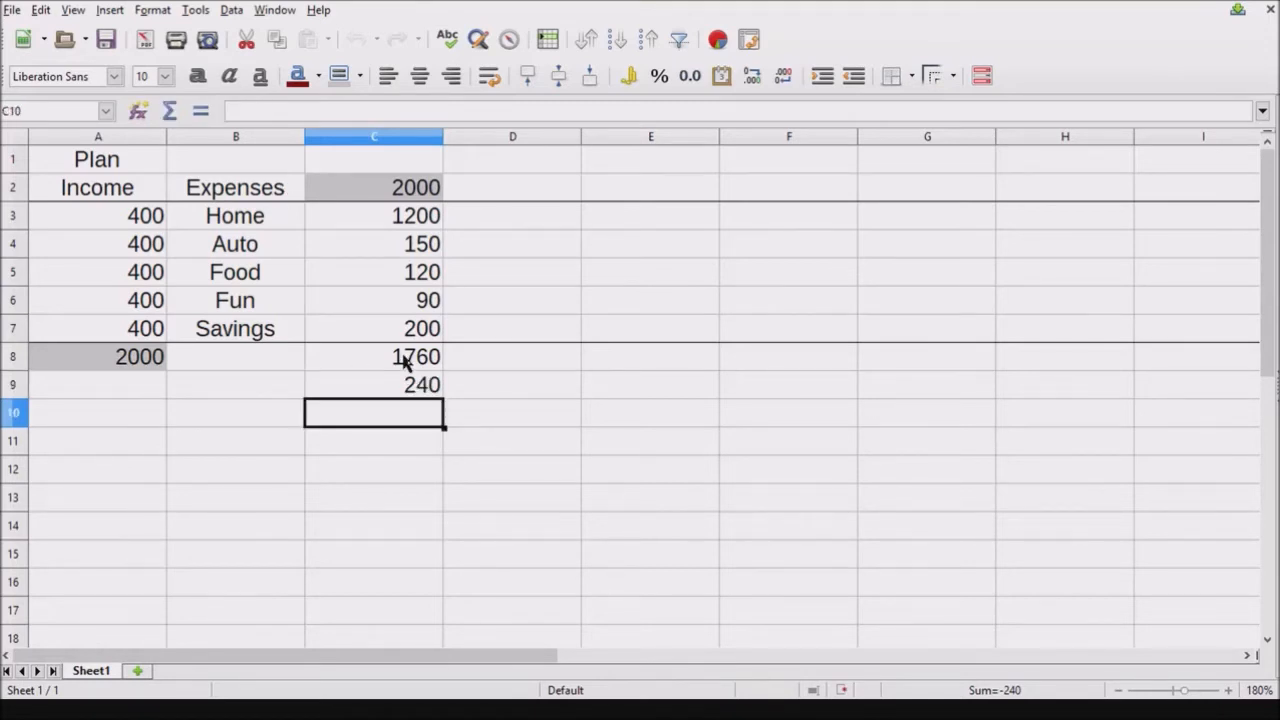
Review the formulas in C9 and C8, and select the empty label cell B9
left_click(409, 391)
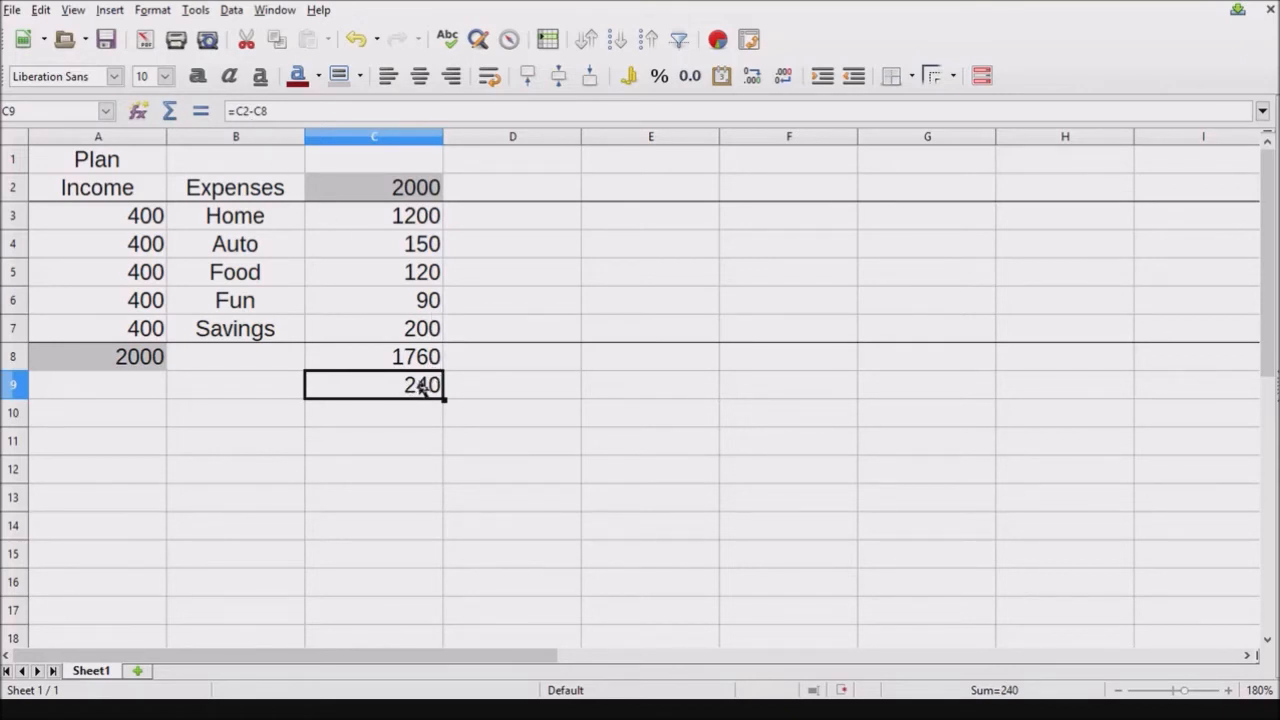
left_click(385, 362)
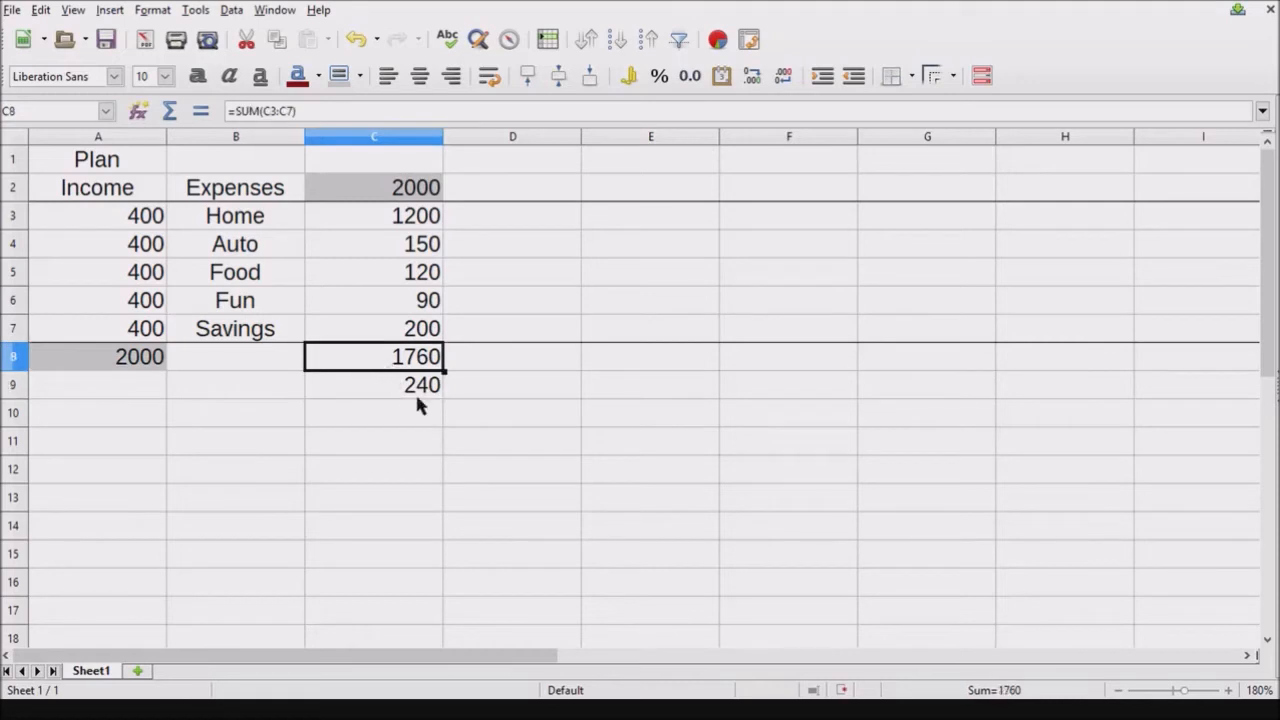
left_click(391, 384)
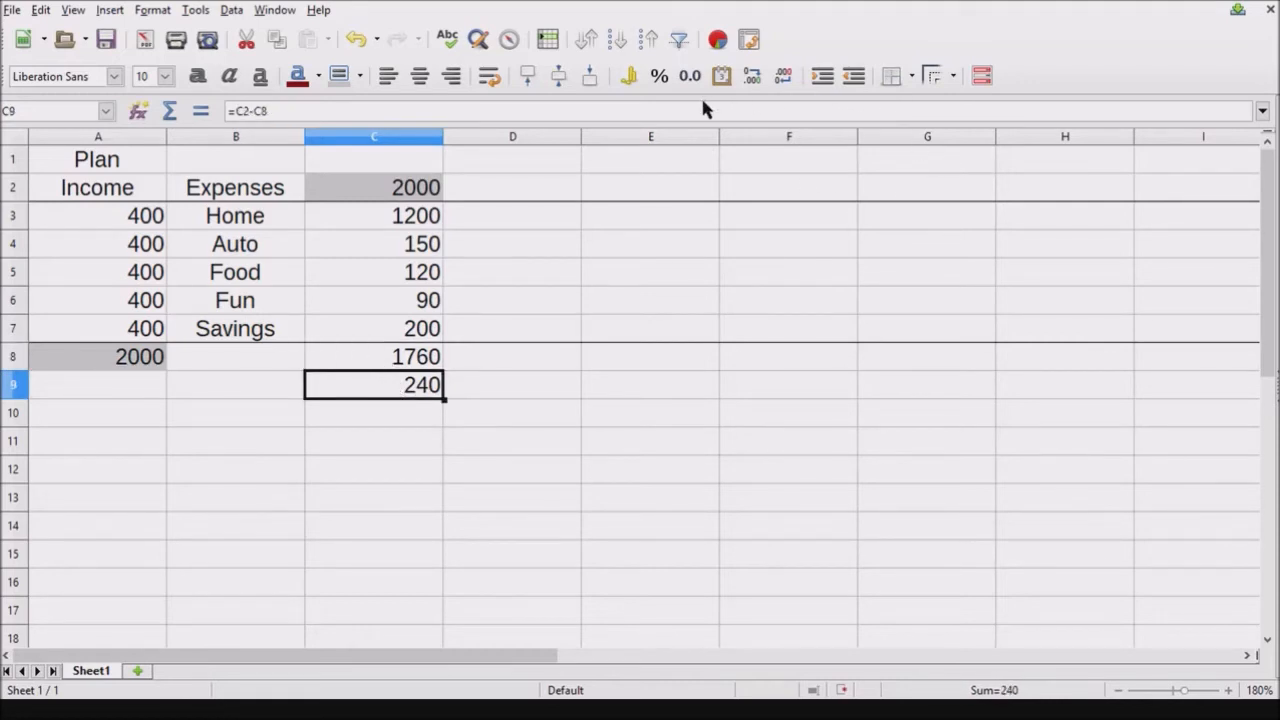
left_click(526, 388)
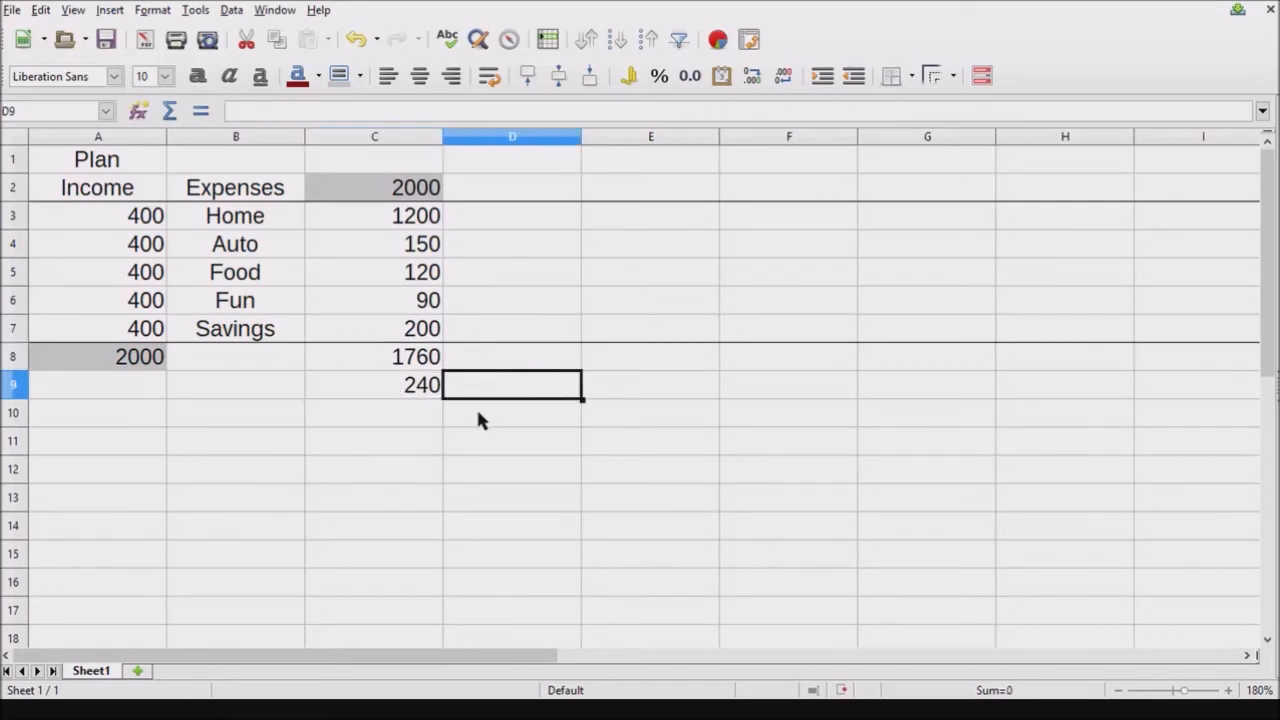
left_click(278, 384)
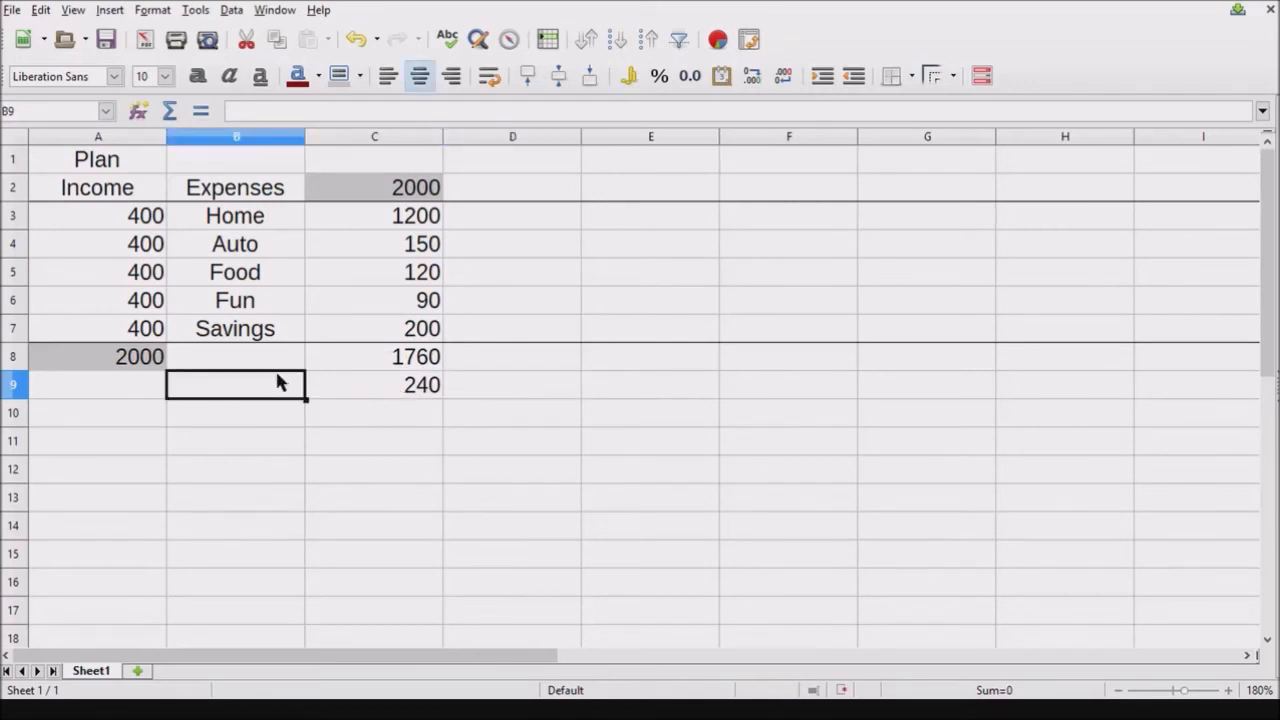
type("surpluss")
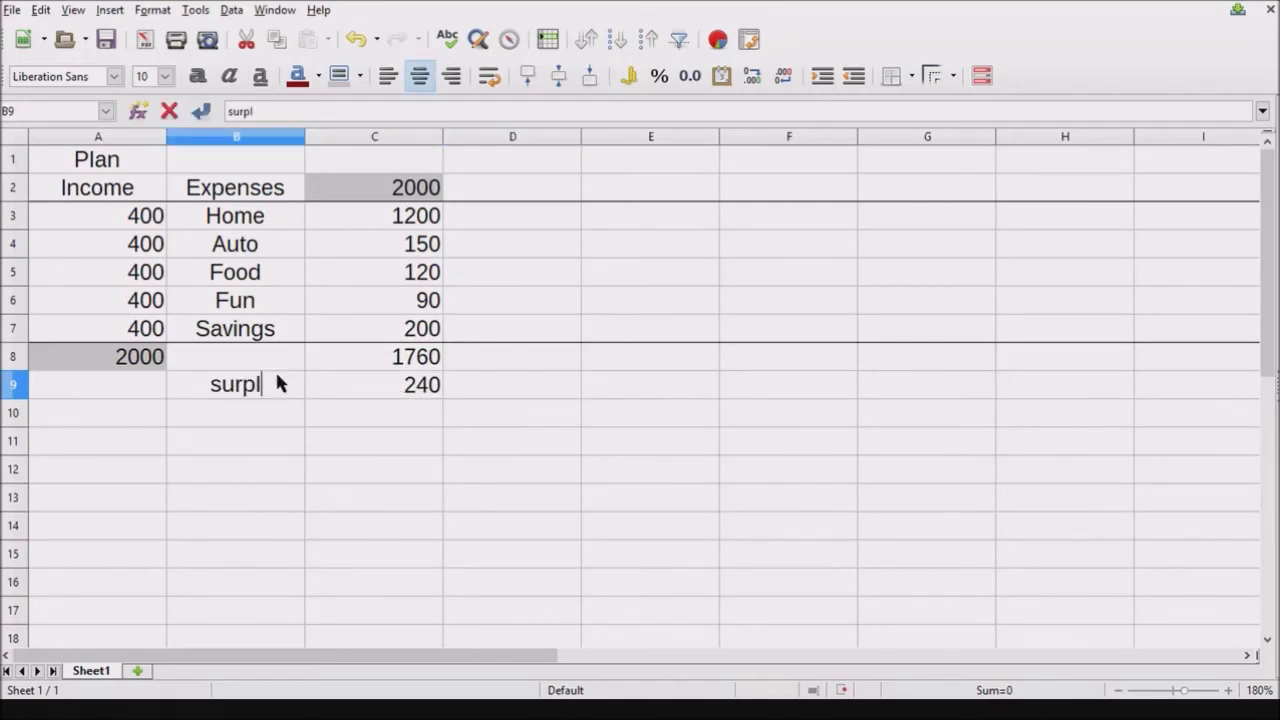
key("BackSpace")
key("BackSpace")
key("BackSpace")
key("BackSpace")
key("BackSpace")
key("BackSpace")
key("BackSpace")
key("BackSpace")
type("ex")
key("BackSpace")
key("BackSpace")
key("BackSpace")
Label cell B9 as "Extra savings" and widen column B slightly to fit the text
type("Extra savin")
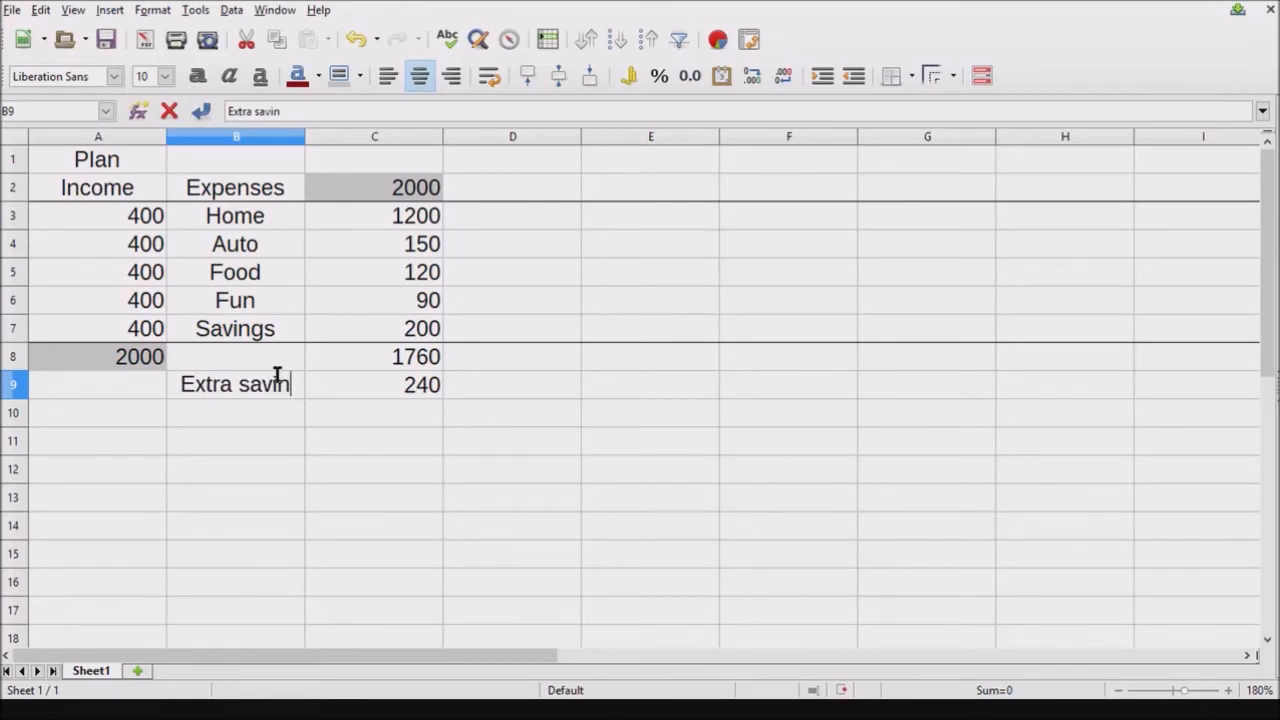
type("gs")
key("Return")
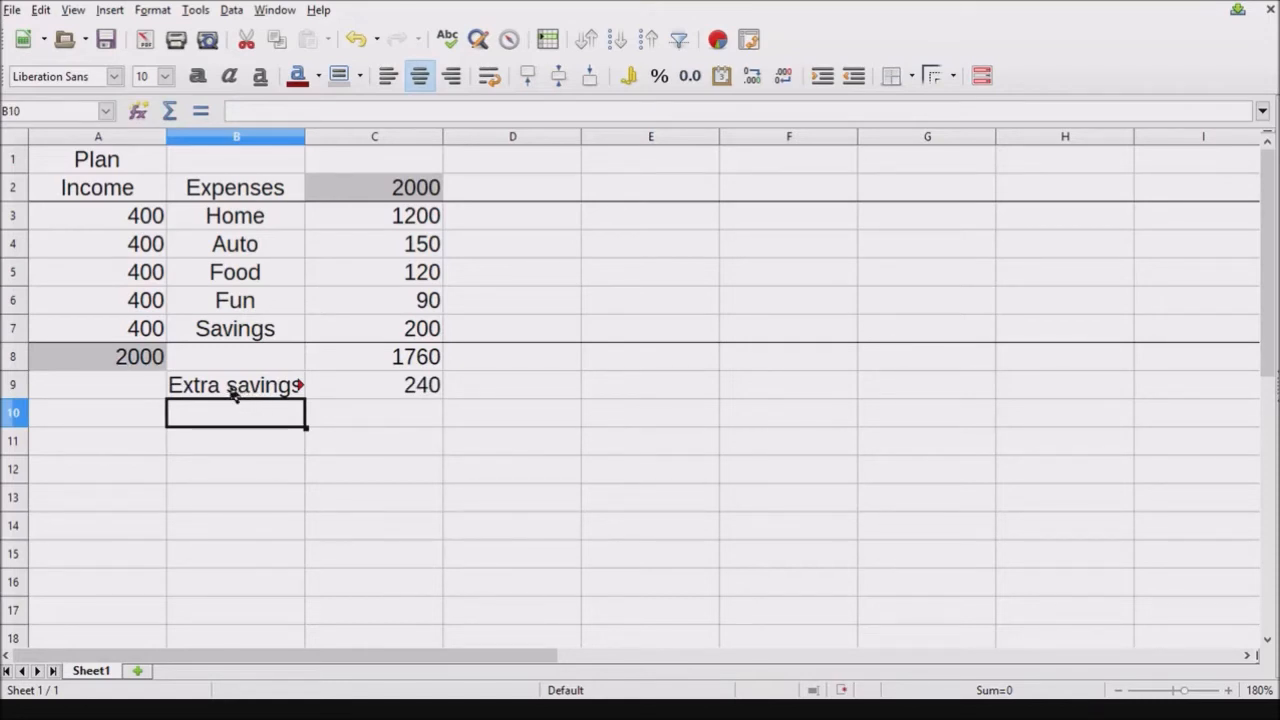
left_click_drag(306, 132, 313, 133)
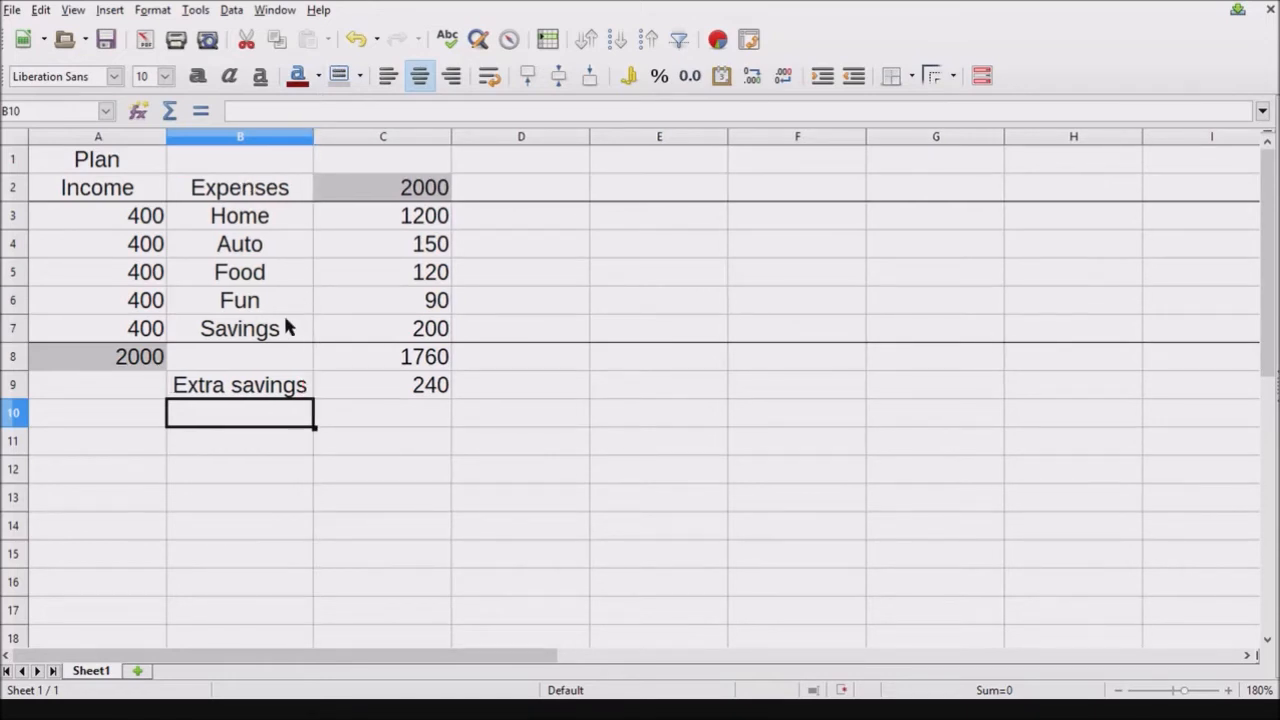
Start a home cost list with the heading "Home" in E2, "Rent" in E3 and "Utilities" in E4
left_click(424, 391)
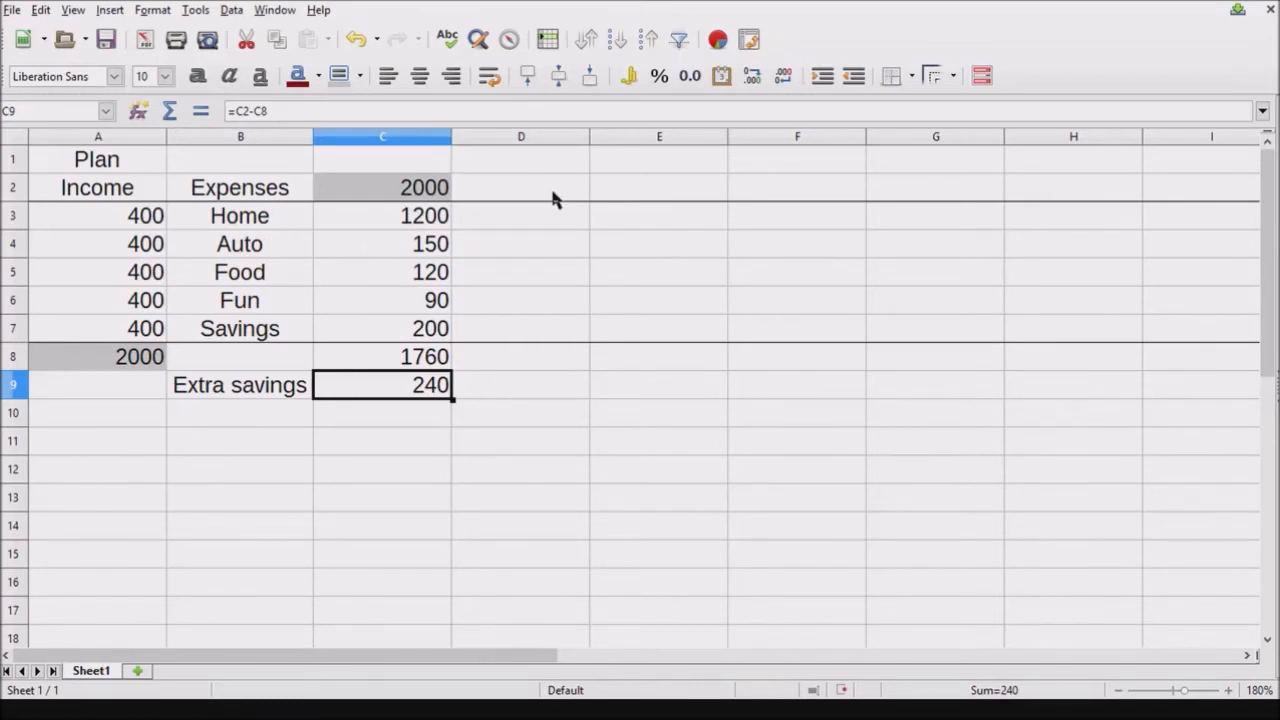
left_click(642, 190)
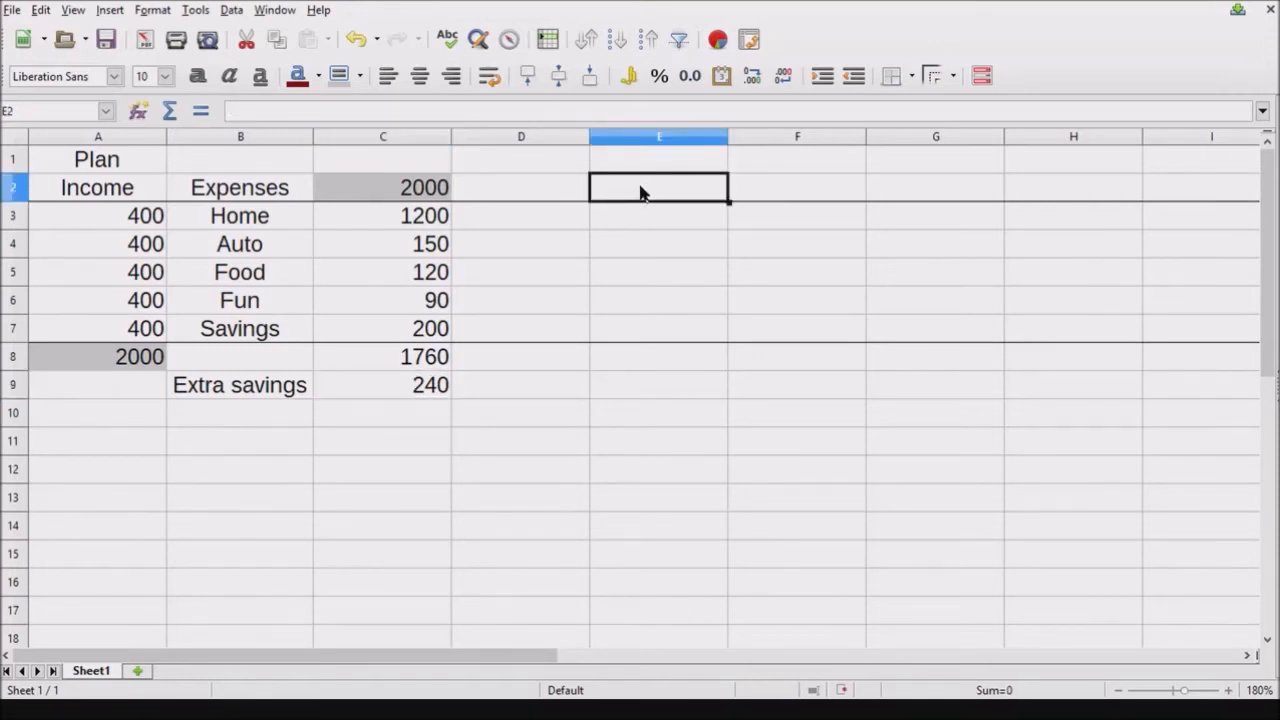
type("Home")
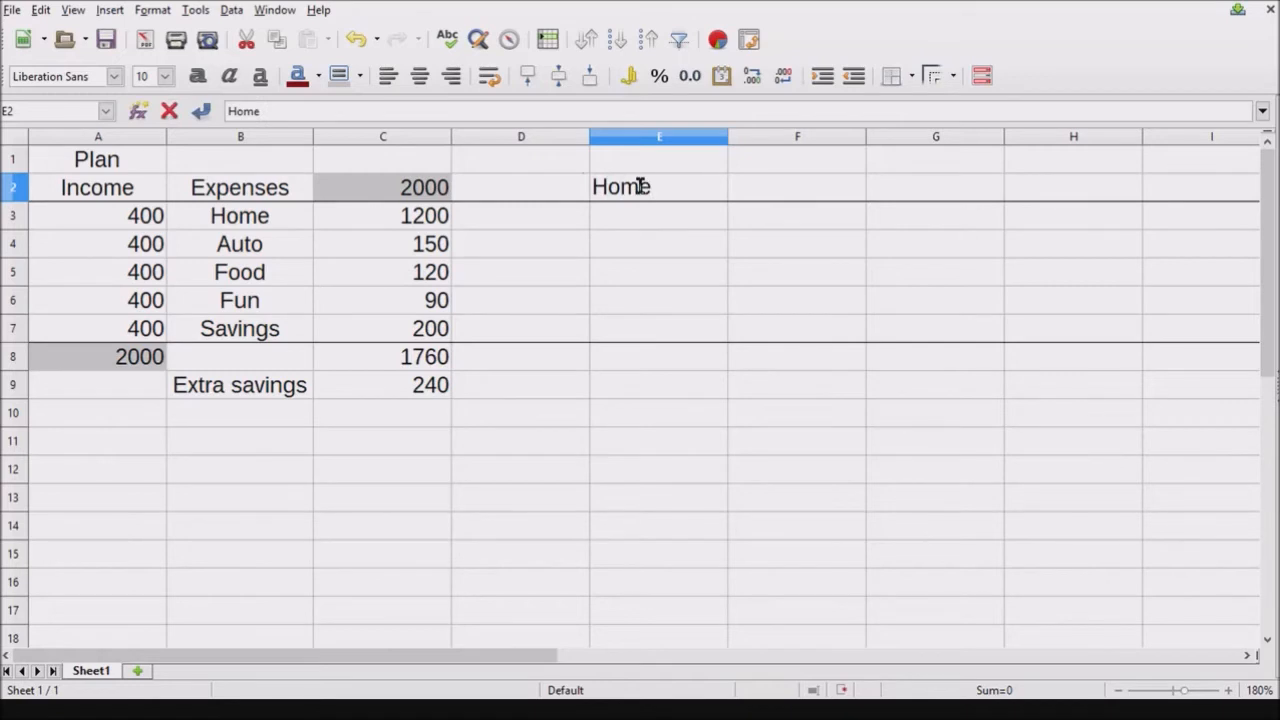
key("Return")
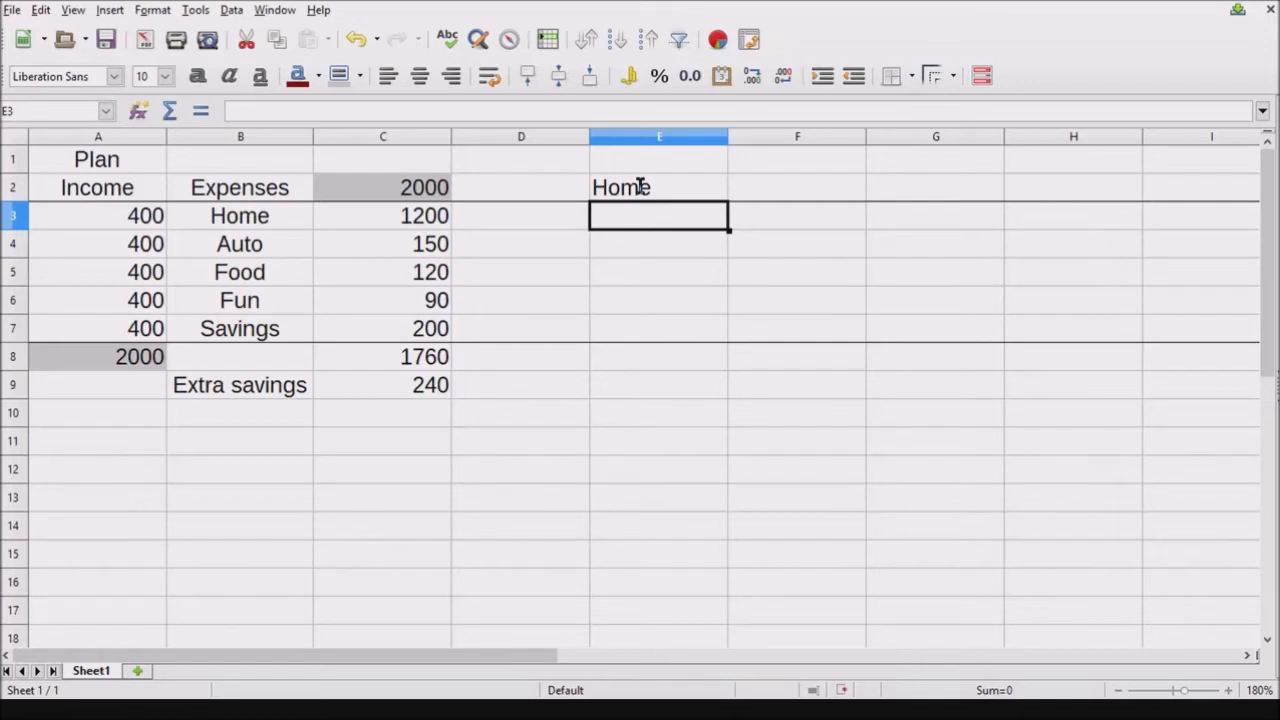
type("Rent")
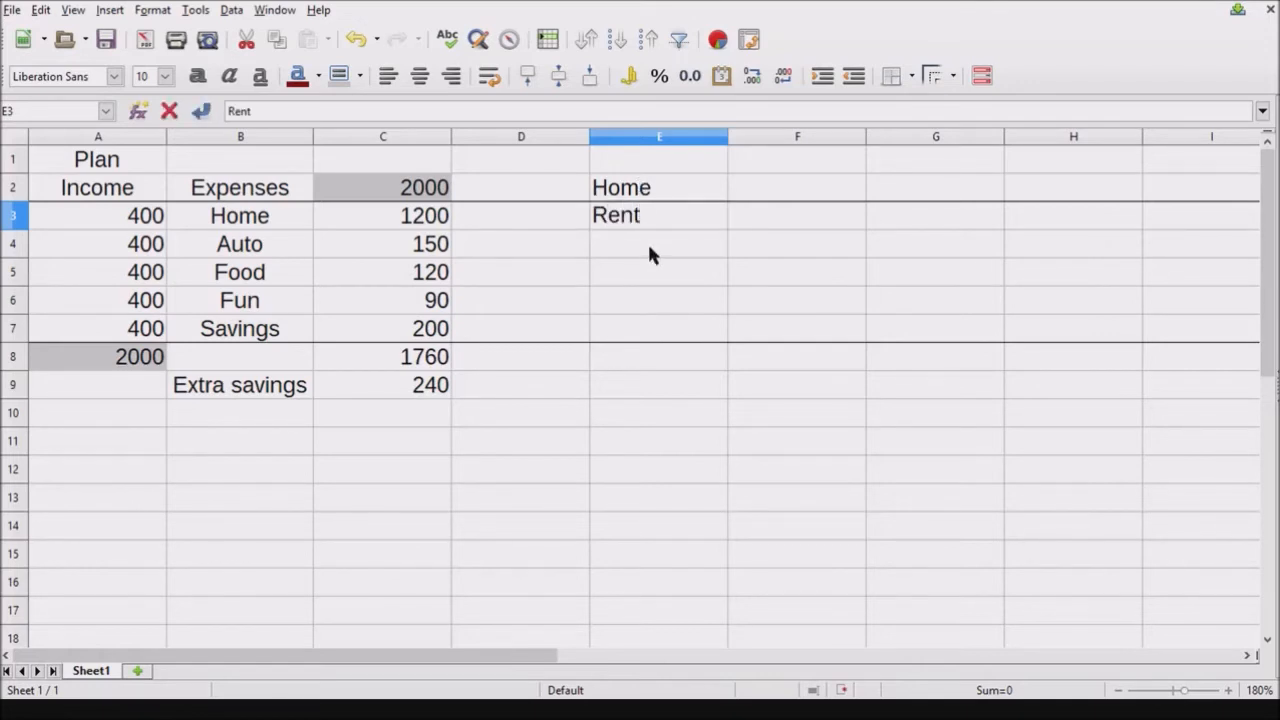
key("Return")
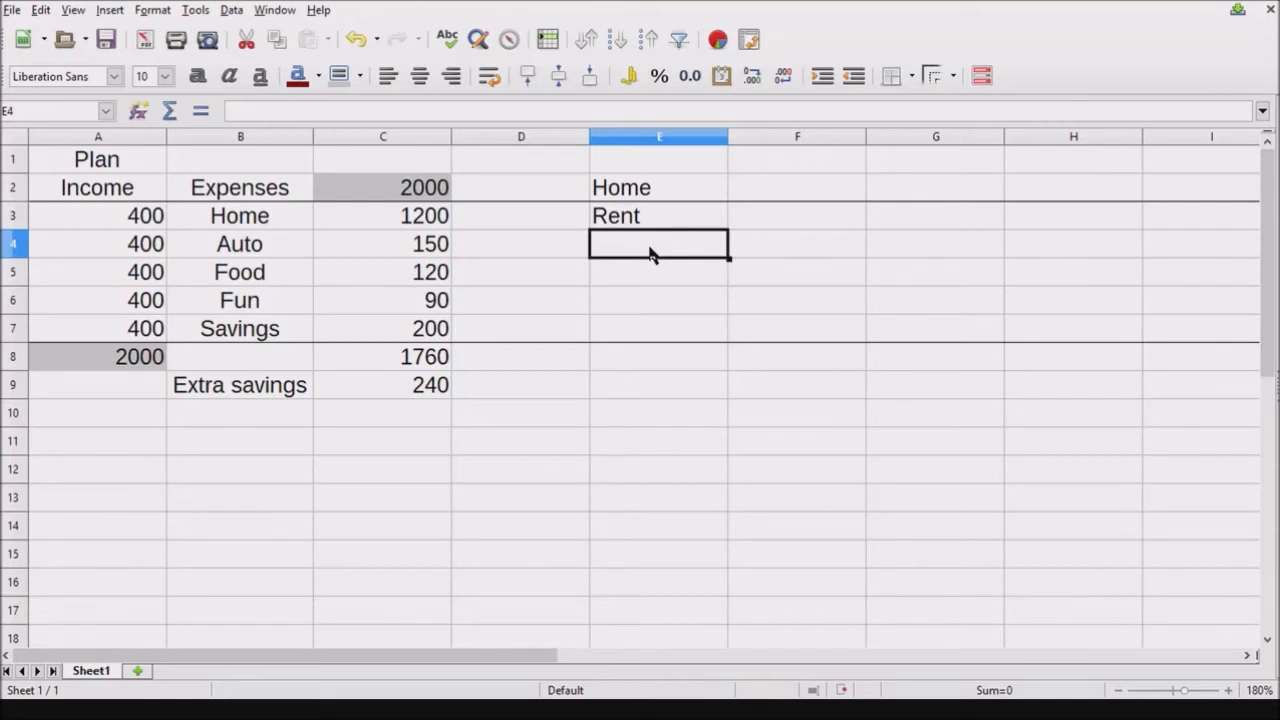
type("Util")
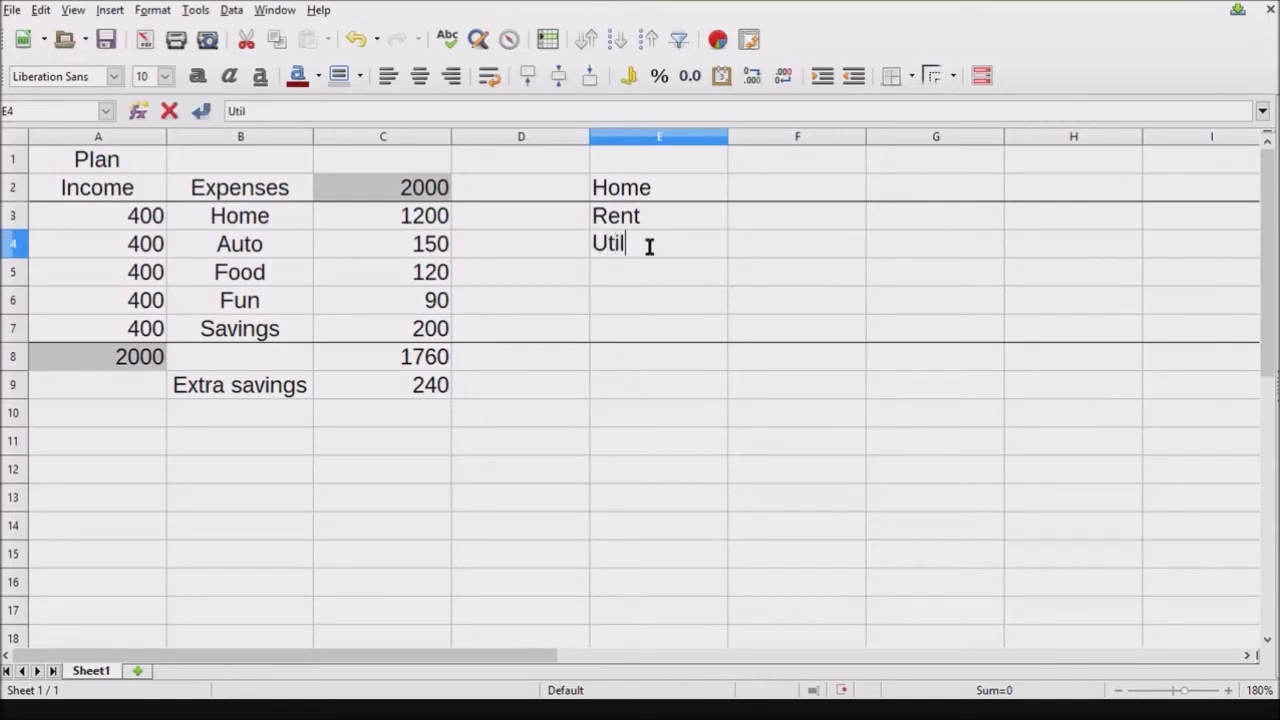
type("ities")
key("Return")
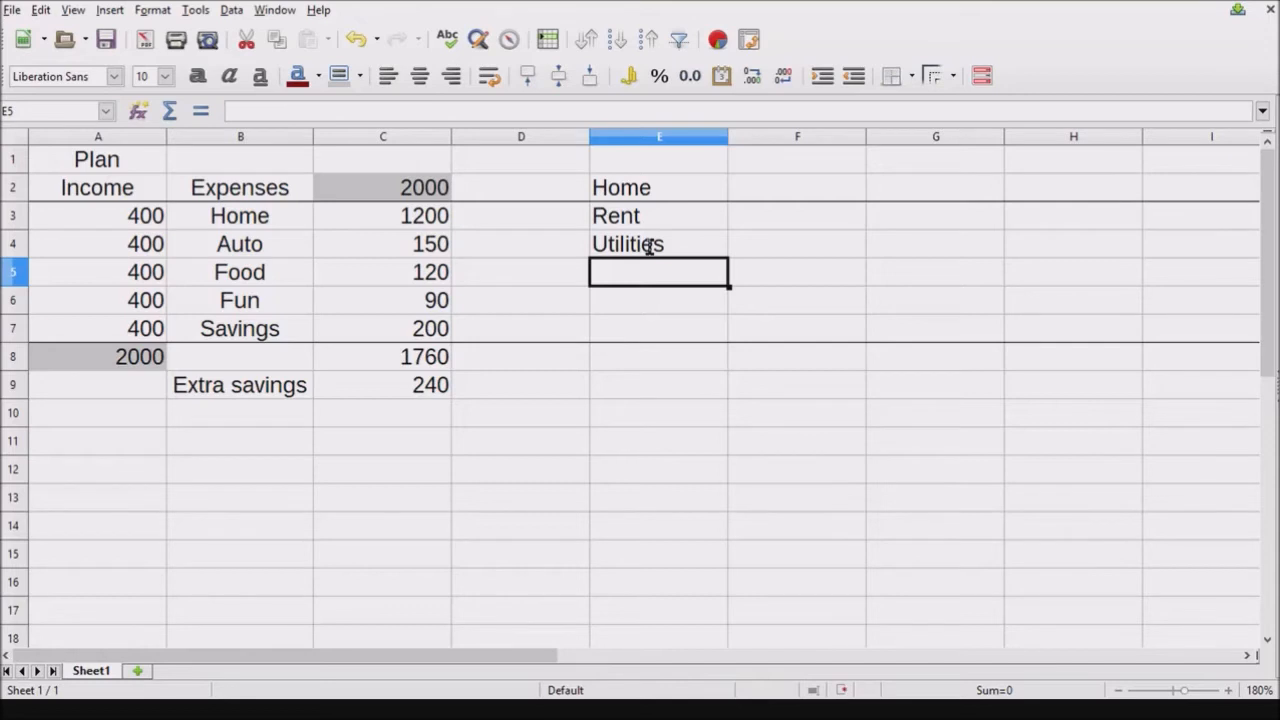
Add "Maint", "Cleaning" and "other" in cells E5 to E7 and centre all of column E
type("ma")
key("BackSpace")
key("BackSpace")
type("Maint")
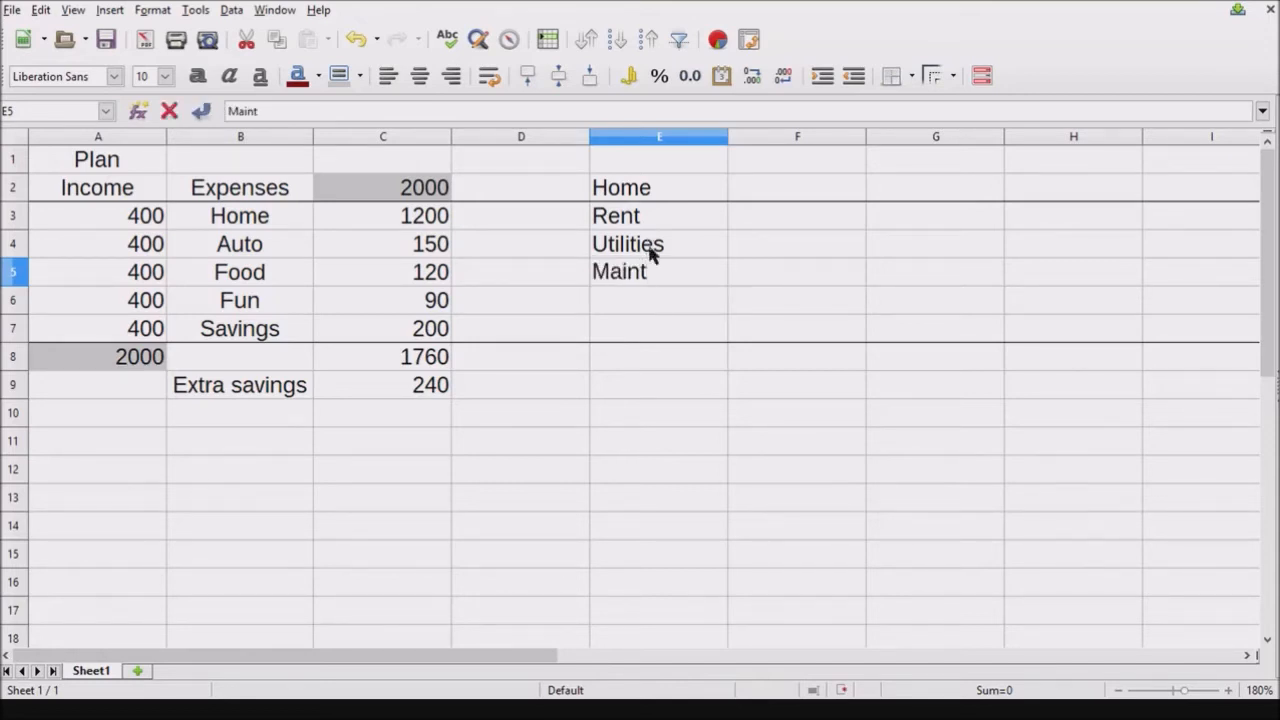
key("Return")
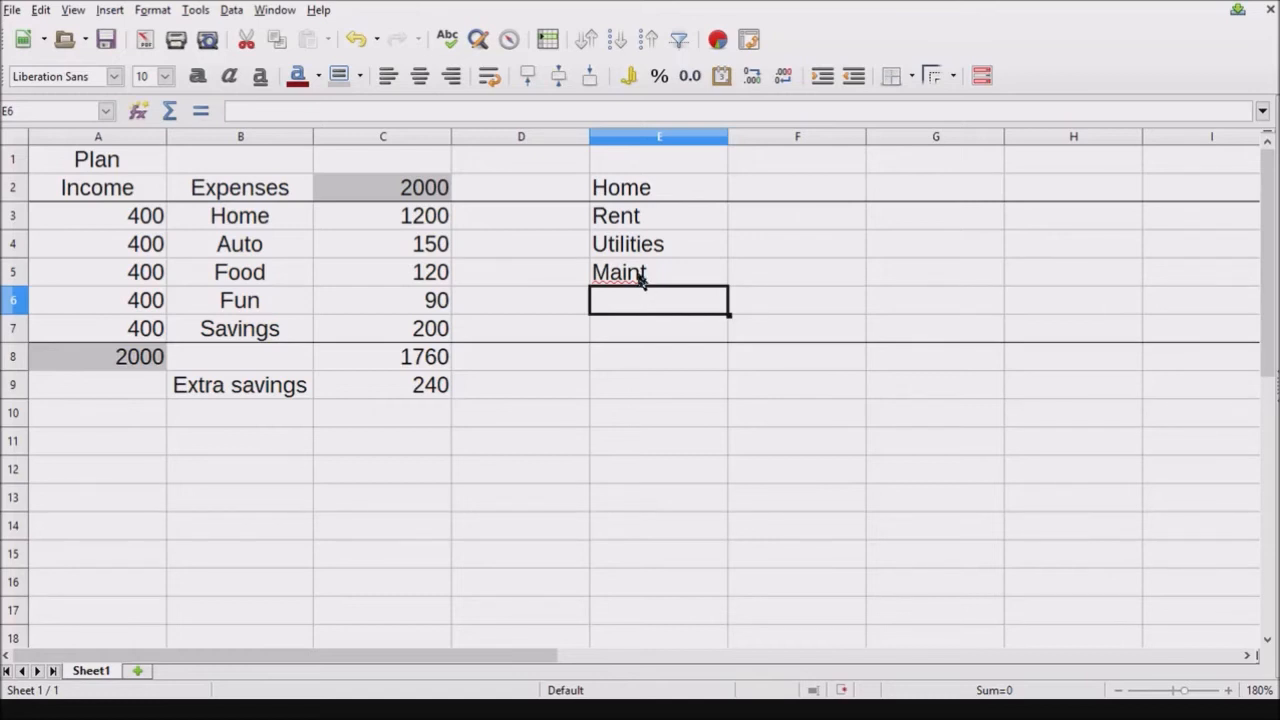
type("C")
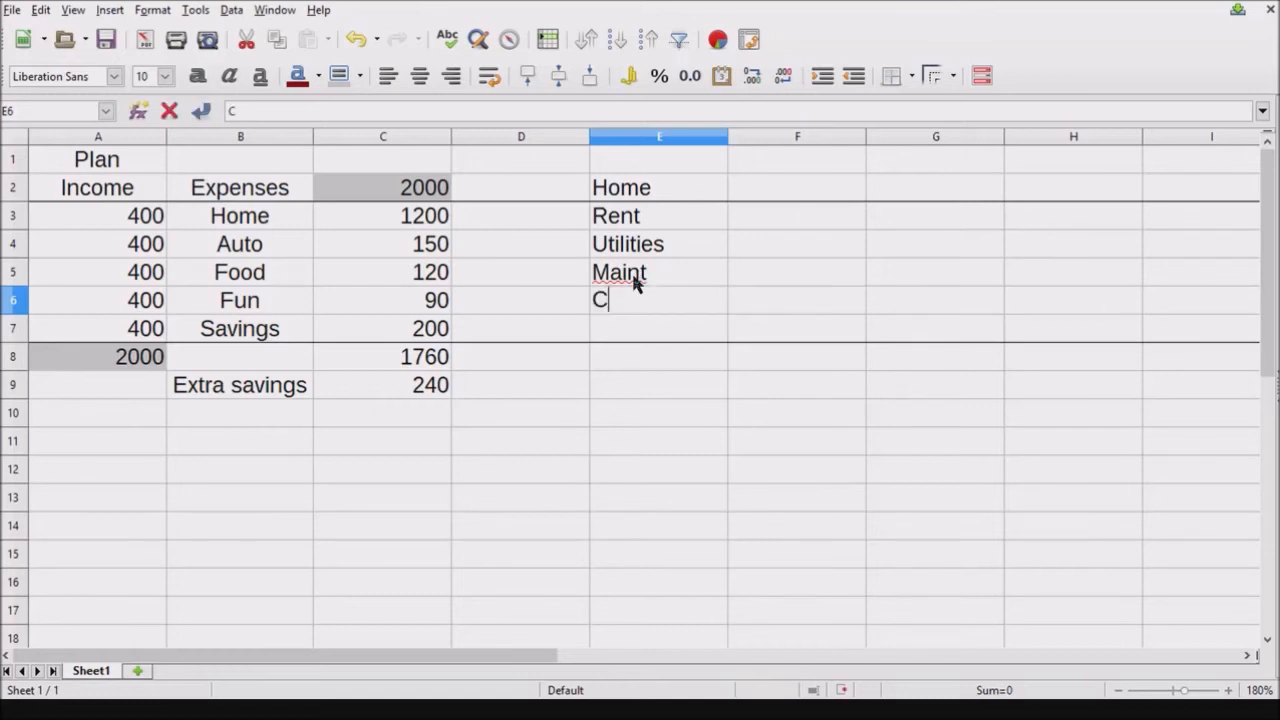
type("leaning")
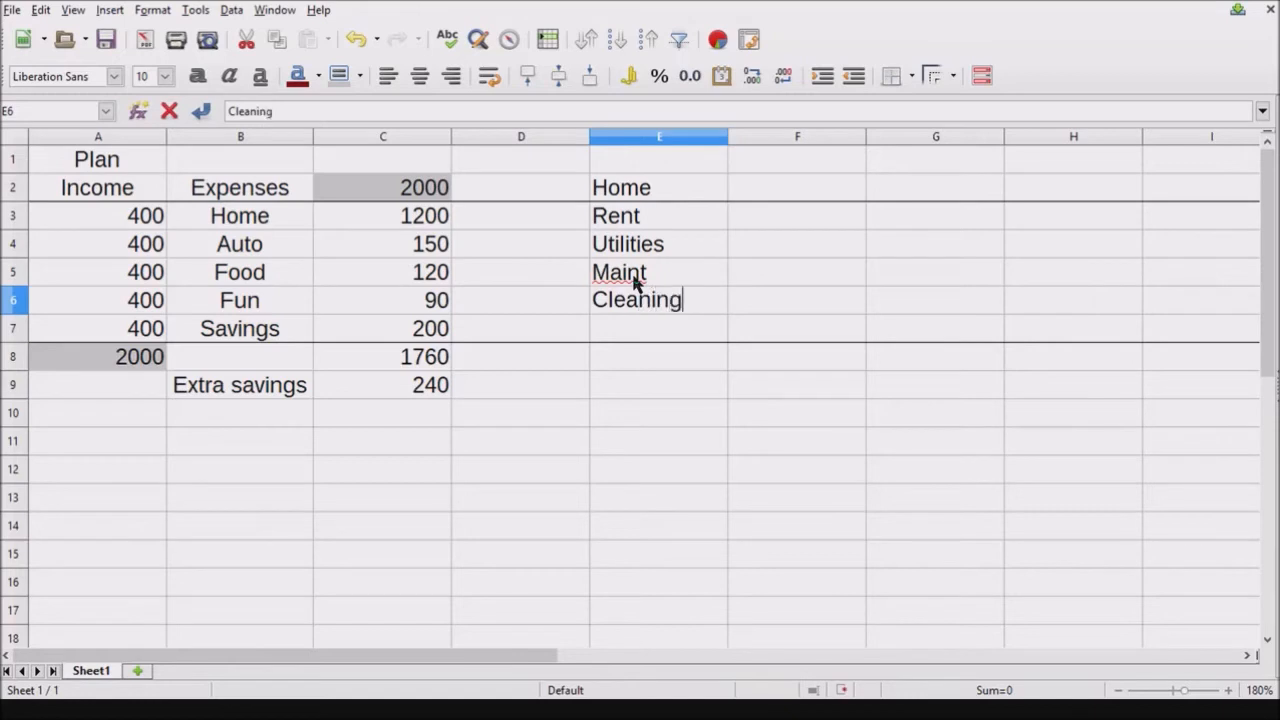
key("Return")
type("other")
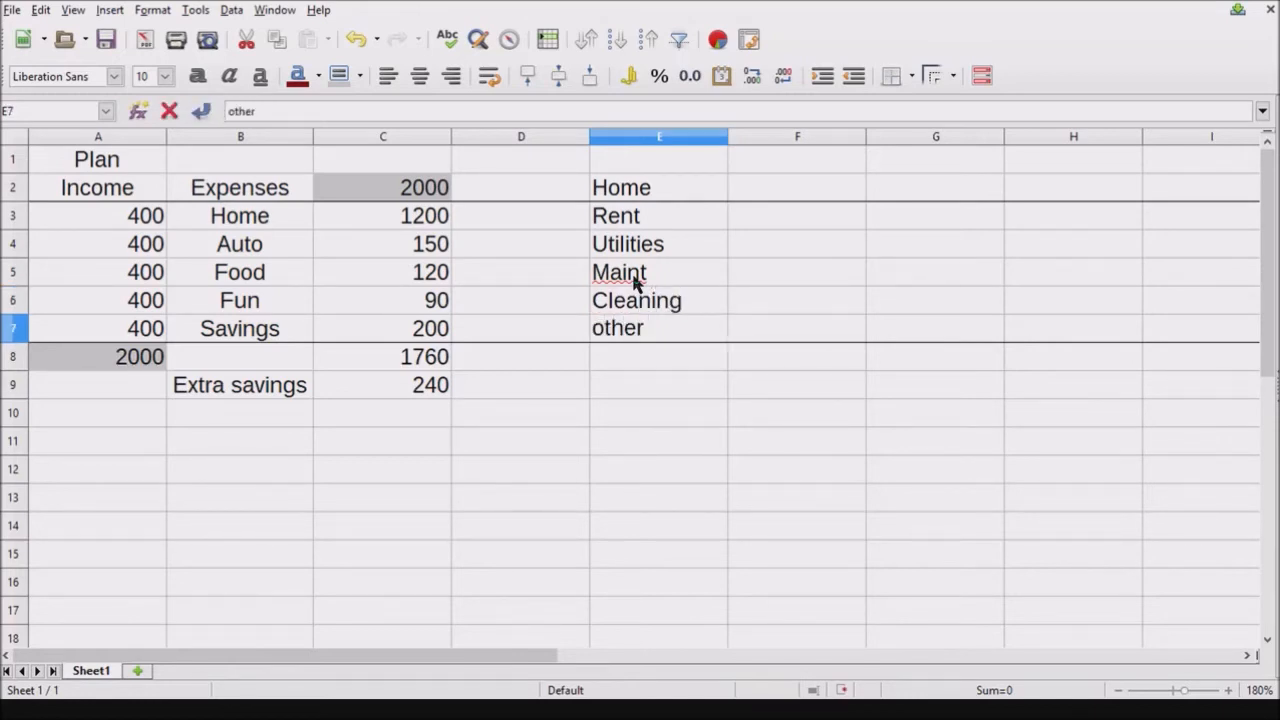
key("Return")
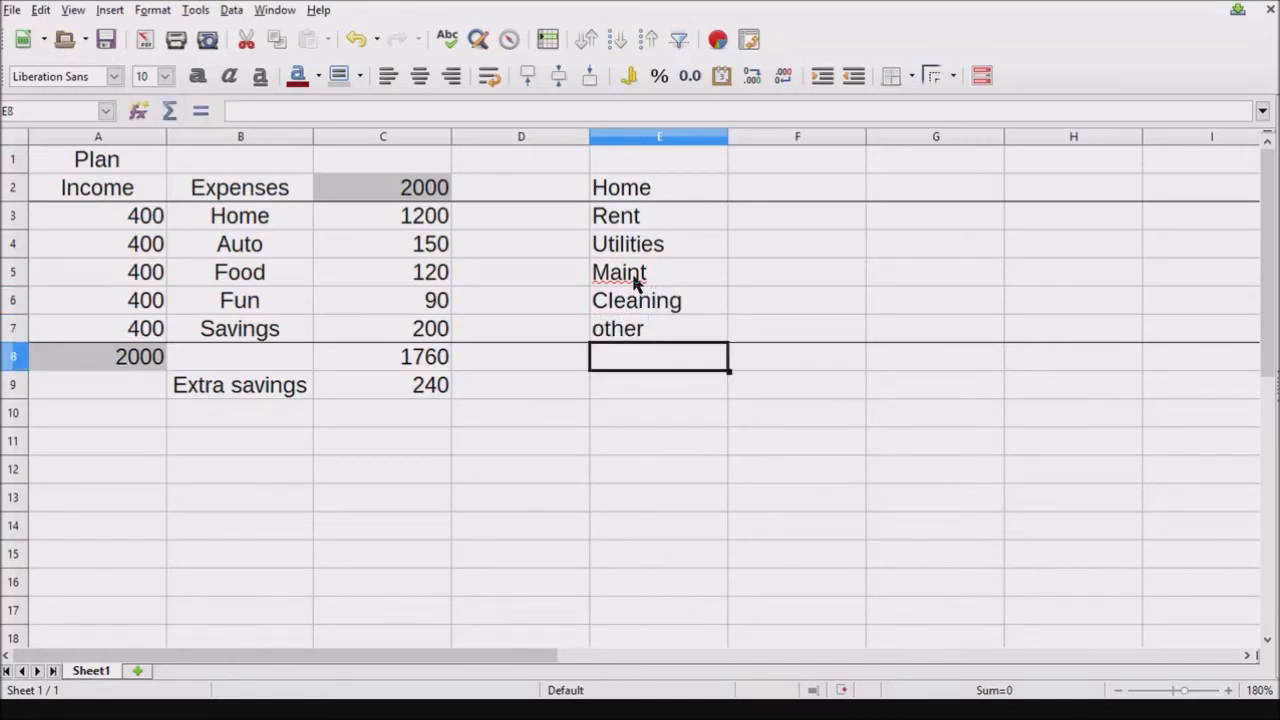
left_click(643, 141)
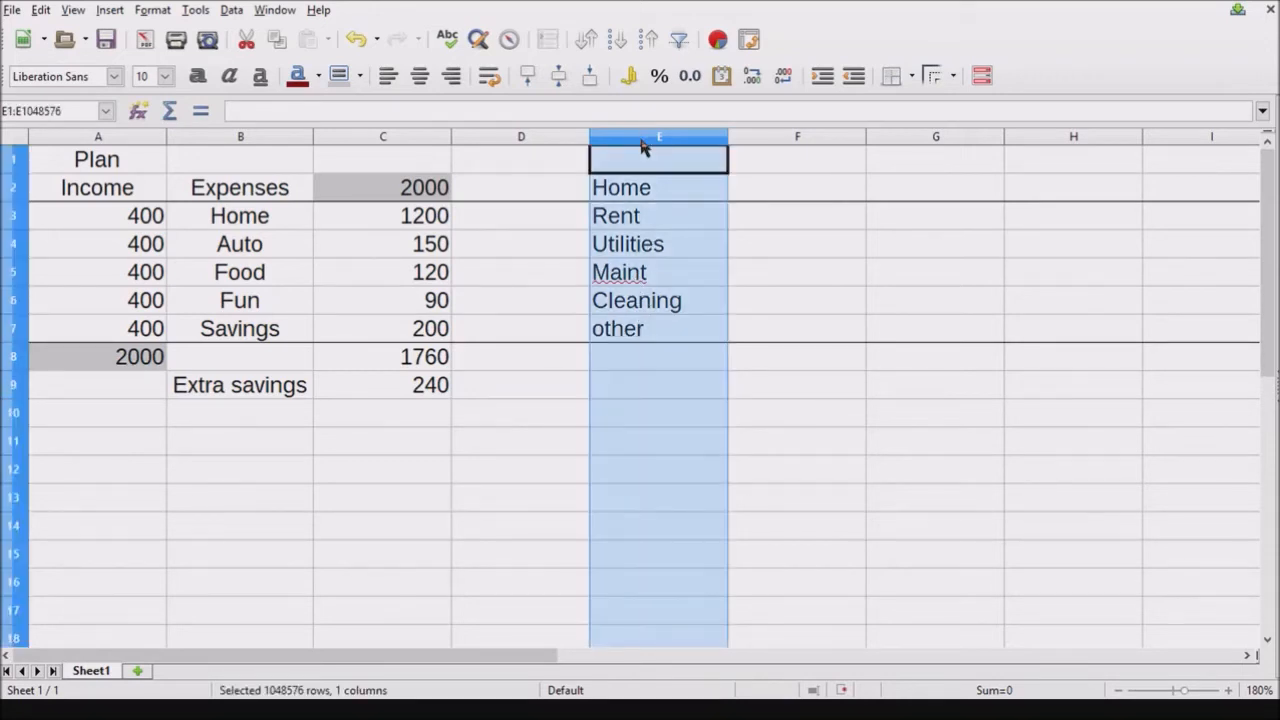
left_click(419, 82)
Enter 900 for Rent in F3 and 100 for Utilities in F4
left_click(840, 216)
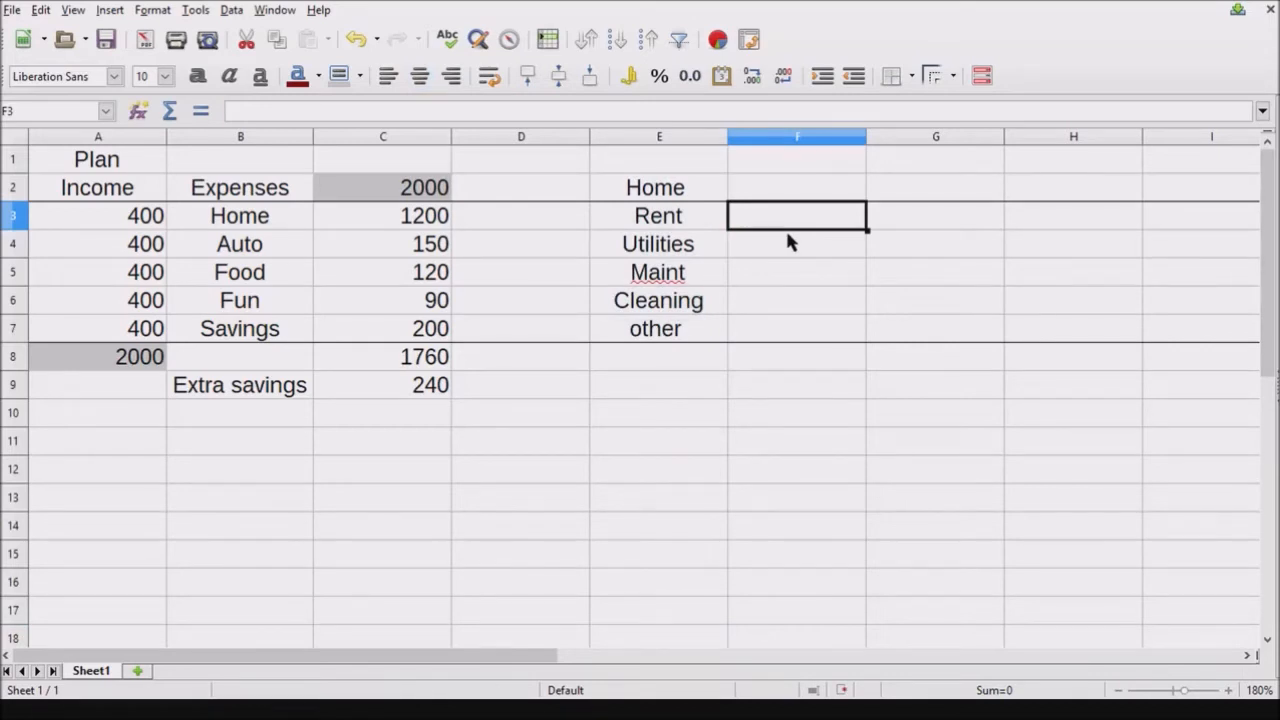
type("900")
key("Return")
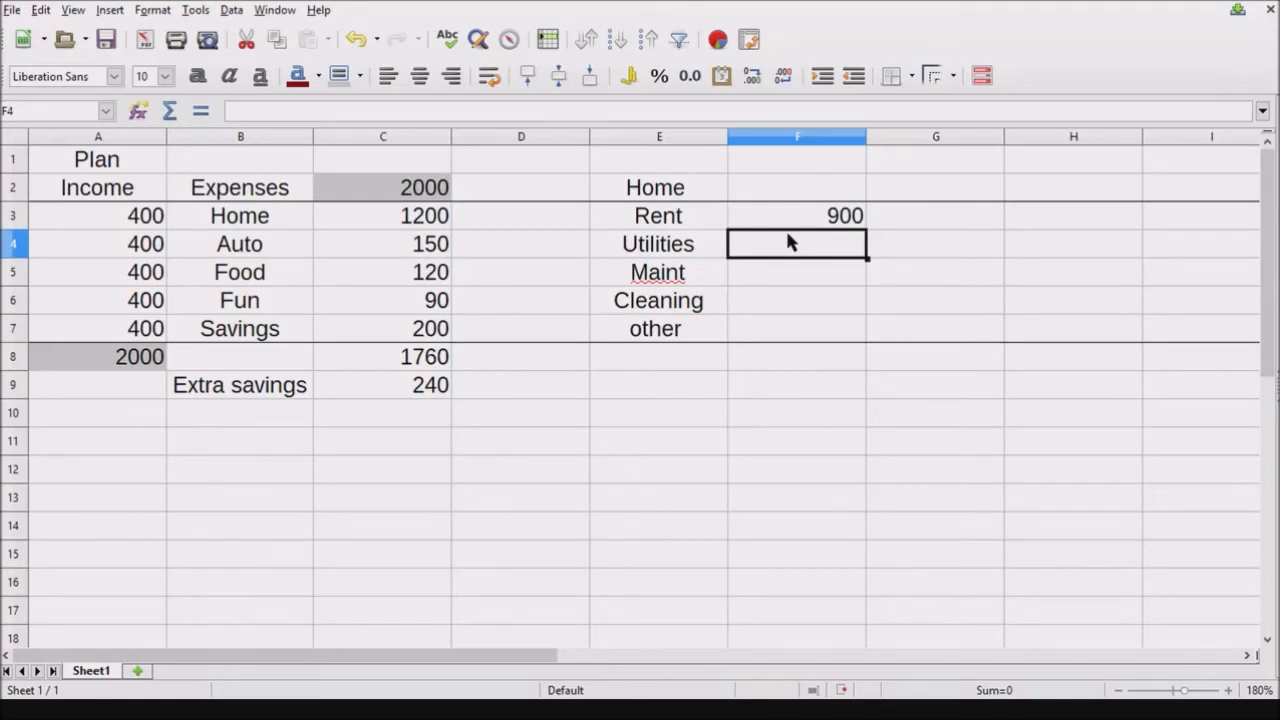
type("100")
key("Return")
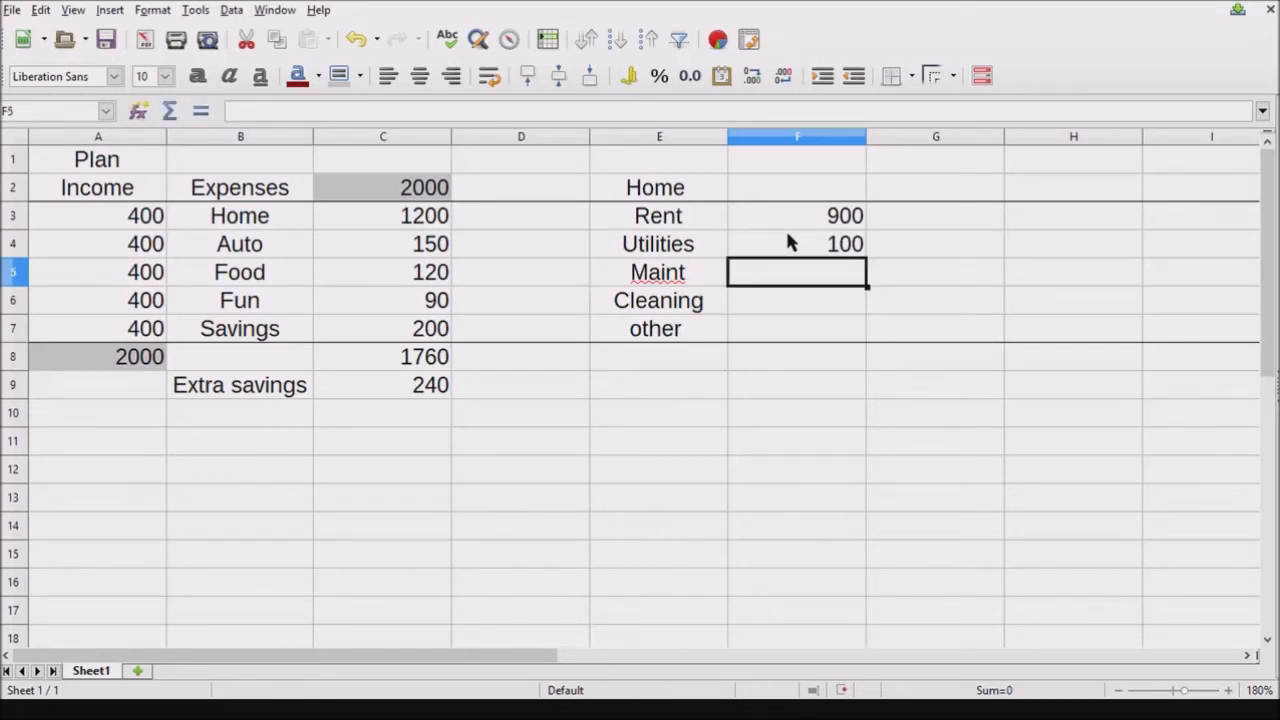
Enter 40 for Maint, 20 for Cleaning and 10 for other in F5 to F7, and total F3:F7 in F8
type("20")
key("BackSpace")
key("BackSpace")
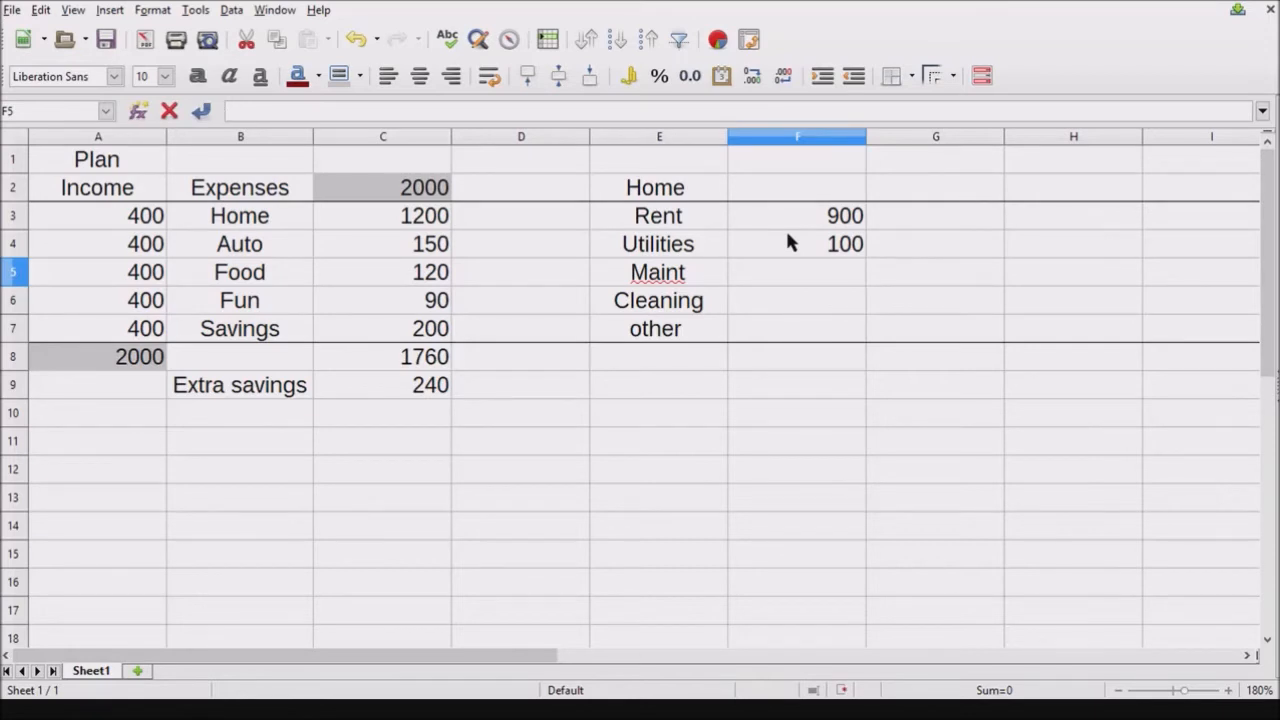
type("40")
key("Return")
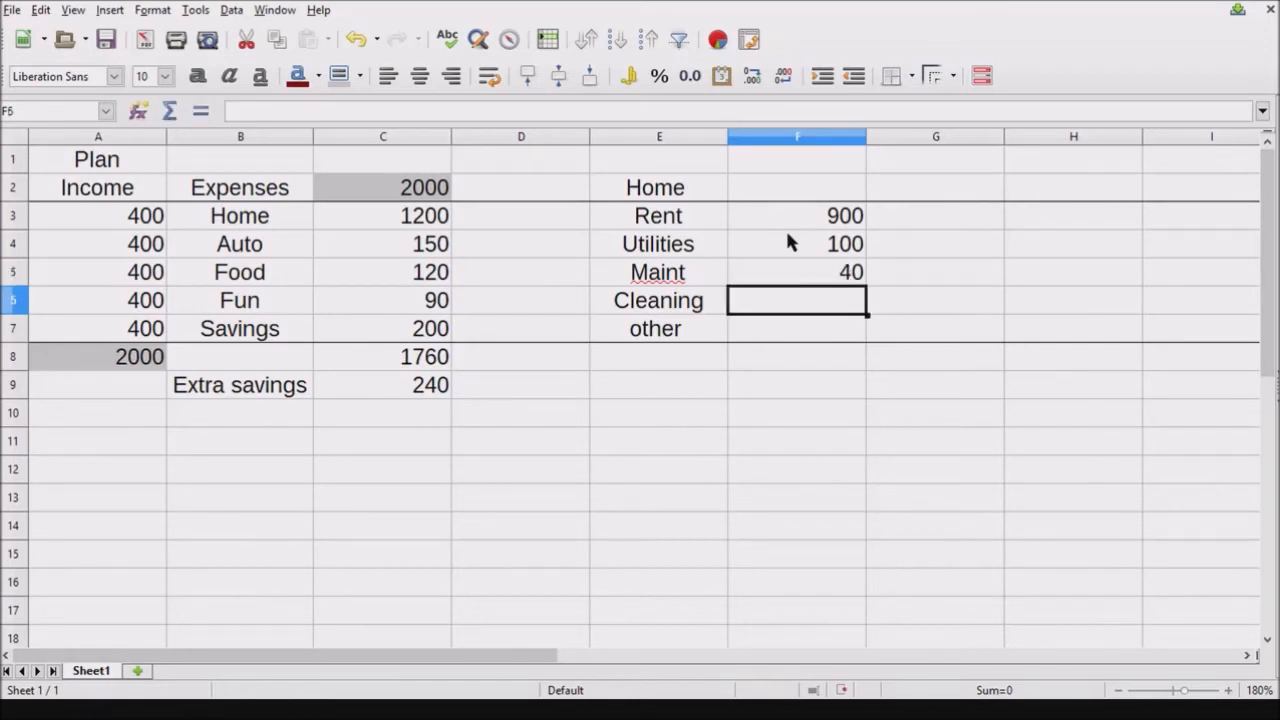
type("20")
key("Return")
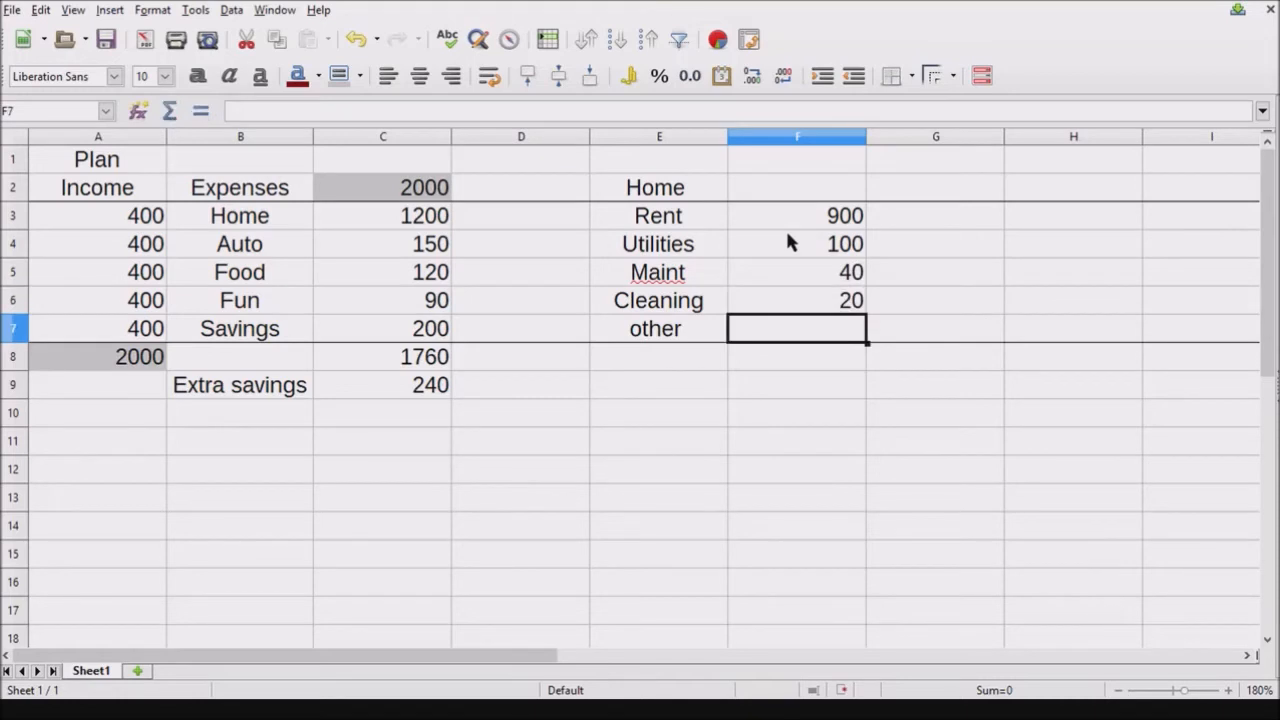
type("10")
key("Return")
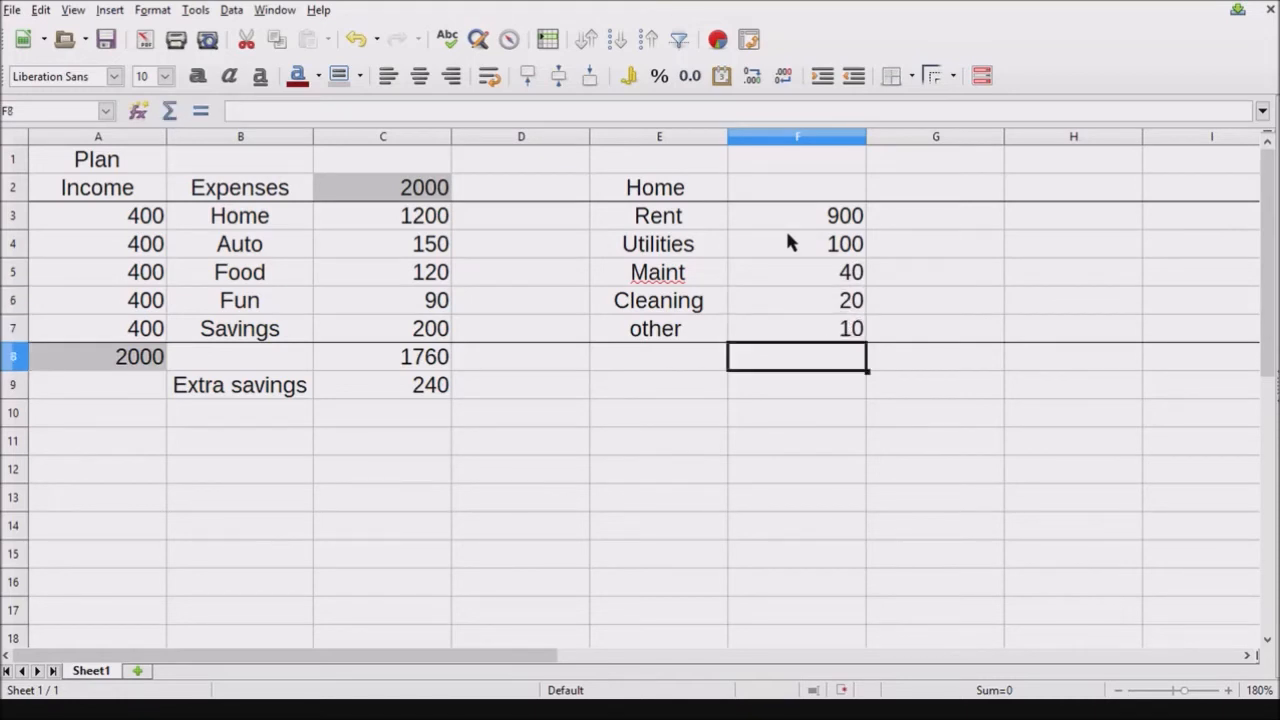
left_click(169, 110)
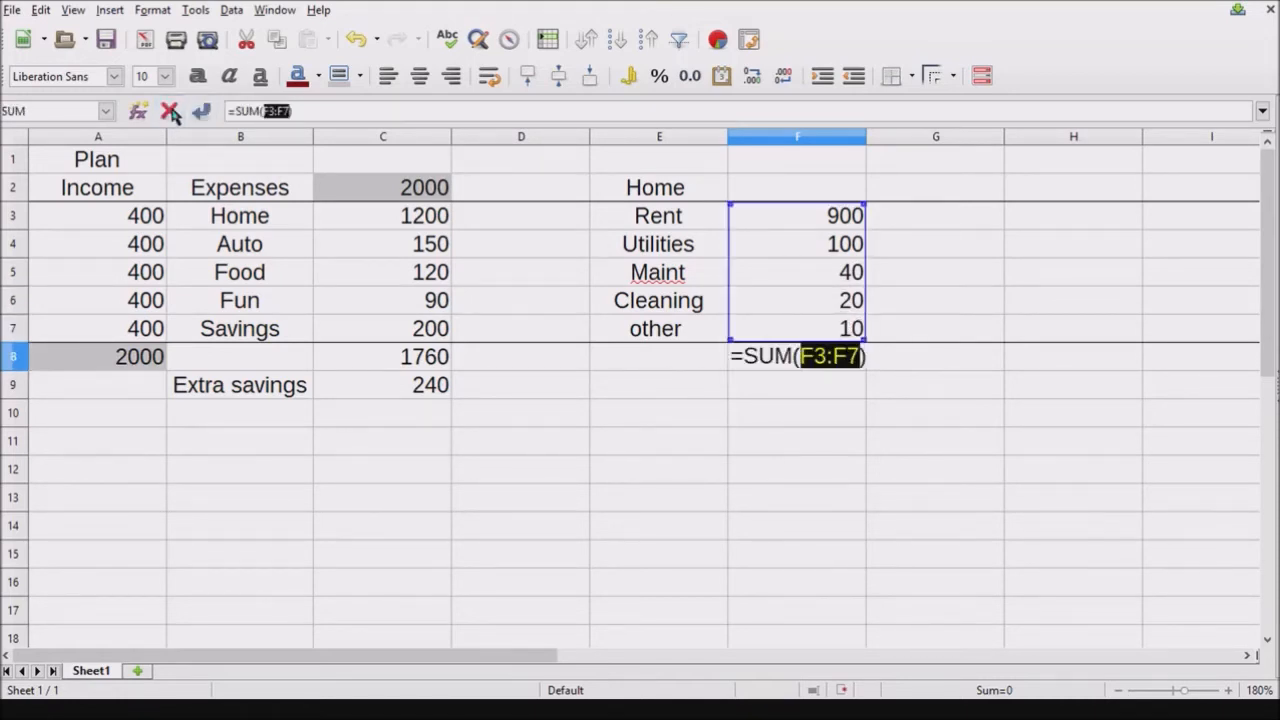
key("Return")
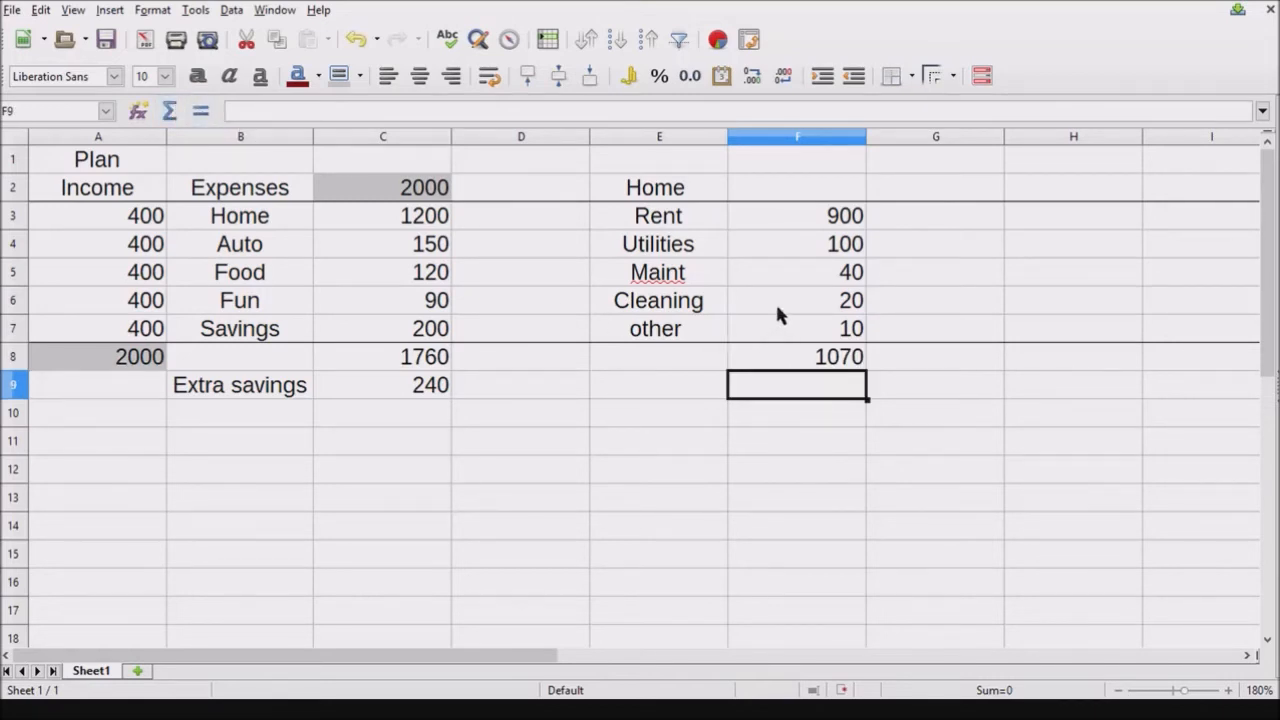
Change the Rent amount in F3 to 1000
left_click(819, 214)
type("100")
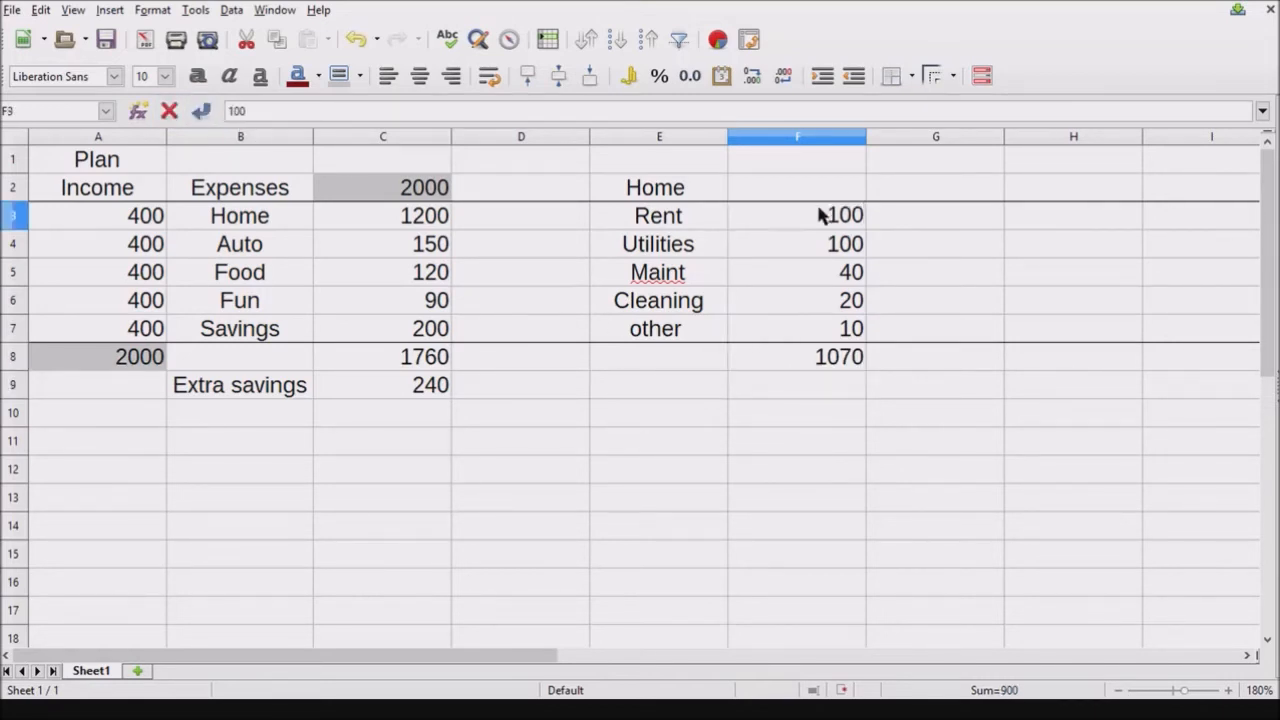
type("0")
key("Return")
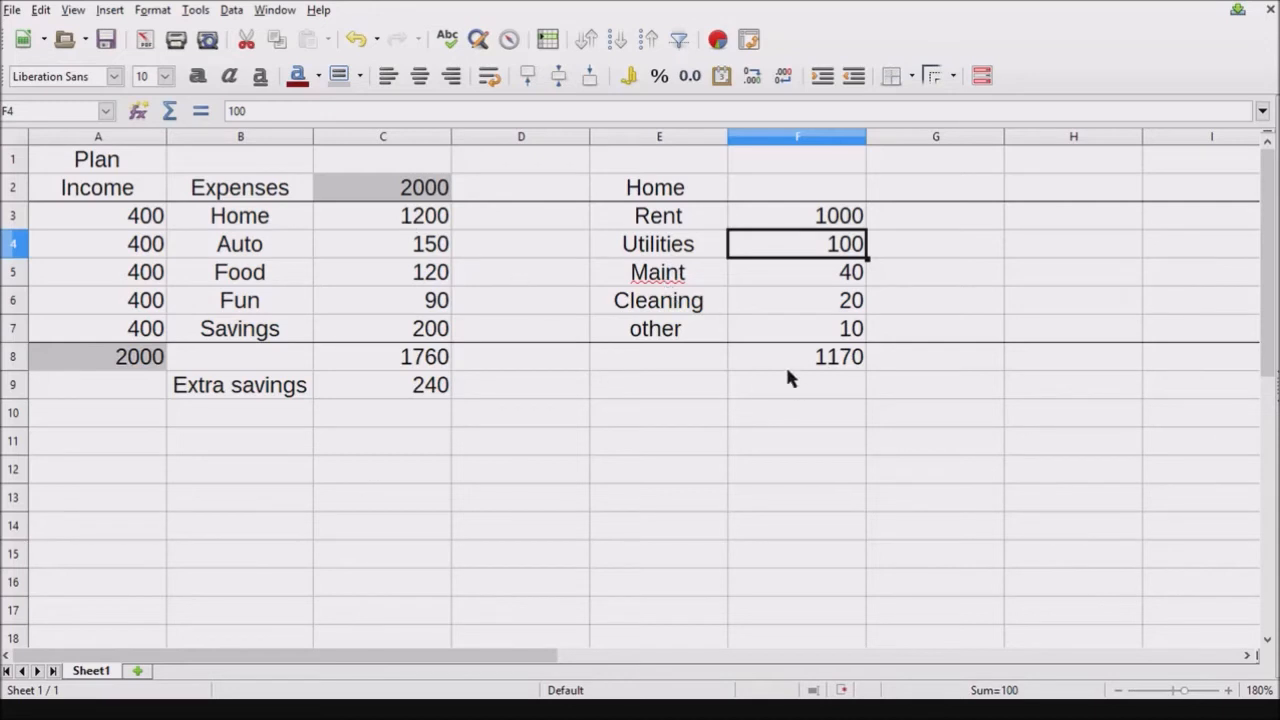
Link the Home expense in C3 to the home cost total with the formula =F8
left_click(418, 226)
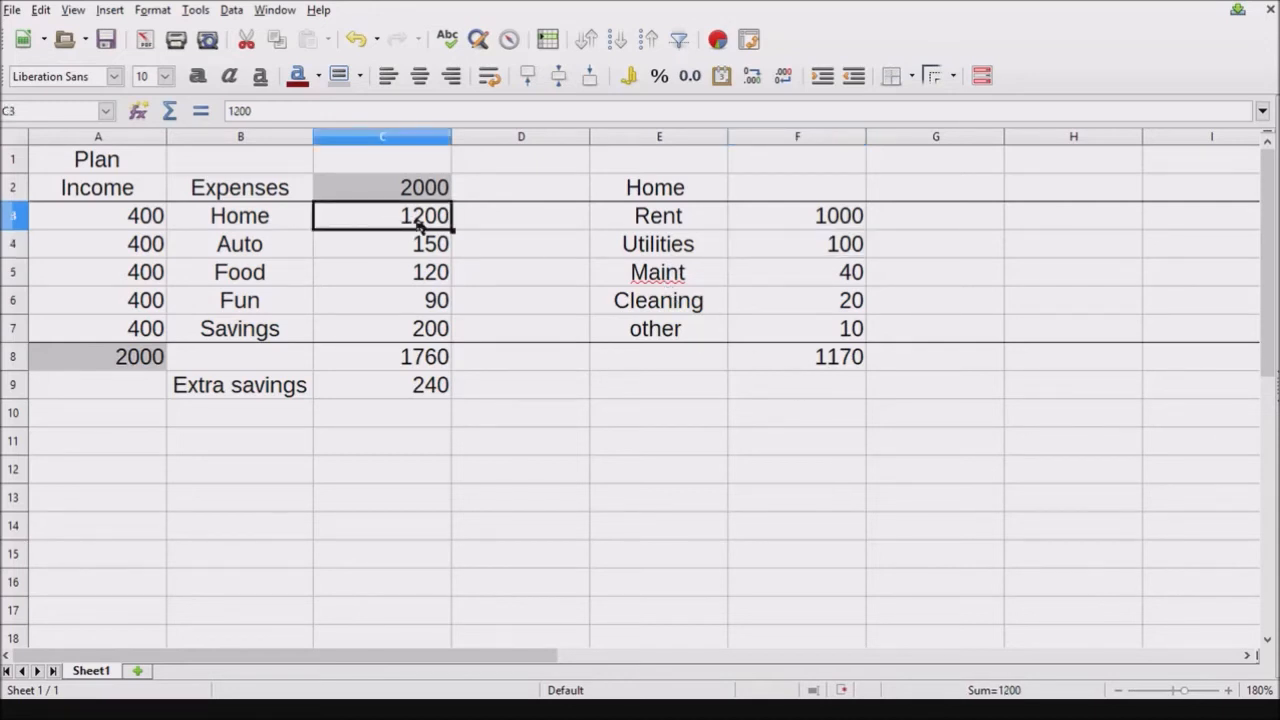
type("=")
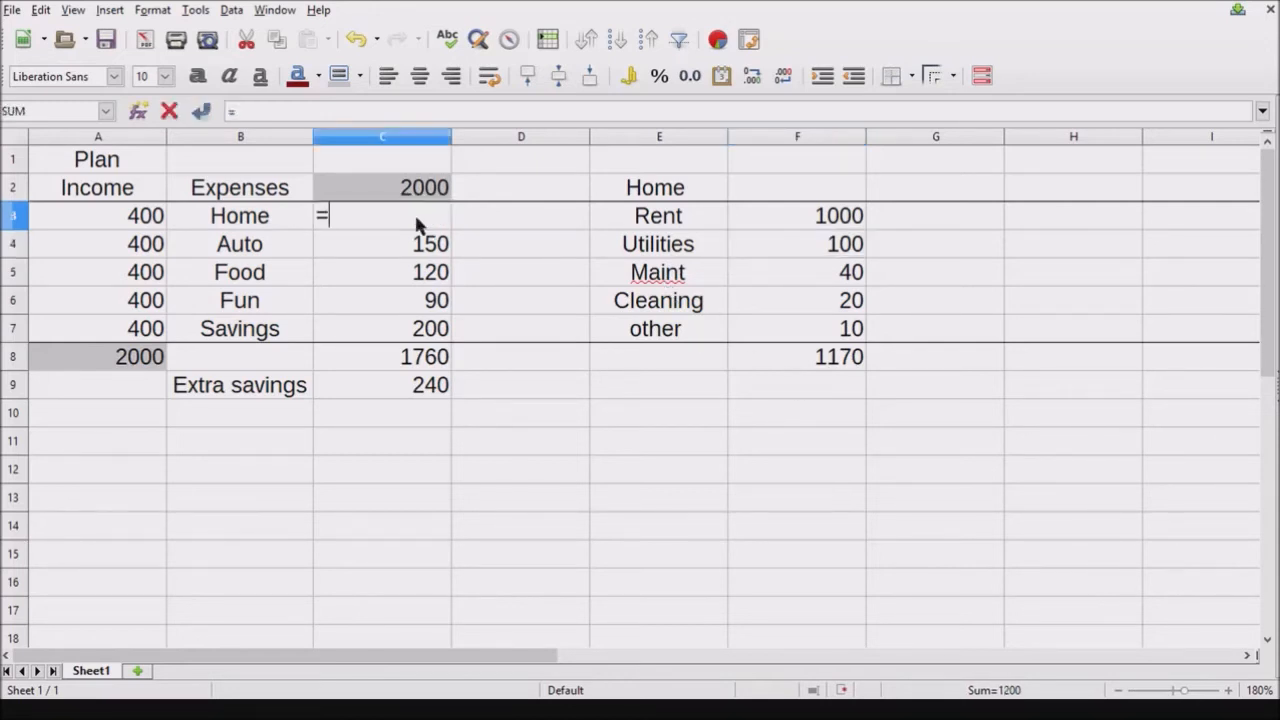
left_click(802, 354)
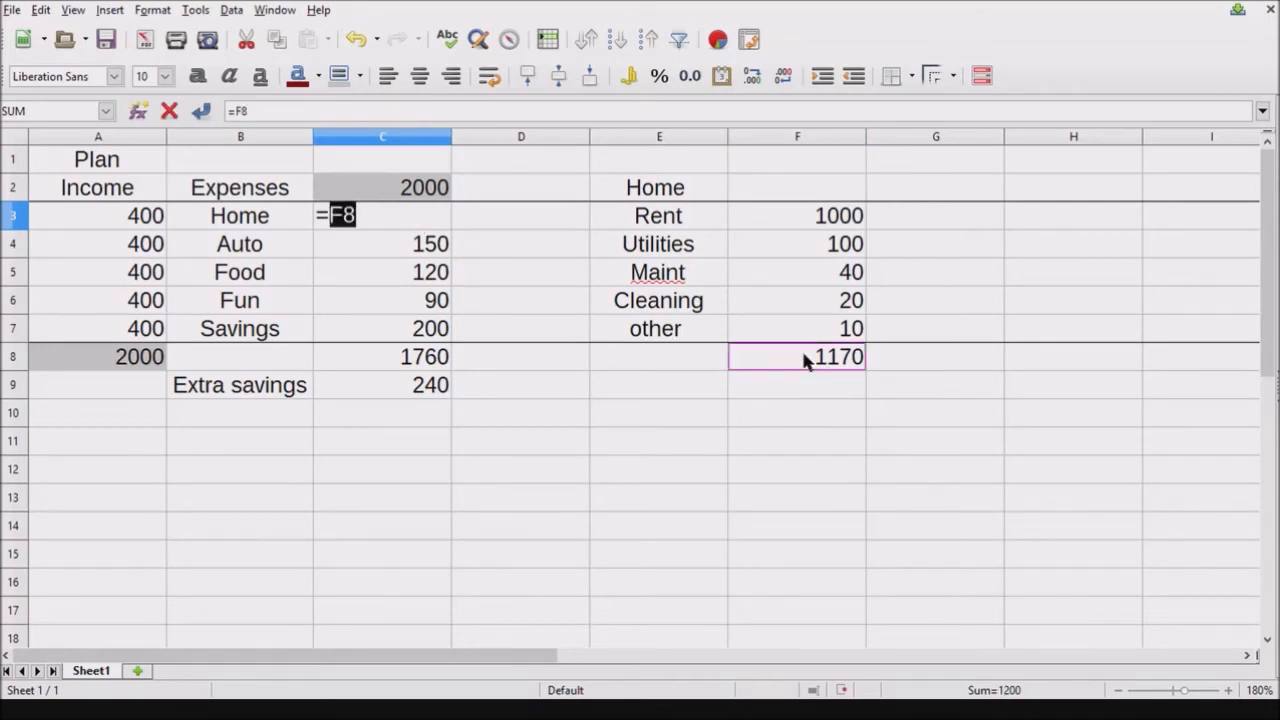
key("Return")
Fill the Home expense cells B3:C3, the home cost labels E2:E8 and the total in F8 with light green
left_click(812, 360)
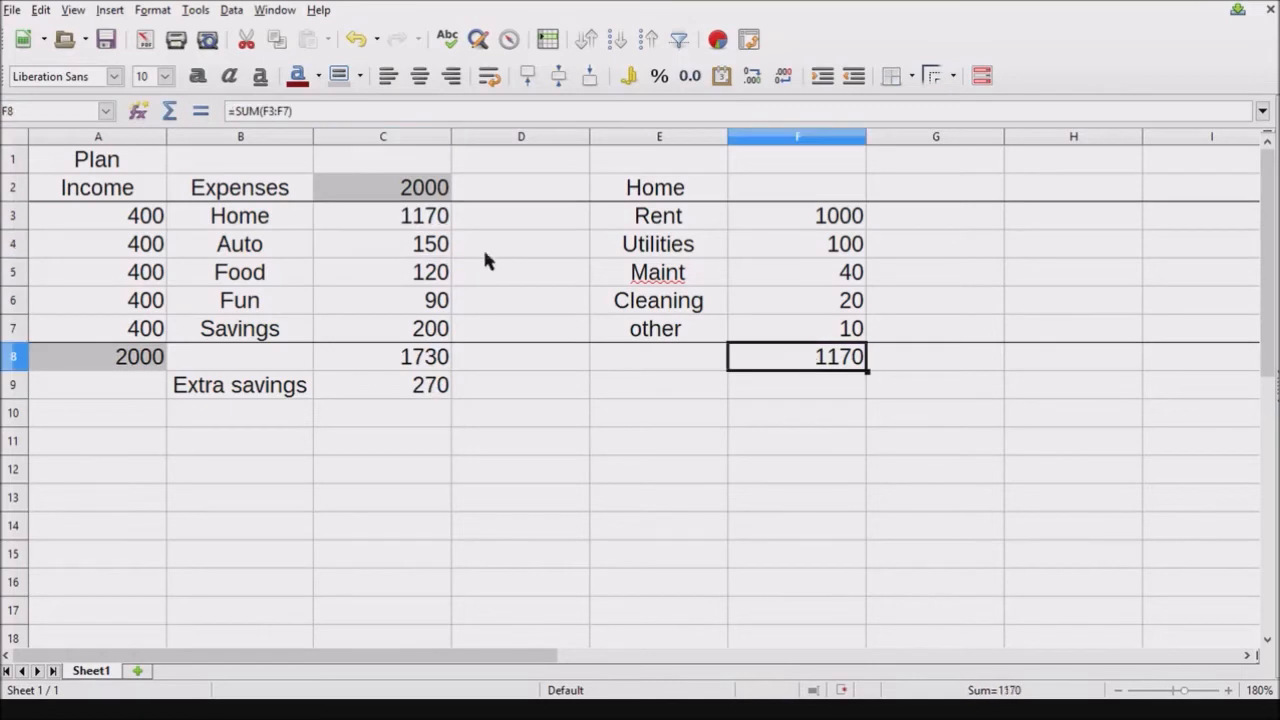
left_click(420, 224, "ctrl")
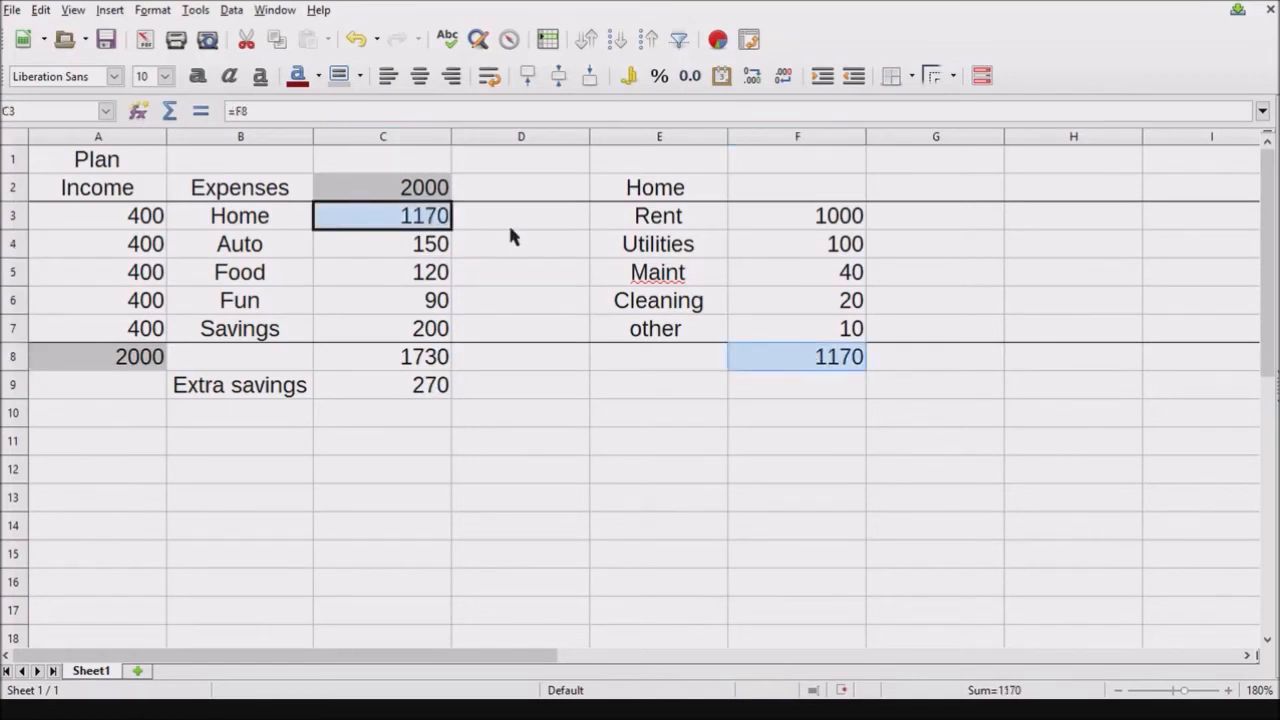
left_click(246, 212, "shift")
left_click(652, 192, "ctrl")
left_click_drag(665, 218, 665, 348)
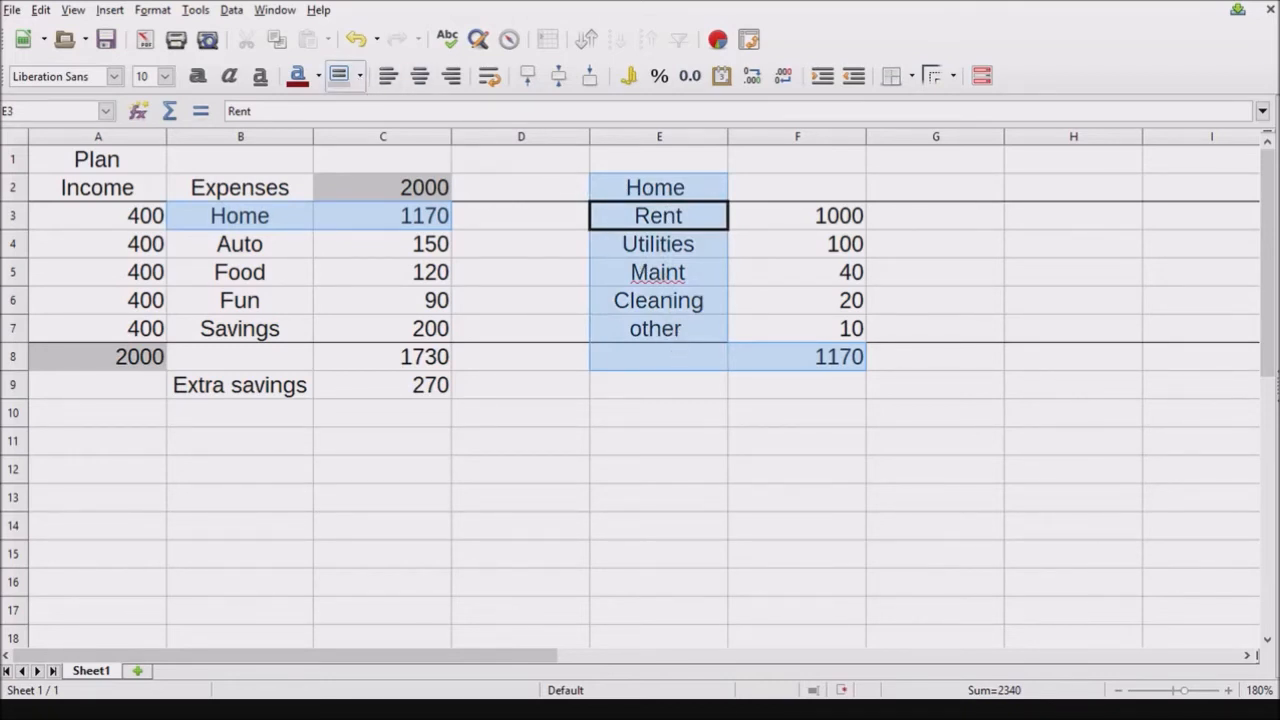
left_click(338, 75)
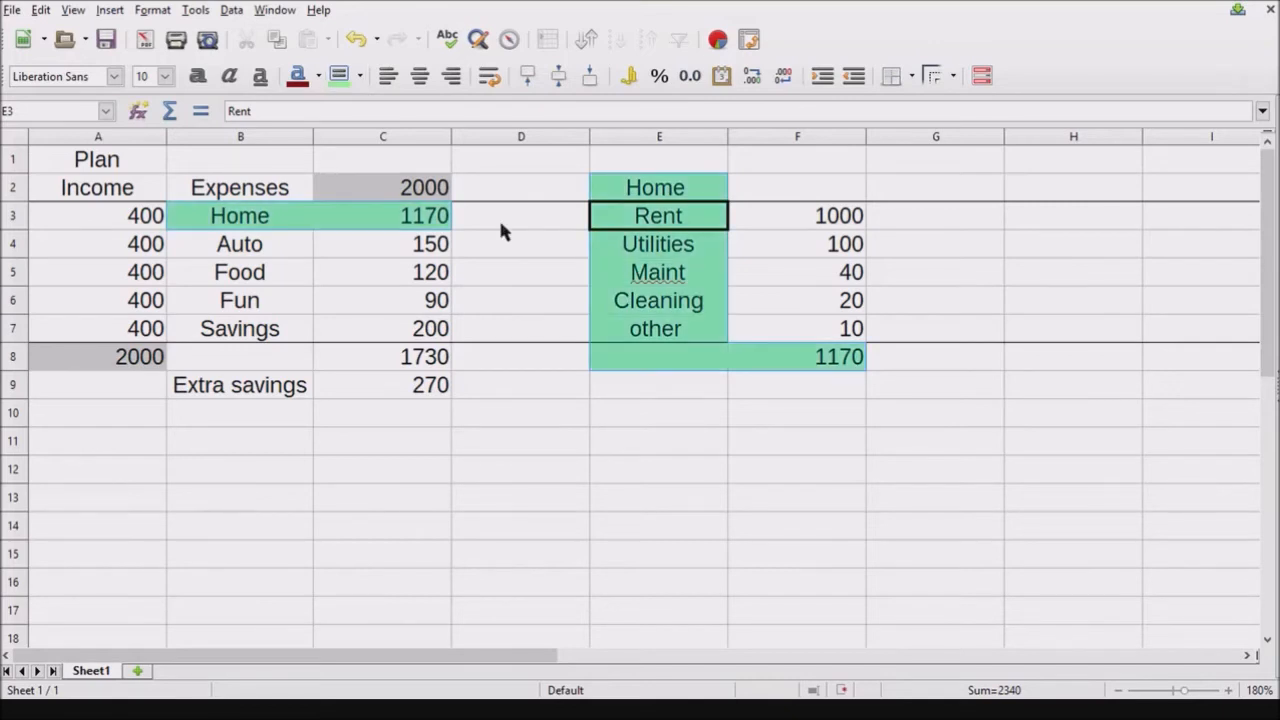
left_click(497, 273)
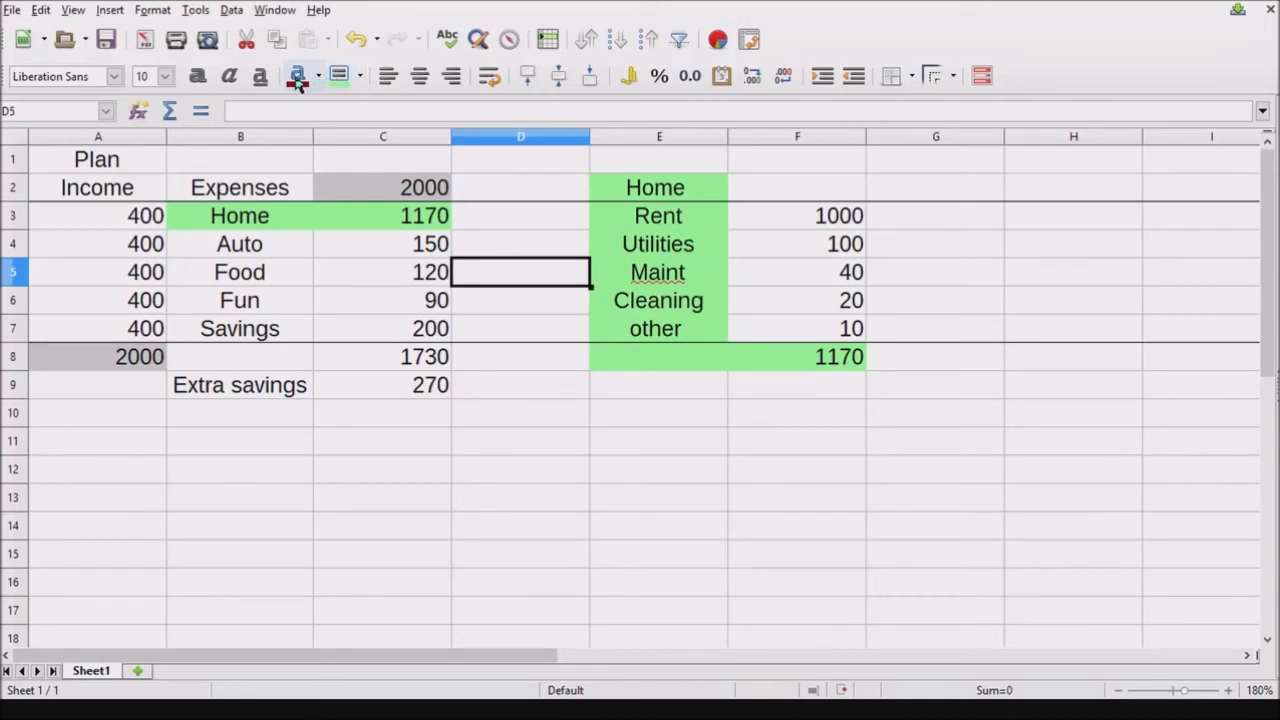
Apply the dark red font colour to the "Plan" title in A1
left_click(158, 159)
left_click(298, 78)
left_click(300, 214)
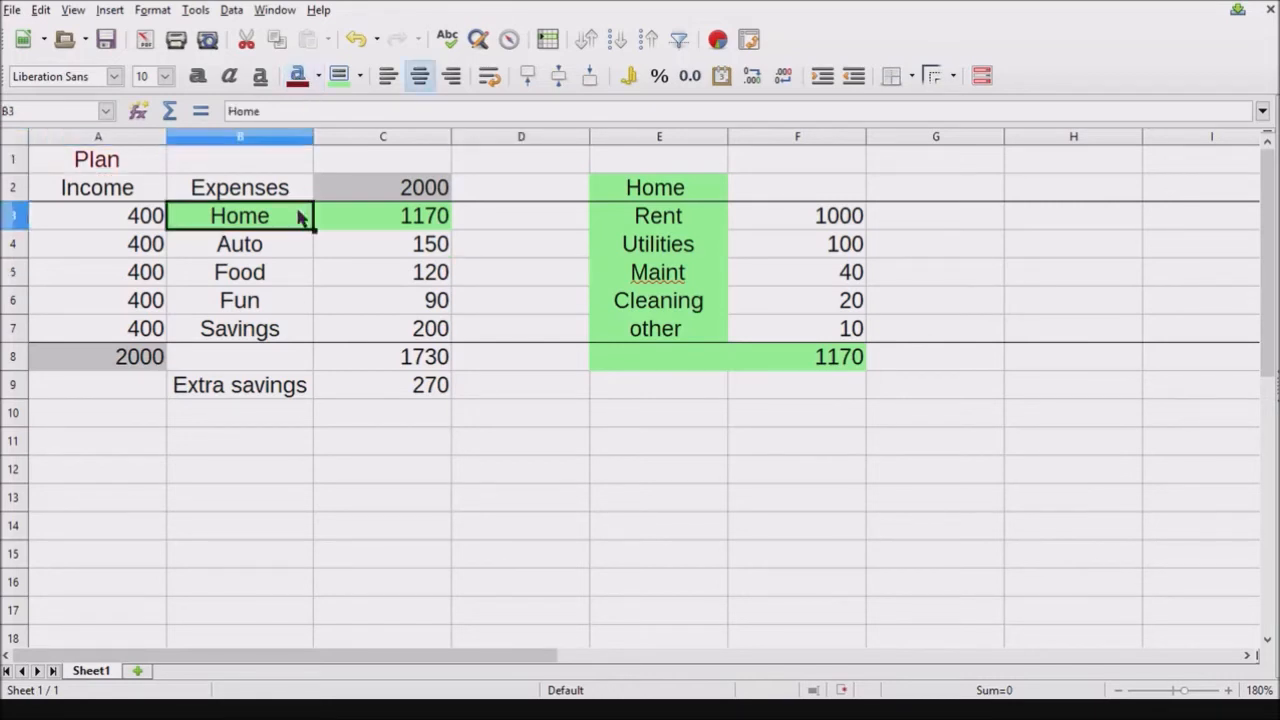
Change the font colour of the "Plan" title in A1 back to black
left_click(104, 164)
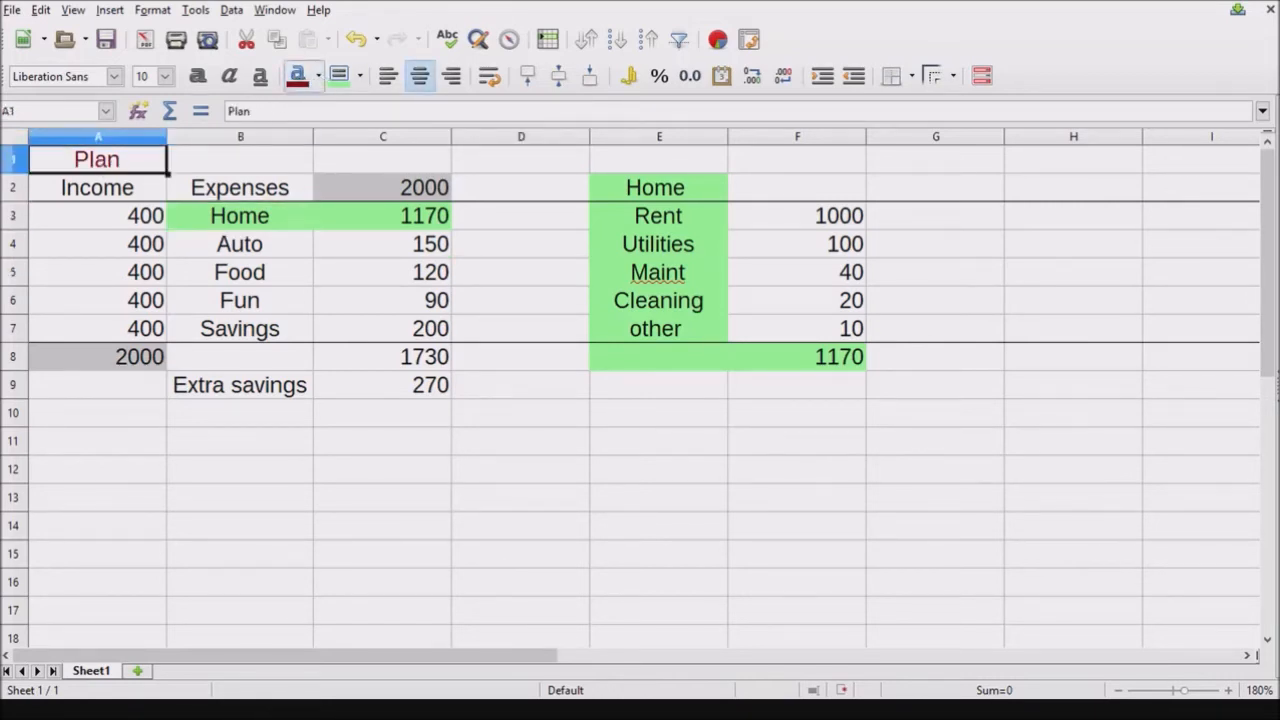
left_click(395, 241)
left_click(76, 237)
left_click(87, 152)
left_click(243, 243)
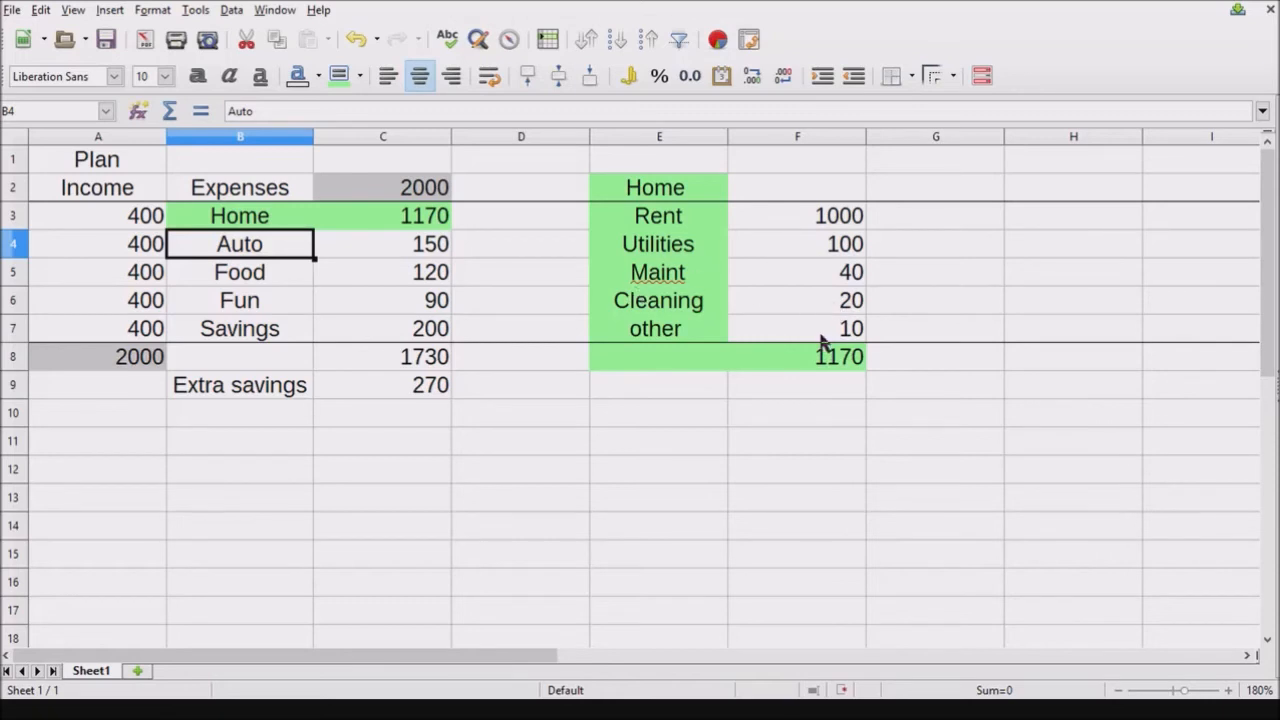
Change the Utilities amount in F4 to 150
left_click(928, 200)
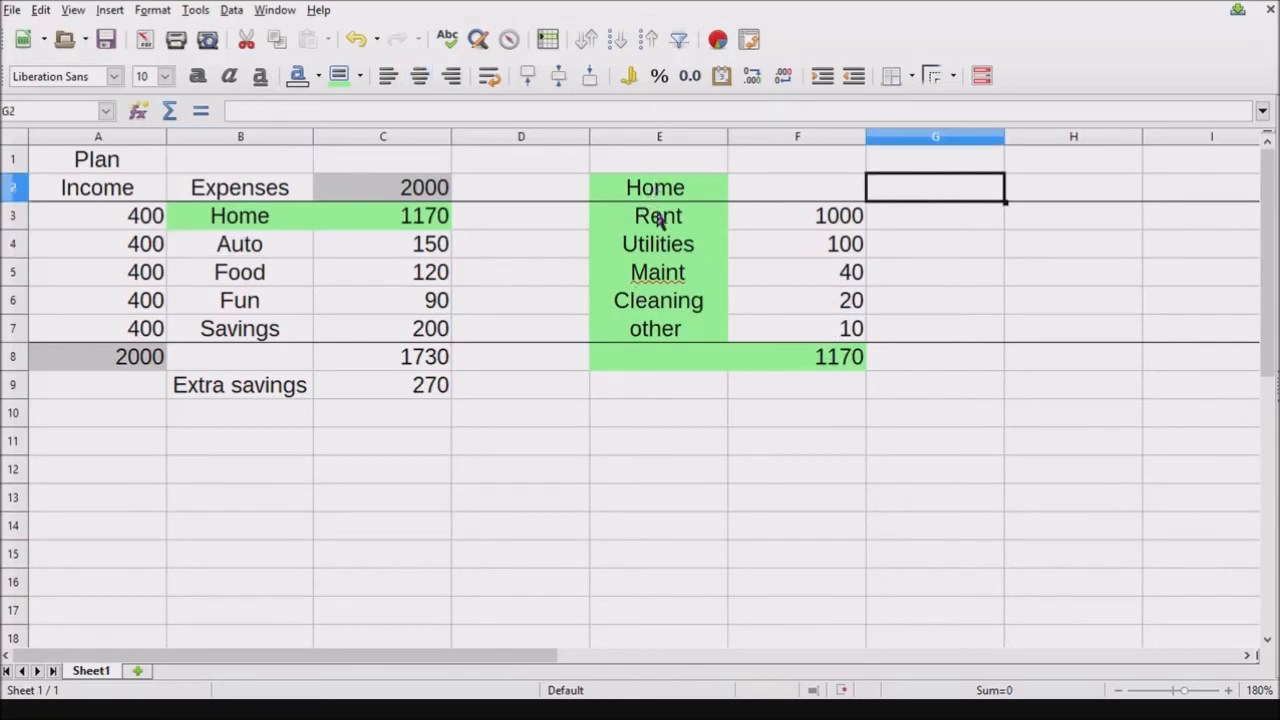
left_click(834, 252)
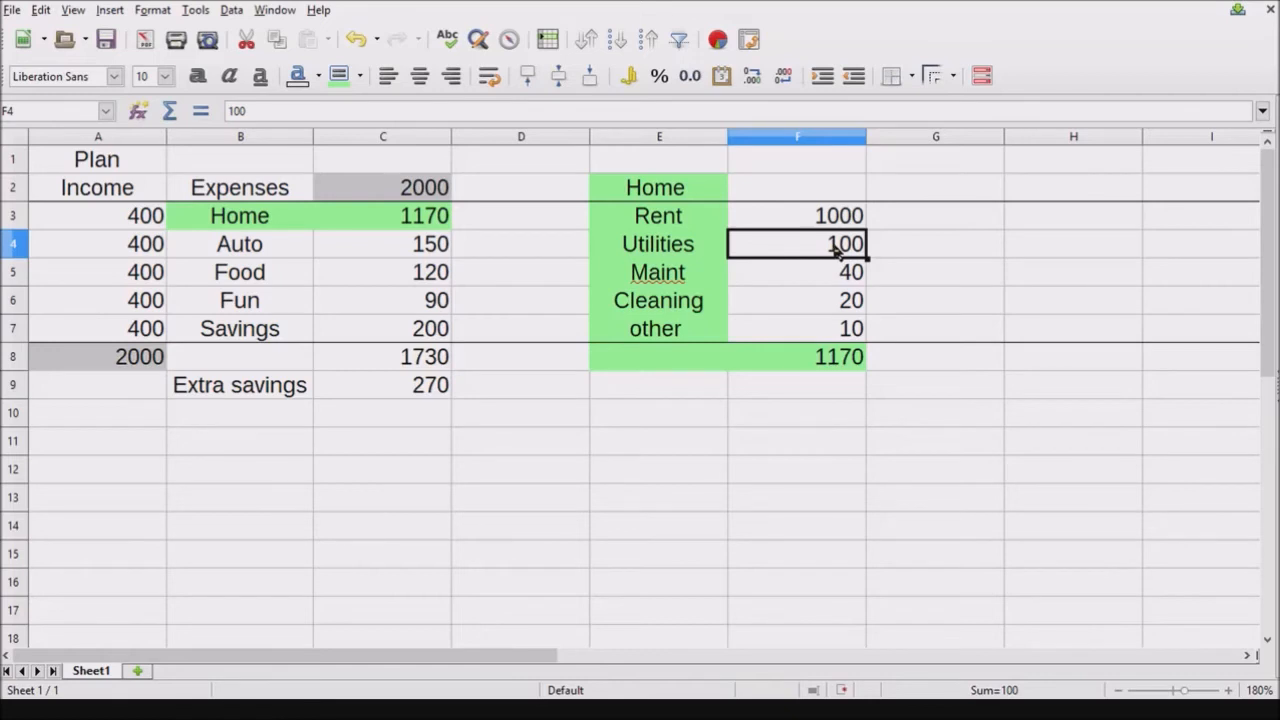
type("150")
key("Return")
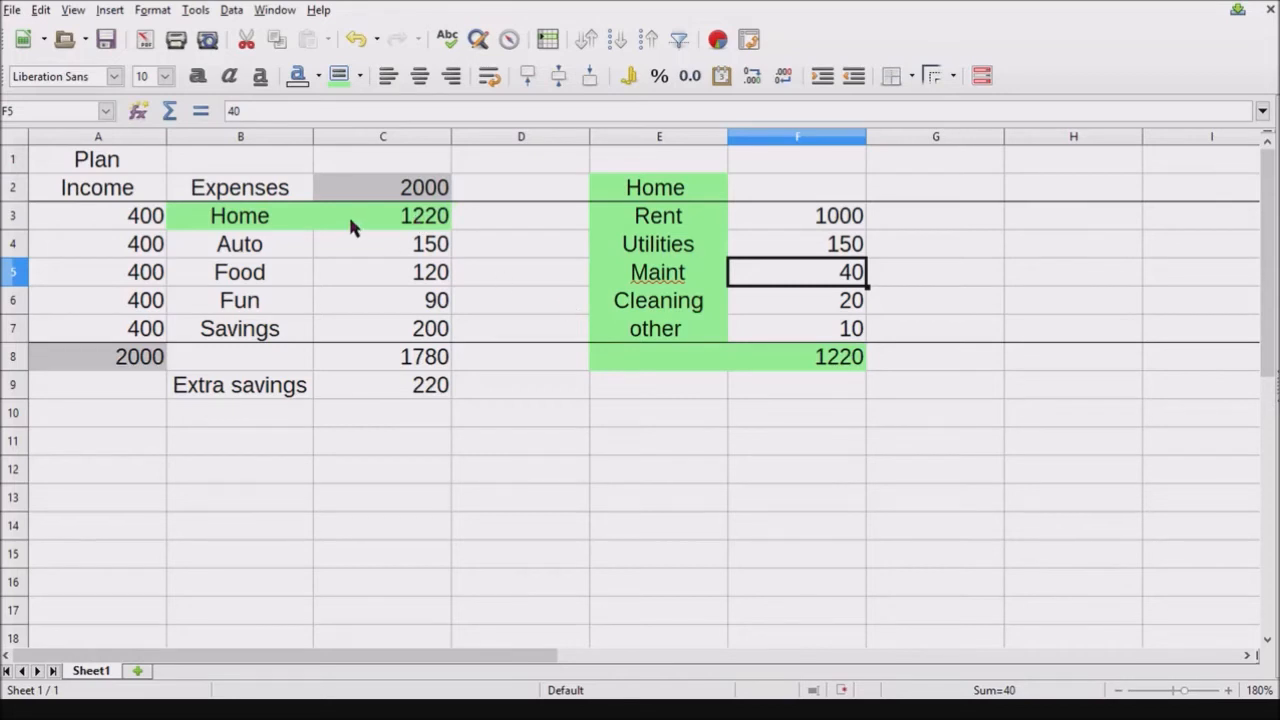
Start an auto cost list in column G with the heading Auto in G2, gas in G3 and lease in G4
left_click(945, 195)
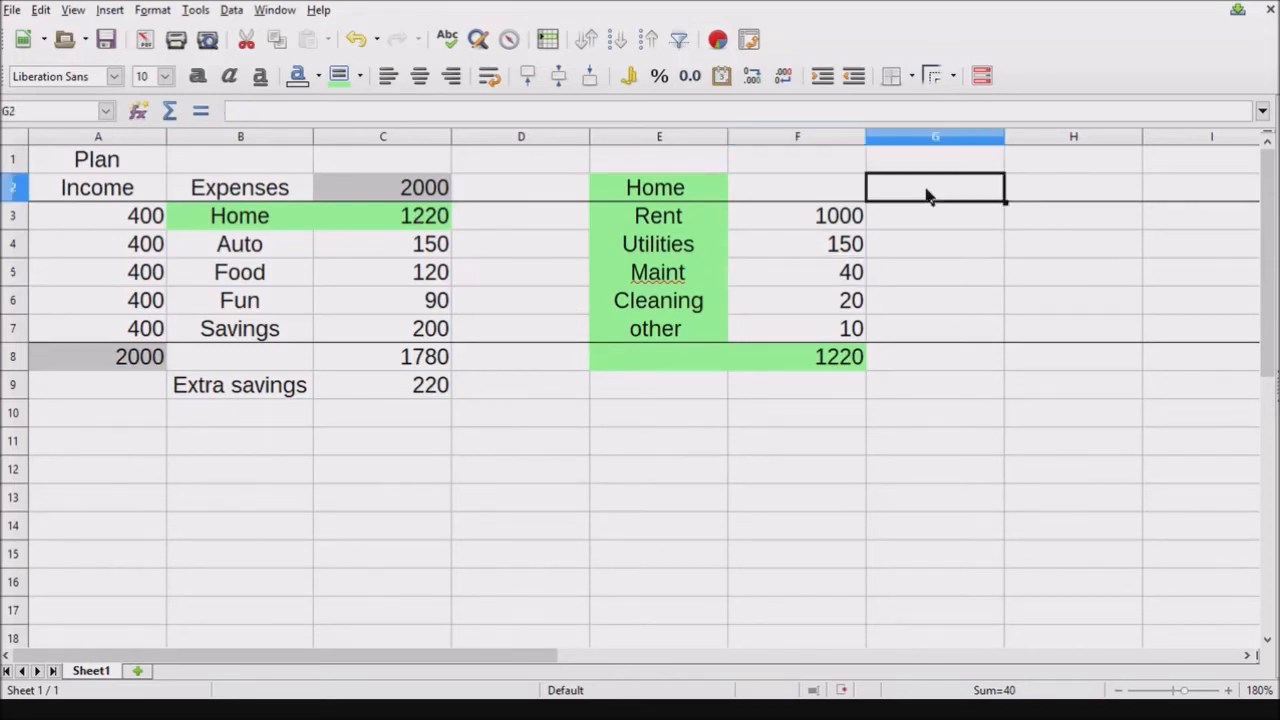
type("Auto")
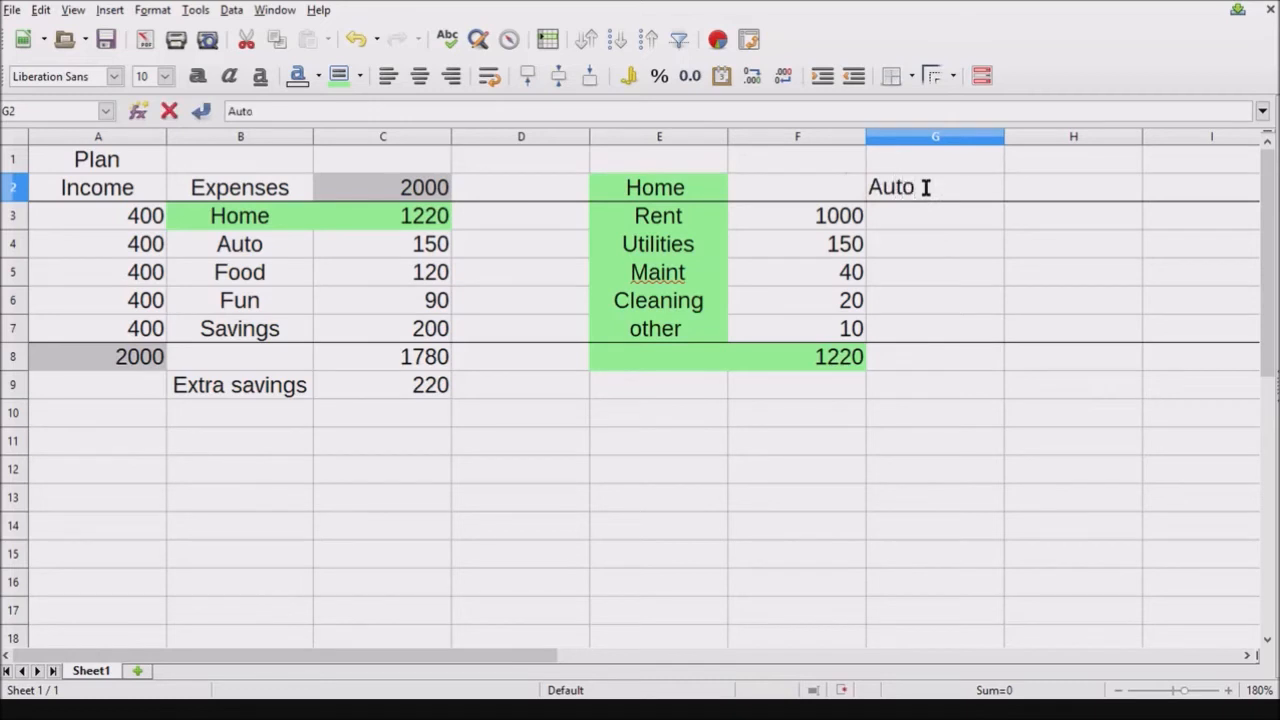
key("Return")
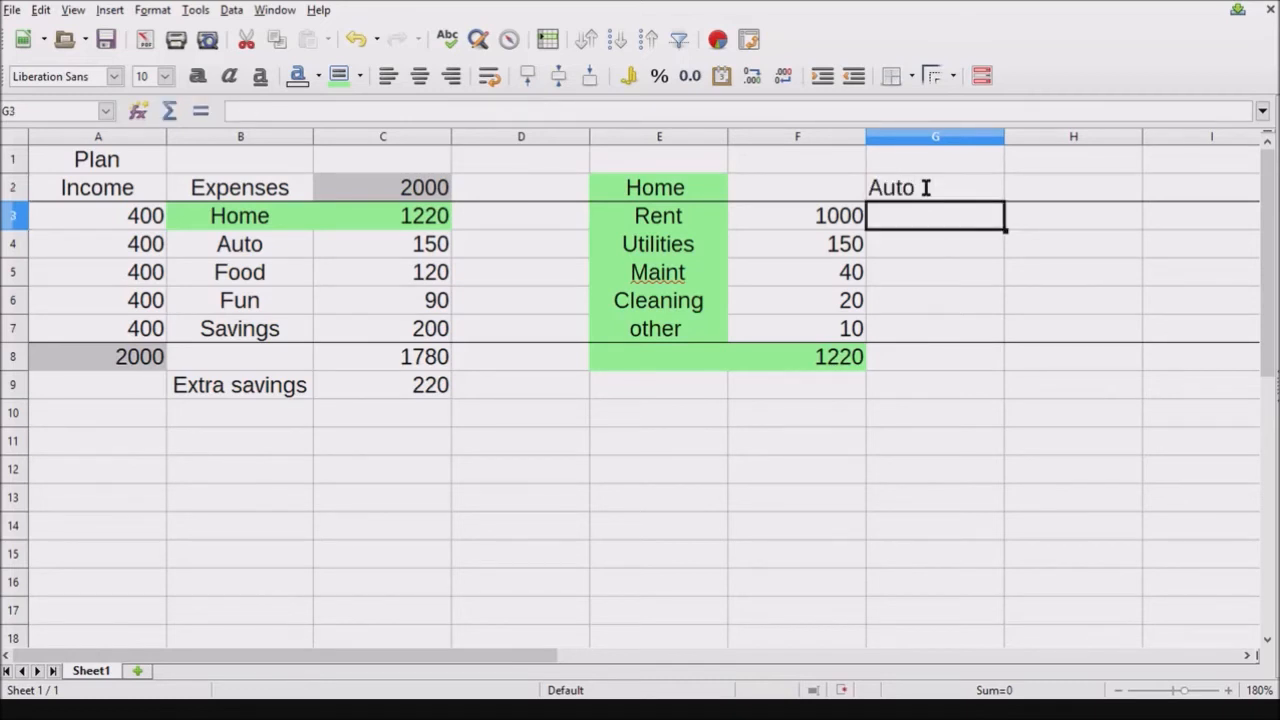
type("gas")
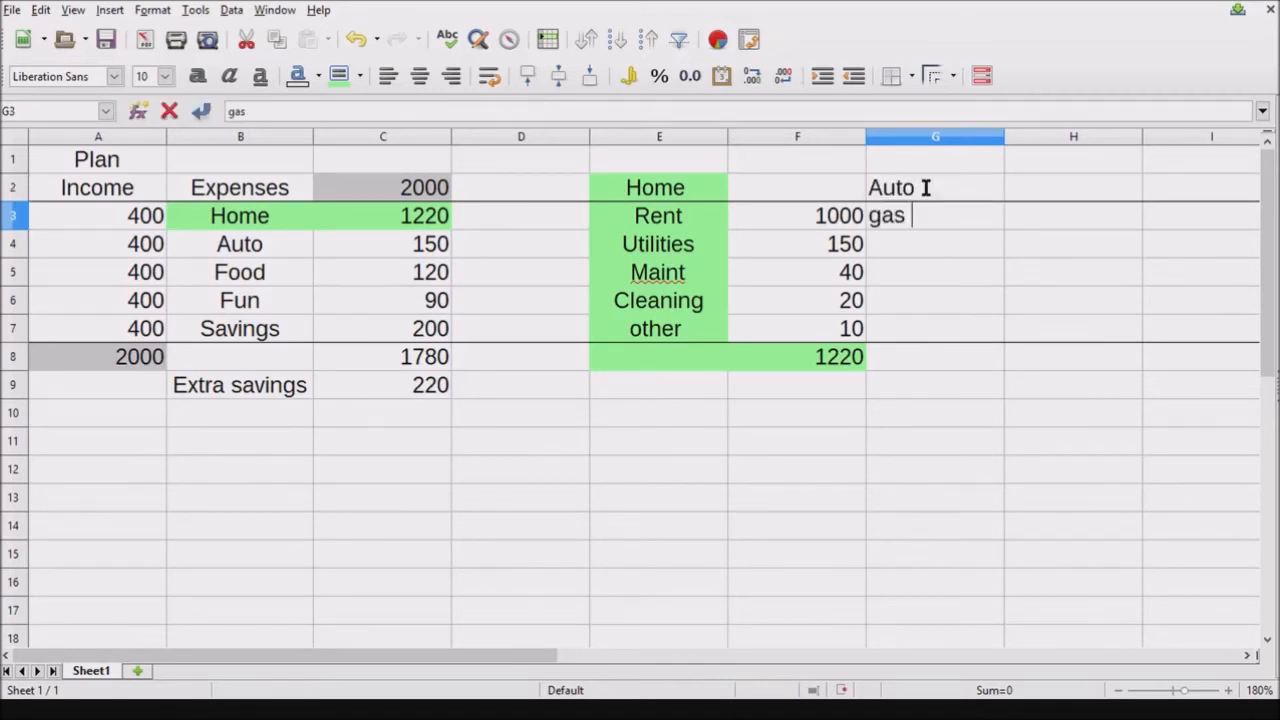
key("Return")
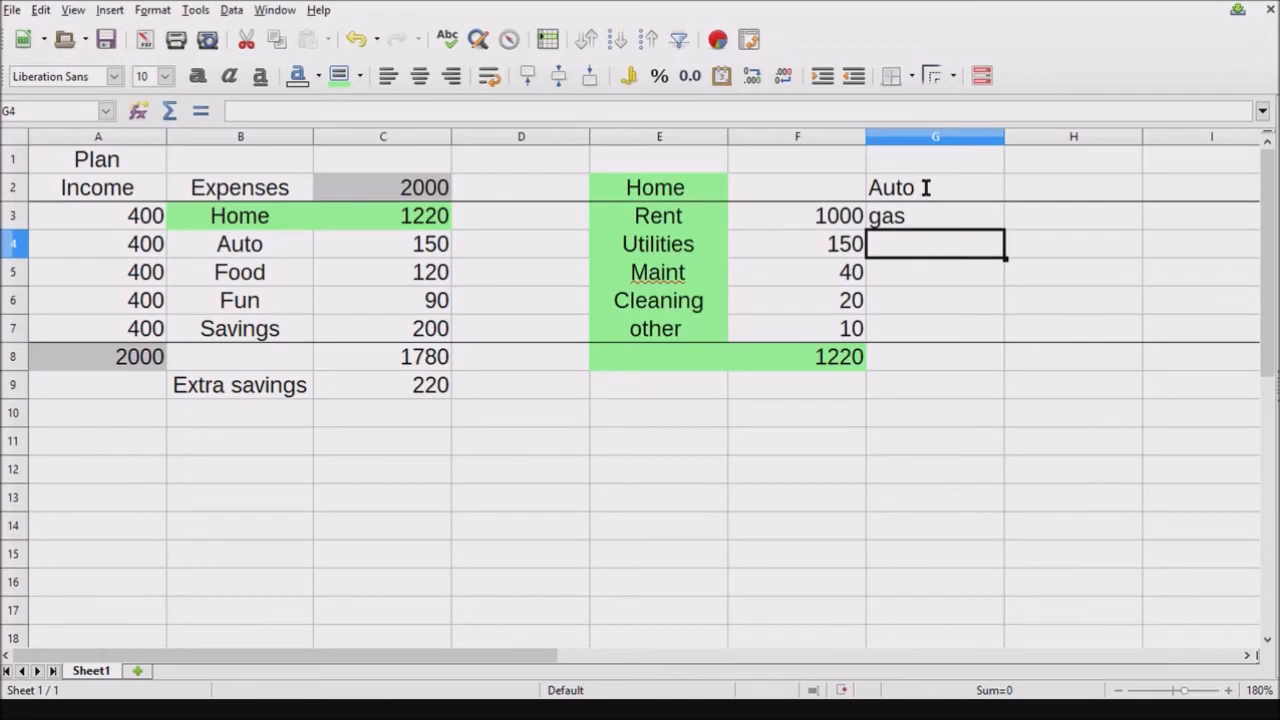
type("lease")
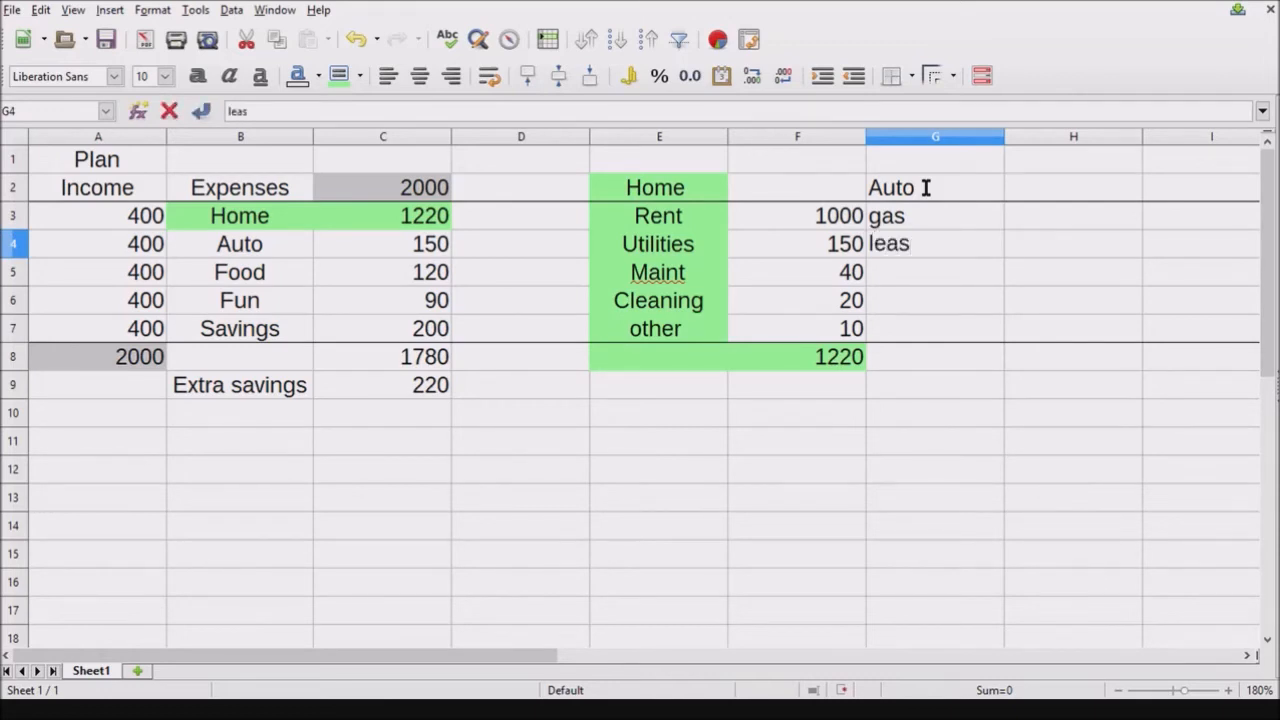
key("Return")
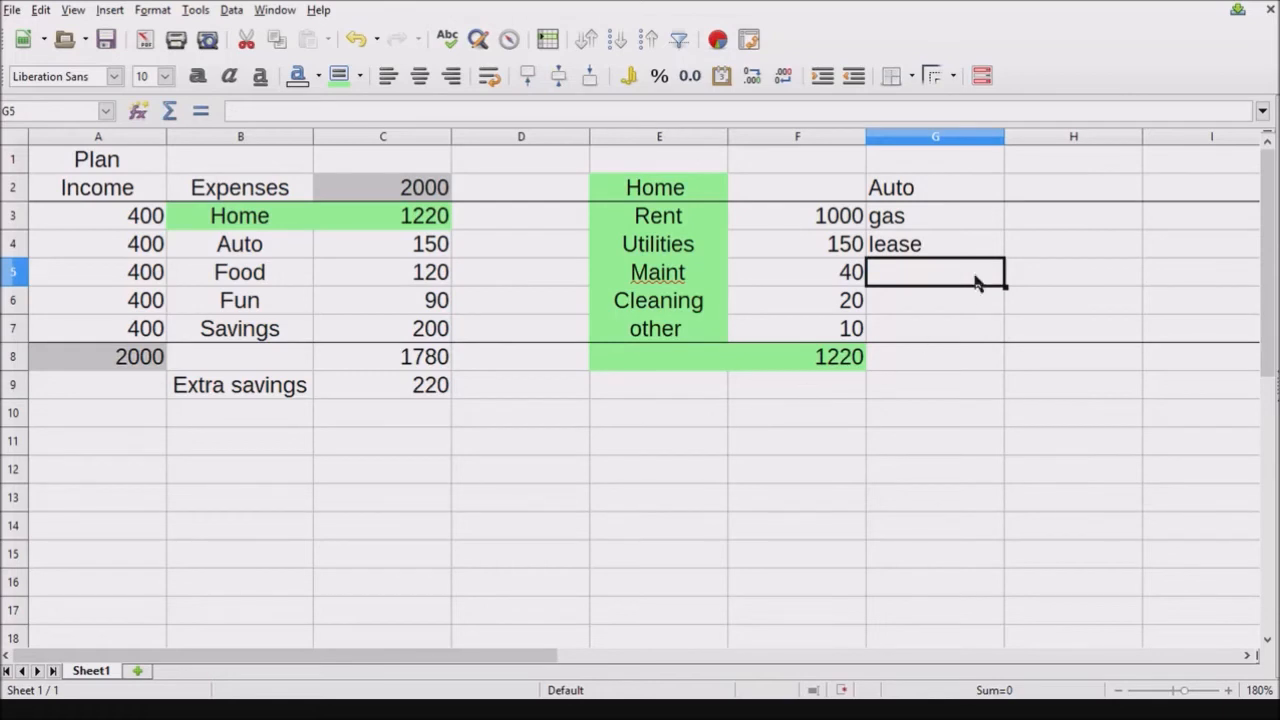
Replace the label in G4 with Insurance and add the labels Payment in G5 and Maint in G6
left_click(951, 249)
type("Insurance")
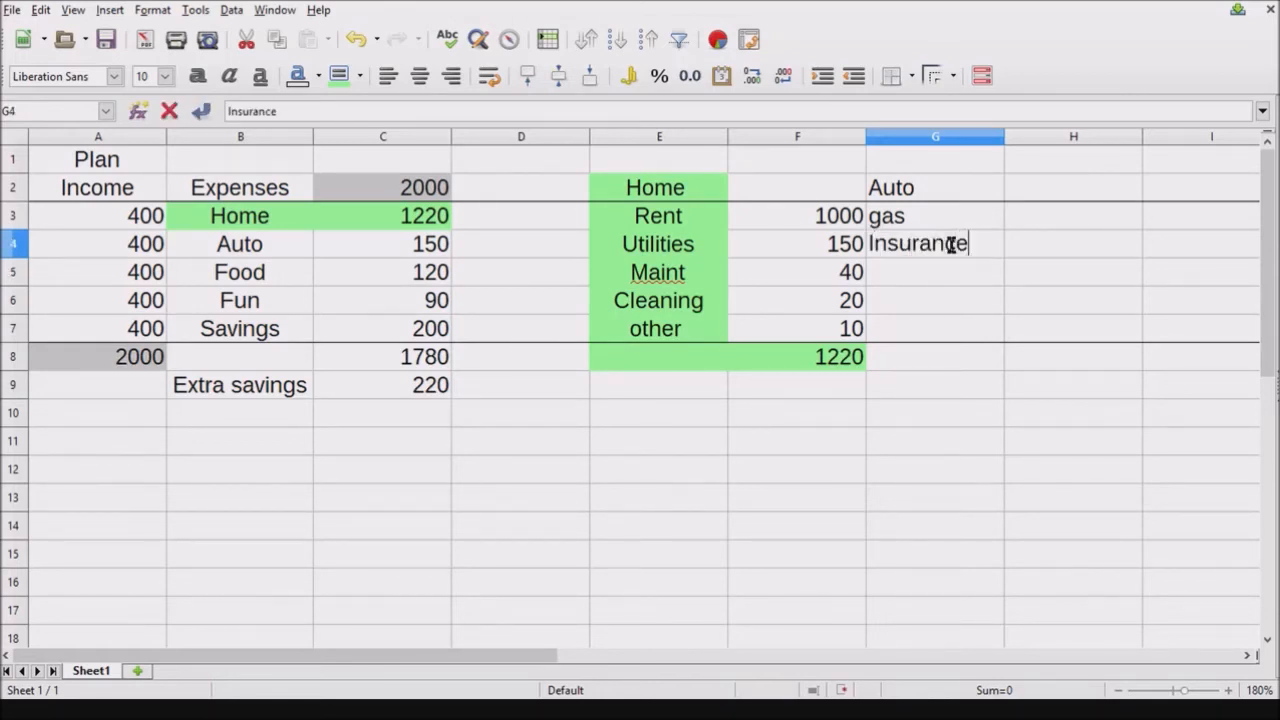
key("Return")
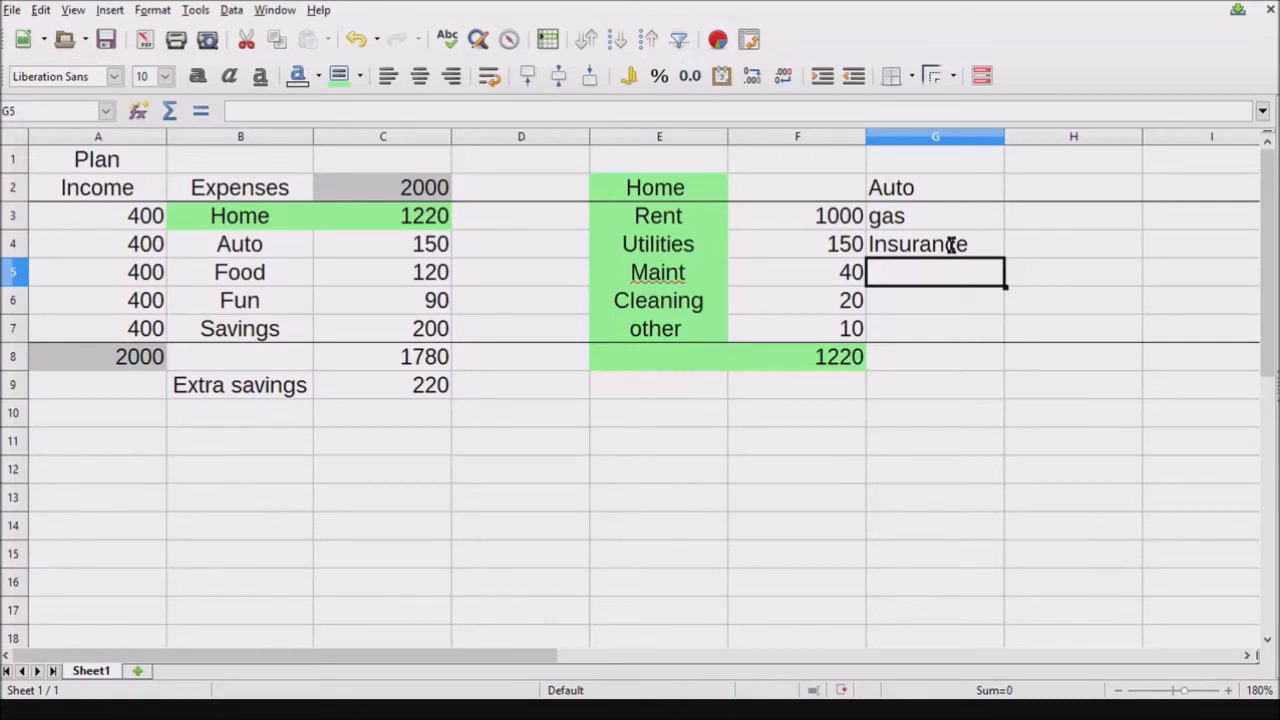
type("Payment")
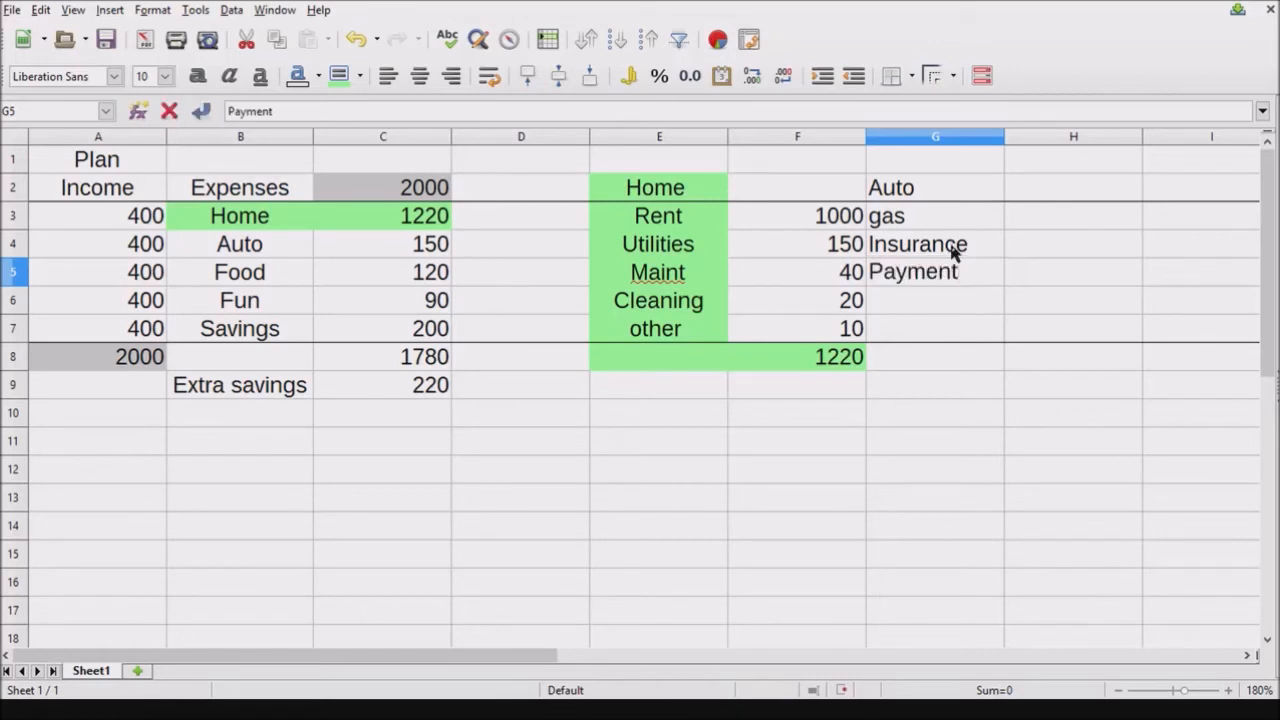
key("Return")
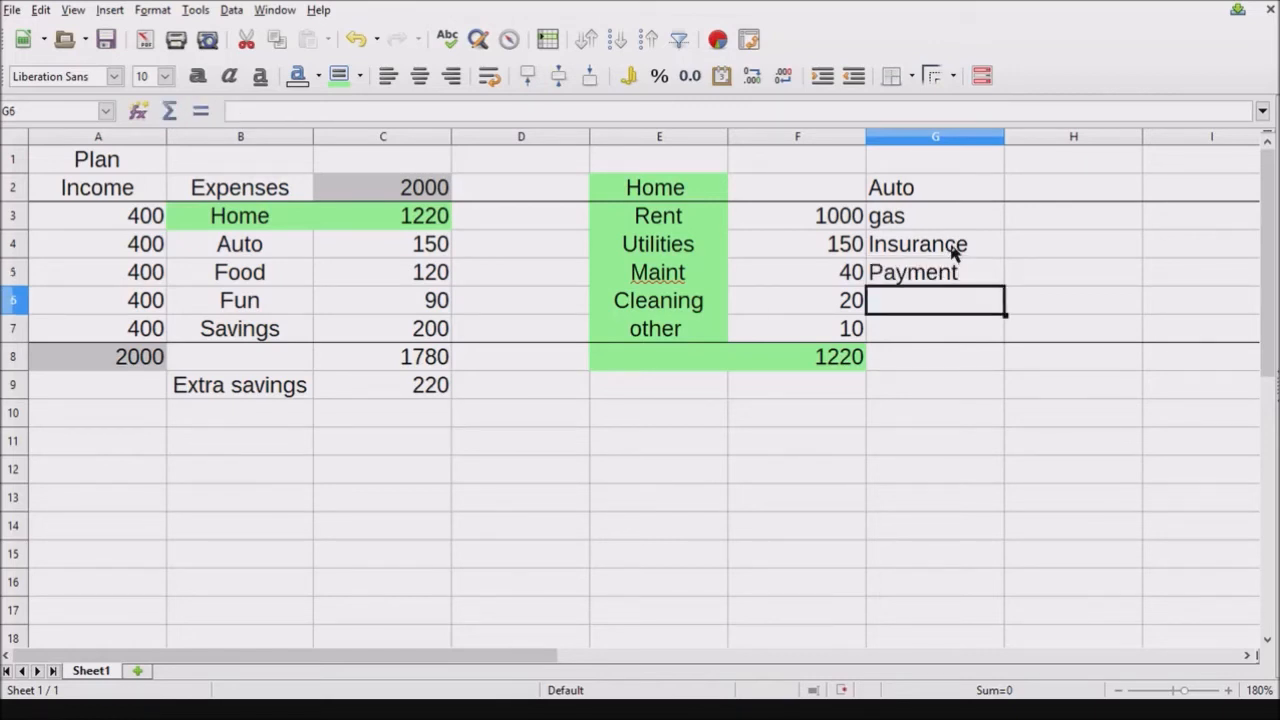
type("Maint")
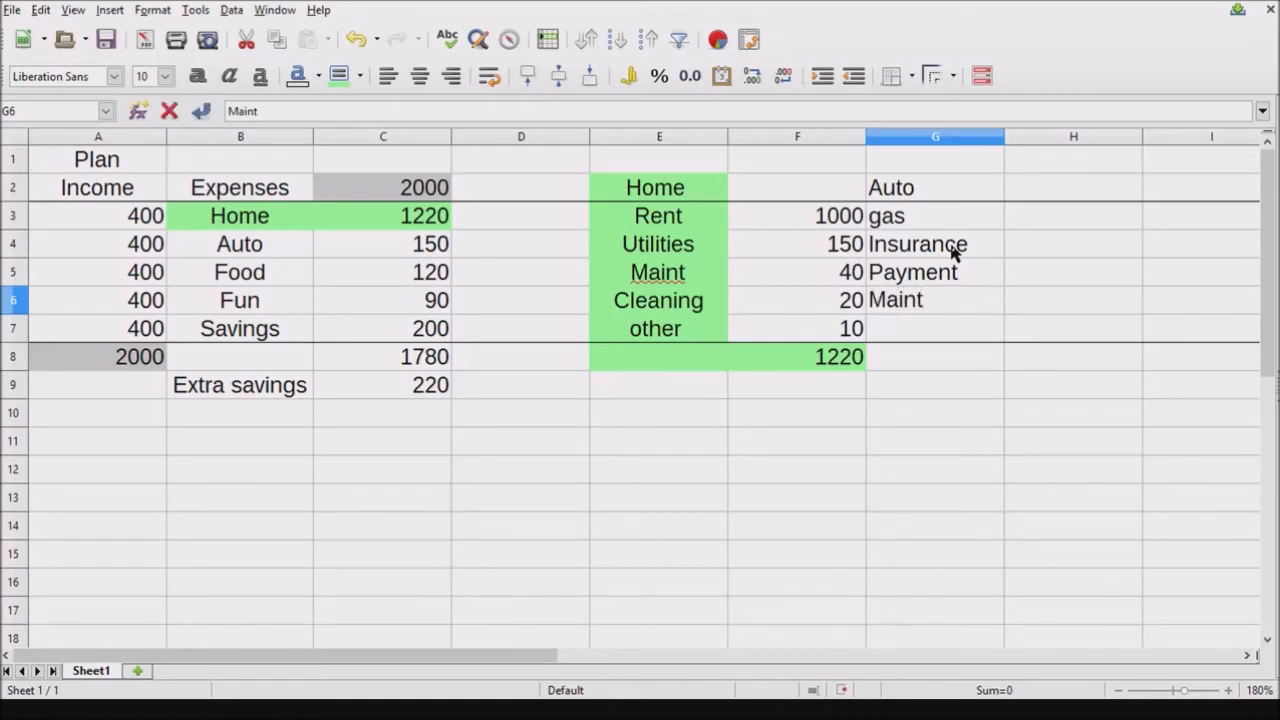
key("Return")
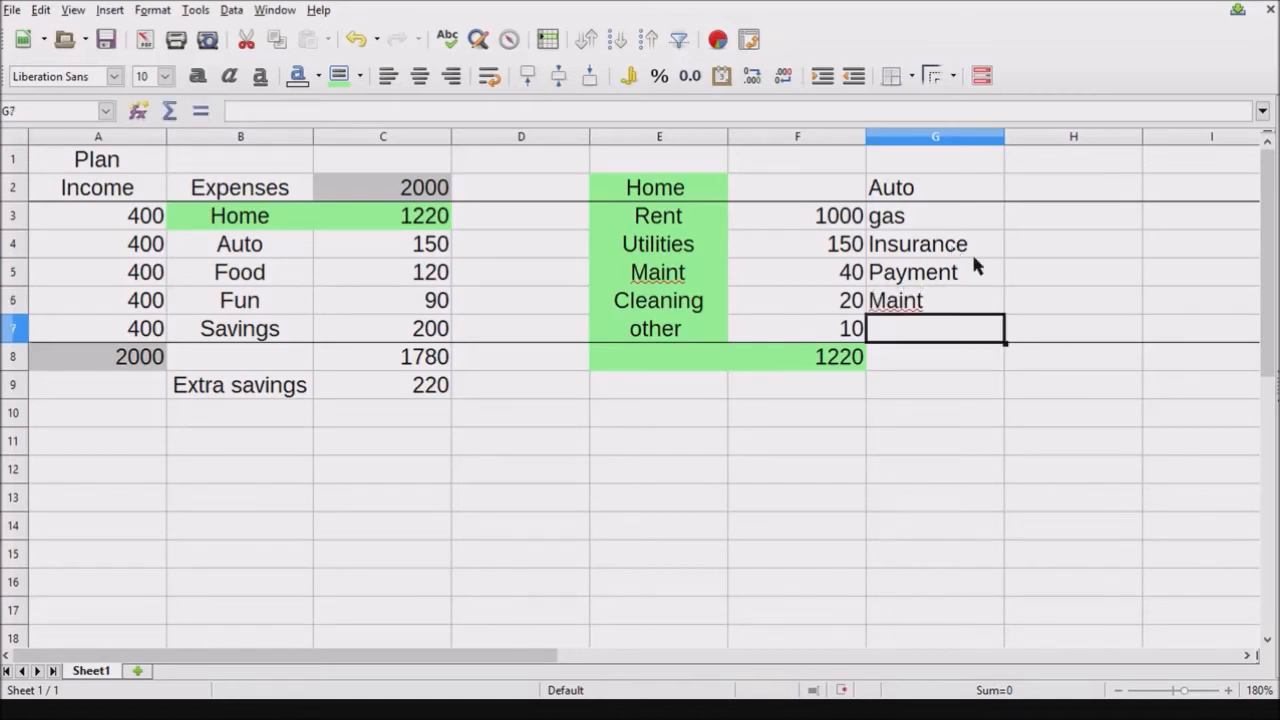
Centre the contents of column G horizontally
left_click(908, 160)
left_click(917, 135)
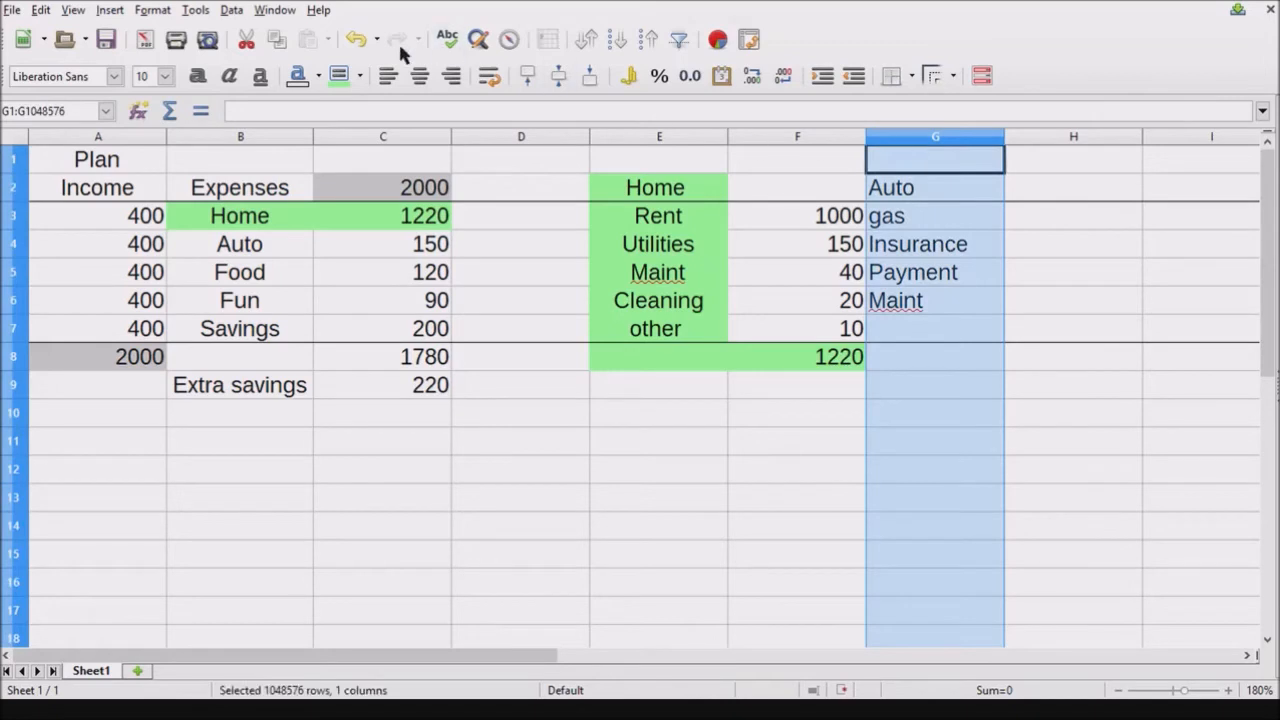
left_click(420, 76)
Enter the auto cost amounts in H3:H6: 120 for gas, 80 for Insurance, 0 for Payment and 40 for Maint
left_click(1068, 217)
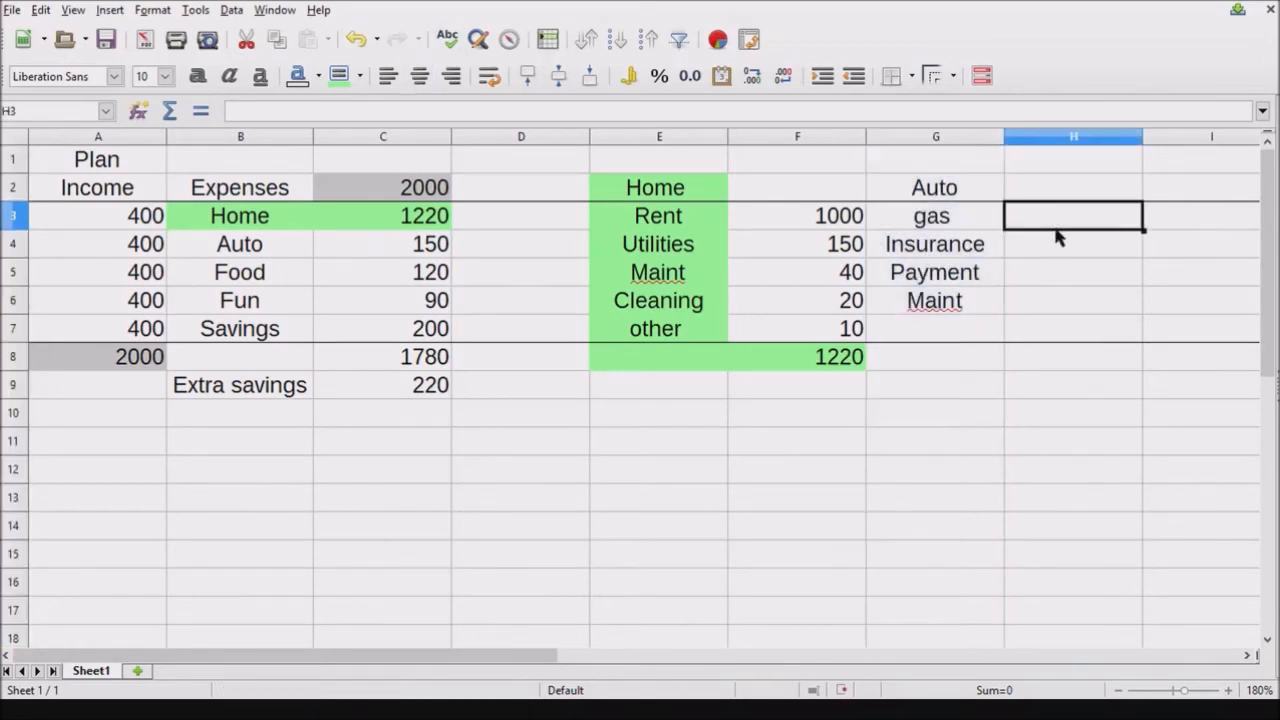
type("120")
key("Return")
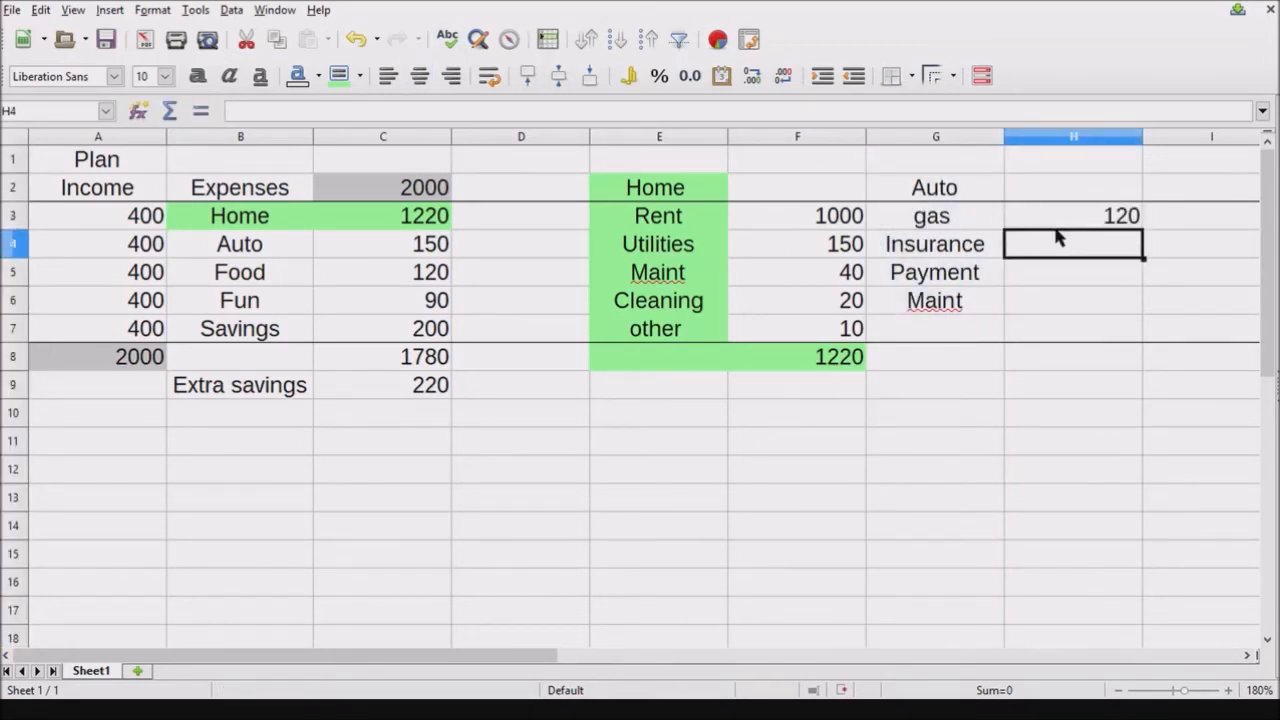
type("80")
key("Return")
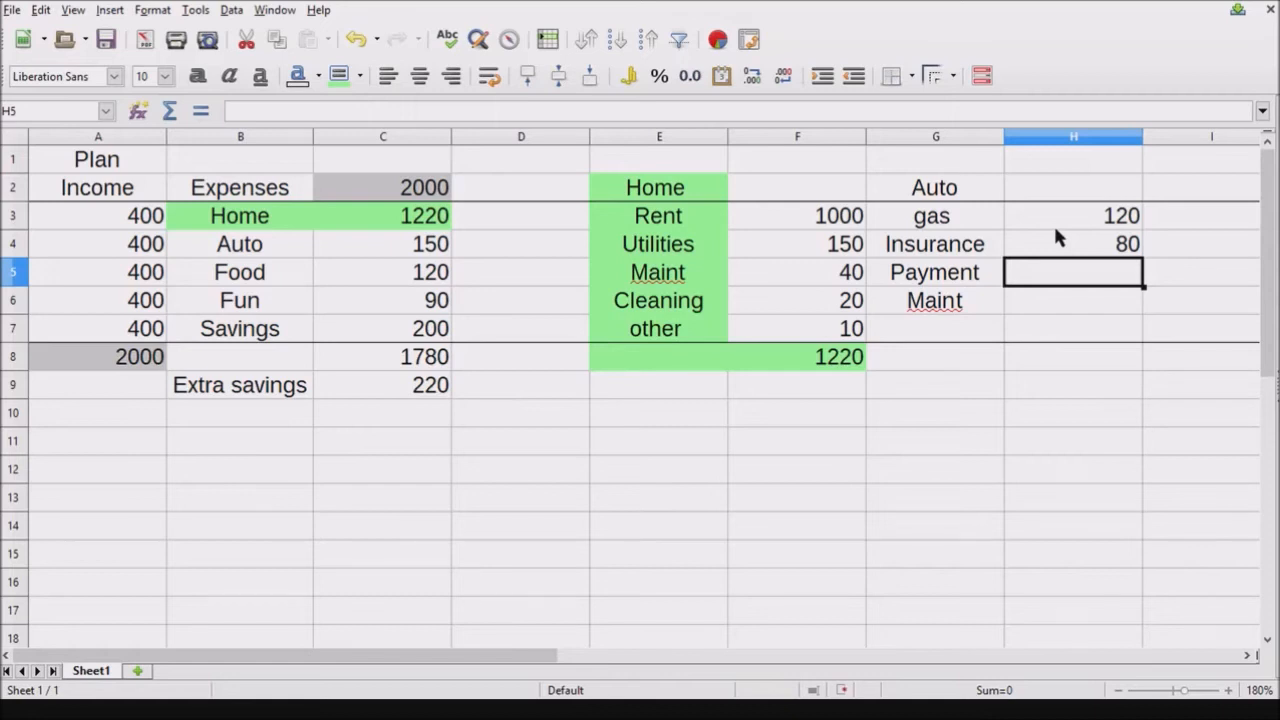
type("0")
key("Return")
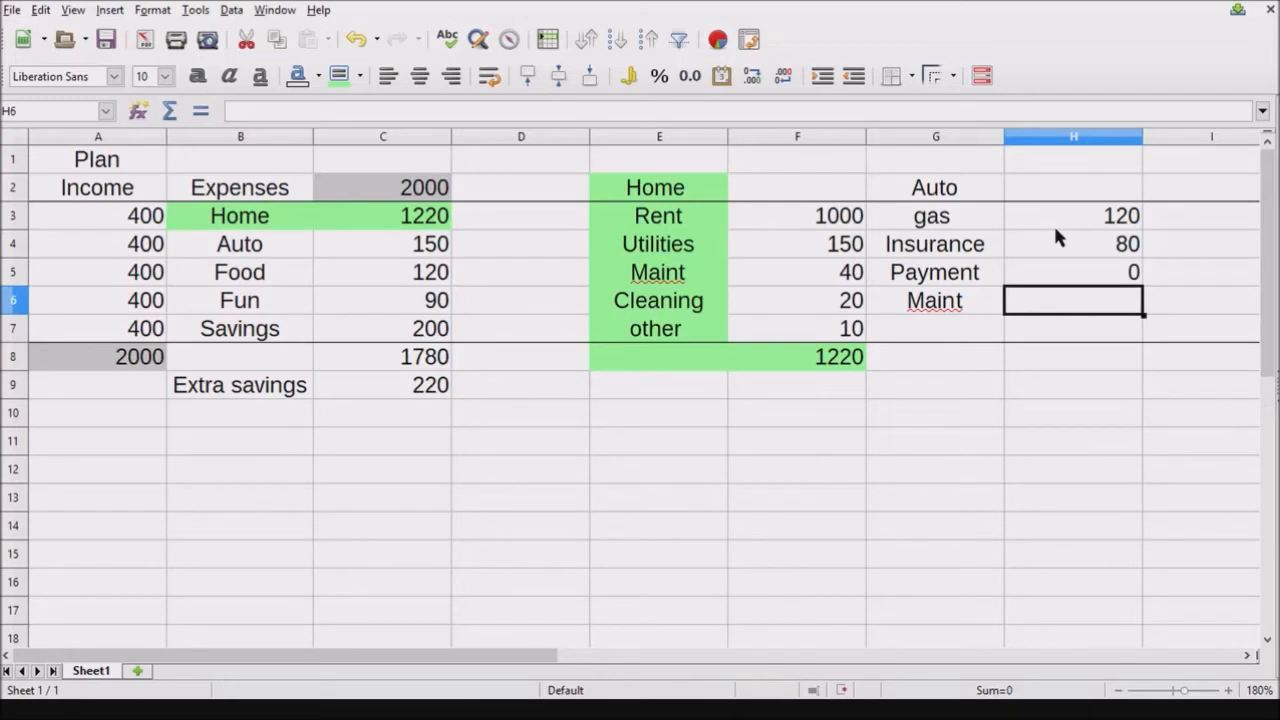
type("40")
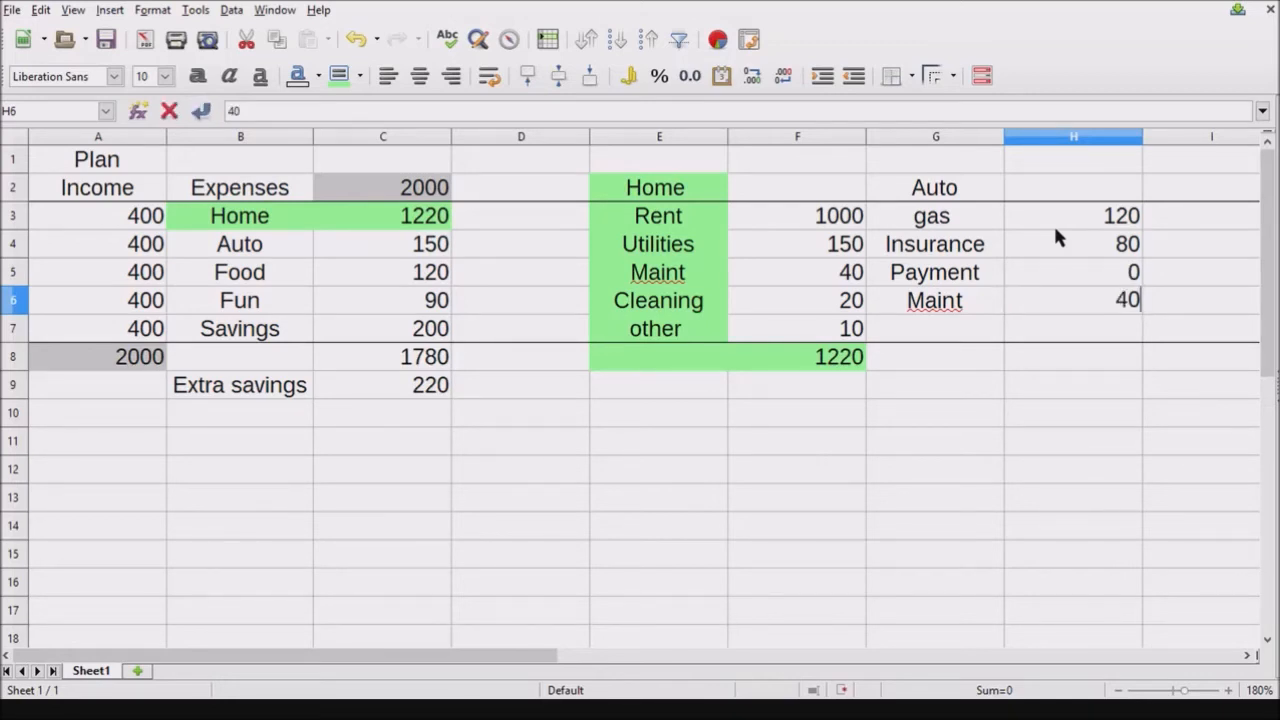
key("Return")
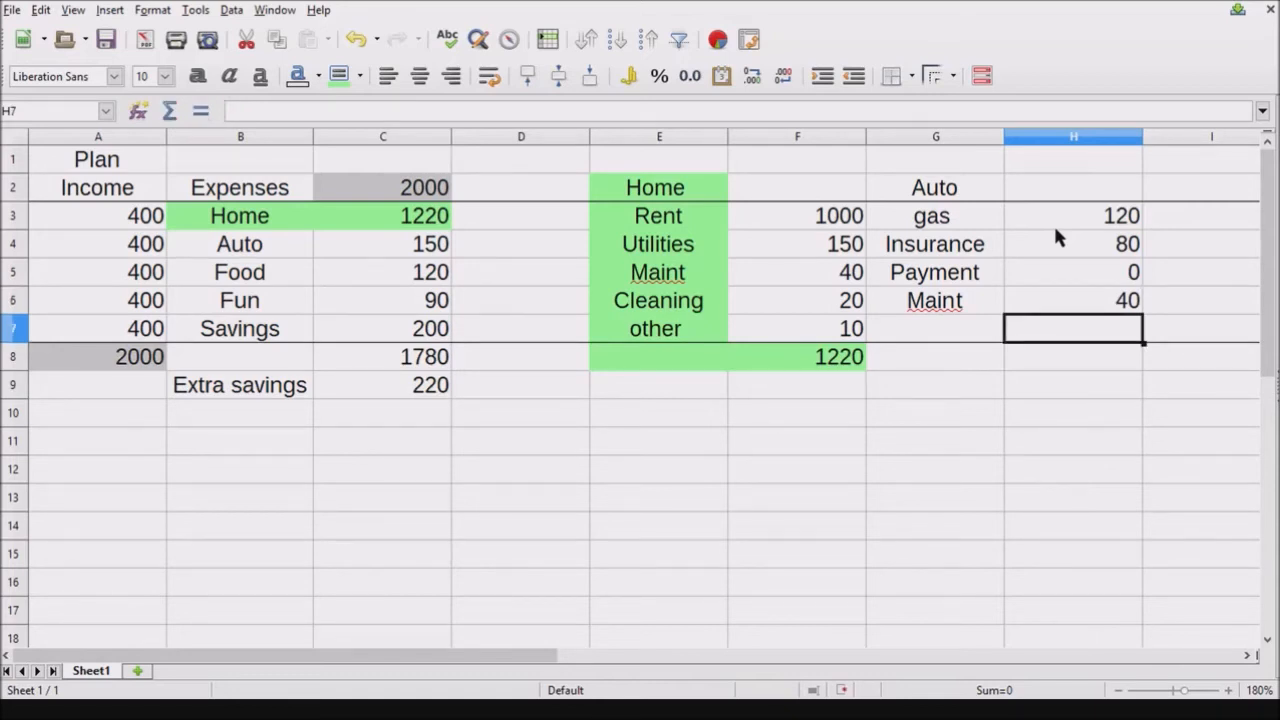
Total the auto costs in H8 with the formula =SUM(H3:H7)
left_click(1051, 360)
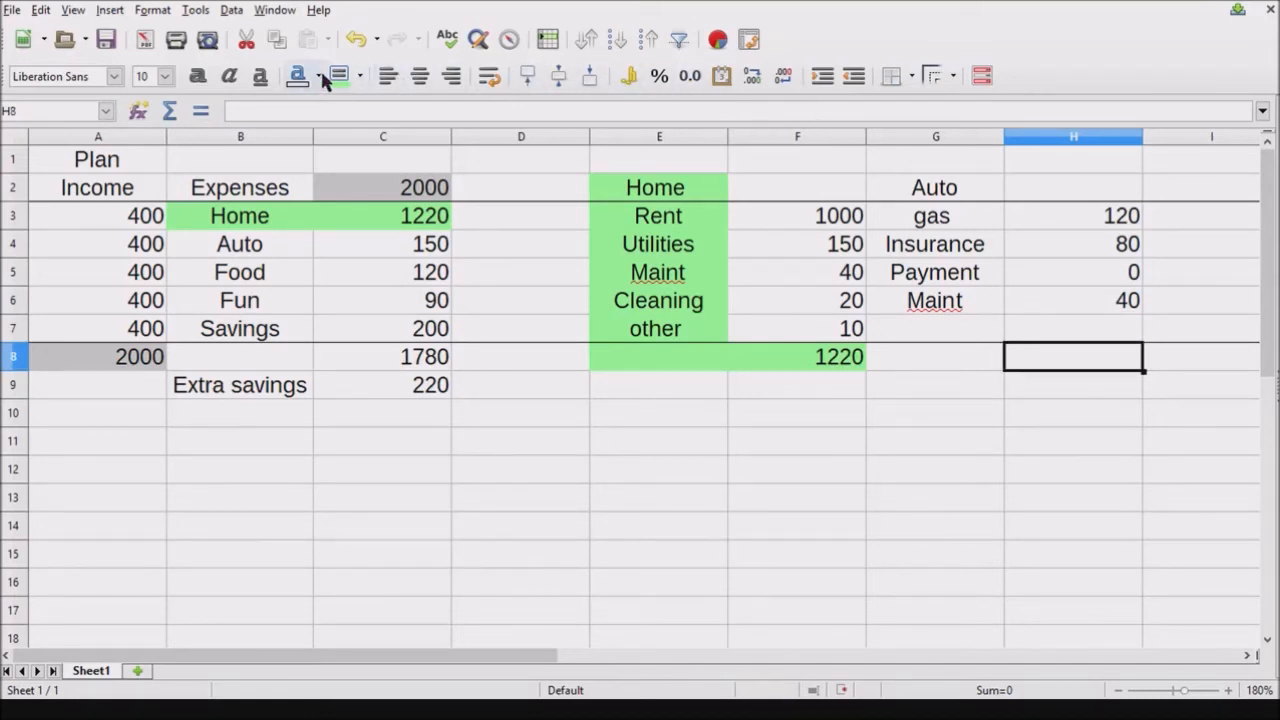
left_click(171, 111)
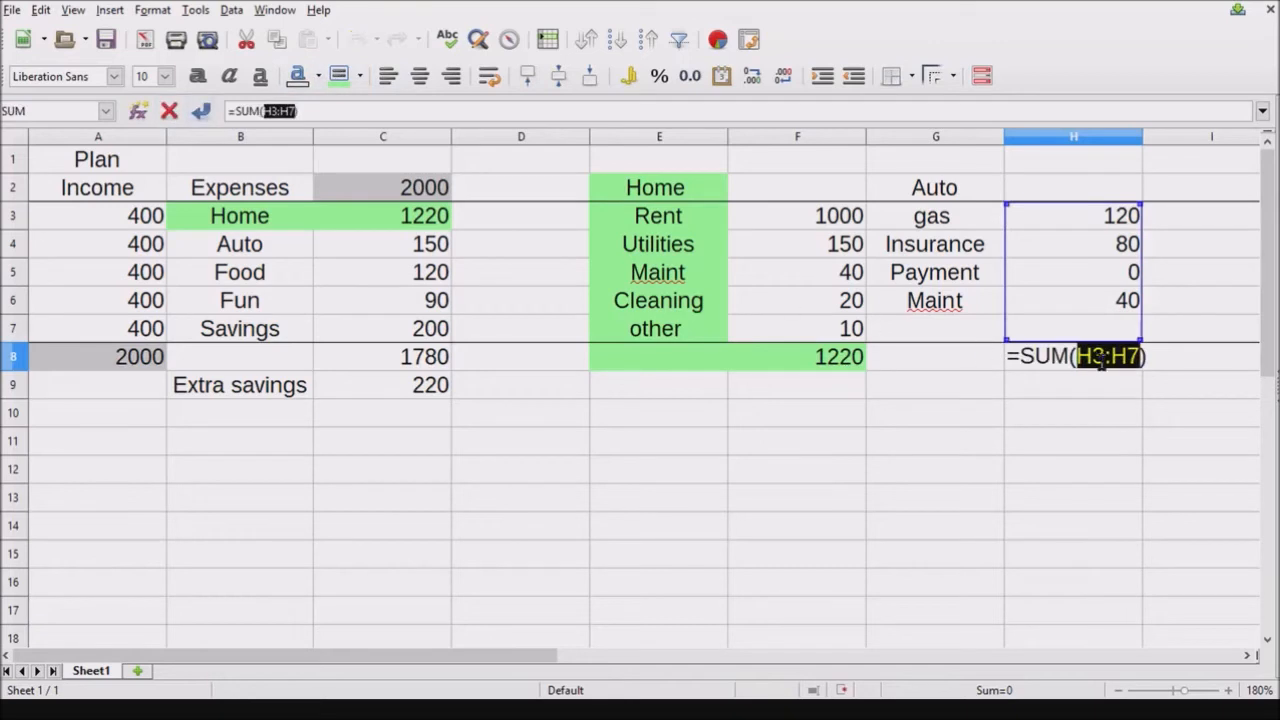
key("Return")
Fill the Auto expense cells B4:C4, the auto cost labels G2:G8 and the total in H8 with red
left_click(1060, 356)
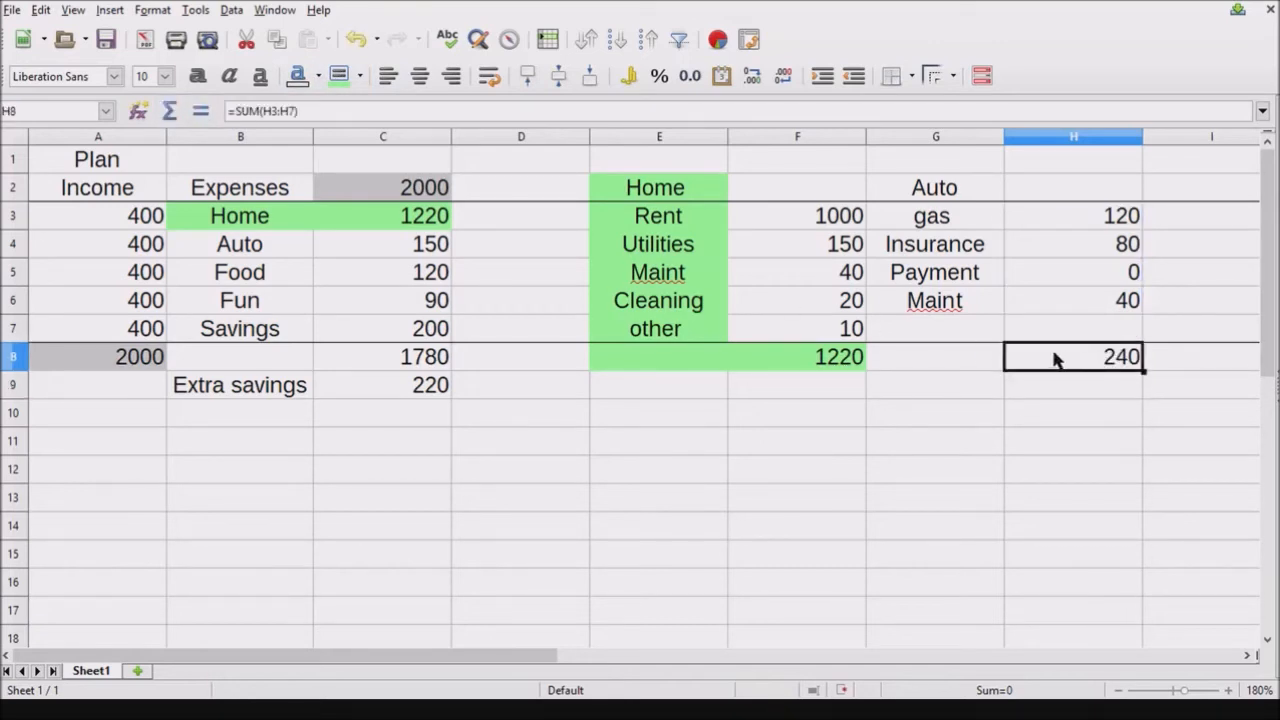
left_click(399, 250, "ctrl")
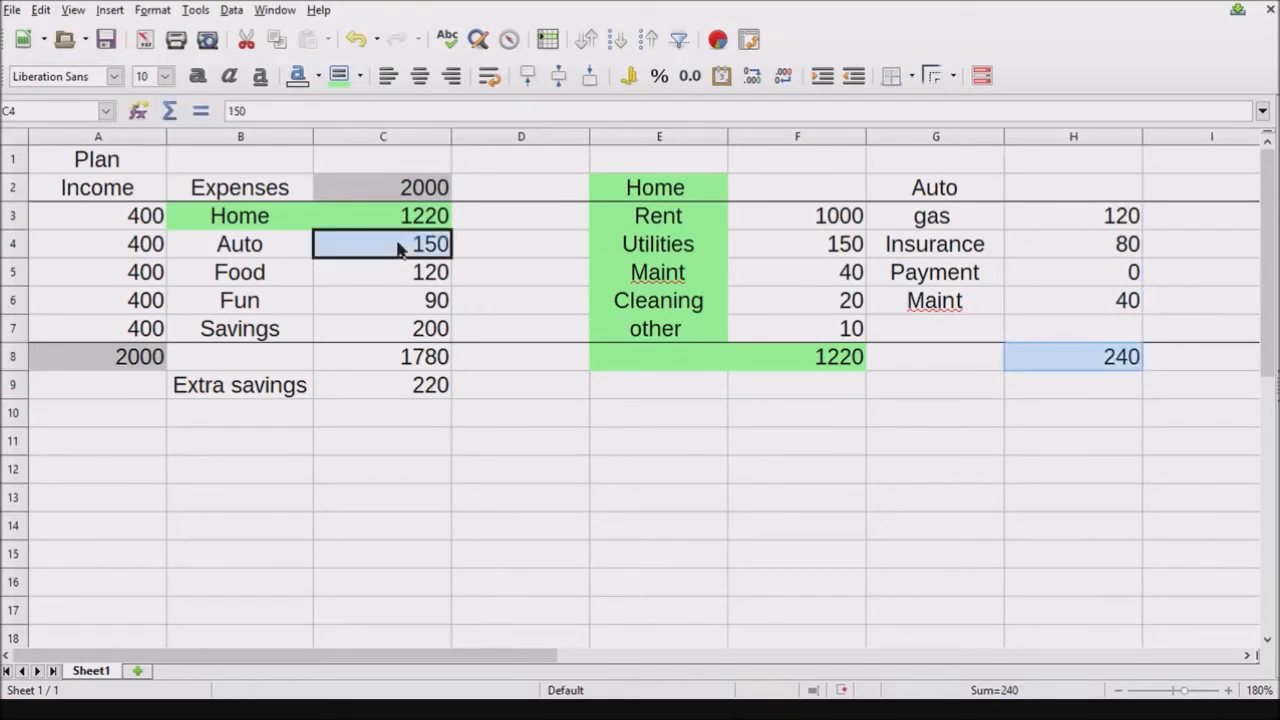
left_click(279, 250, "ctrl")
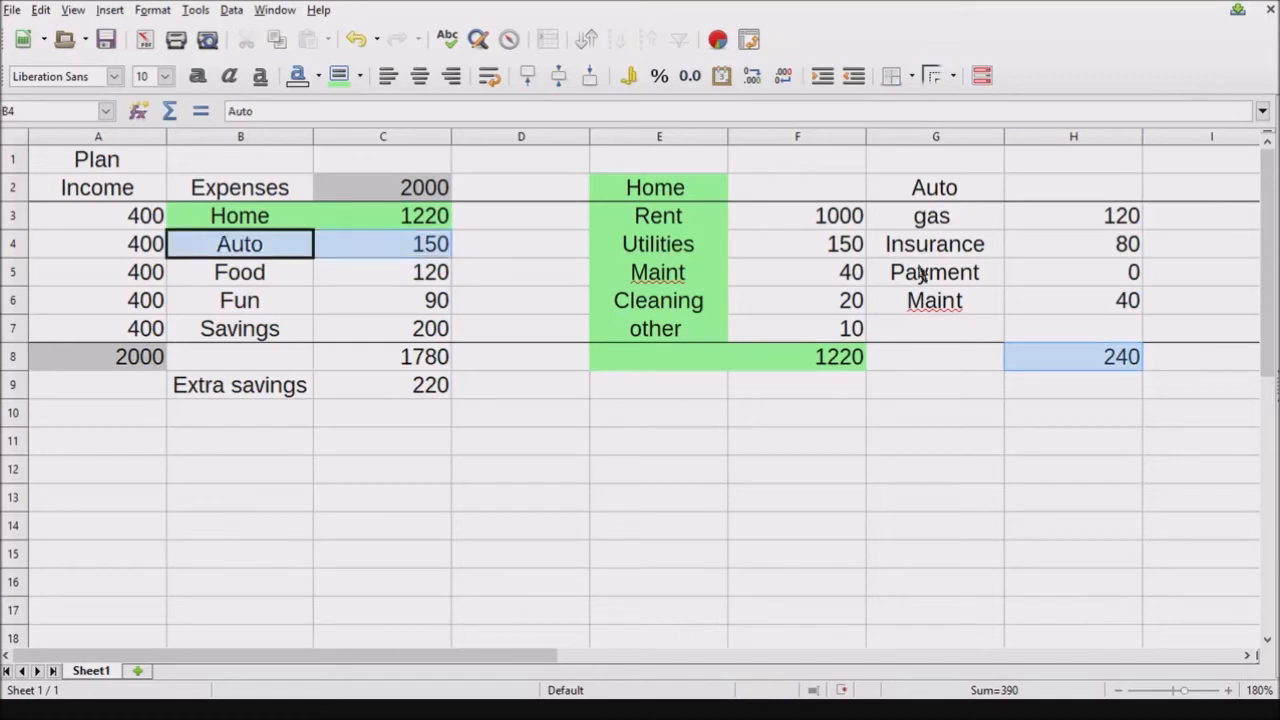
left_click(926, 195, "ctrl")
left_click_drag(926, 215, 938, 366)
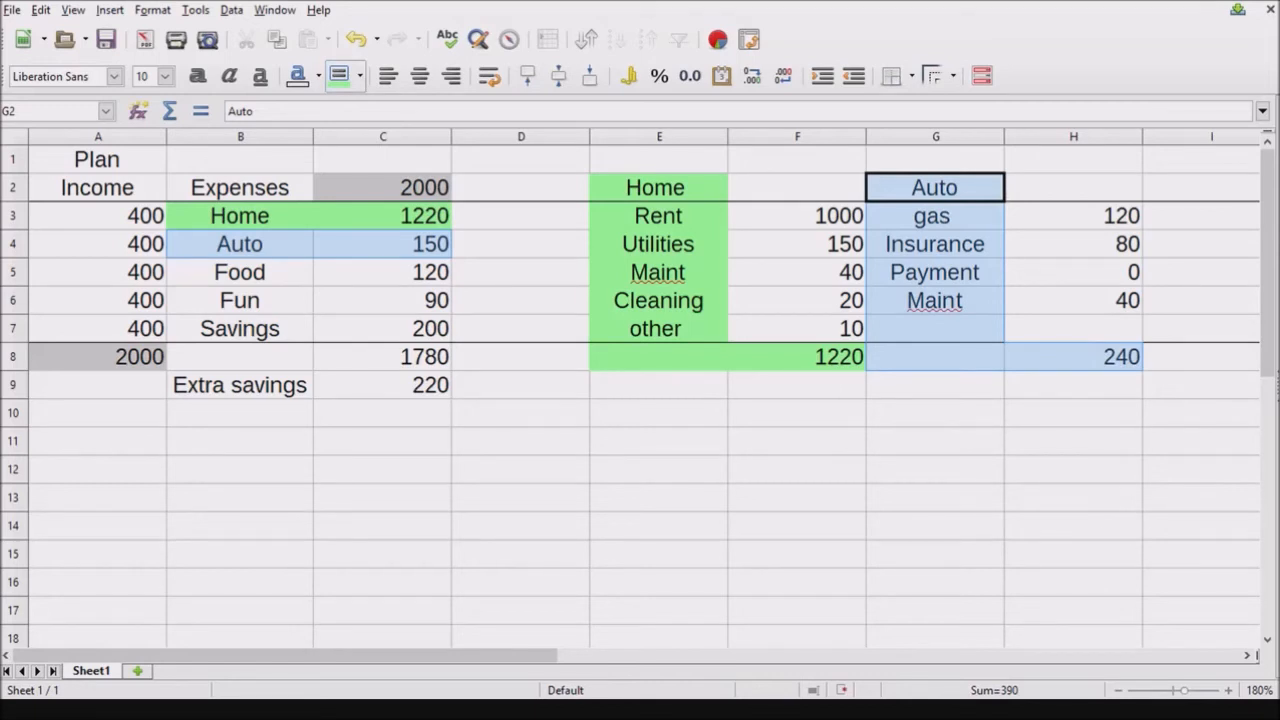
left_click(355, 253)
left_click(561, 366)
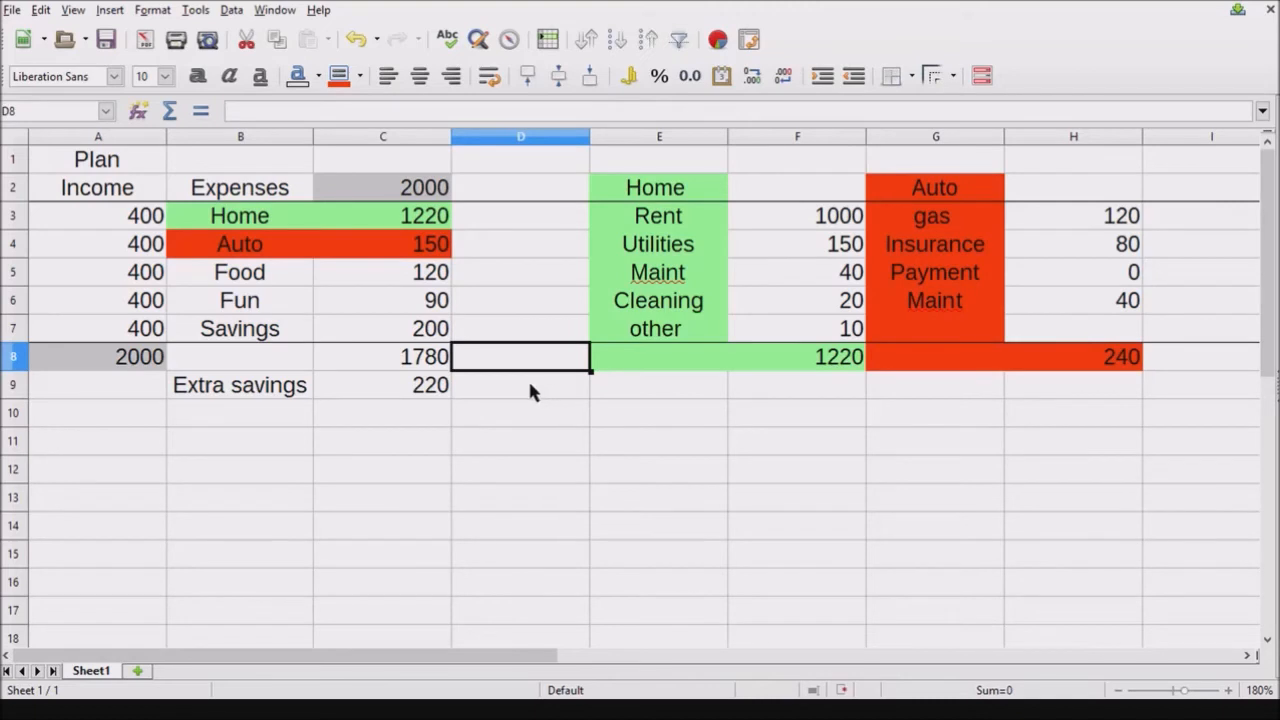
Change the fill of the Auto expense cells B4:C4, the auto cost labels G2:G8 and the total in H8 to orange
left_click_drag(238, 244, 375, 246)
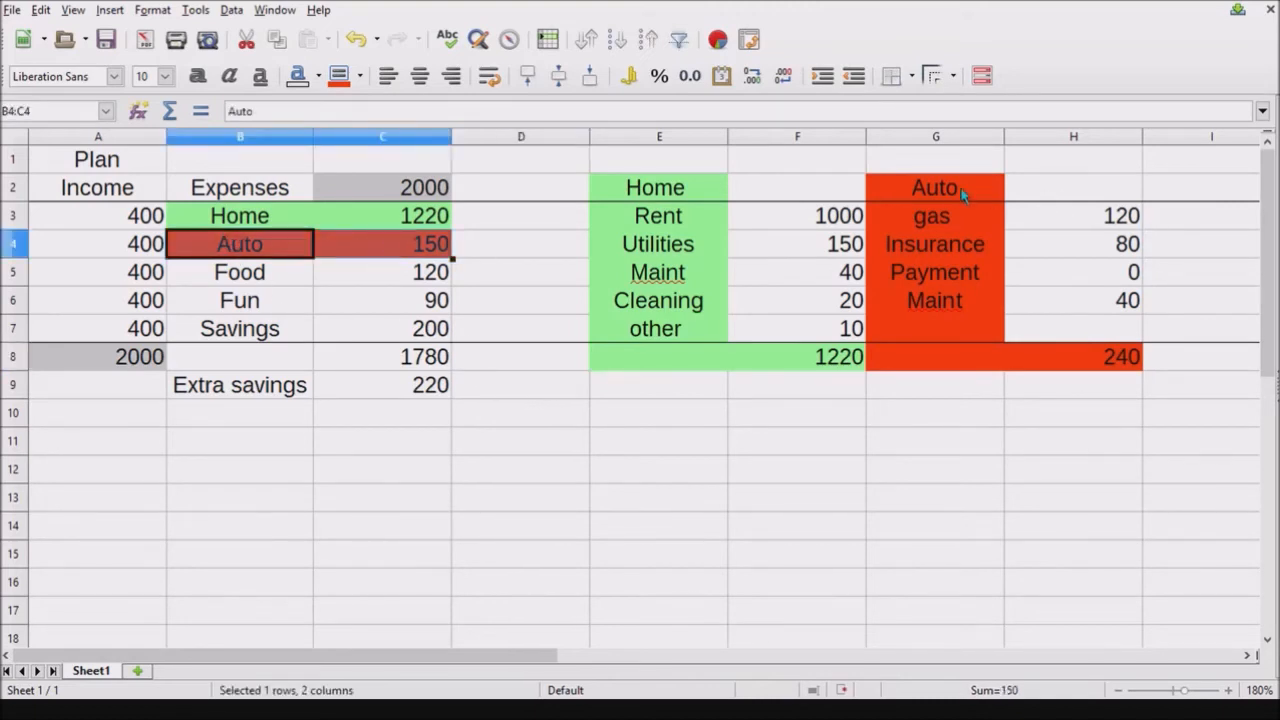
left_click_drag(930, 190, 928, 318)
left_click(1058, 356)
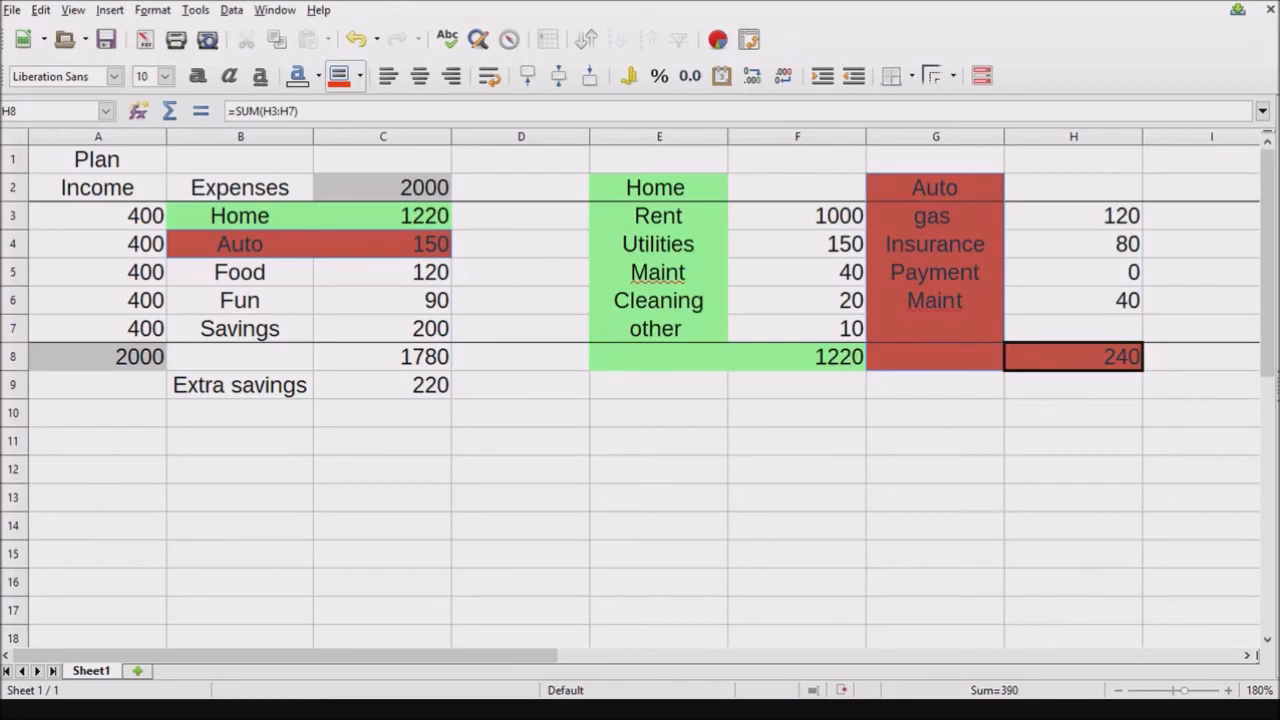
left_click(360, 238)
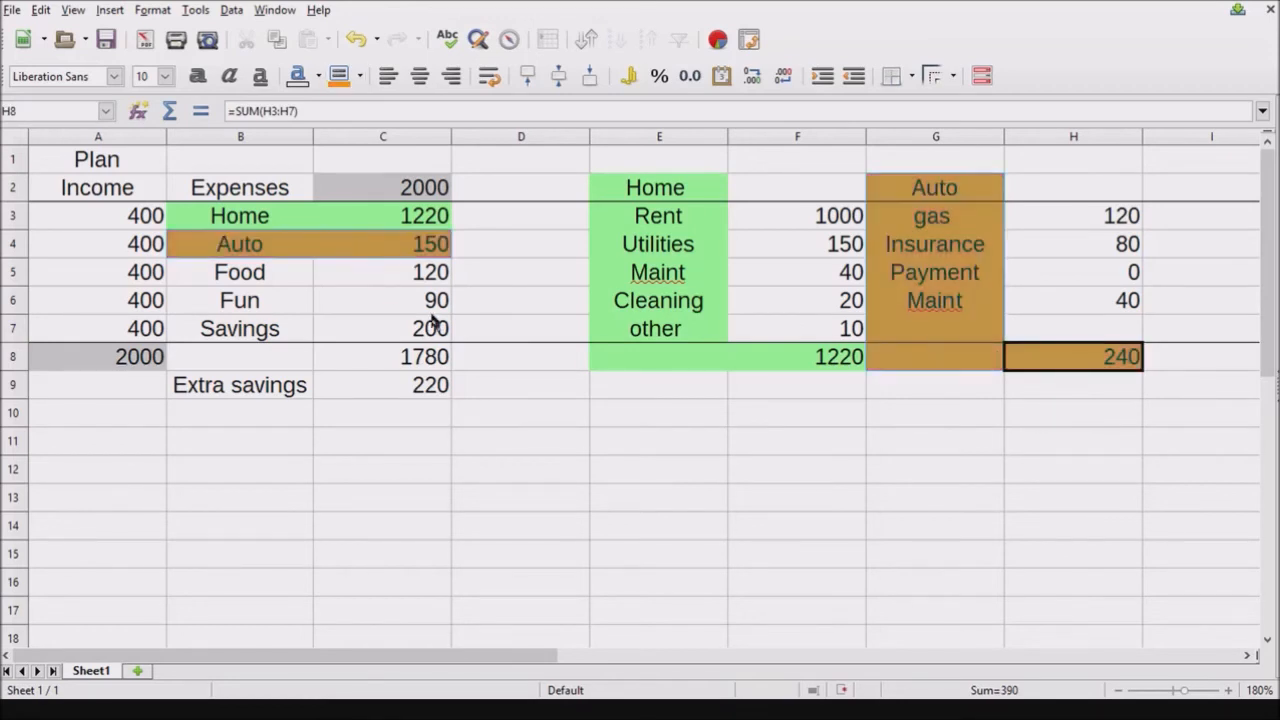
Examine which cells belong to the Auto expense: B4:C4, the auto cost labels G2:G8 and the amounts in H3:H8
left_click(964, 476)
left_click_drag(237, 258, 423, 251)
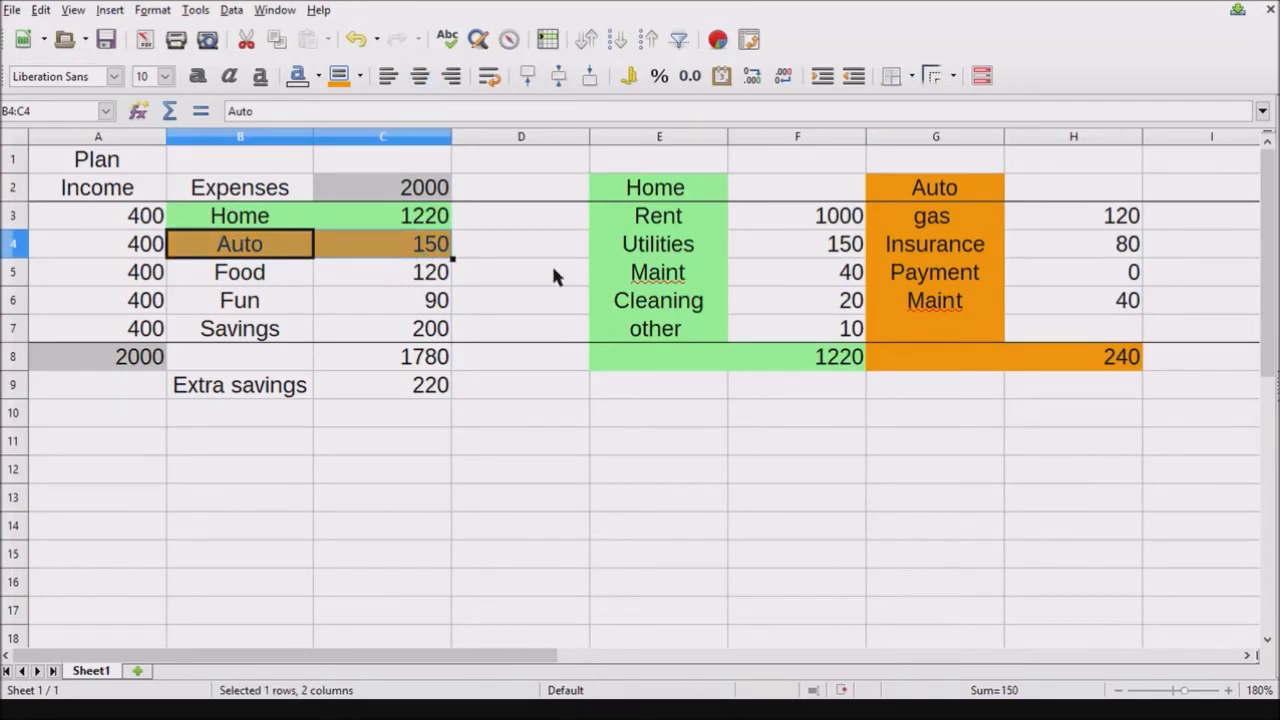
left_click(948, 187)
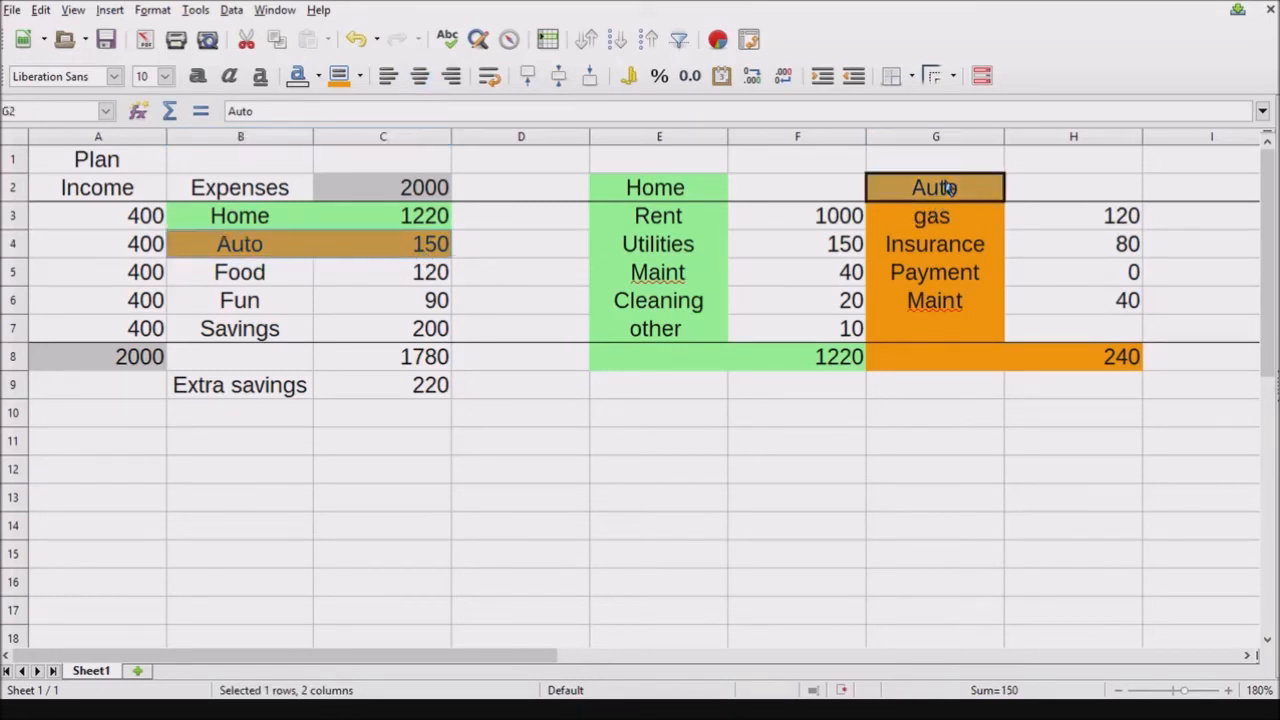
left_click(934, 226, "ctrl")
left_click(934, 300, "ctrl")
left_click(962, 357, "ctrl")
left_click(1078, 357, "ctrl")
left_click(974, 328, "ctrl")
left_click(972, 278, "ctrl")
left_click(980, 245, "ctrl")
left_click_drag(1090, 216, 1097, 358)
left_click_drag(1088, 218, 1086, 331)
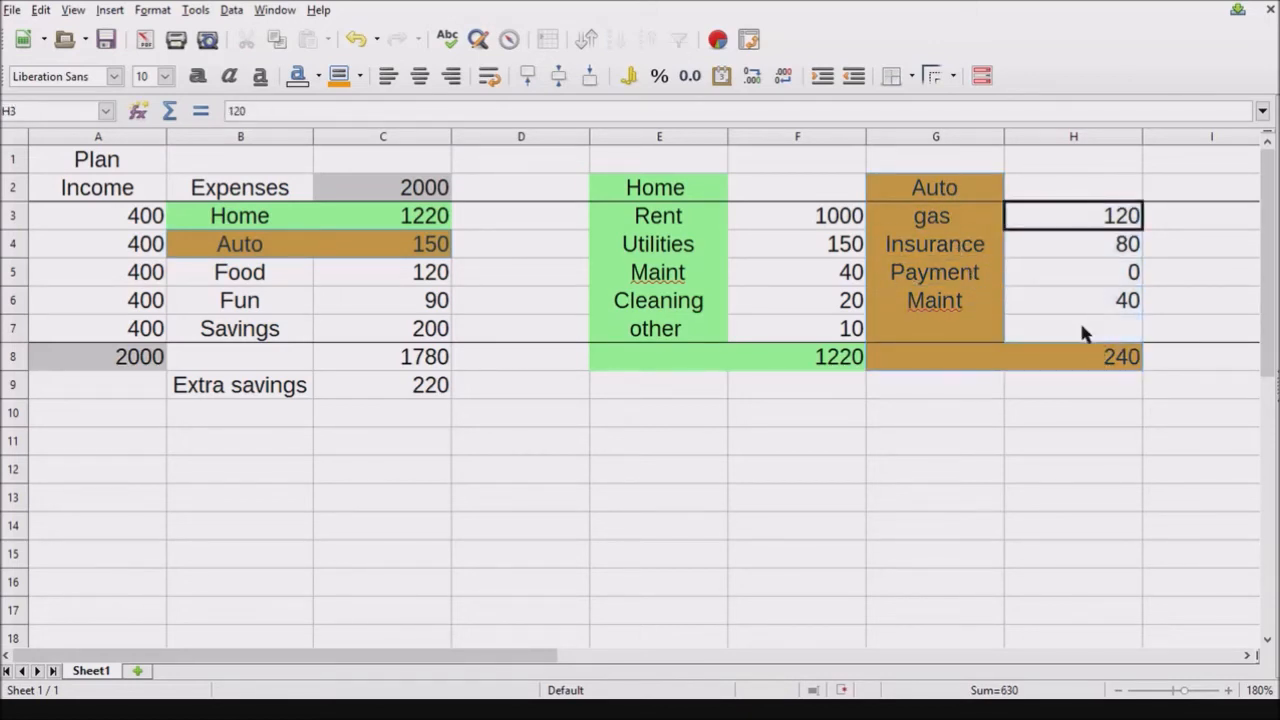
left_click(755, 307)
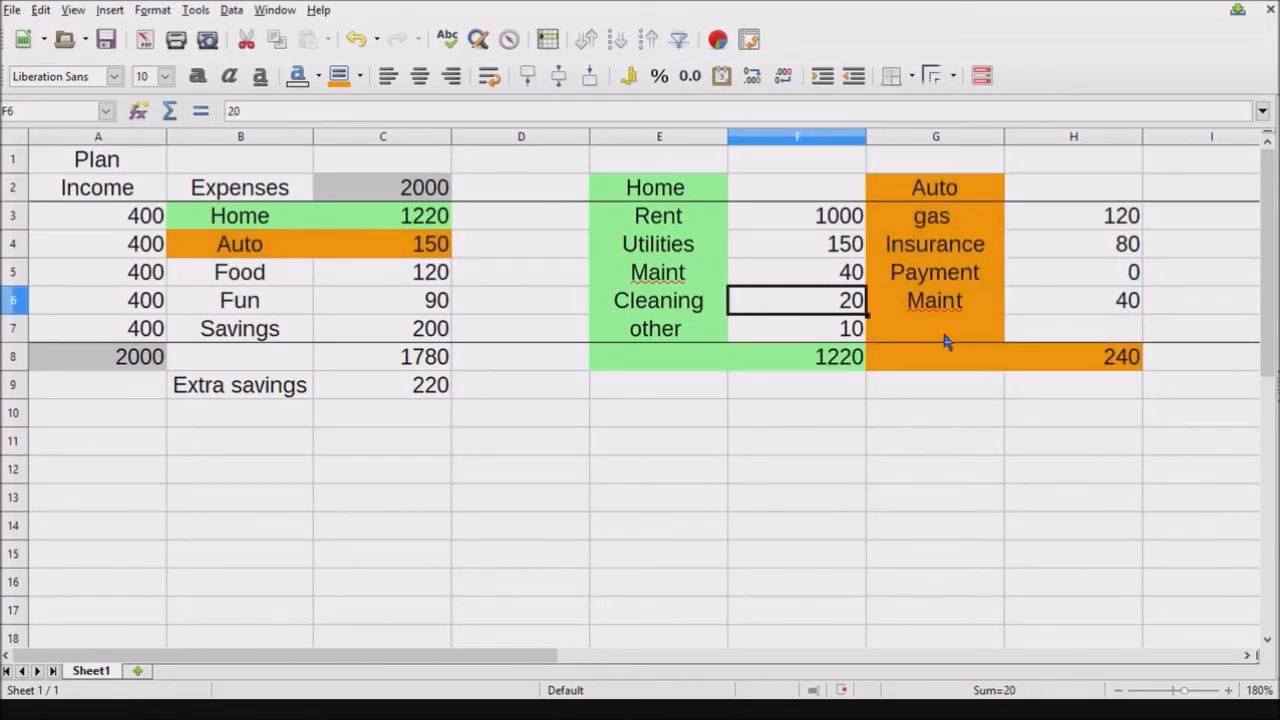
Link the Auto expense amount in C4 to the auto cost total in H8
left_click(349, 243)
type("=")
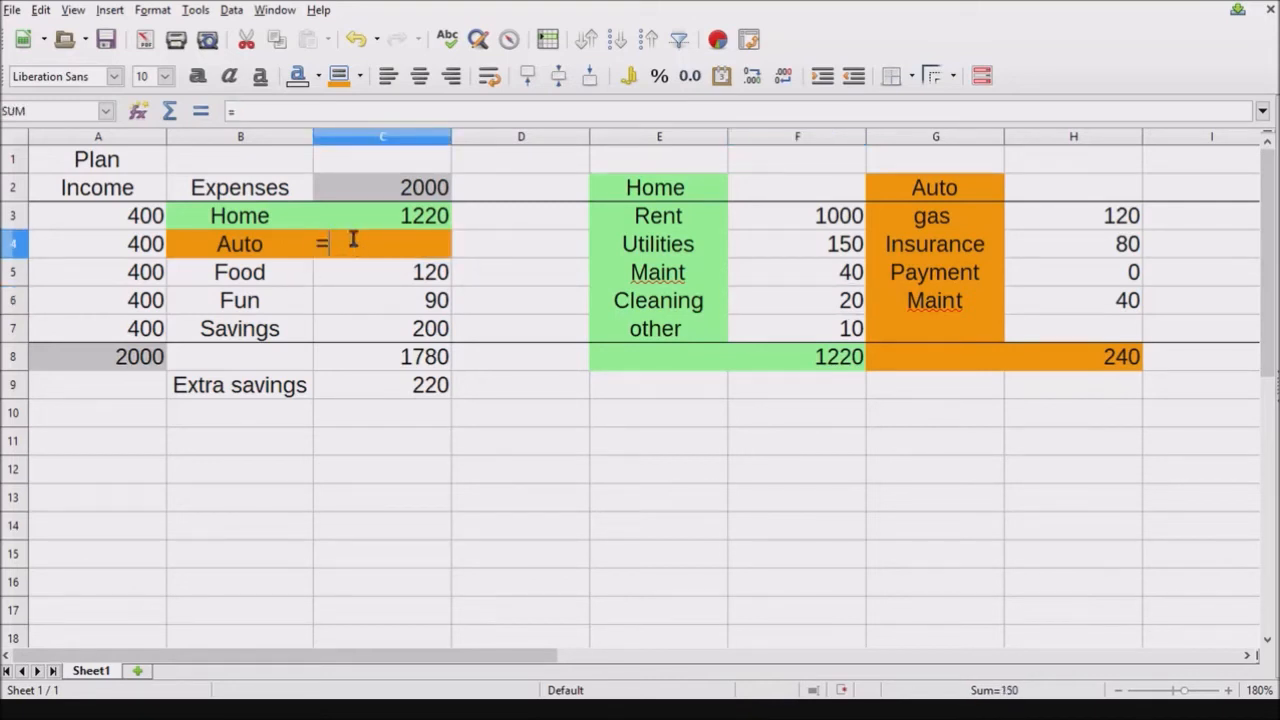
left_click(1073, 362)
key("Return")
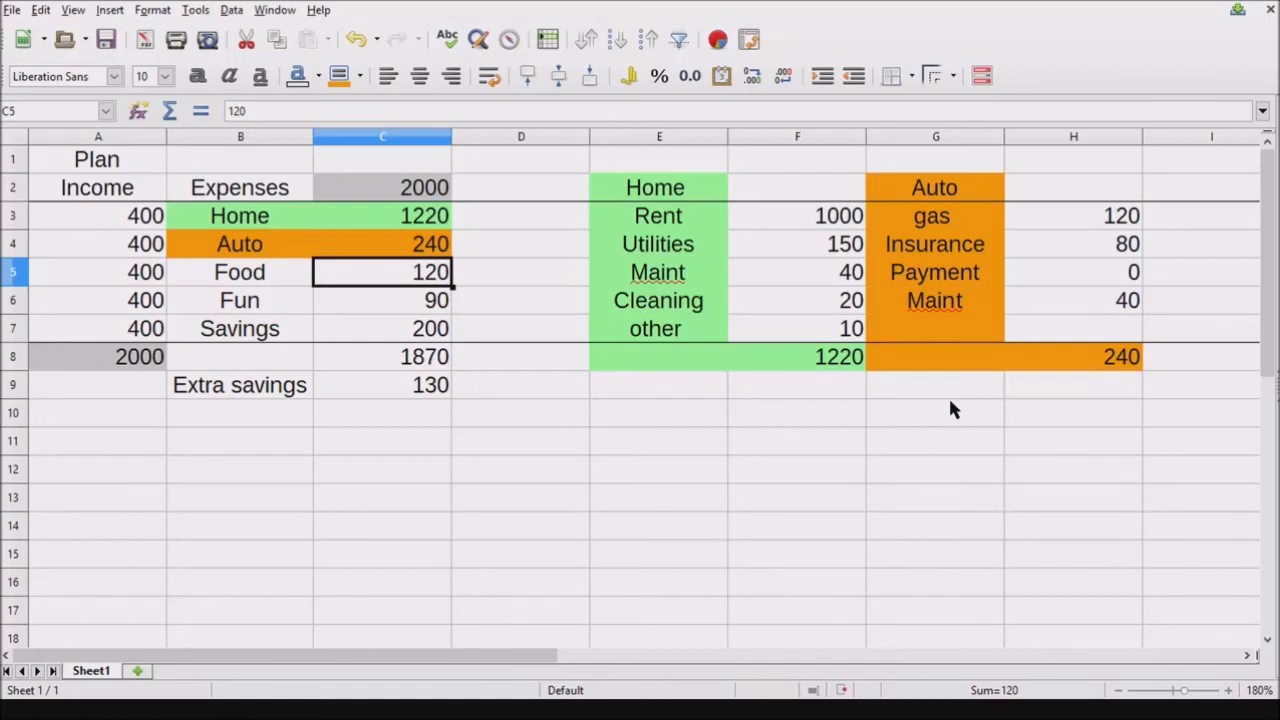
Copy the budget plan and its cost breakdowns in A2:H8 and paste them starting at A12
left_click_drag(1117, 368, 52, 187)
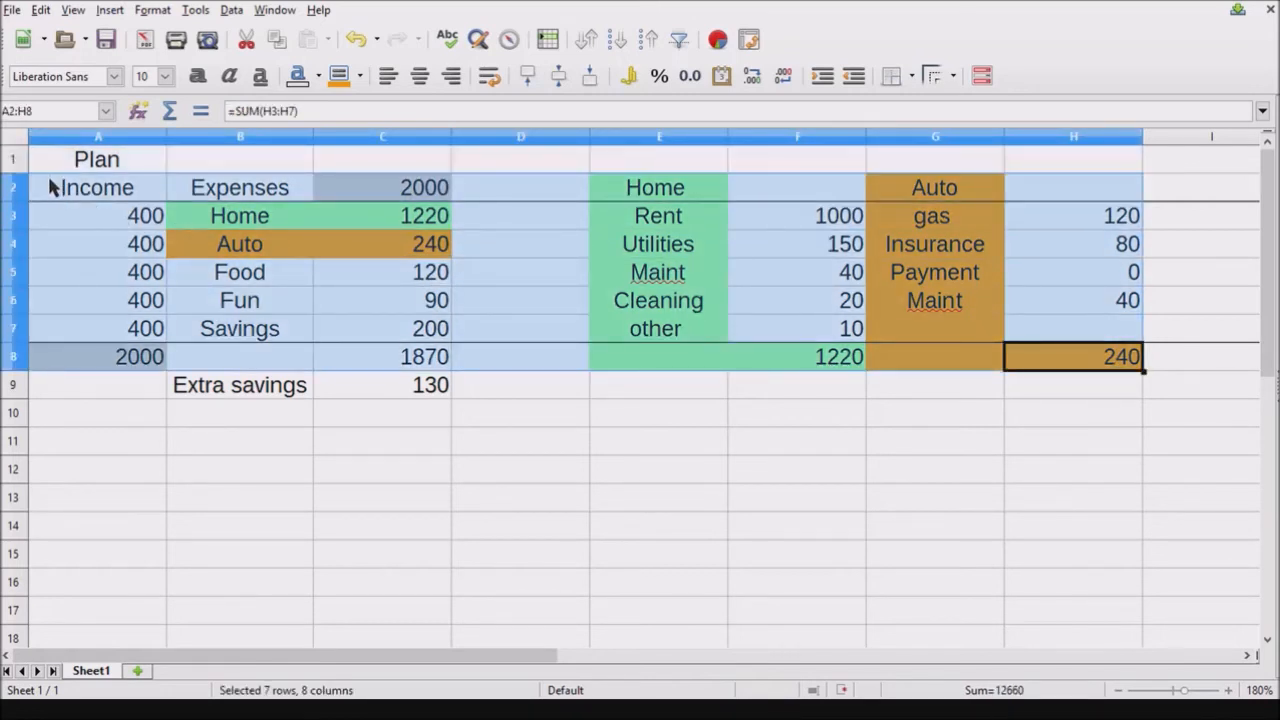
key("ctrl+c")
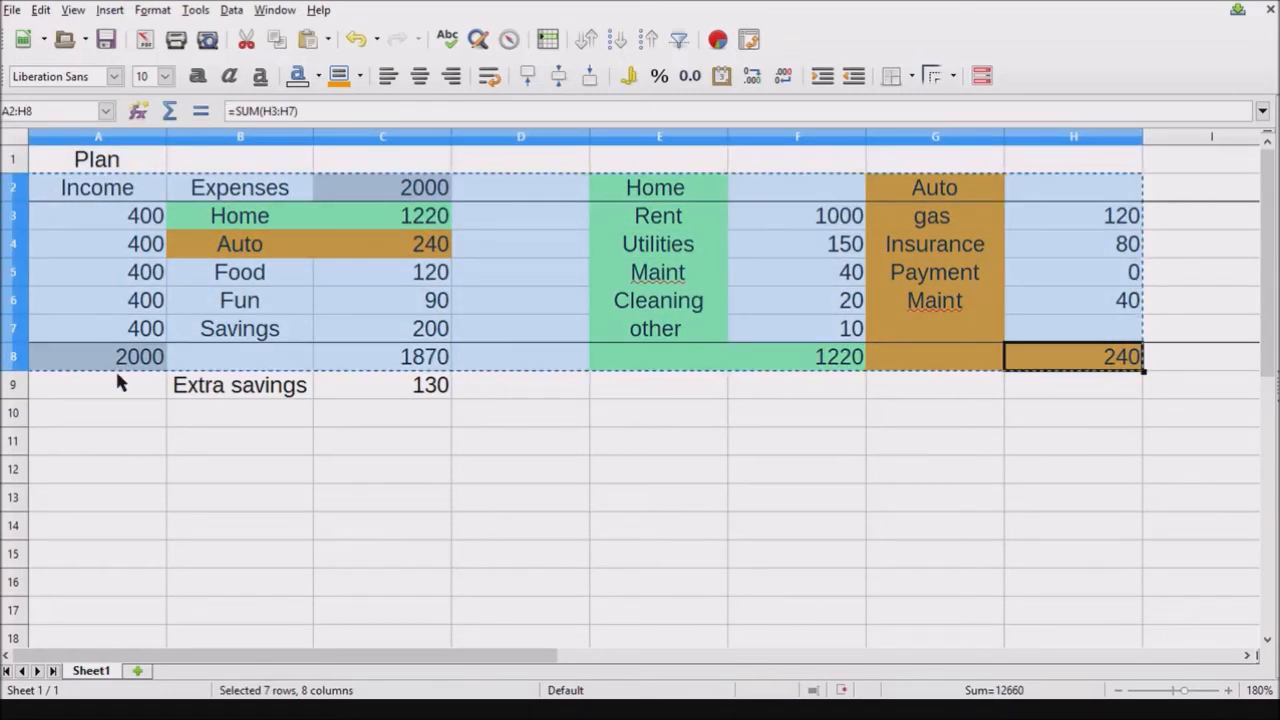
left_click(91, 471)
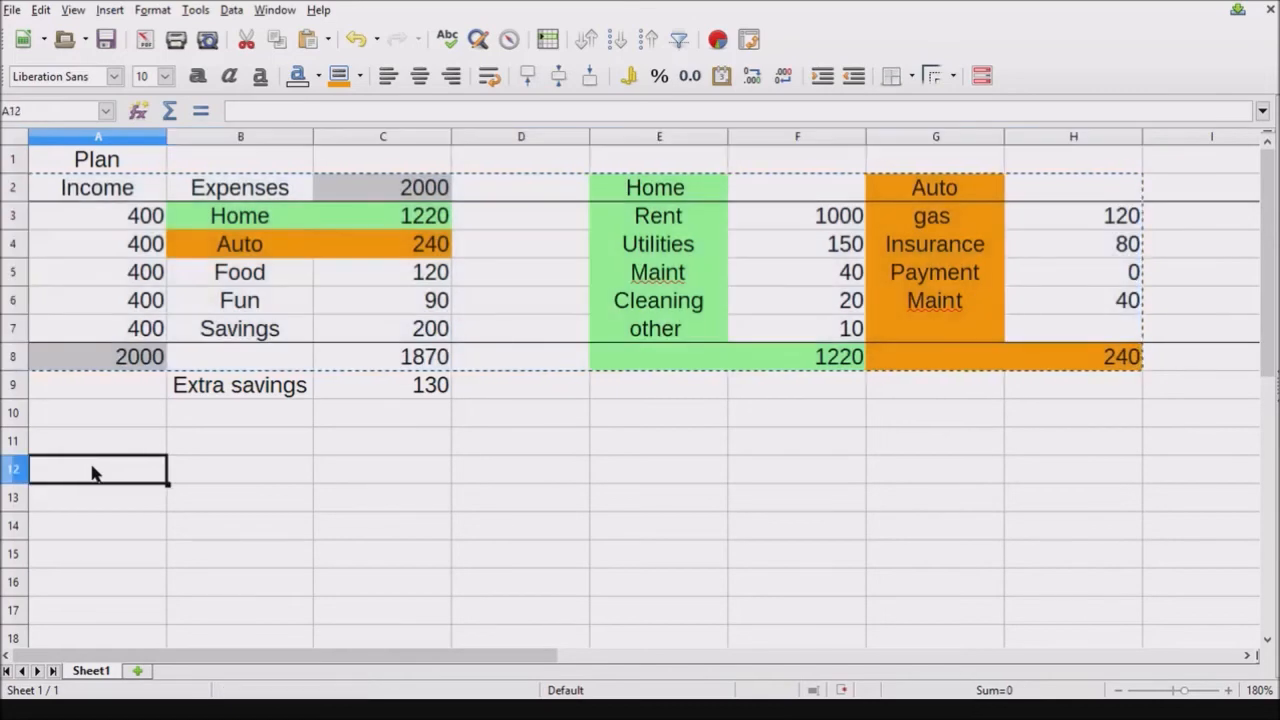
key("ctrl+v")
scroll(79, 390, "down", 3)
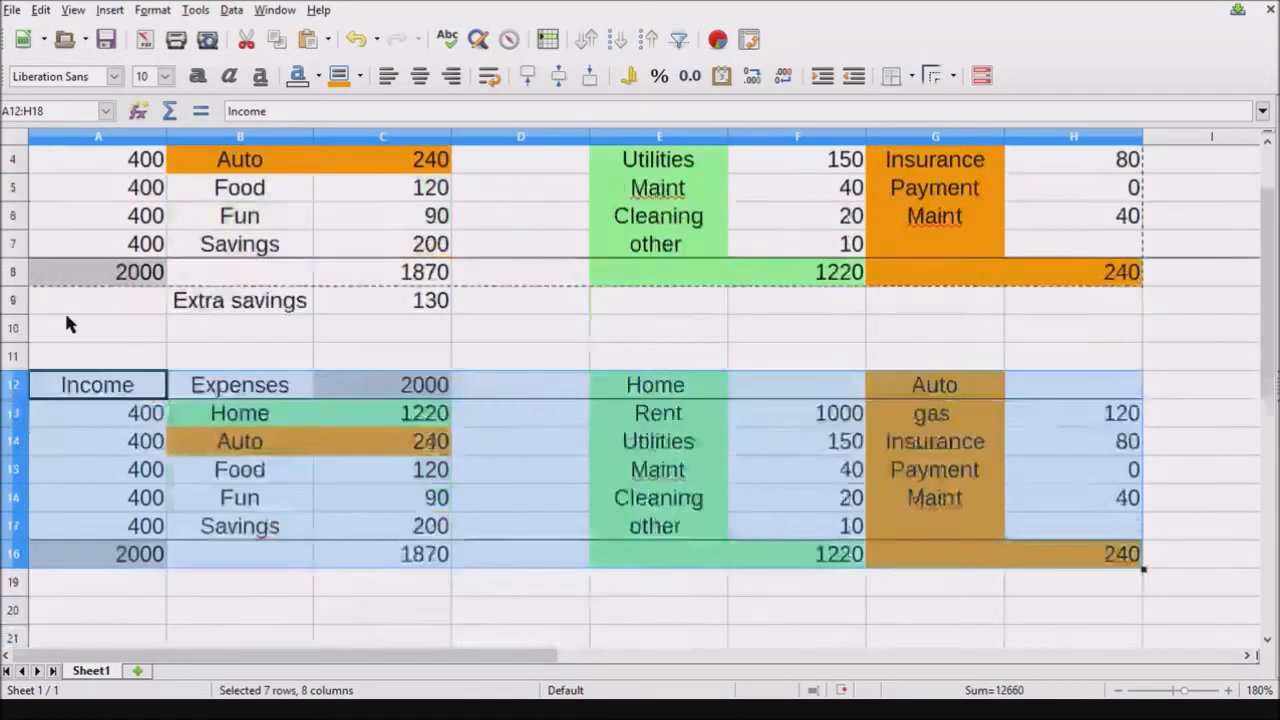
scroll(70, 318, "up", 3)
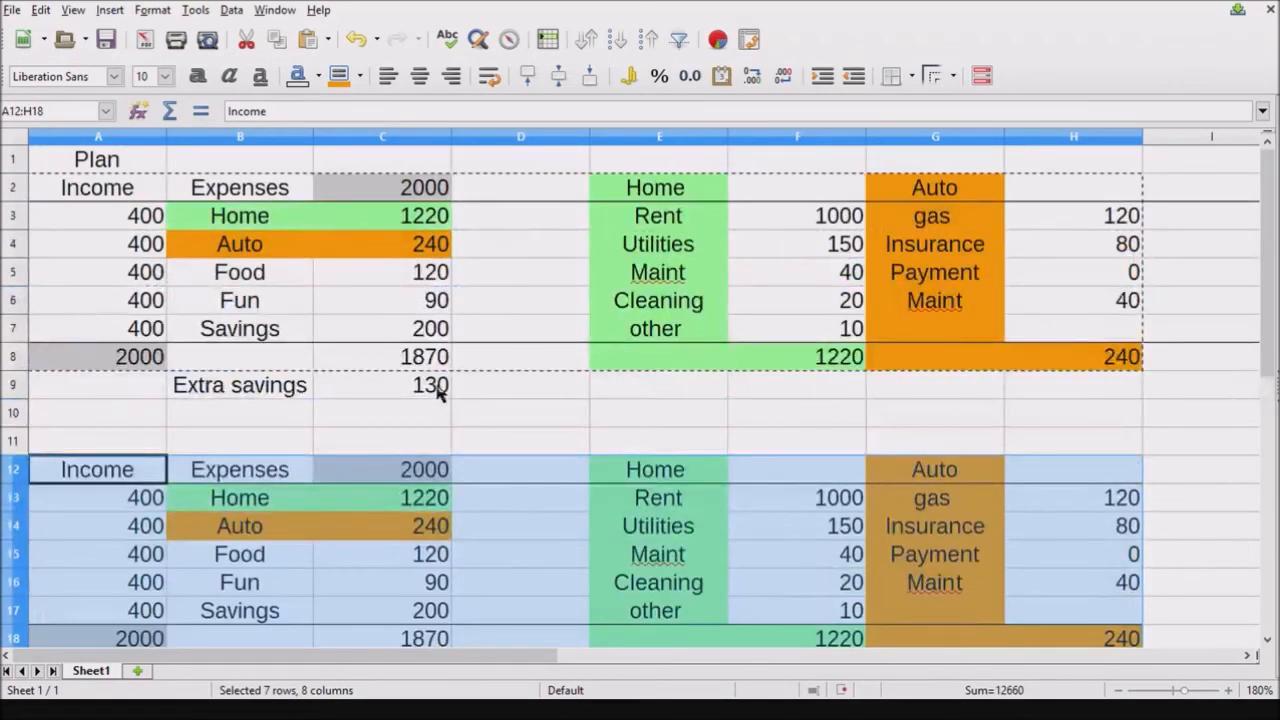
Copy the Extra savings label and amount in B9:C9 into B19:C19 below the duplicated table
left_click(430, 390)
left_click_drag(300, 390, 334, 380)
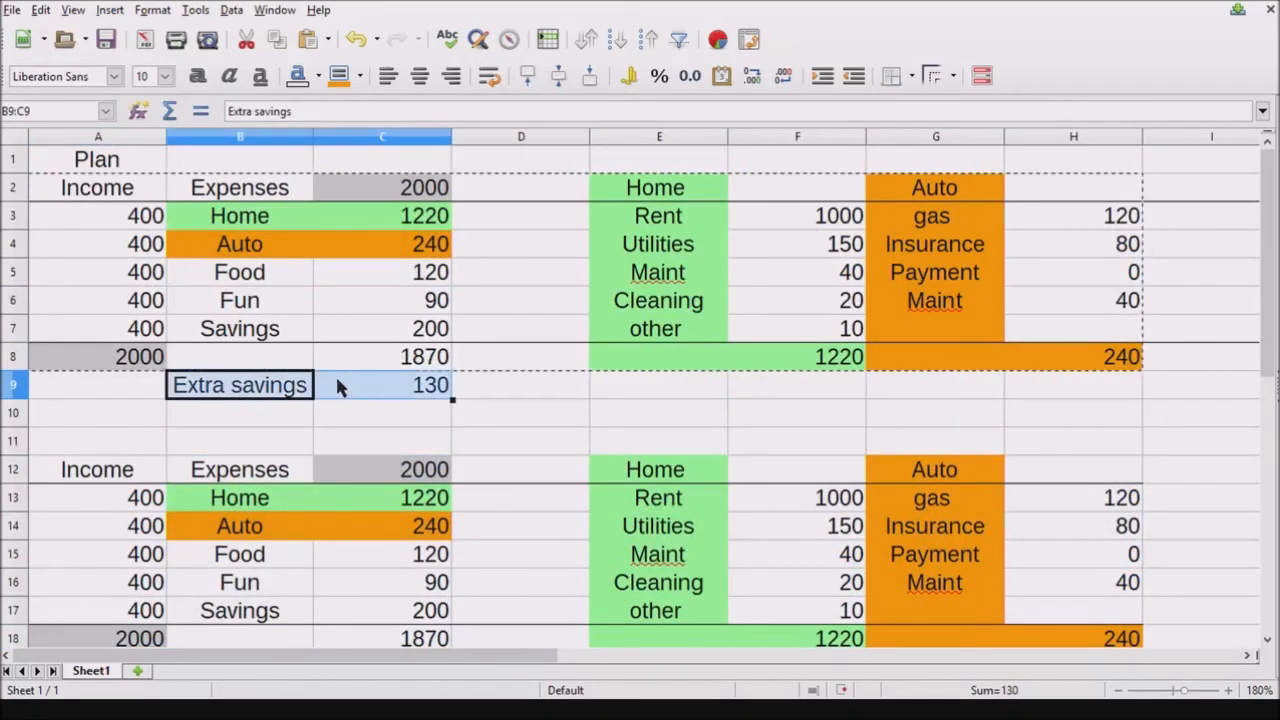
scroll(361, 380, "down", 3)
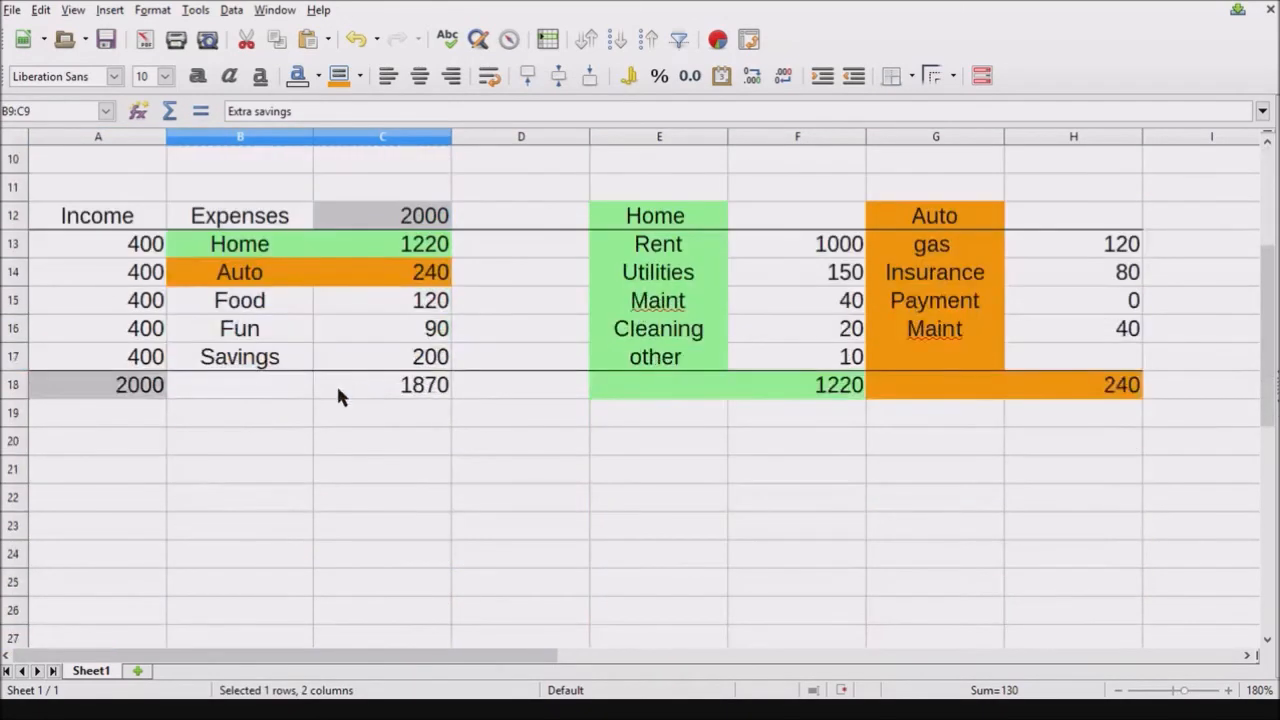
left_click(220, 415)
key("ctrl+v")
left_click(326, 468)
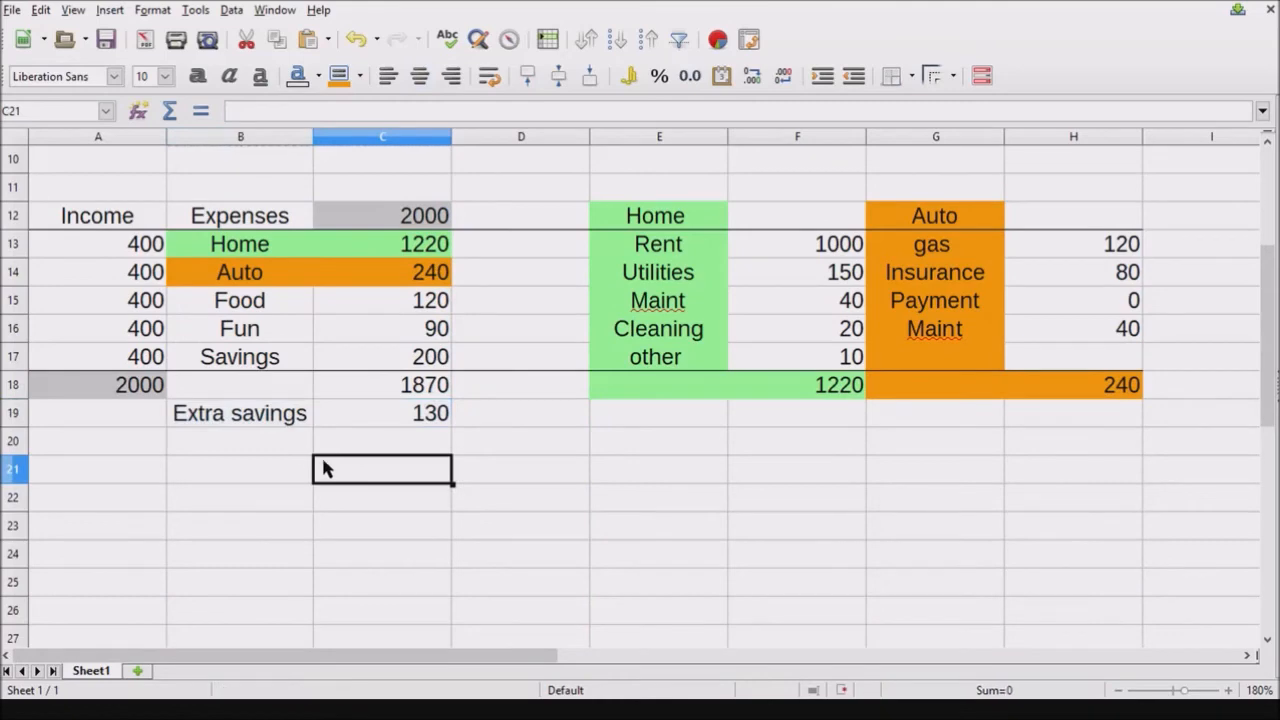
Check the copied Extra savings formula in C19 and view both budget tables together
left_click(424, 420)
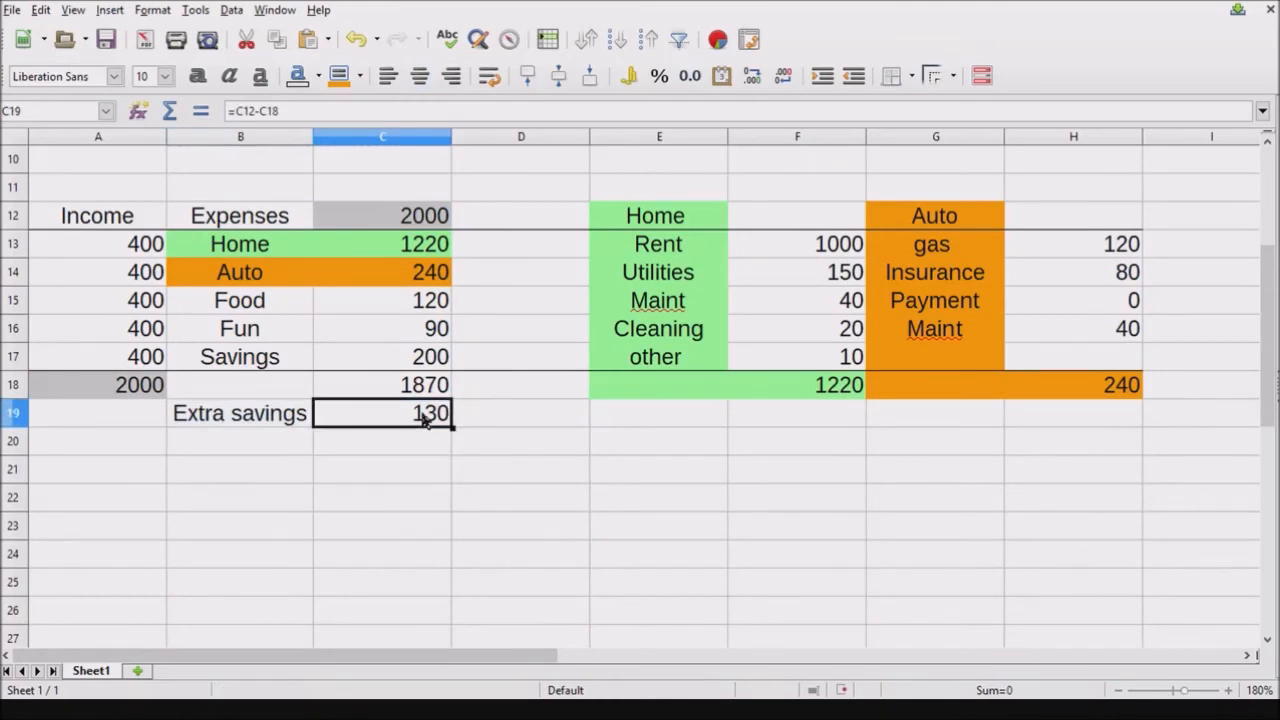
scroll(355, 390, "up", 3)
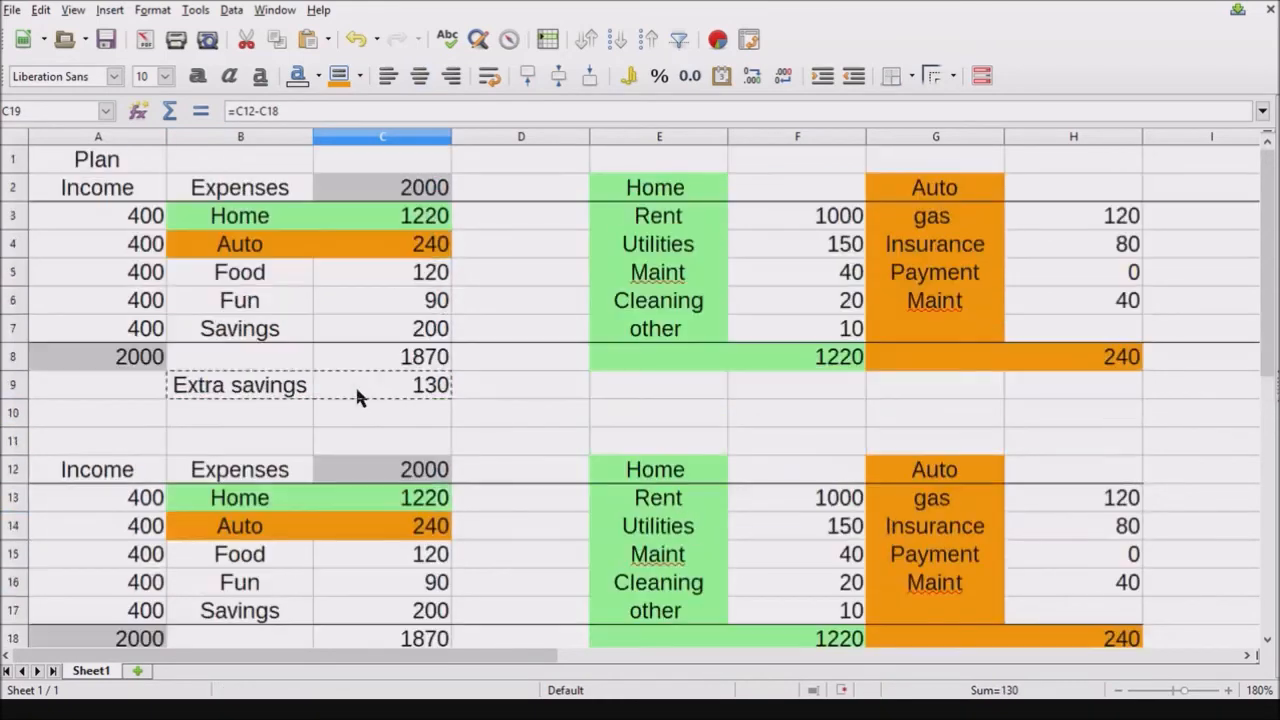
scroll(355, 395, "down", 2)
scroll(352, 395, "up", 2)
scroll(354, 395, "down", 2)
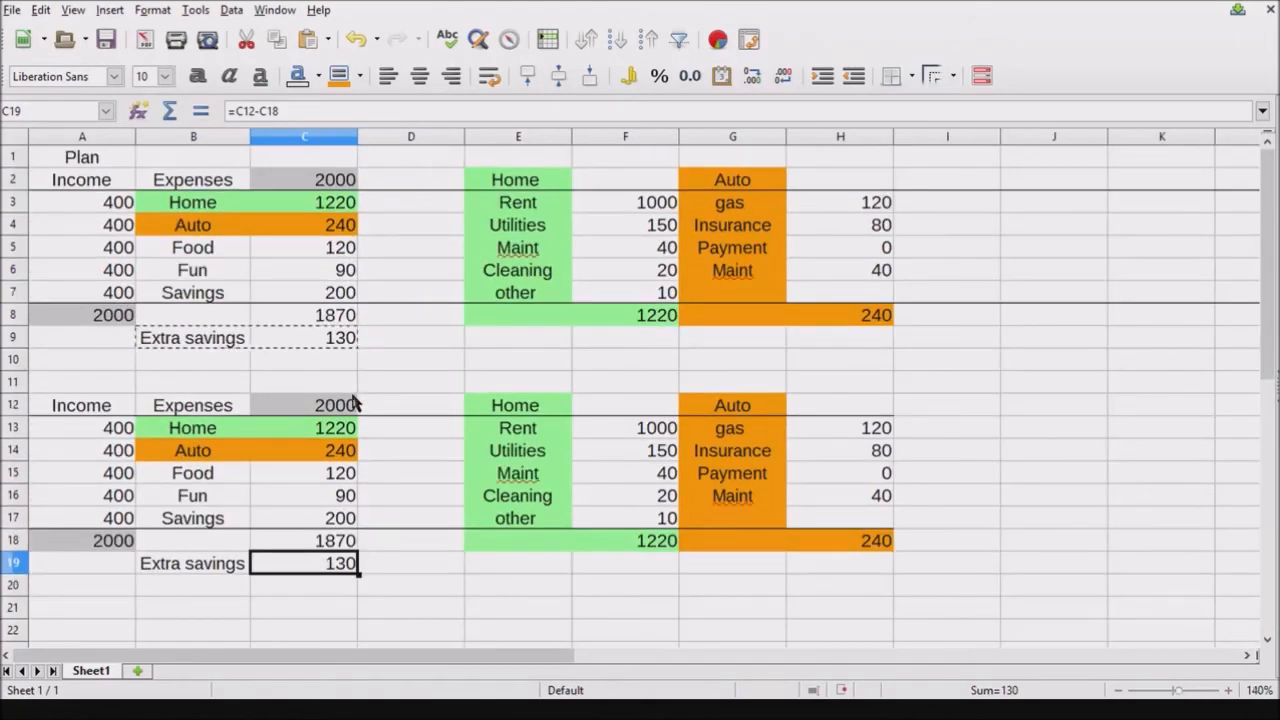
scroll(354, 397, "up", 2)
scroll(352, 400, "down", 1)
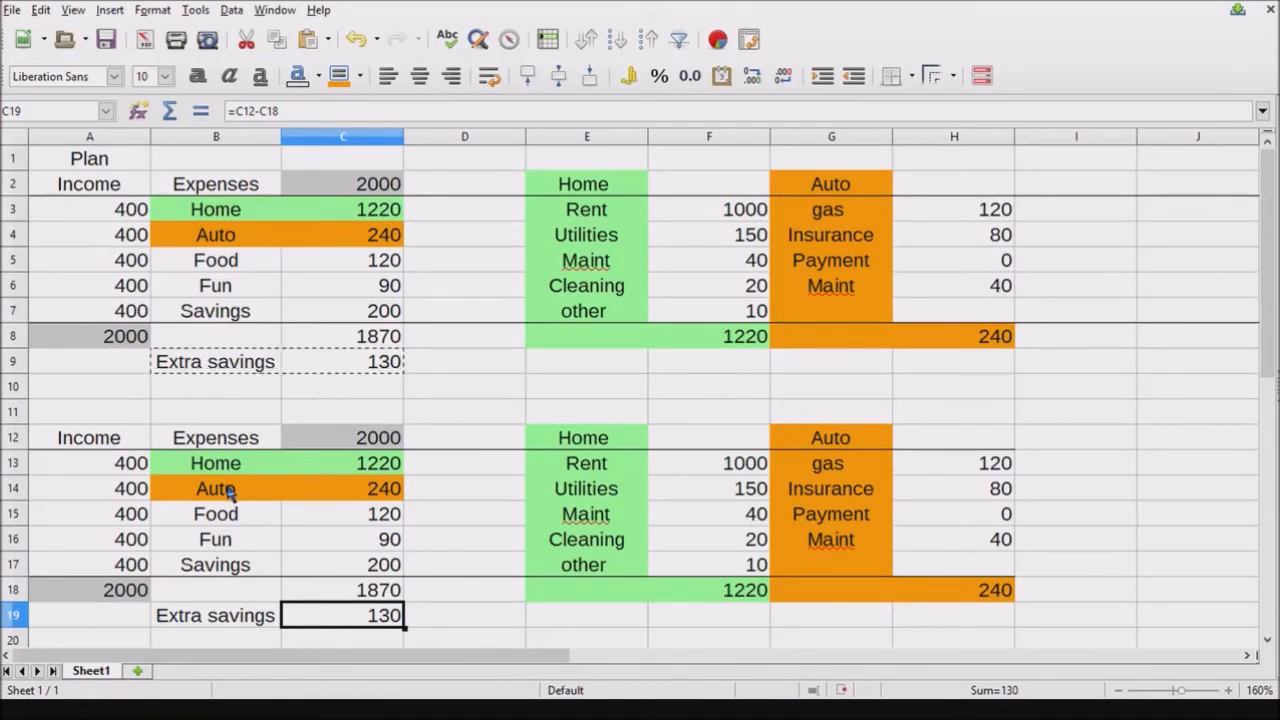
Compare the original plan with its copy in A12:H19, including the income totals in A8 and A18
left_click(72, 190)
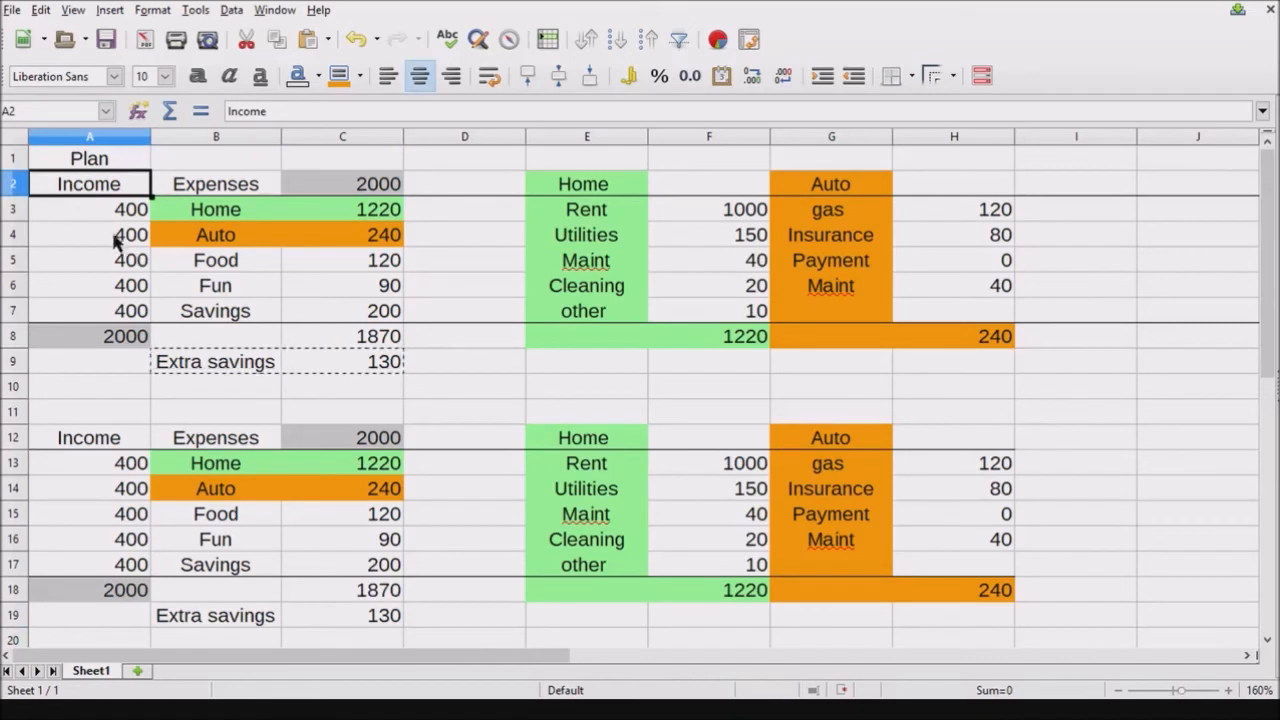
left_click(62, 442)
left_click_drag(62, 442, 994, 617)
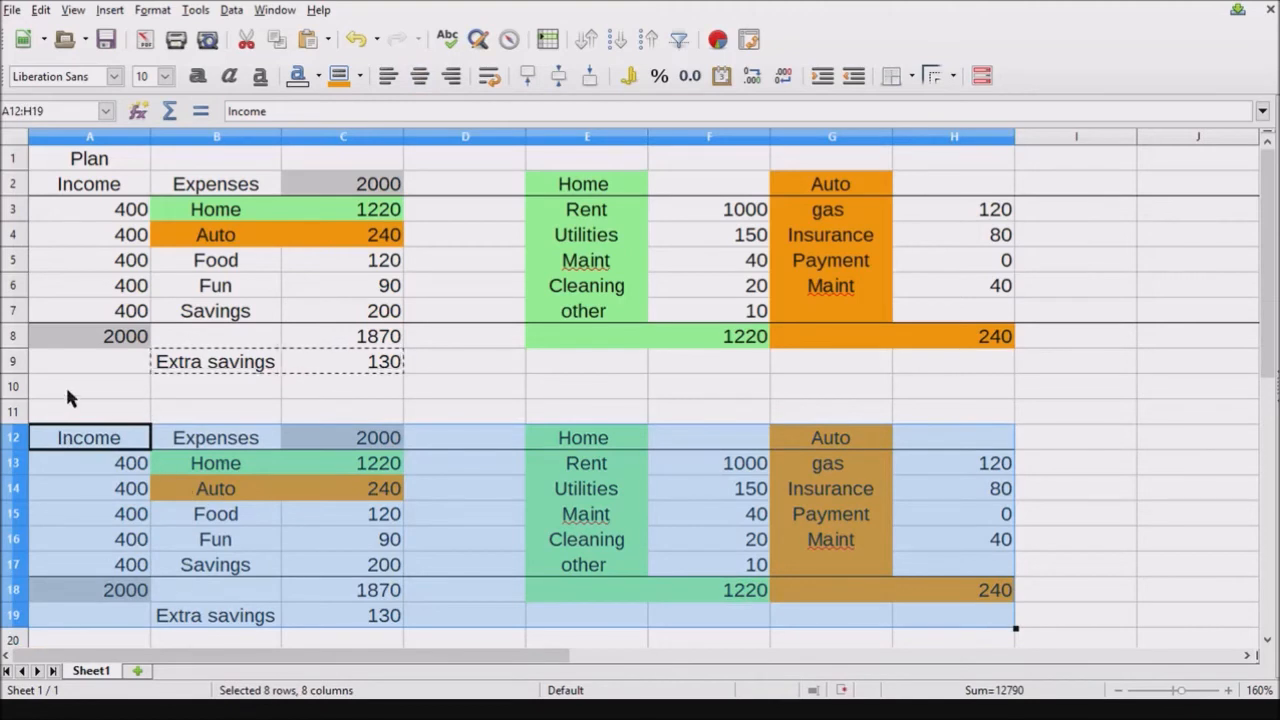
left_click(113, 340)
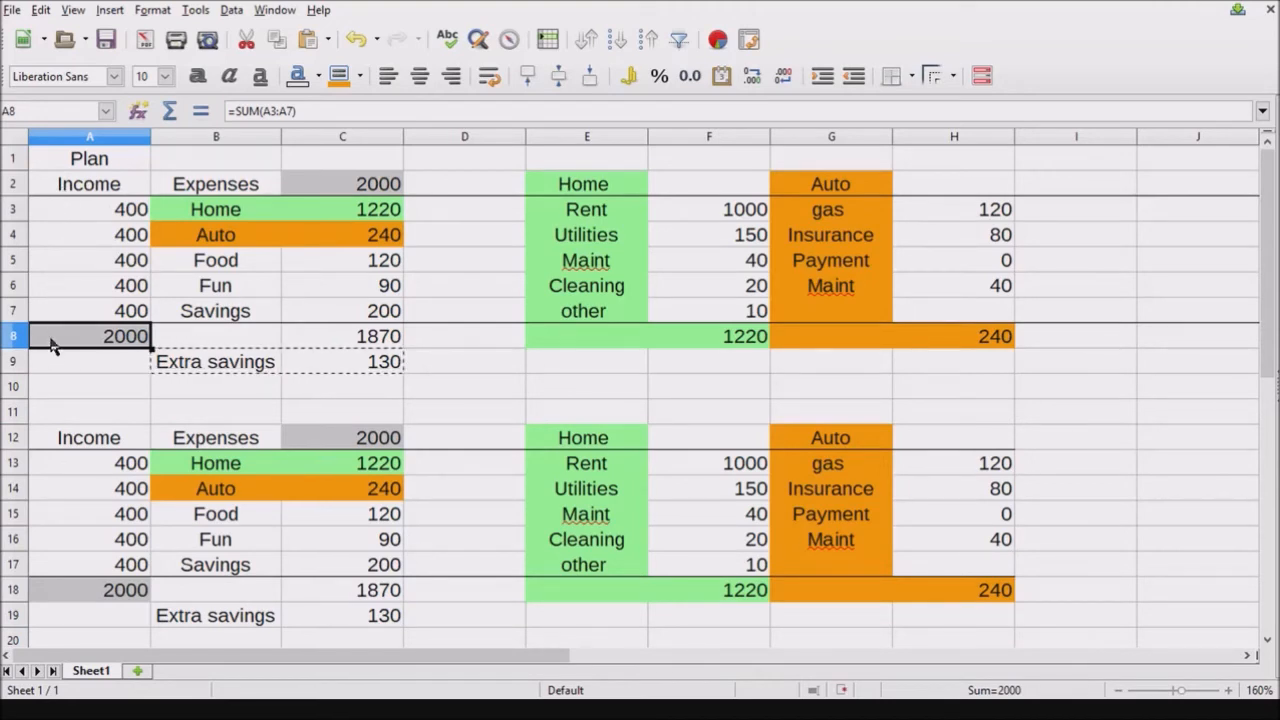
left_click(72, 190)
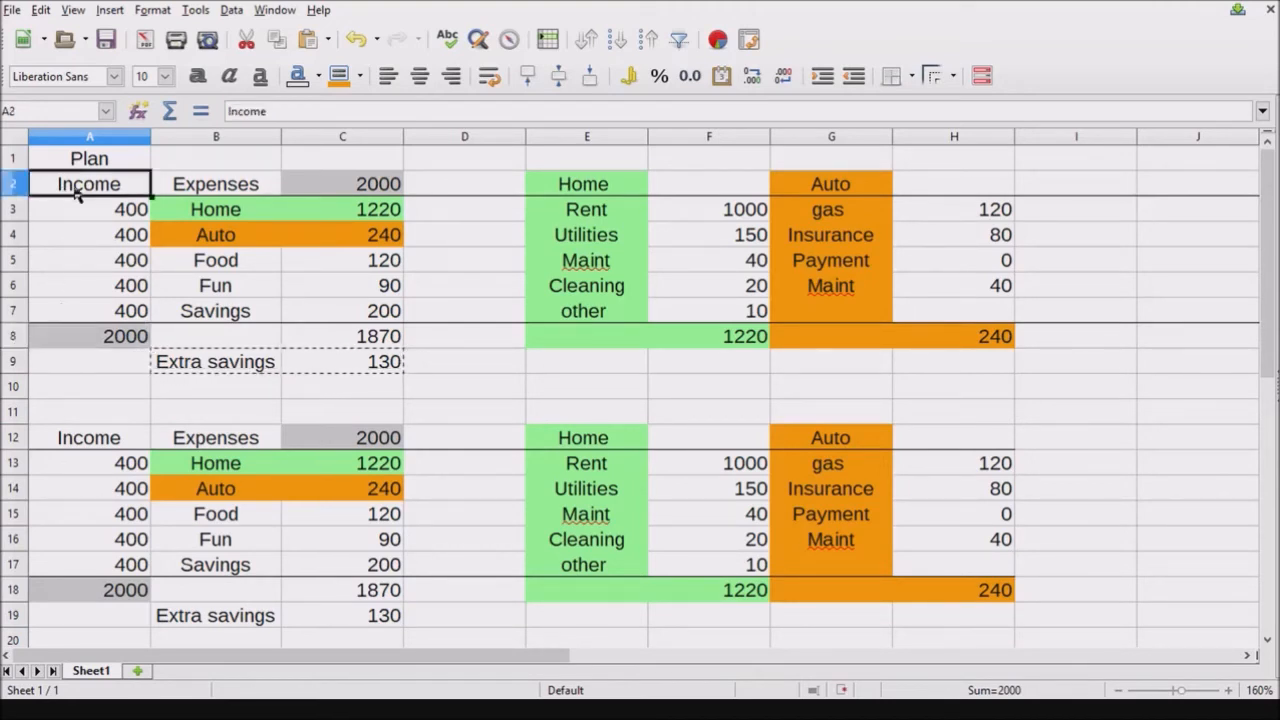
left_click(64, 338)
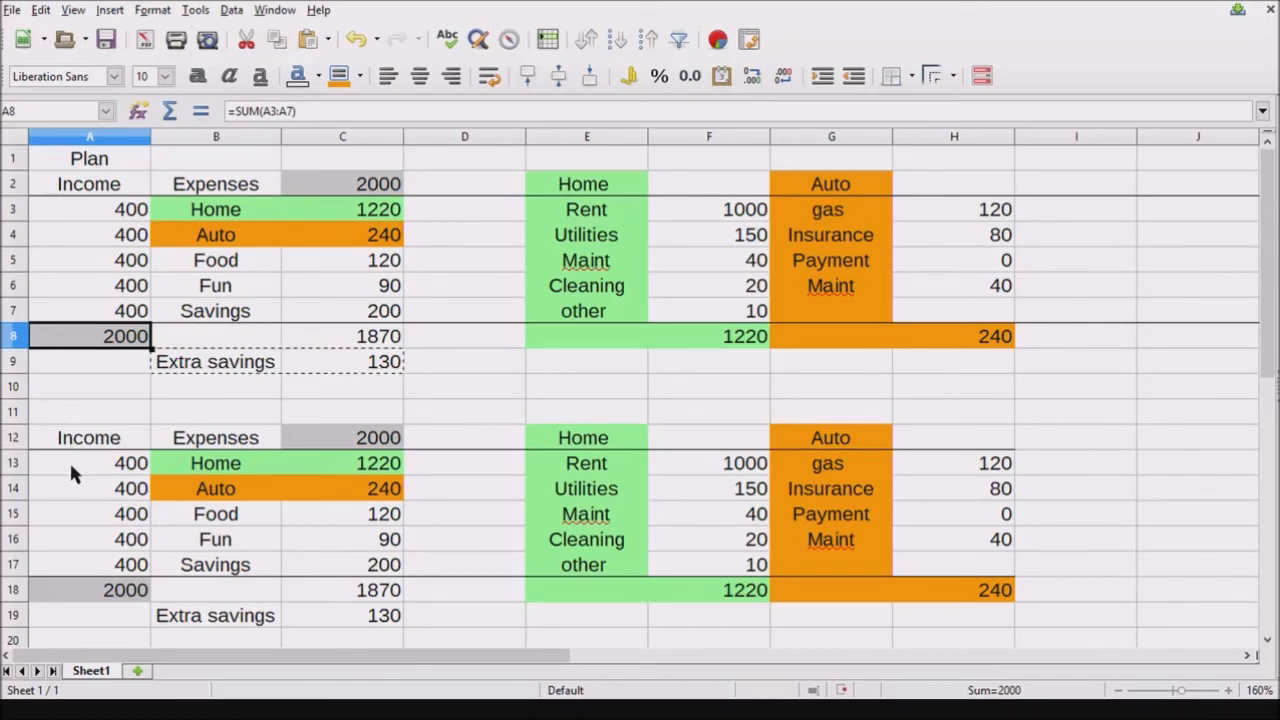
left_click(90, 590)
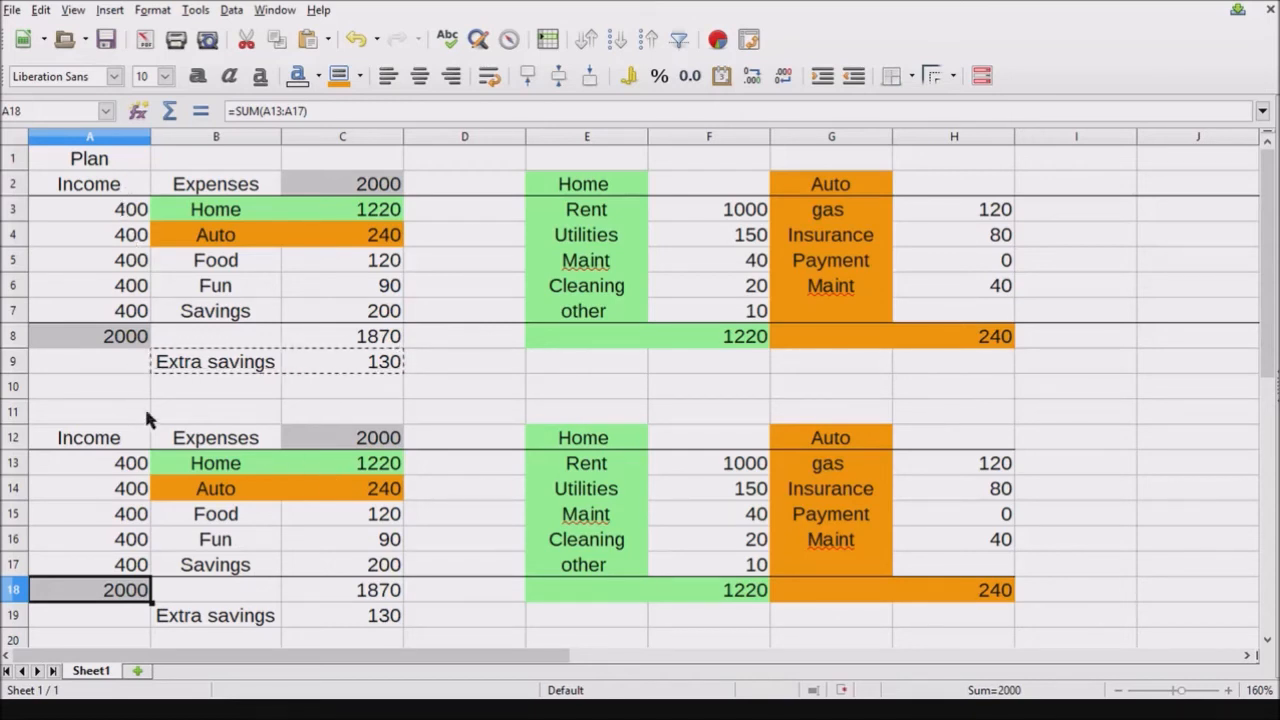
Enter the incomes 420, 350, 600, 400 and 0 in A13:A17 of the copied table
left_click(107, 470)
type("420")
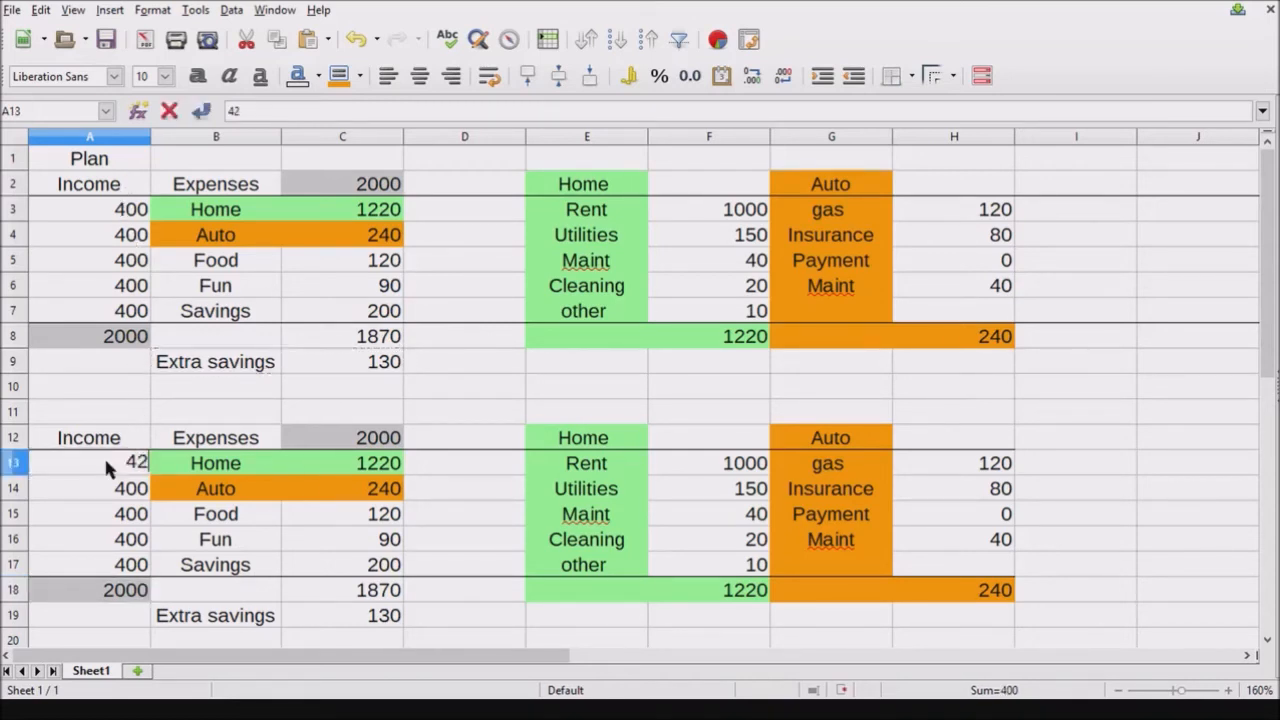
key("Return")
type("350")
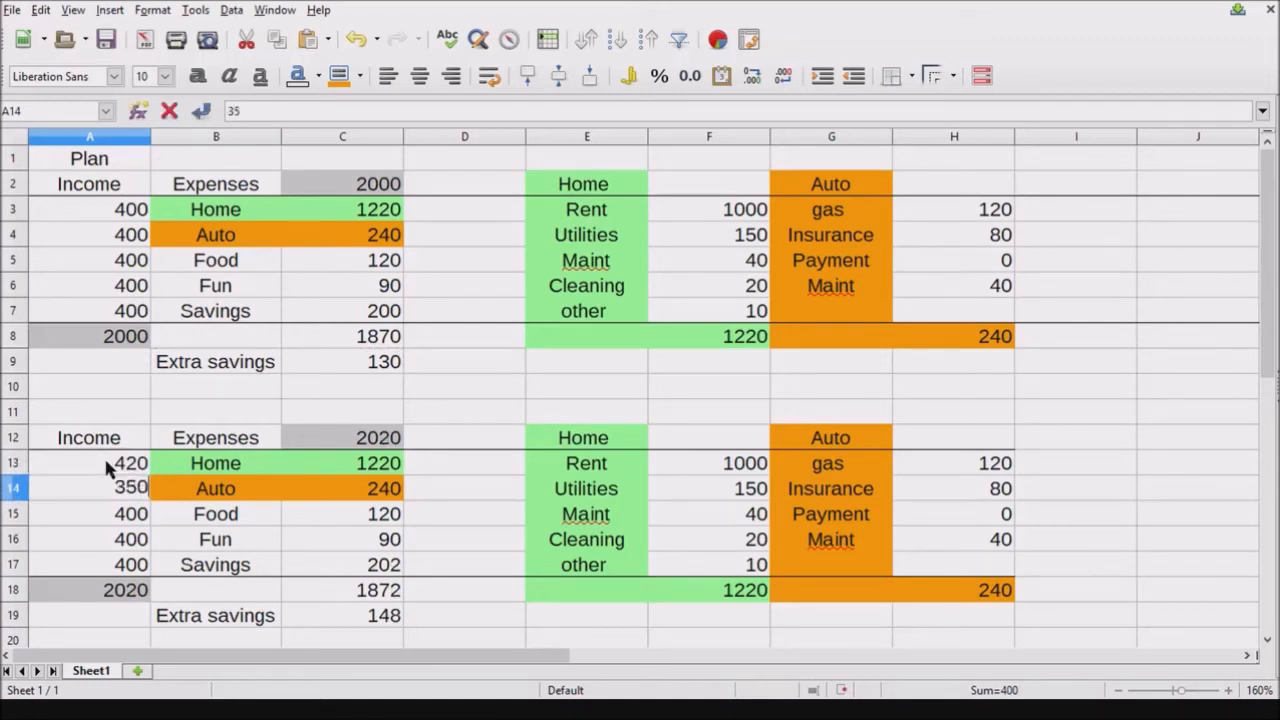
key("Return")
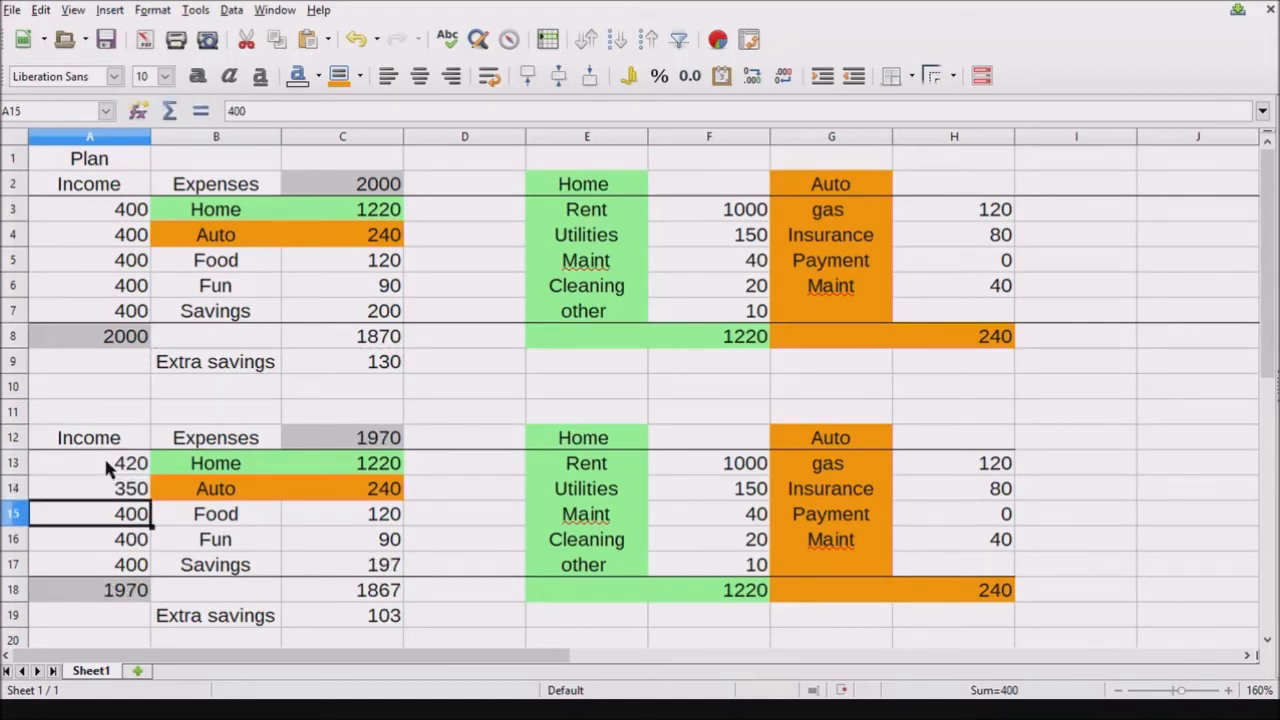
type("600")
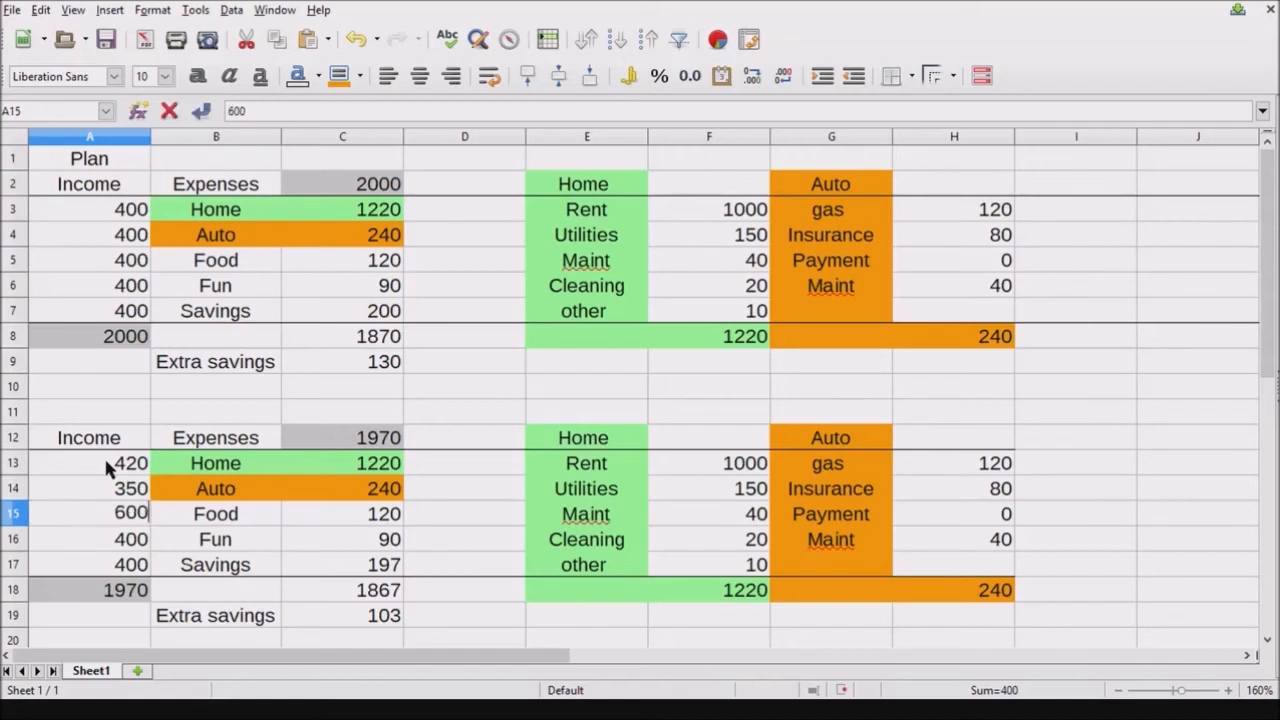
key("Return")
type("40")
key("Return")
key("Up")
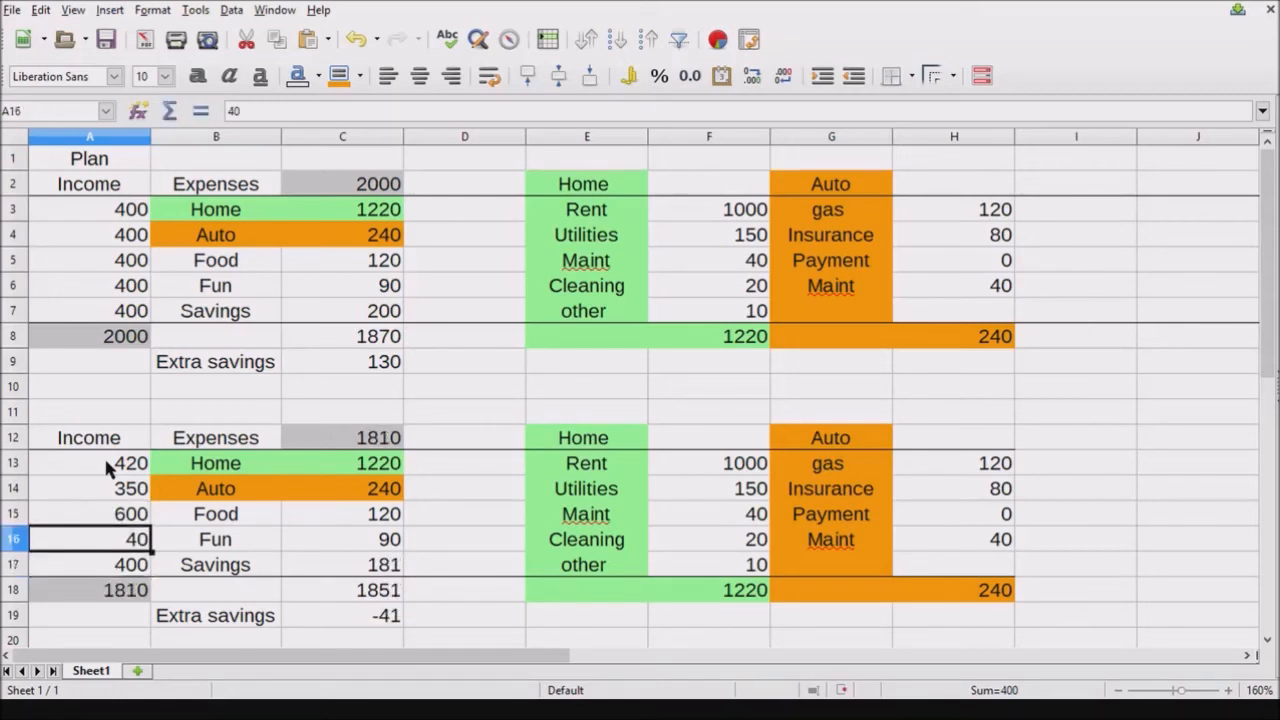
type("400")
key("Return")
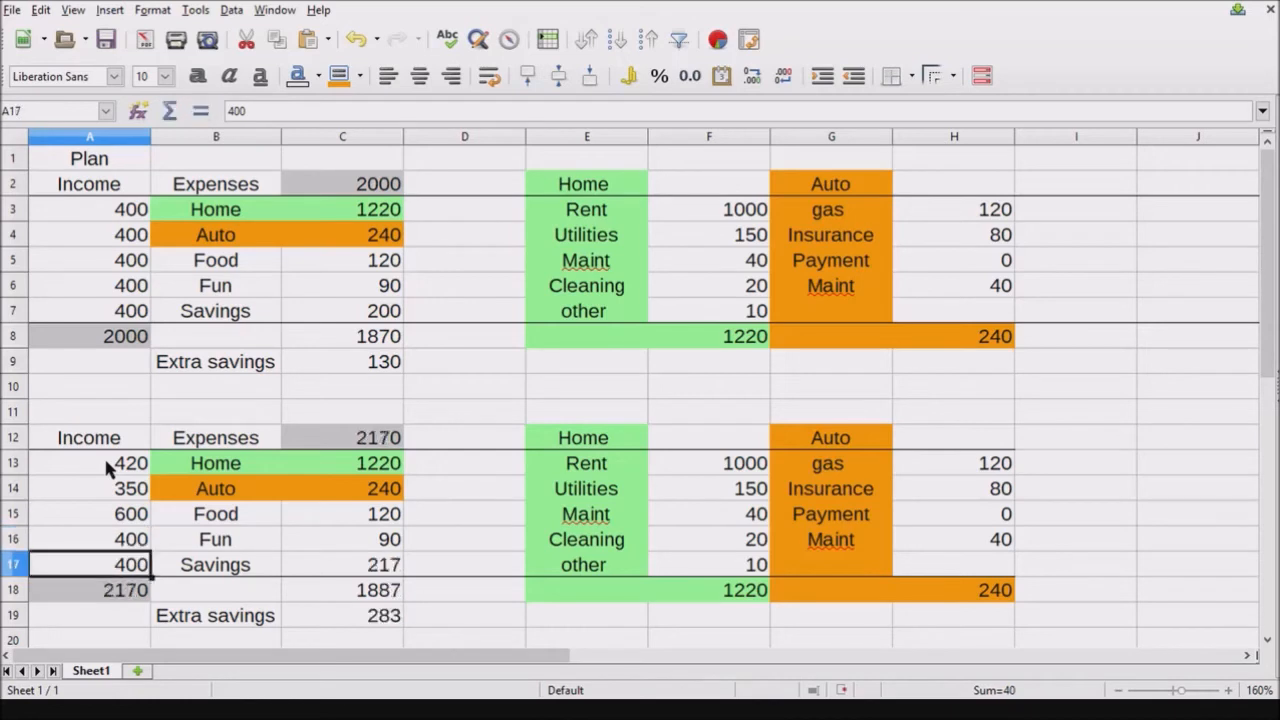
type("0")
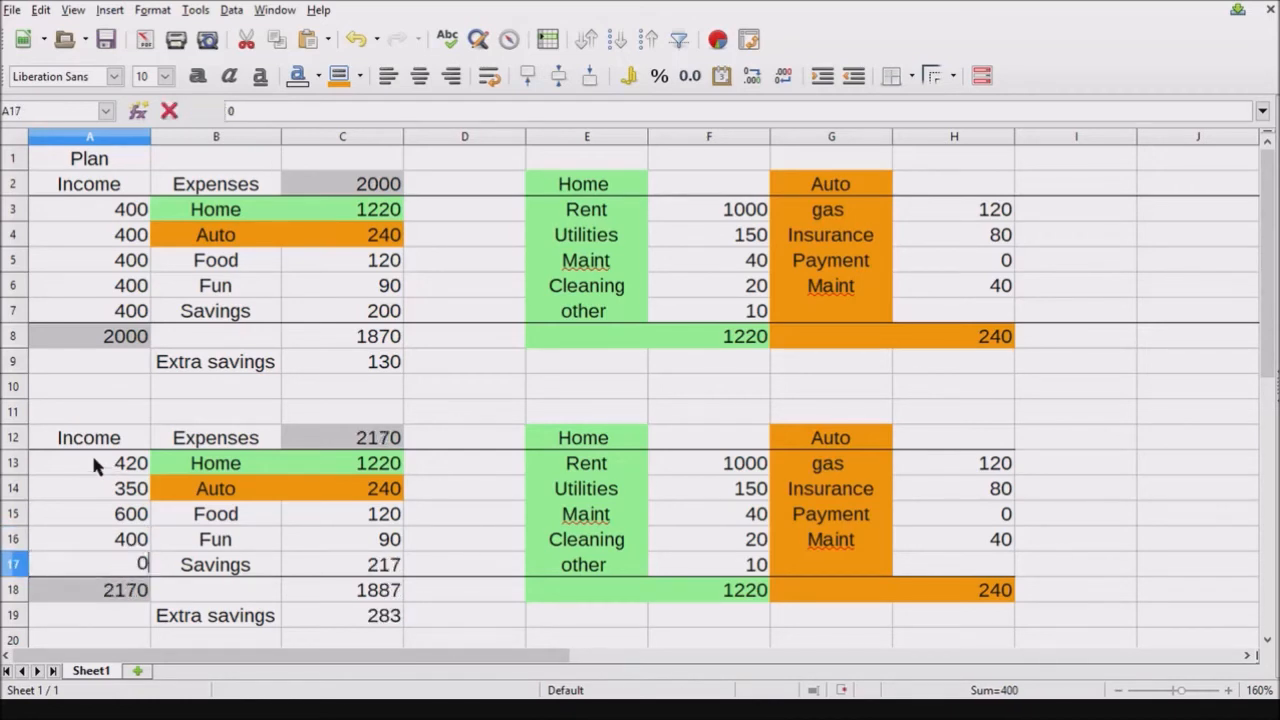
key("Return")
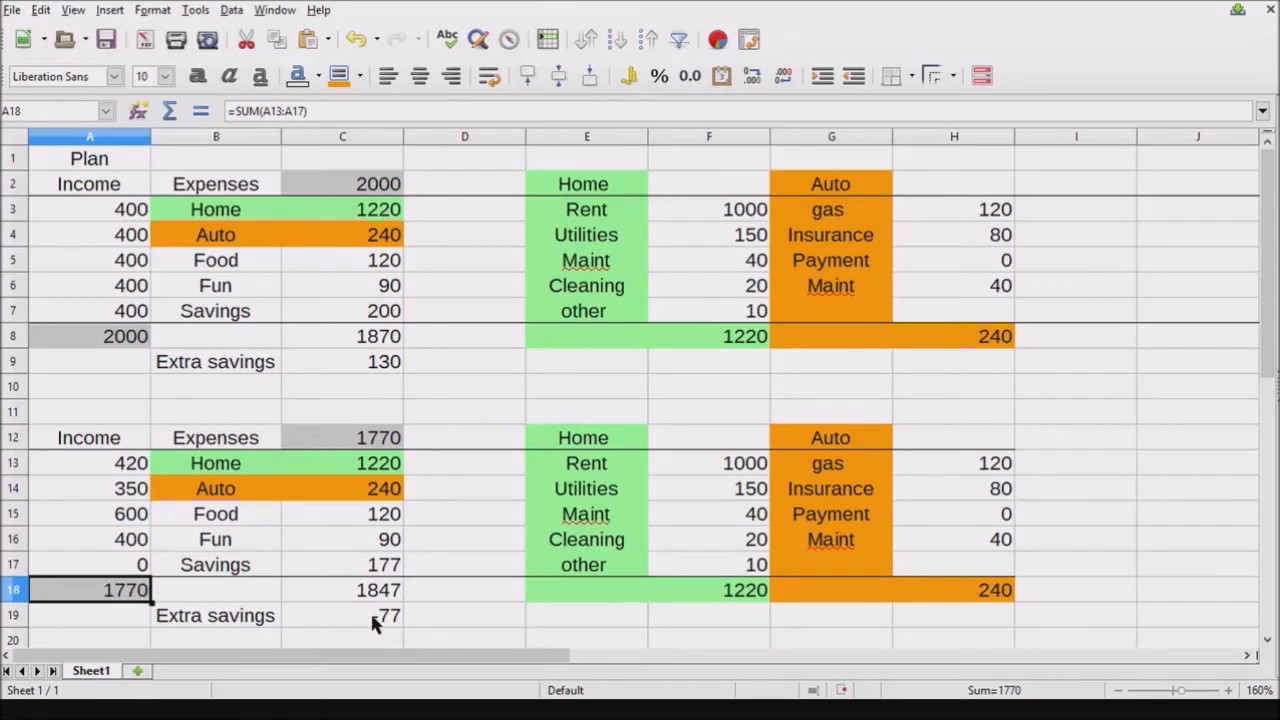
Set the Utilities cost in F14 of the copied Home breakdown to 130
left_click(740, 465)
left_click(738, 497)
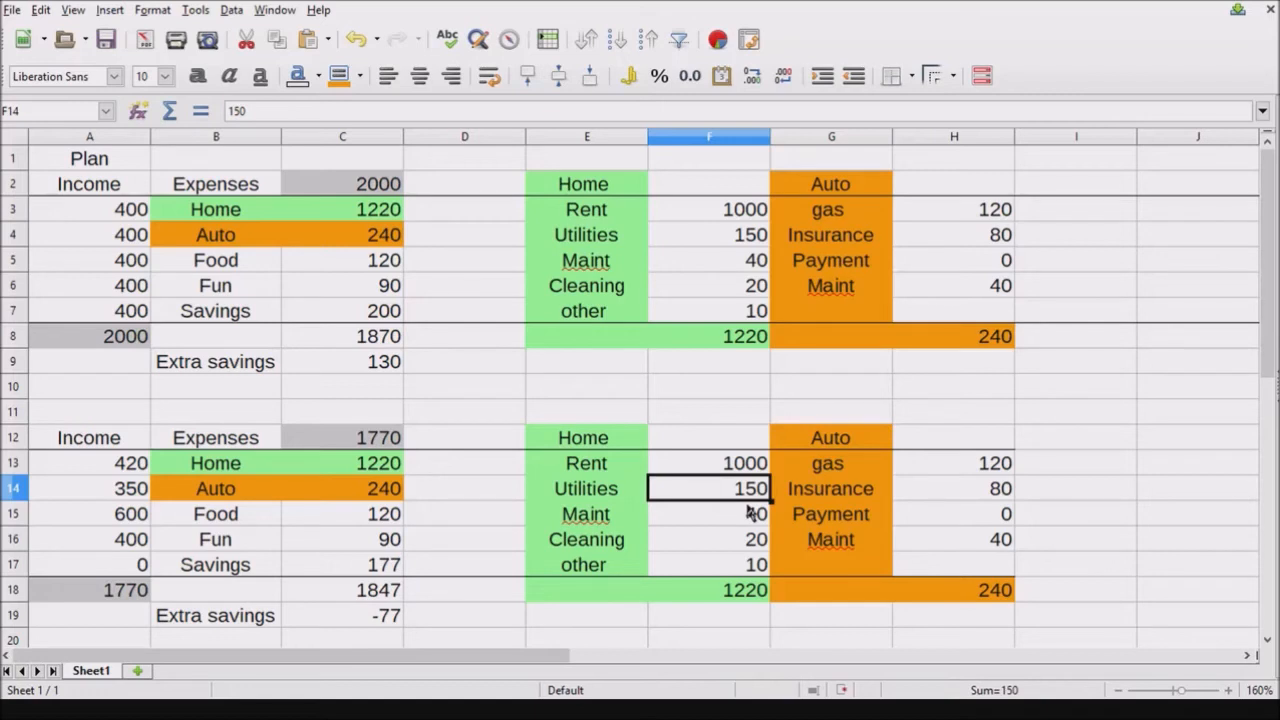
type("130")
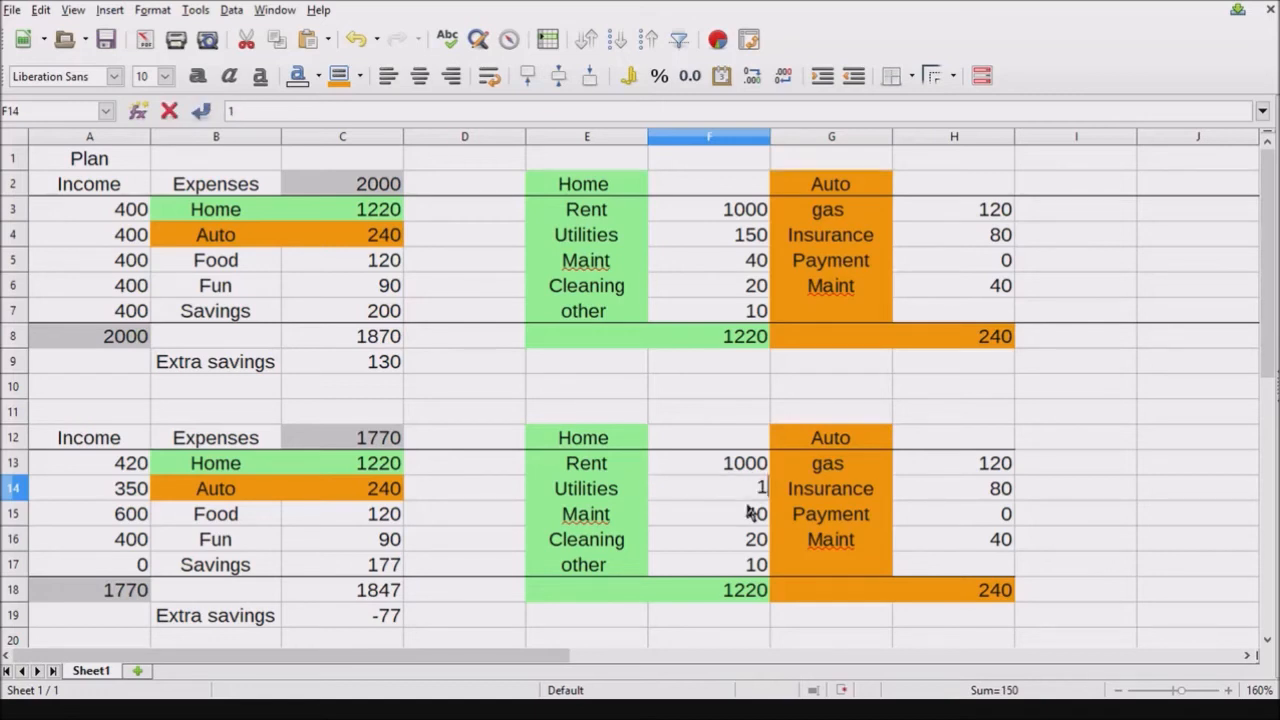
key("Return")
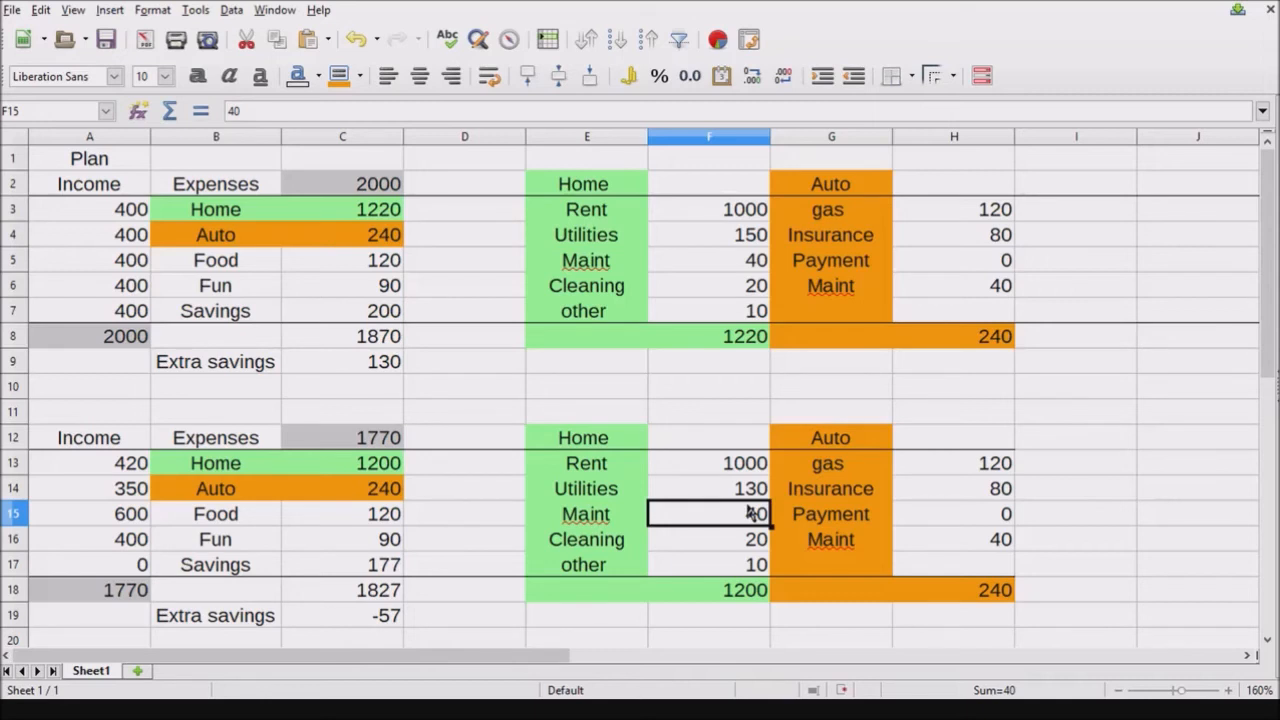
Set the Cleaning cost in F16 of the copied Home breakdown to 0
key("Down")
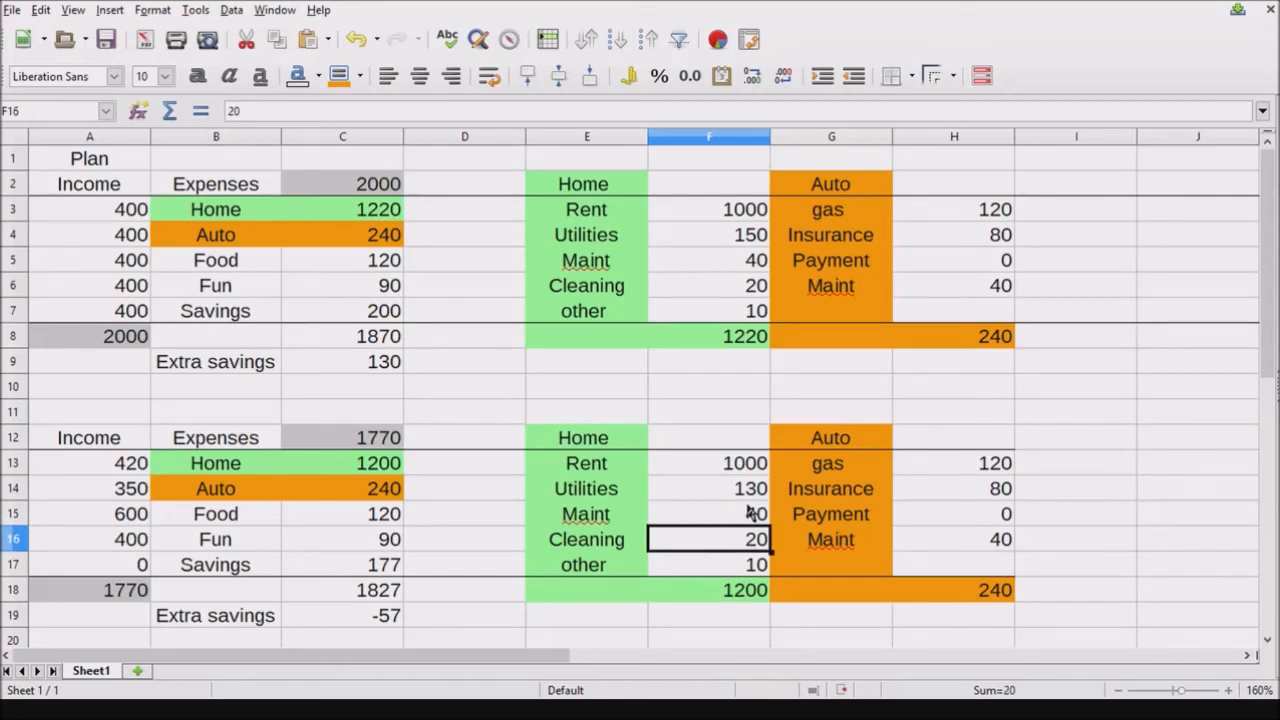
type("0")
key("Return")
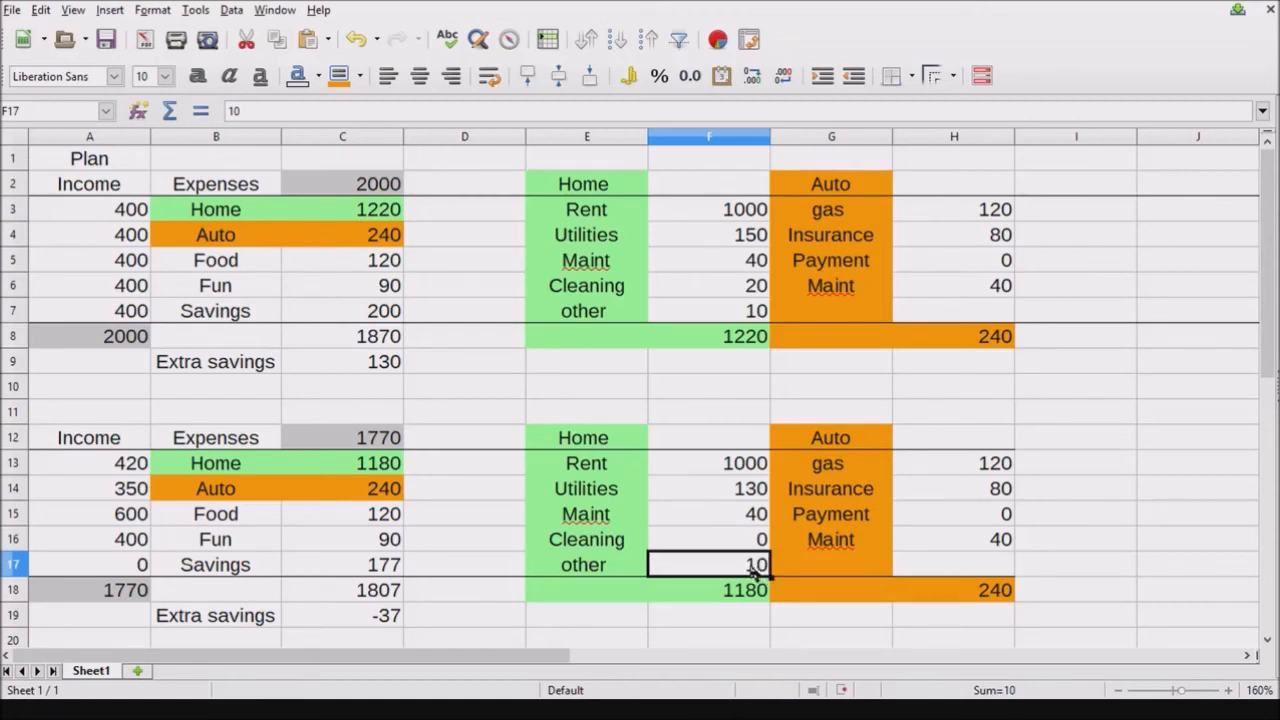
Review the copied table's Auto costs, Extra savings and incomes, and compare its Utilities cost in F14 with the planned one in F4
left_click(993, 466)
left_click(972, 547)
left_click(965, 568)
left_click(378, 620)
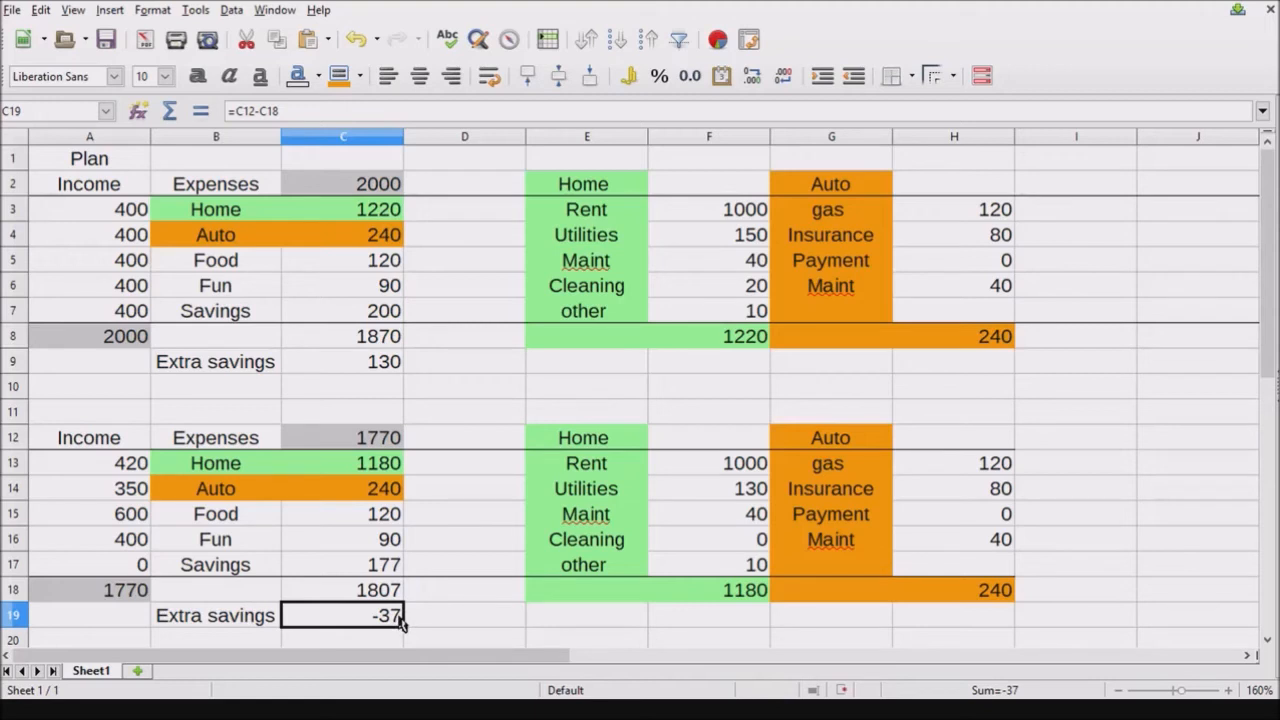
left_click(134, 492)
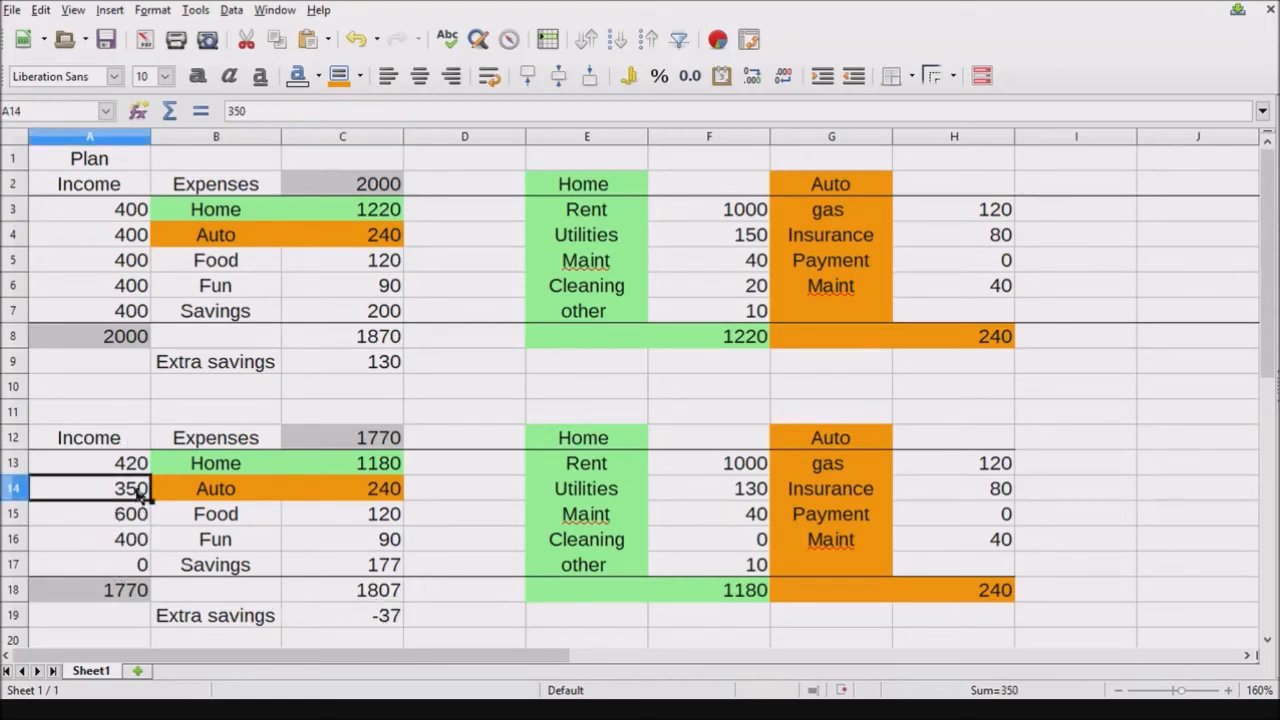
left_click(130, 566)
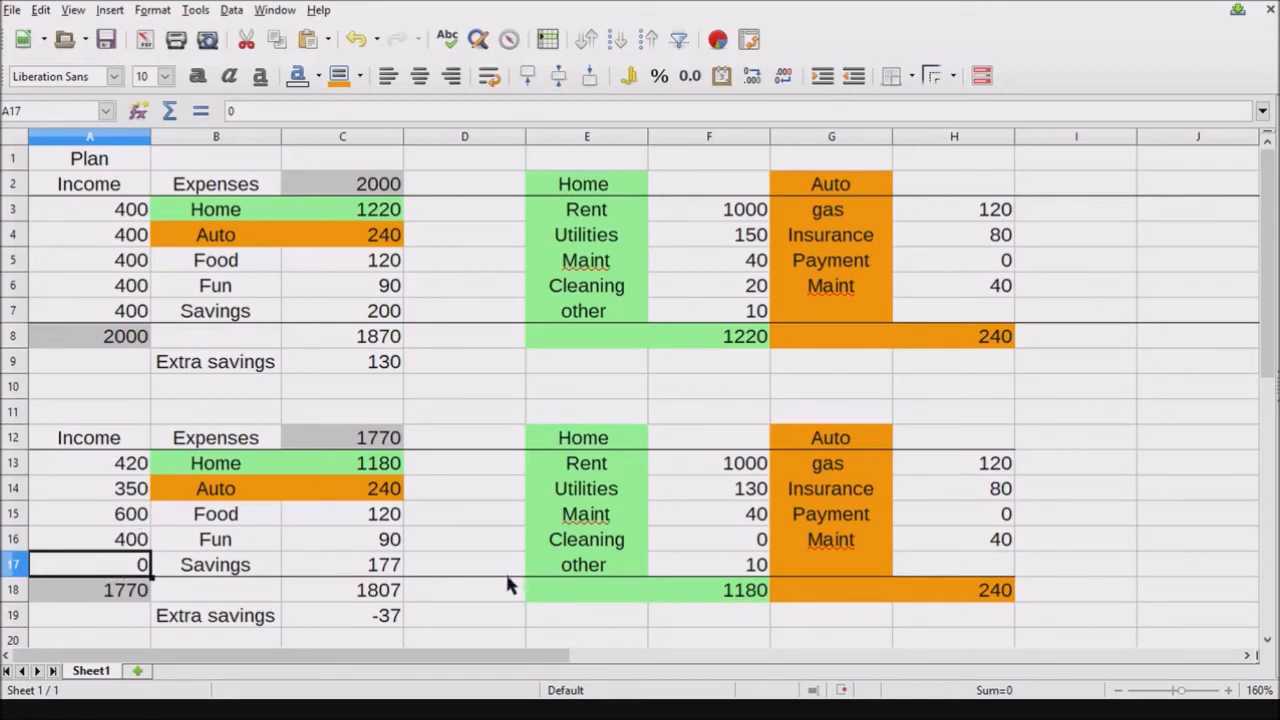
left_click(720, 493)
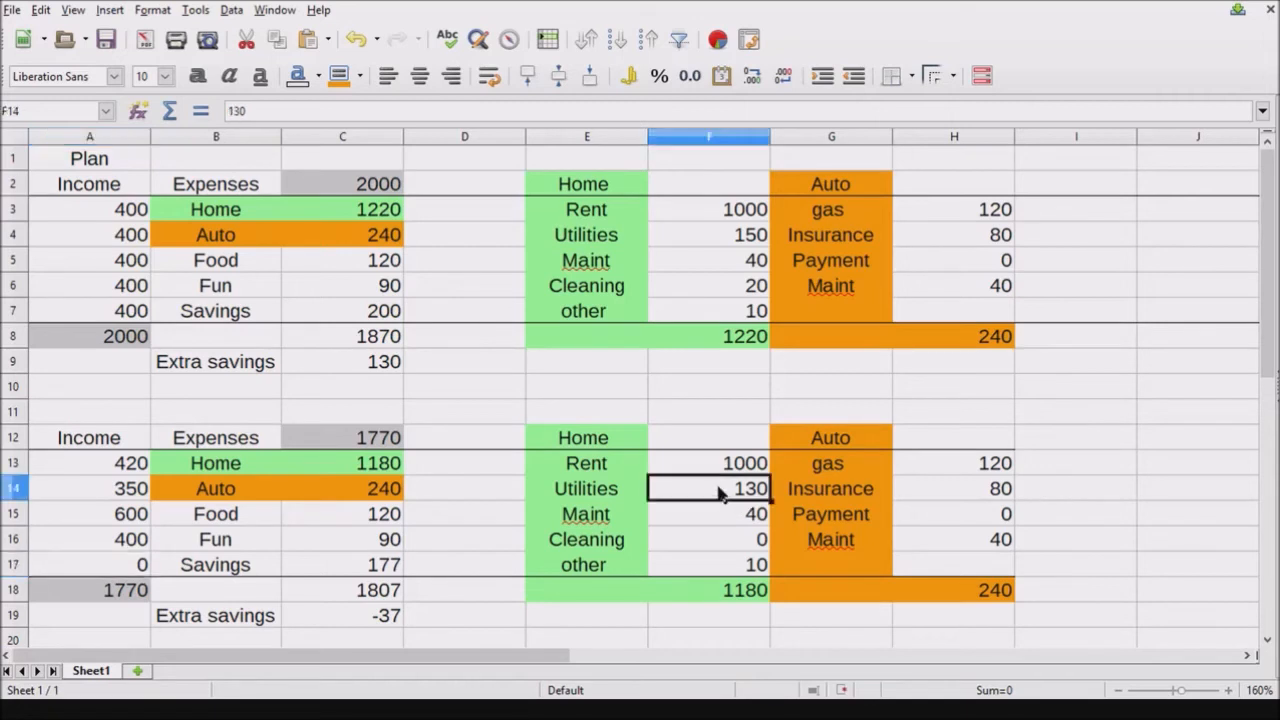
left_click(739, 246)
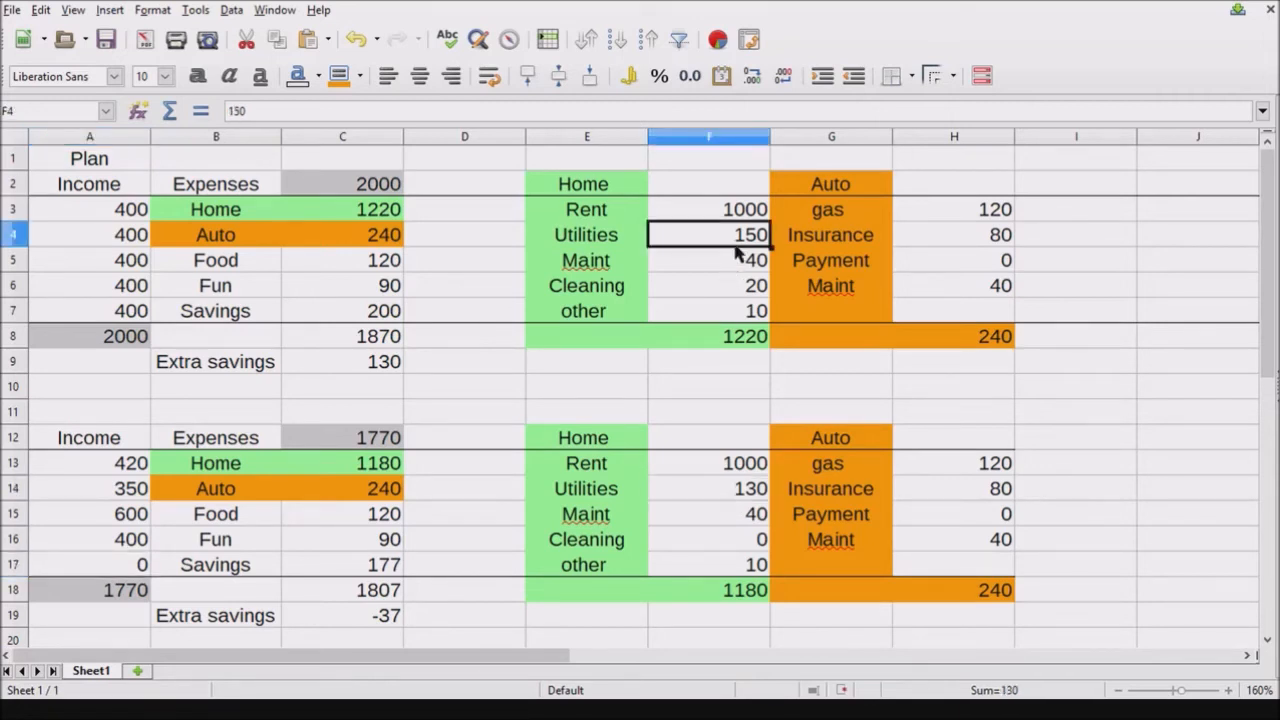
left_click(718, 498)
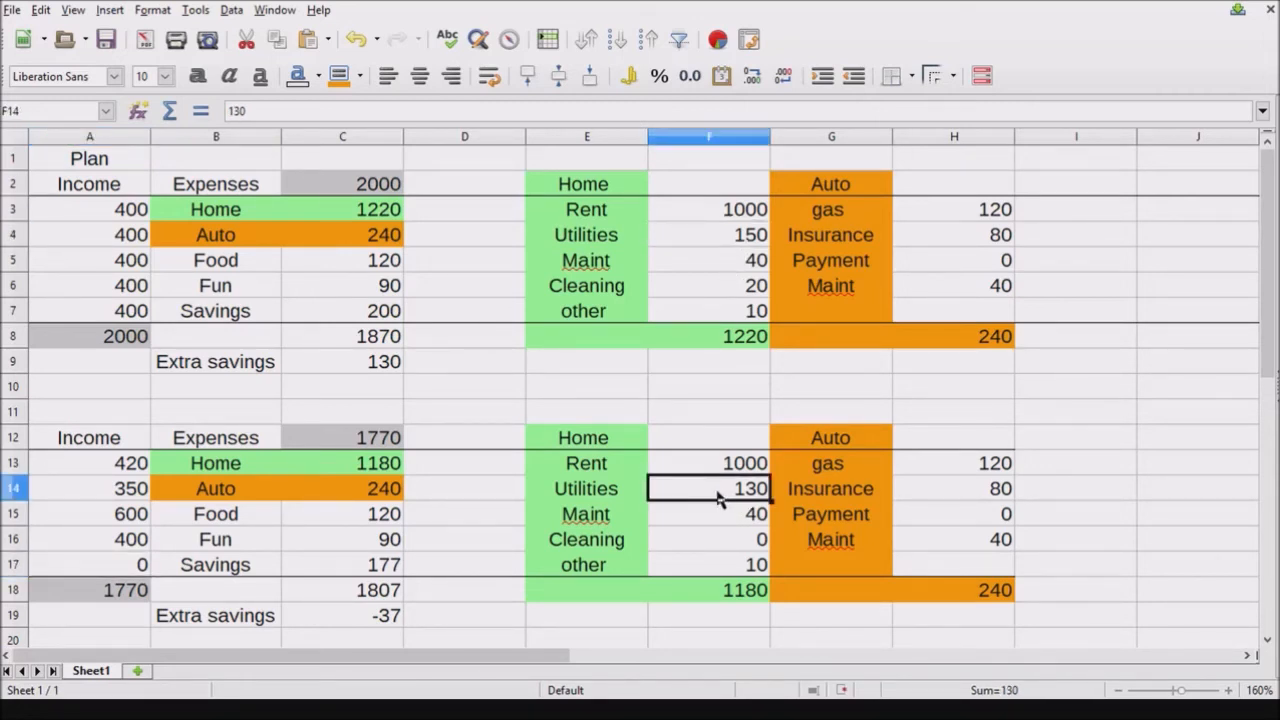
Start a Utilities breakdown beside the copied table, with the heading Utilities in I12 and the labels gas, electric and water in I13:I15
left_click(1086, 446)
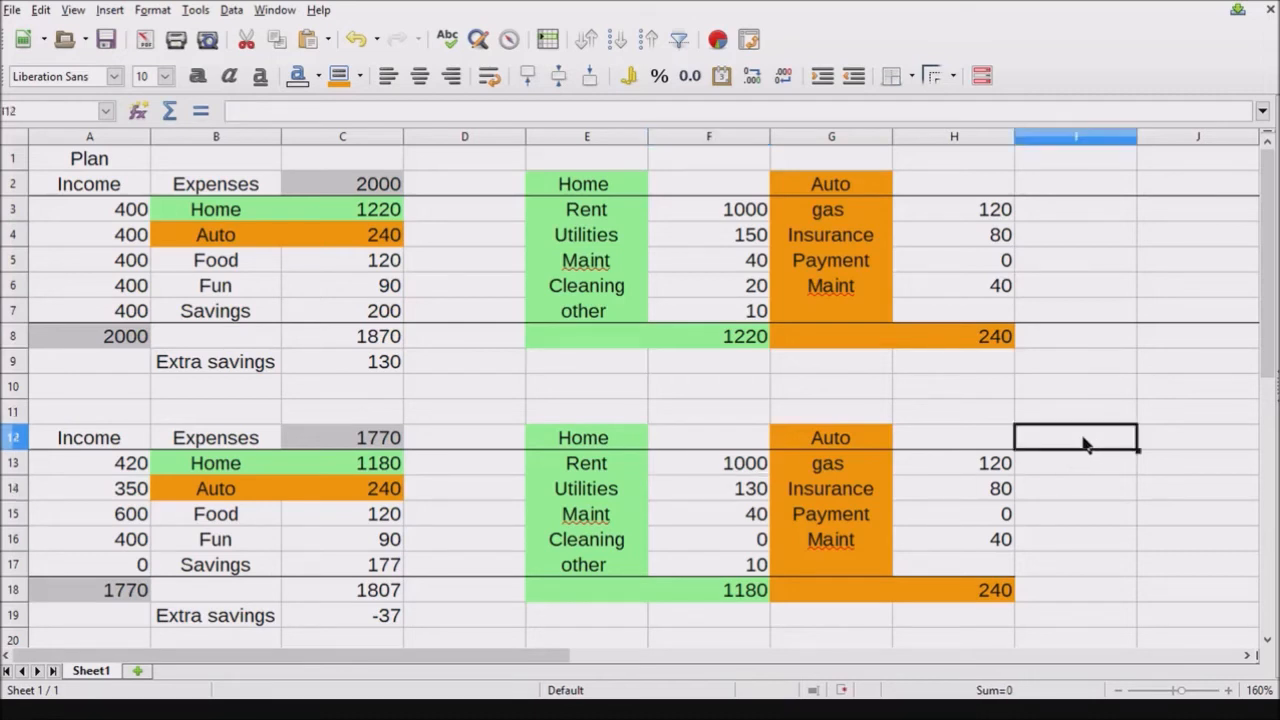
type("Utilit")
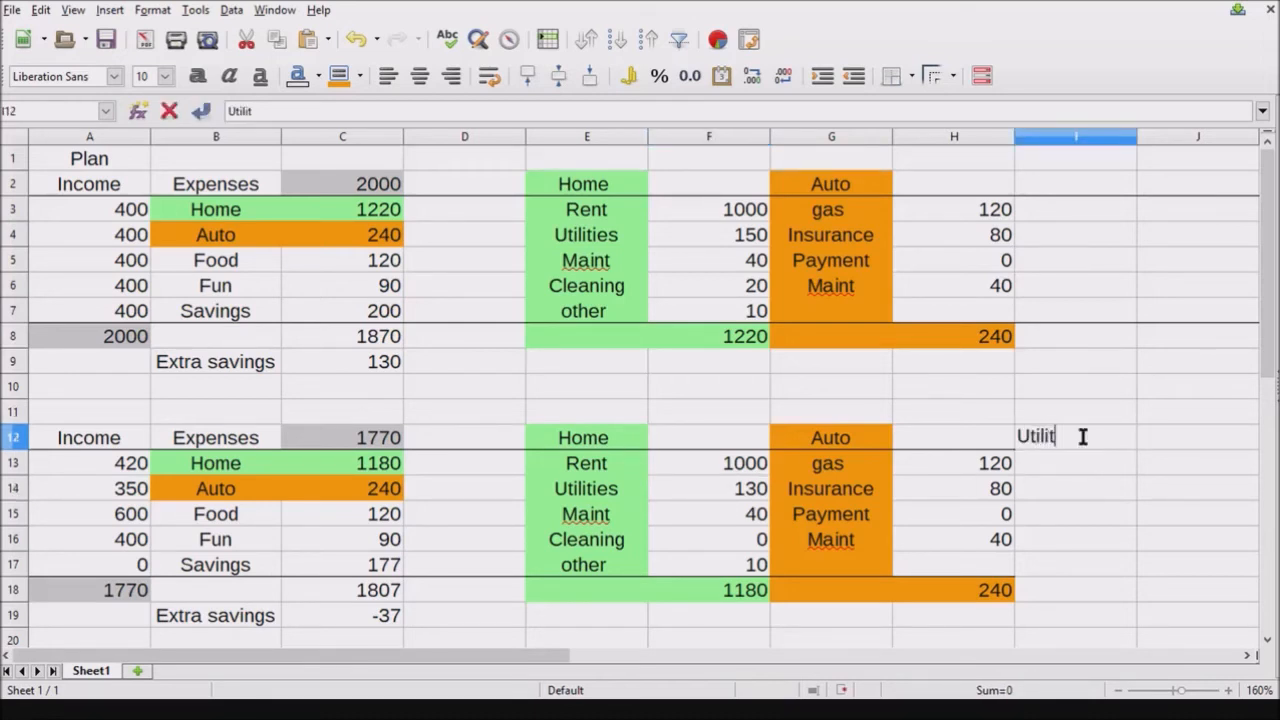
type("ies")
key("Return")
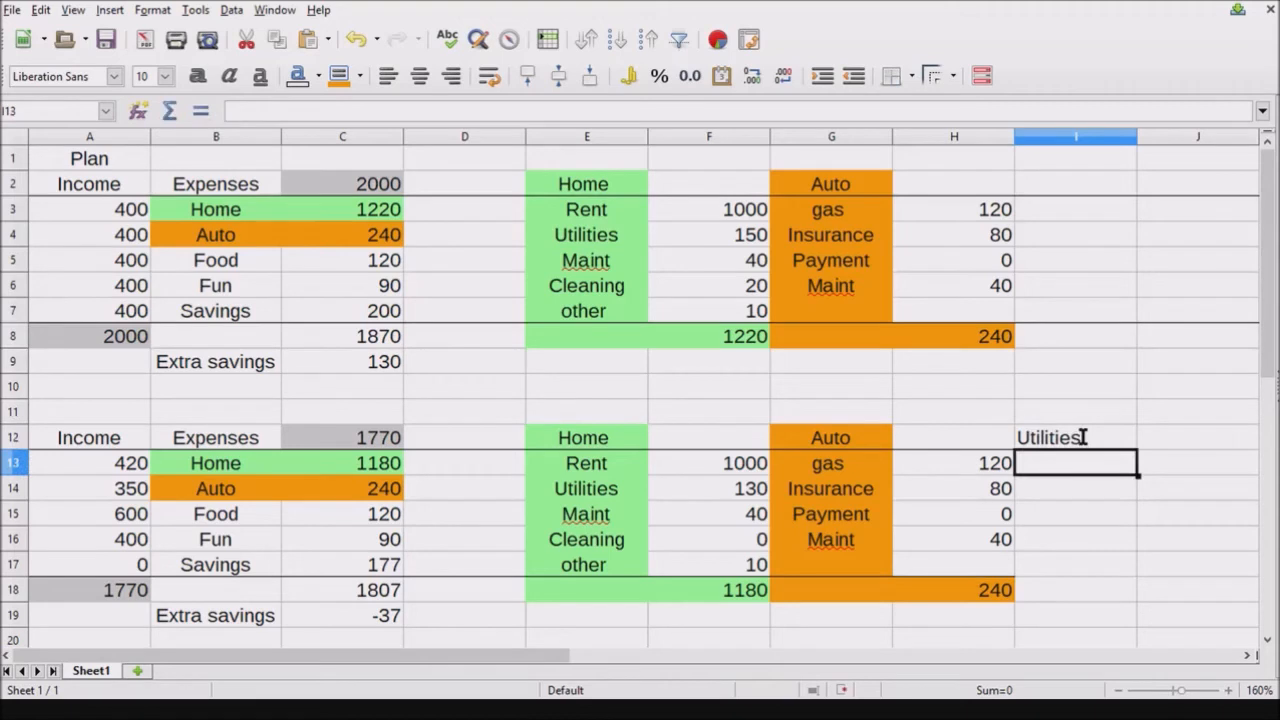
type("gas")
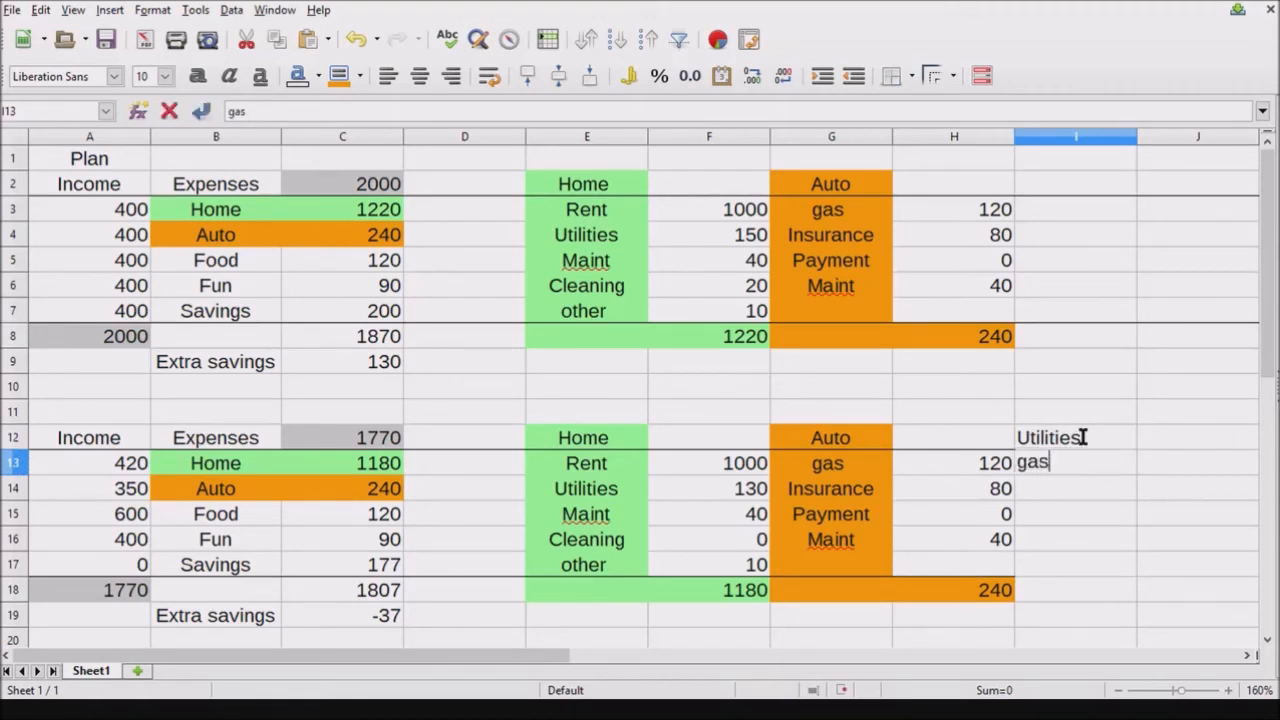
key("Return")
type("electric")
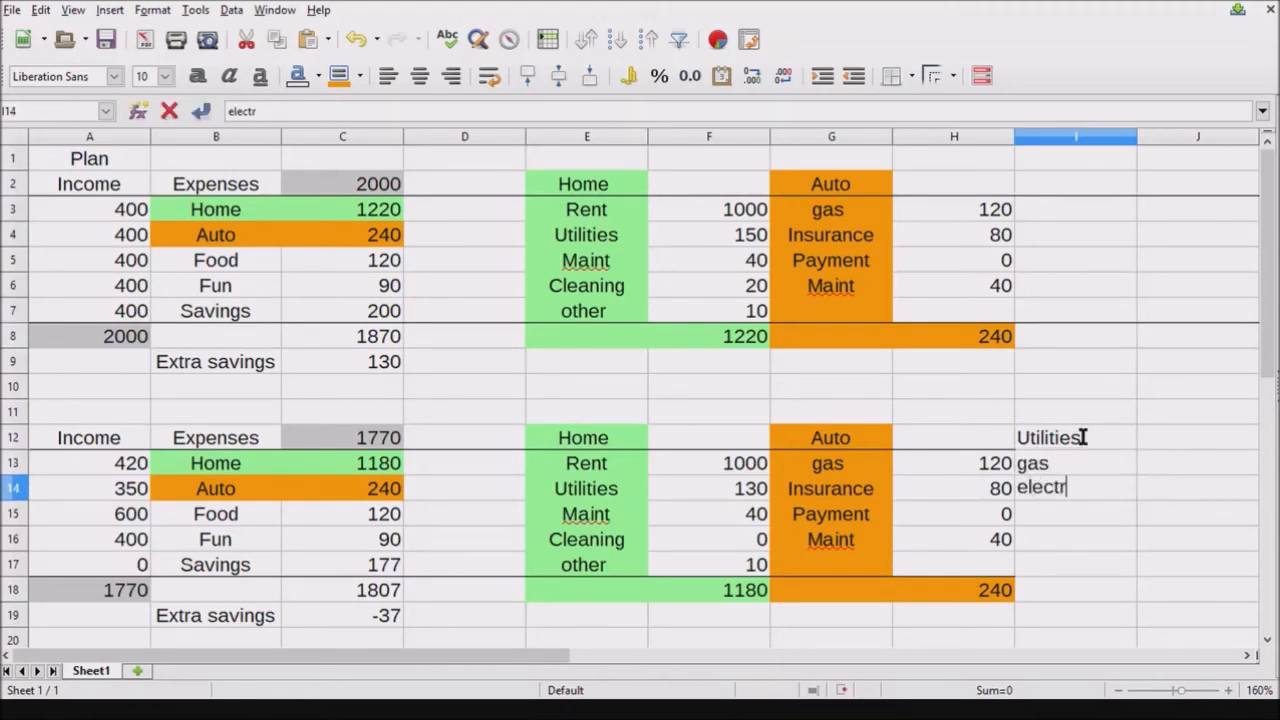
key("Return")
type("water")
key("Return")
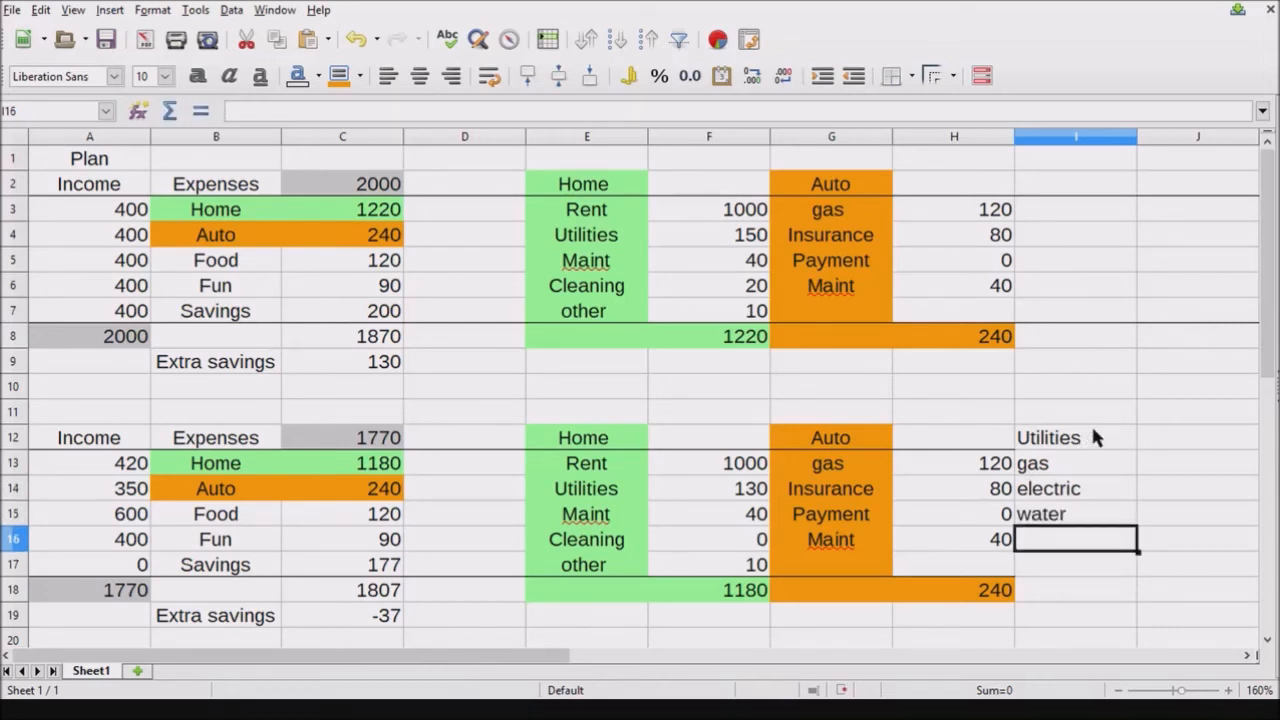
Add the labels garbage and whatever in I16:I17 of the Utilities breakdown
type("garba")
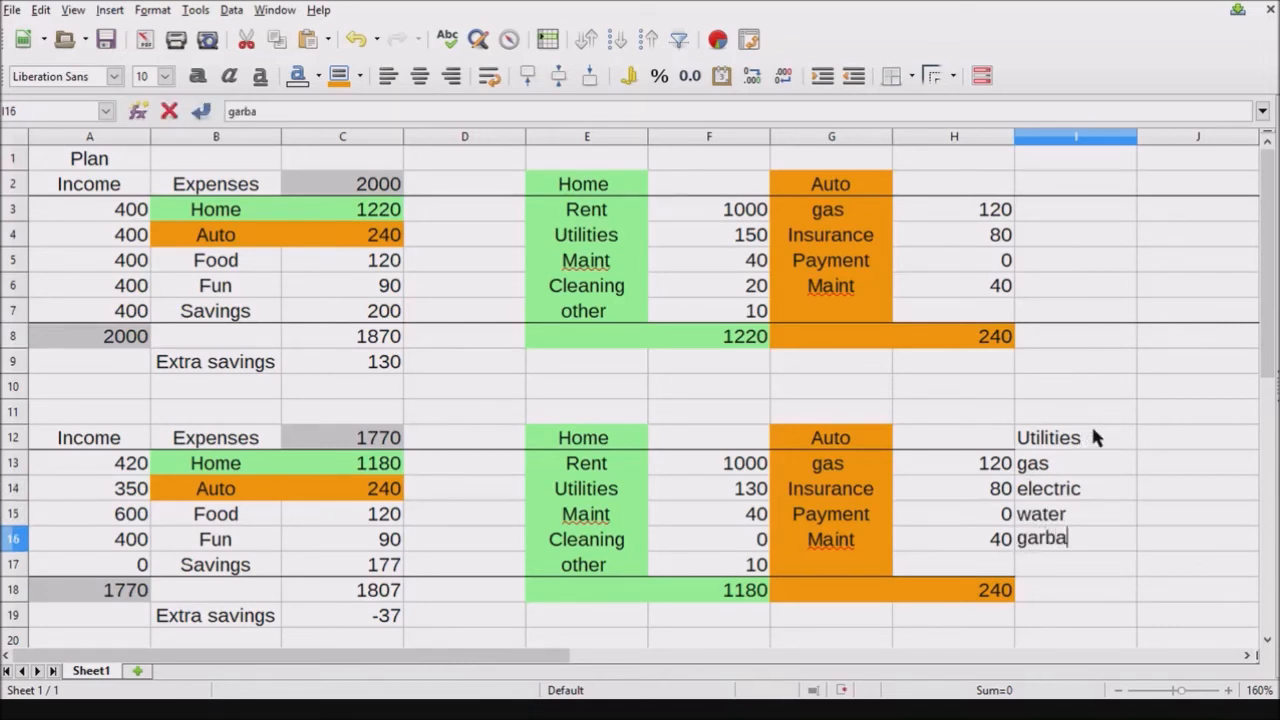
type("ge")
key("Return")
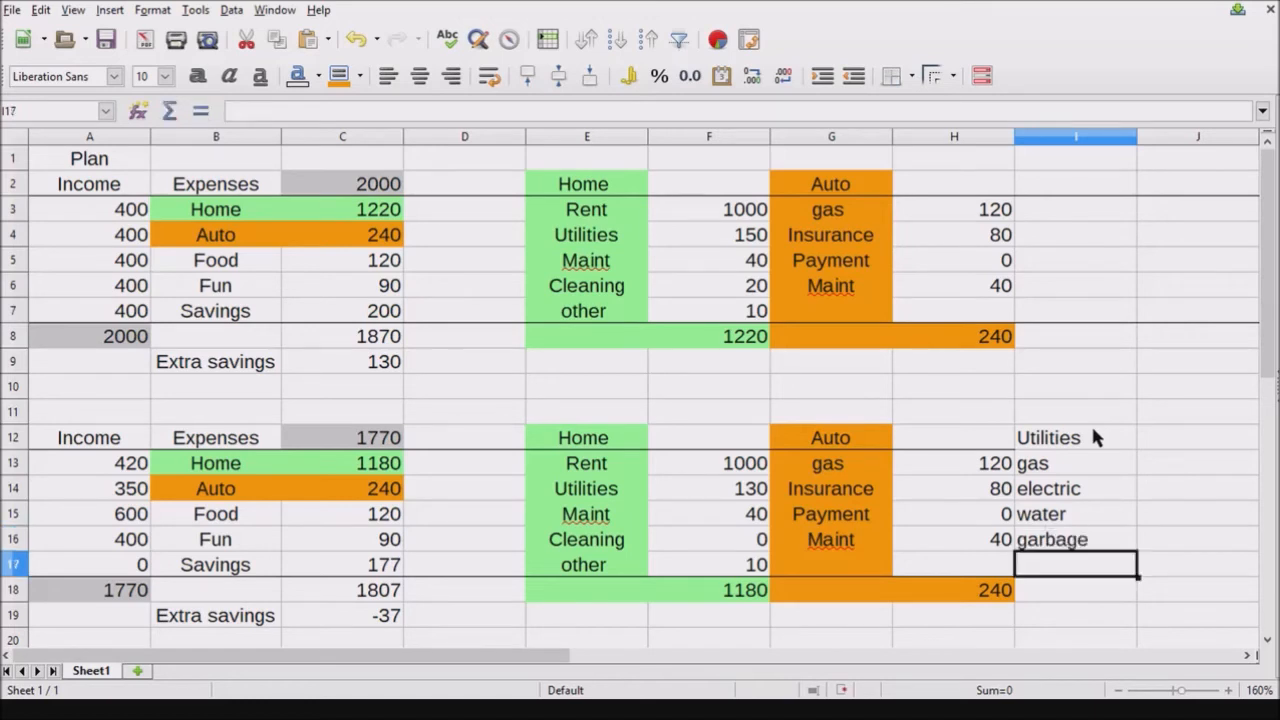
type("whate")
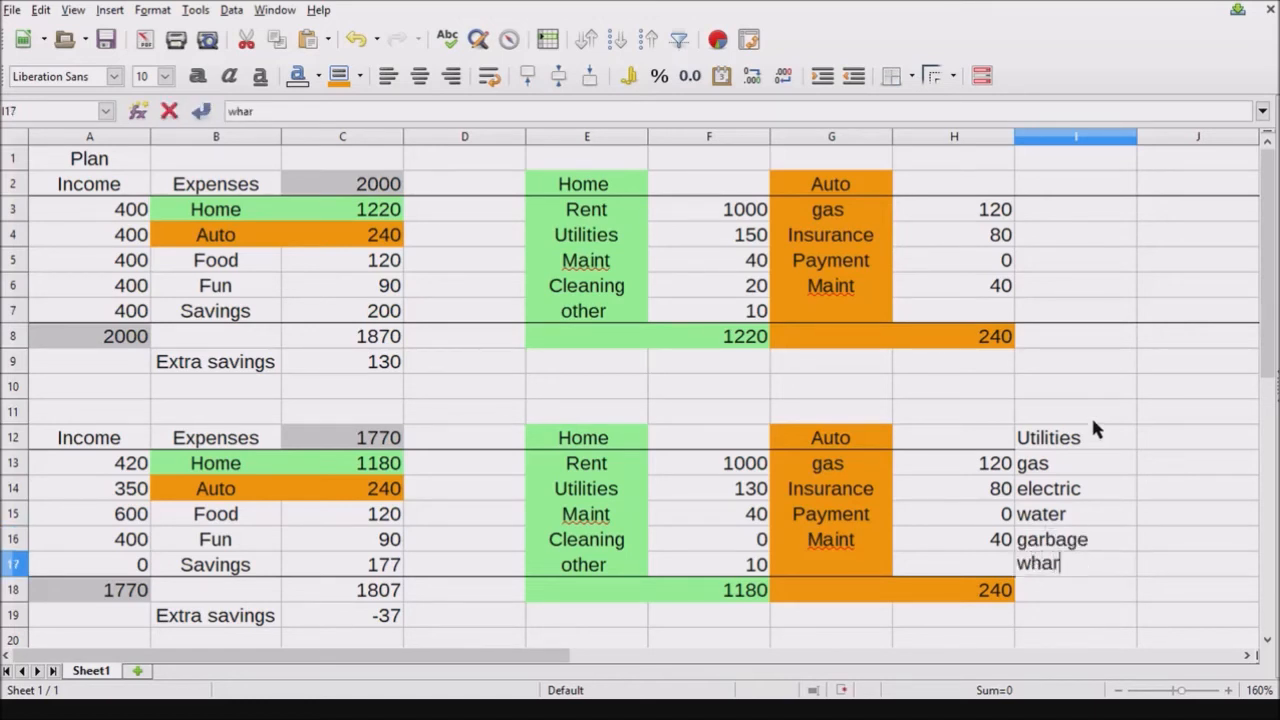
type("ver")
key("Return")
key("Right")
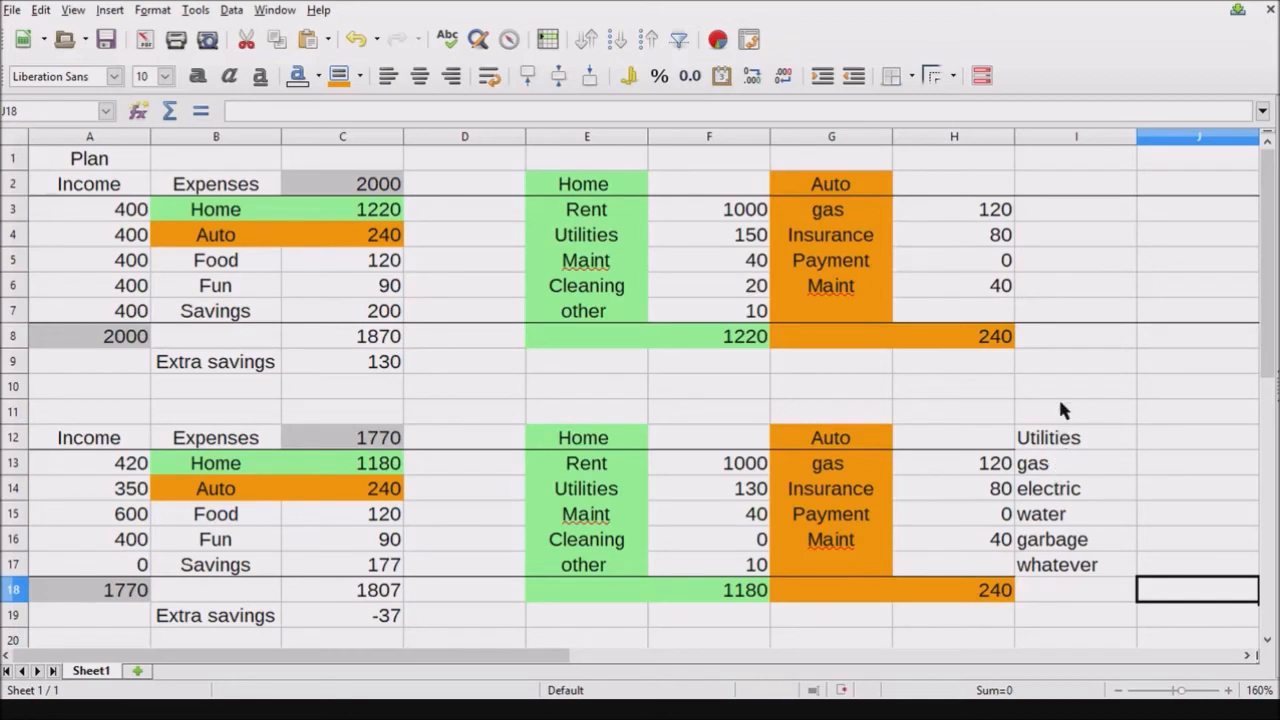
Centre the Utilities heading and its labels in I12:I18 horizontally
left_click_drag(1051, 443, 1134, 597)
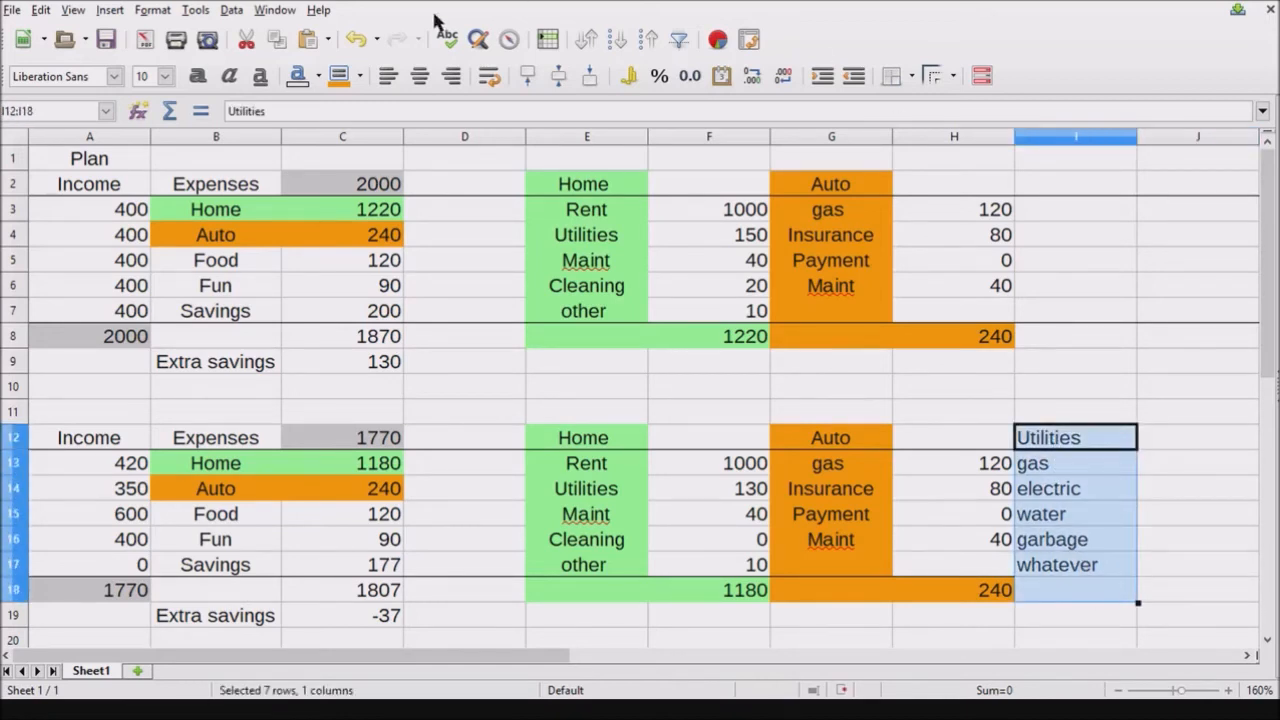
left_click(420, 76)
left_click(1188, 465)
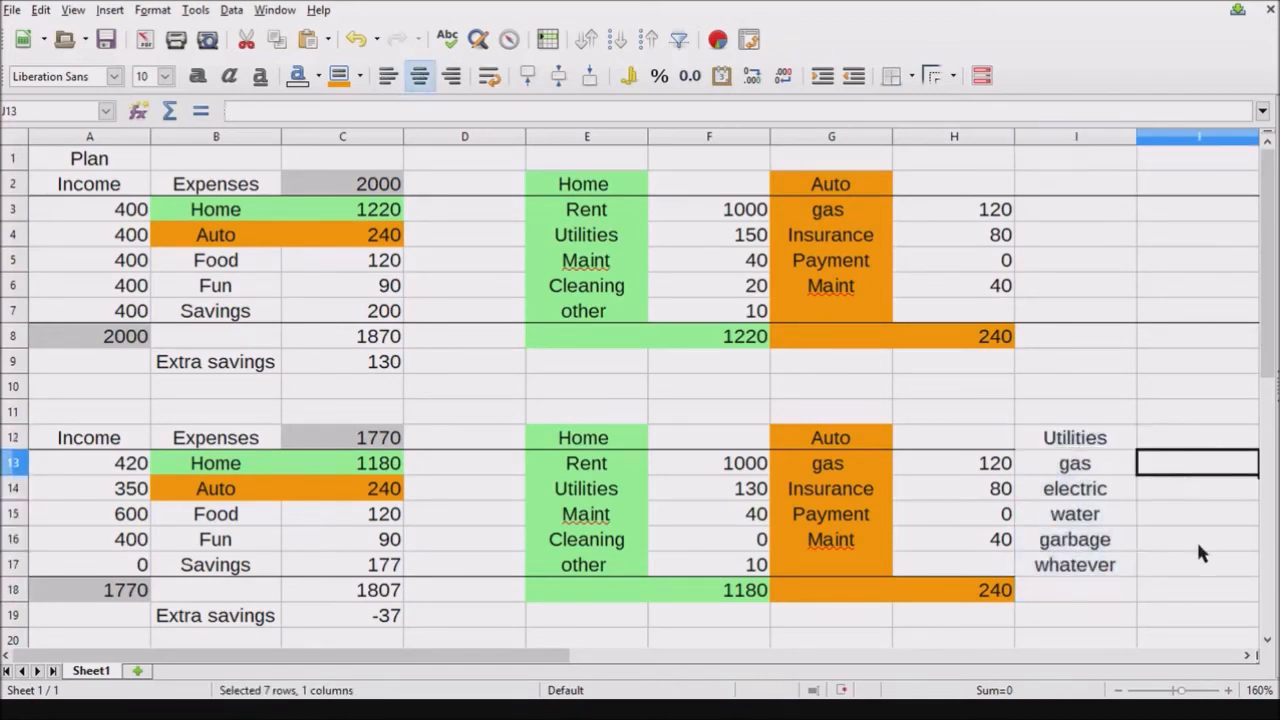
Total the utility costs in J18 with the formula =SUM(J13:J17)
left_click(1194, 592)
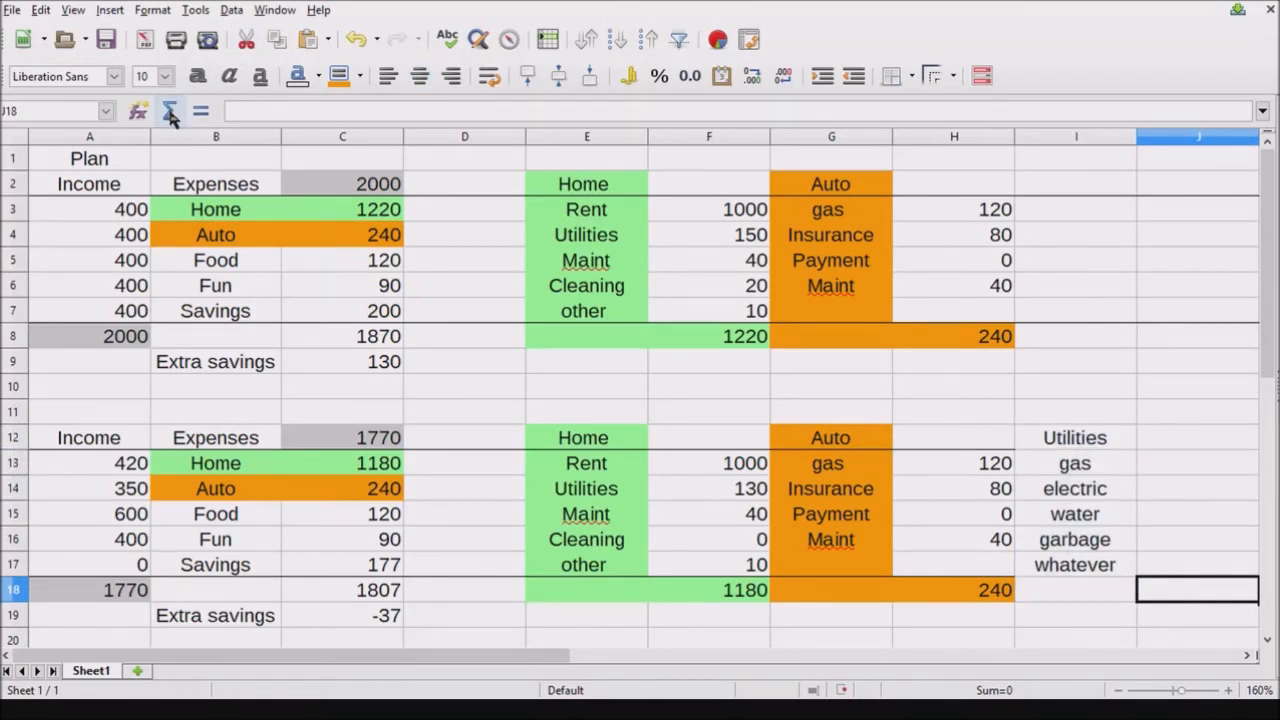
left_click_drag(529, 657, 716, 667)
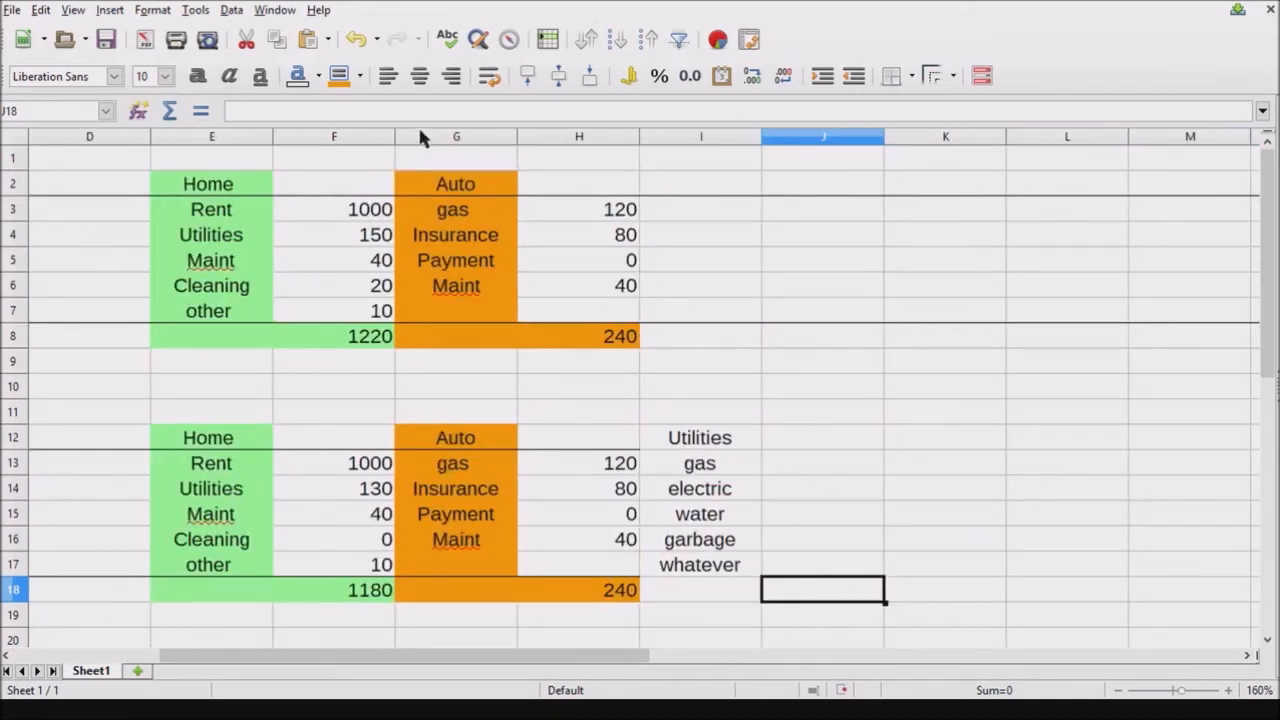
left_click(170, 113)
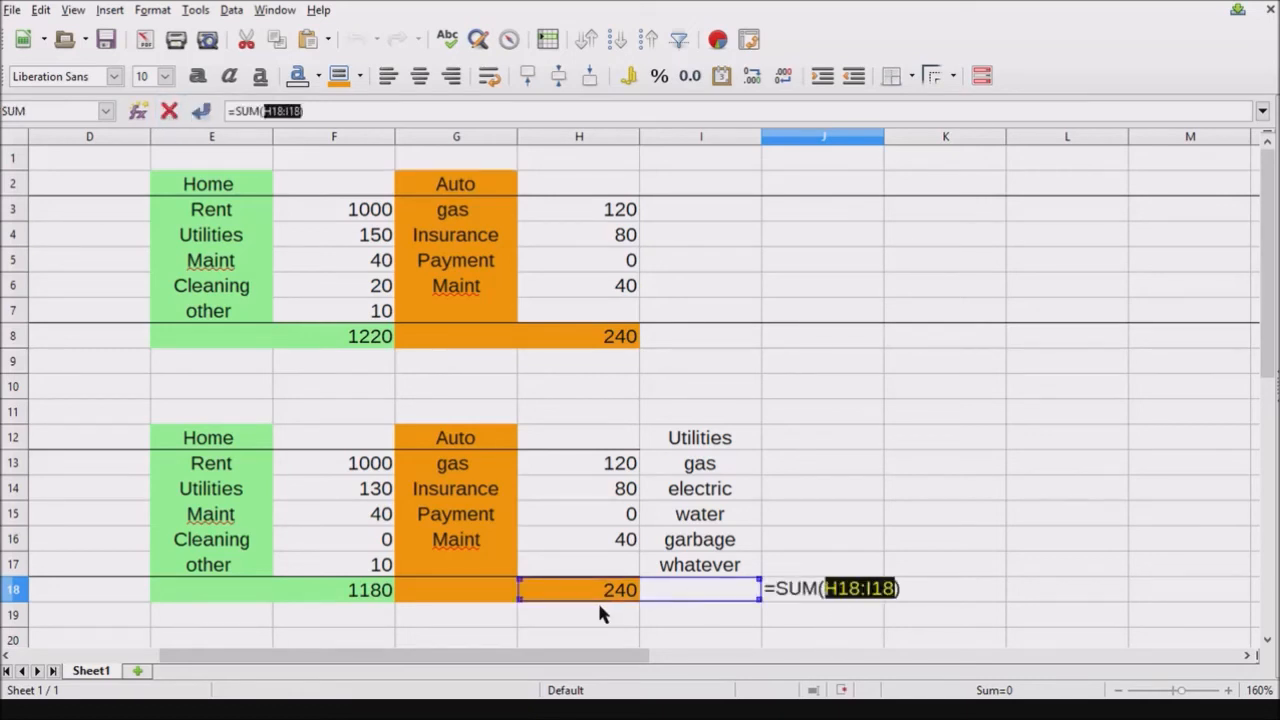
left_click_drag(522, 598, 835, 567)
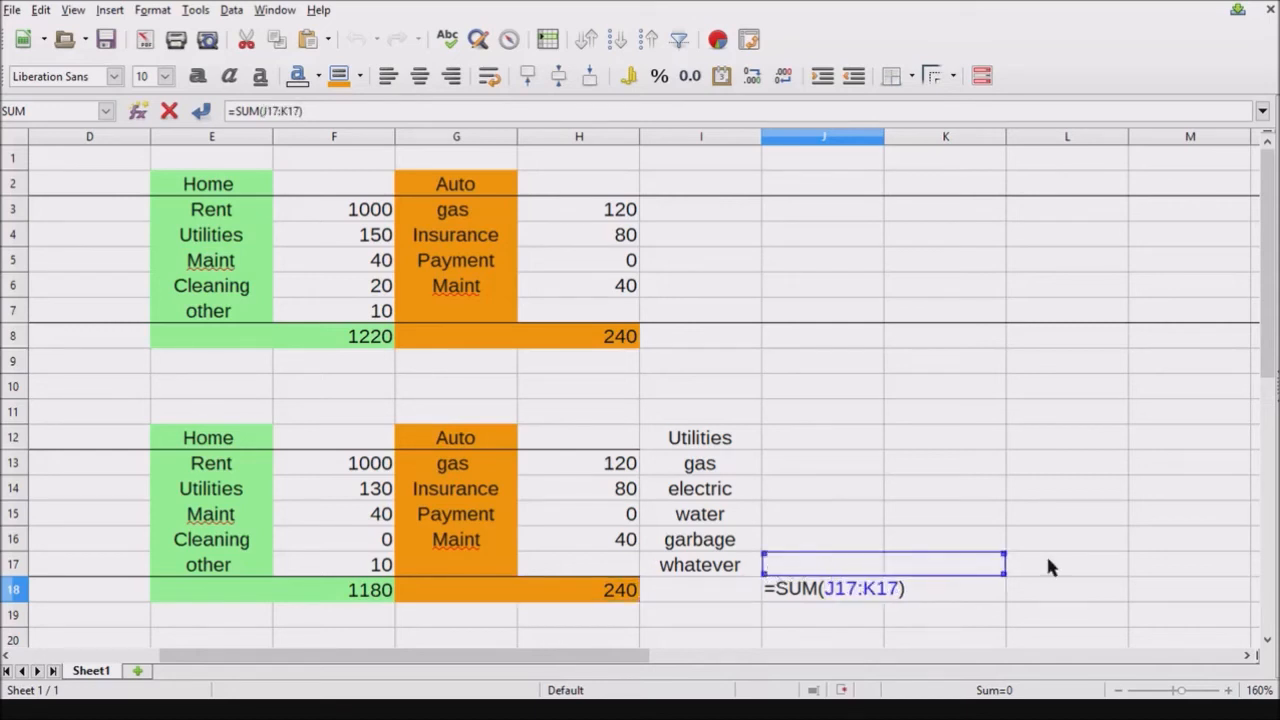
left_click_drag(1003, 553, 839, 462)
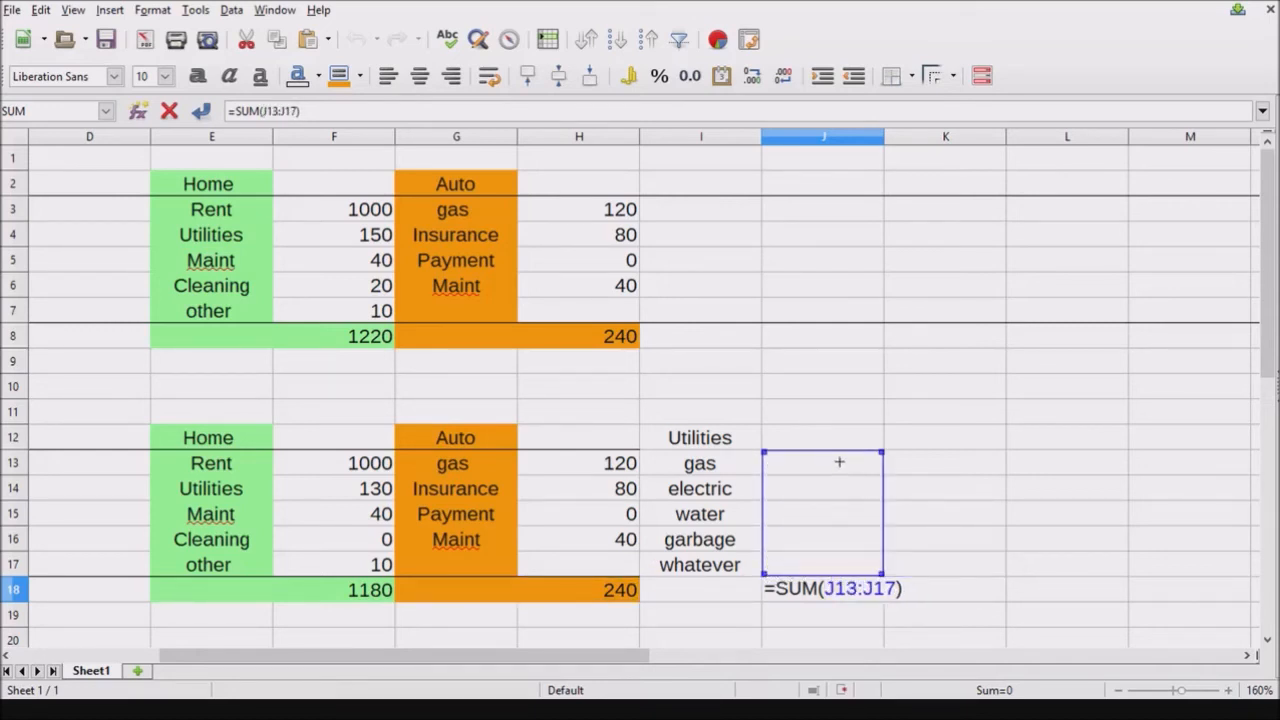
key("Return")
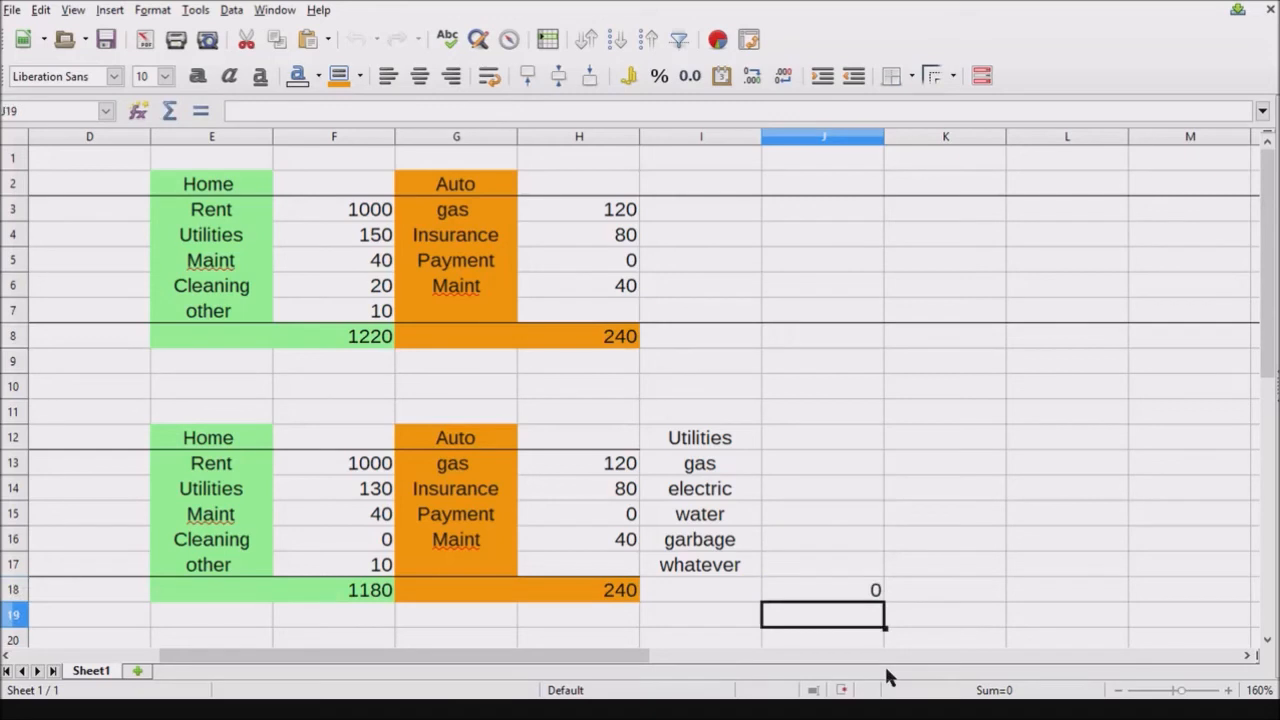
Enter the utility costs 20, 40, 0, 0 and 50 in J13:J17
left_click(840, 470)
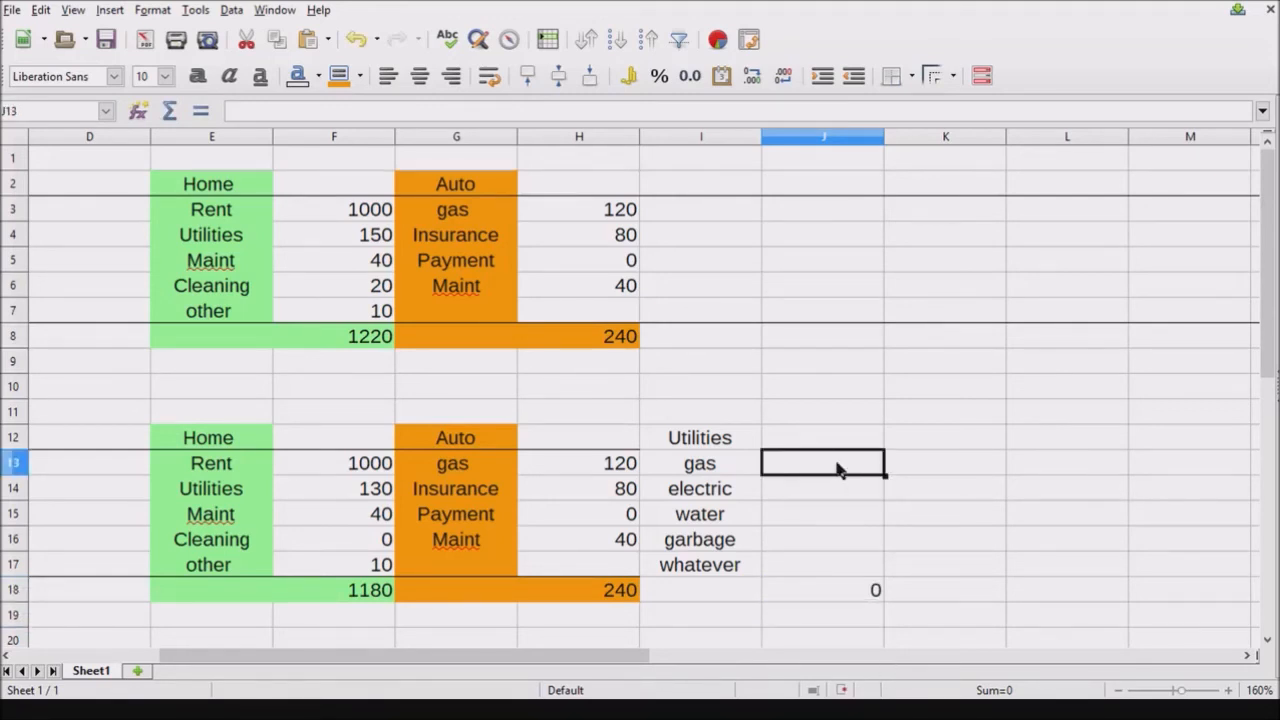
type("20")
key("Return")
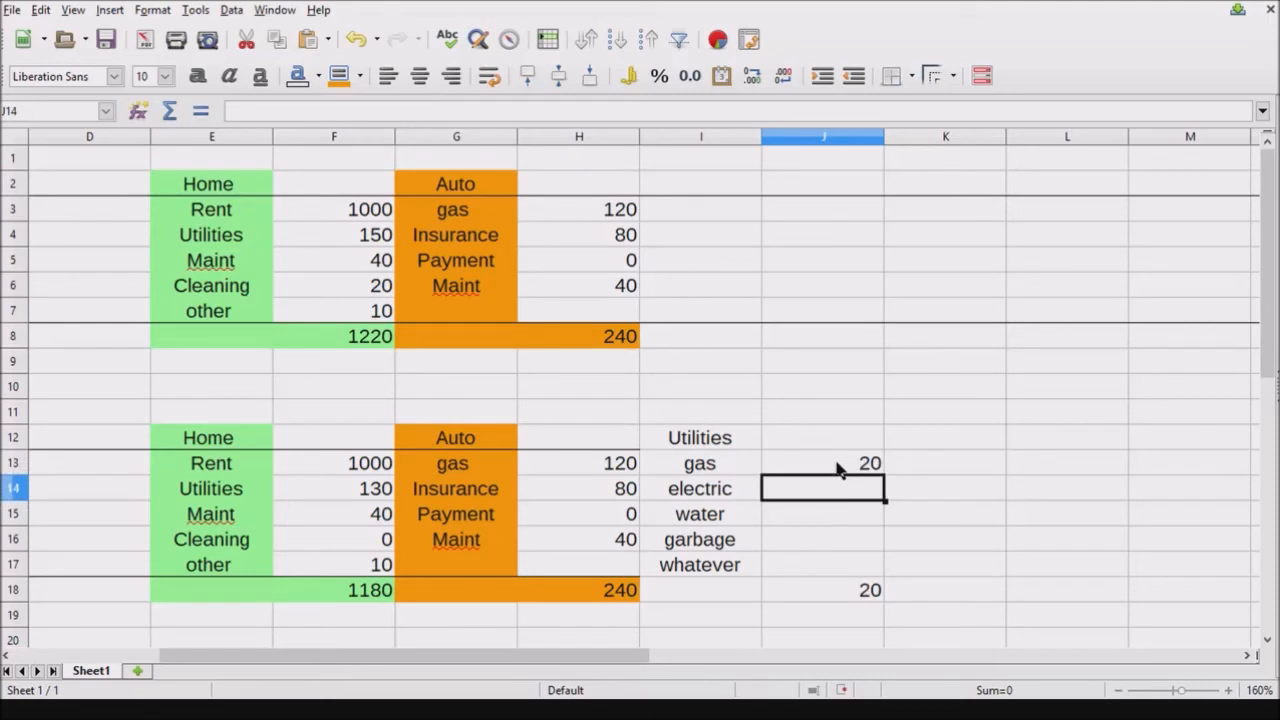
type("40")
key("Return")
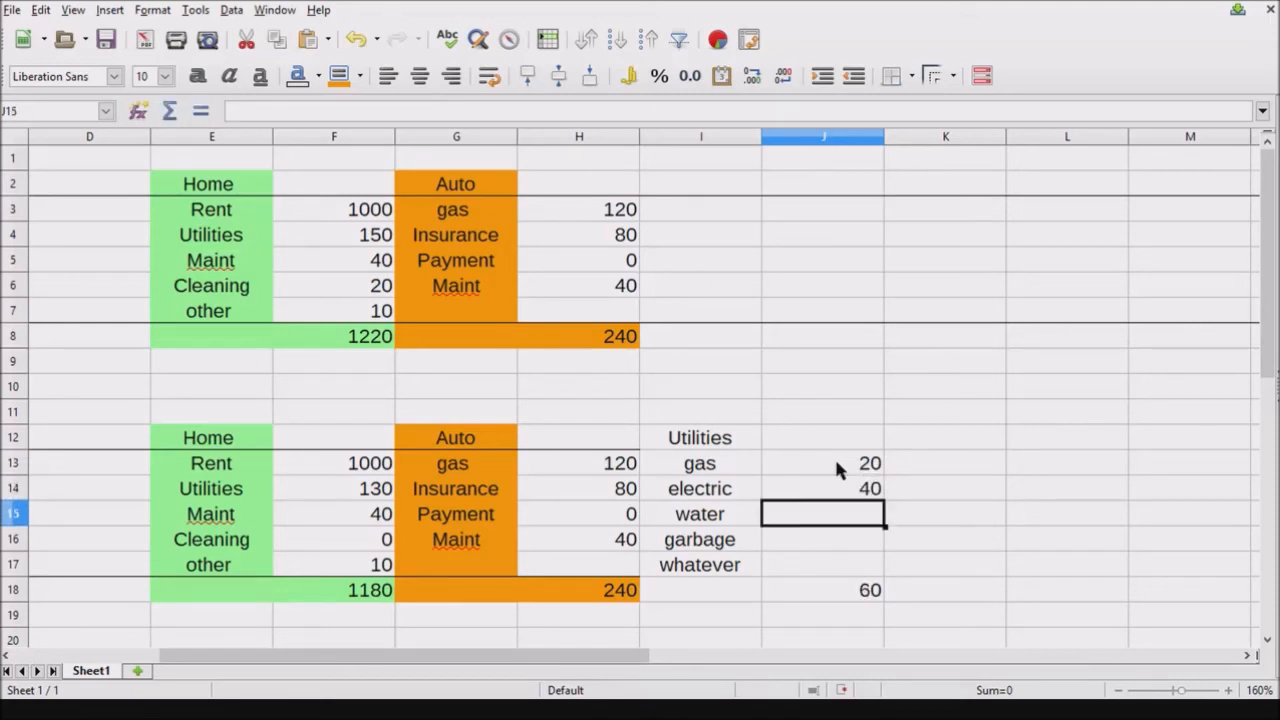
type("0")
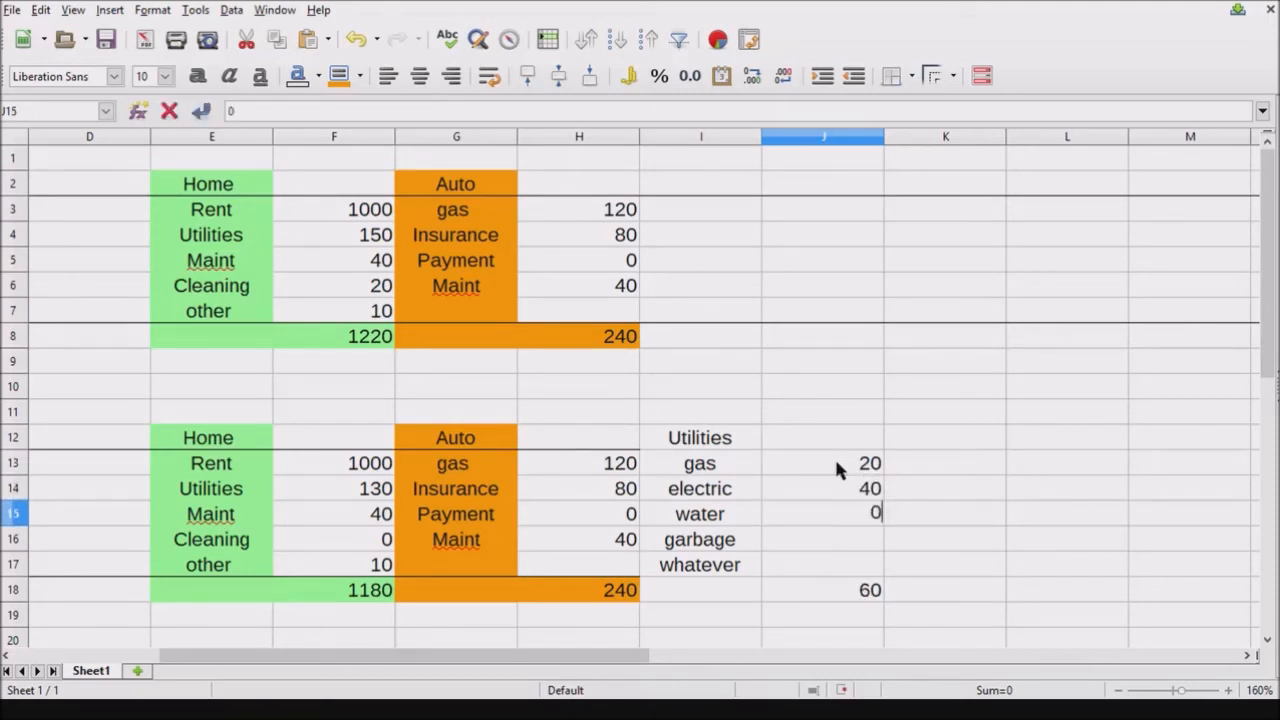
key("Return")
type("0")
key("Return")
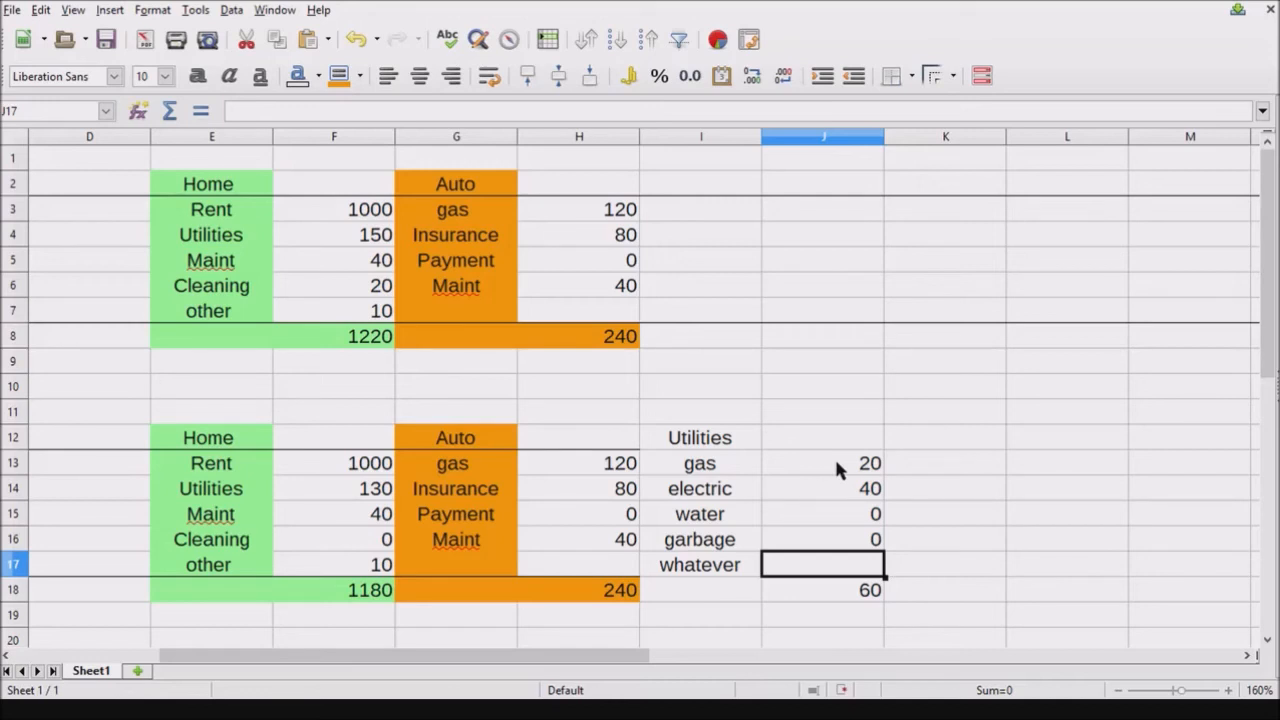
type("50")
key("Return")
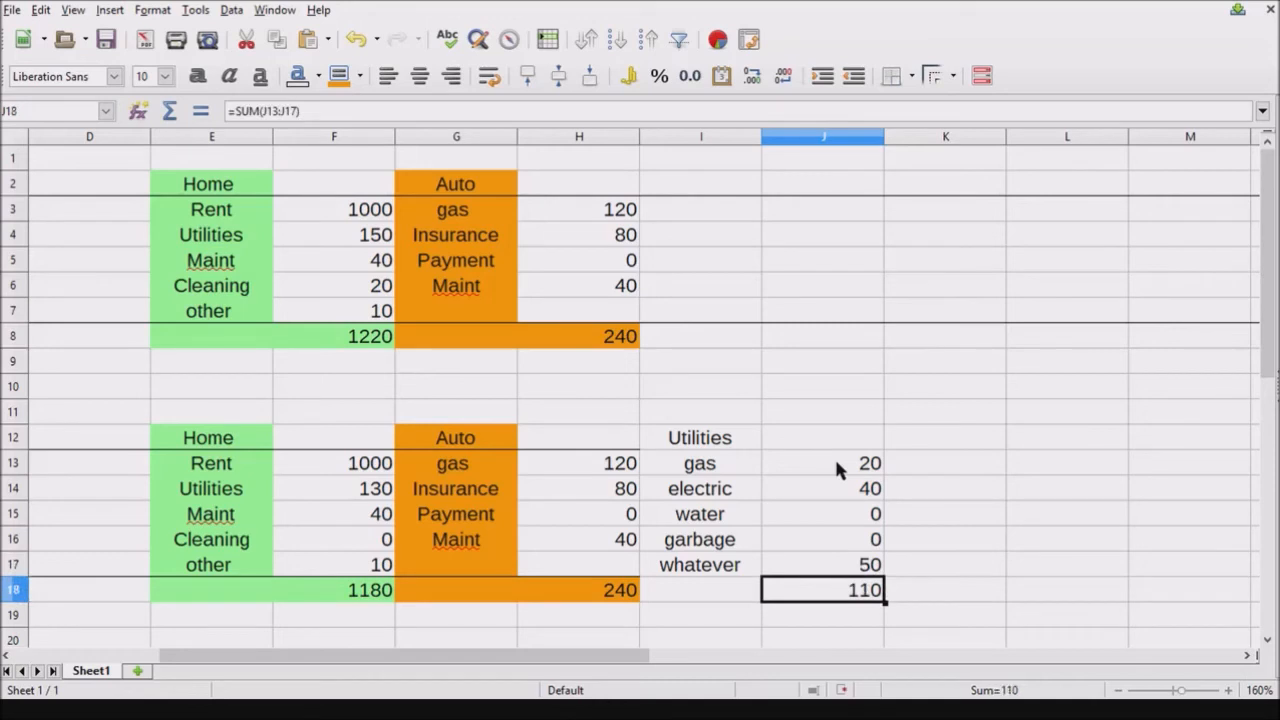
Add border lines beneath the last utility row I17:J17 and beneath the Utilities heading row I12:J12
left_click_drag(671, 565, 851, 565)
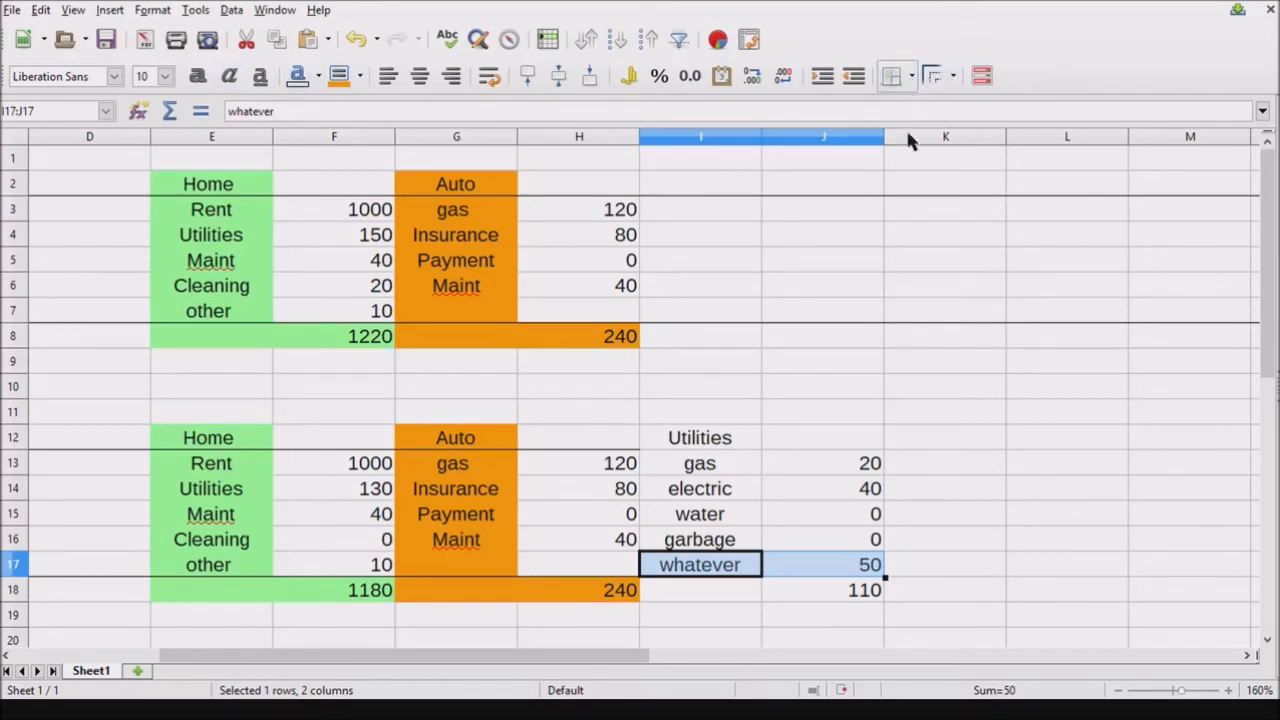
left_click_drag(695, 440, 815, 423)
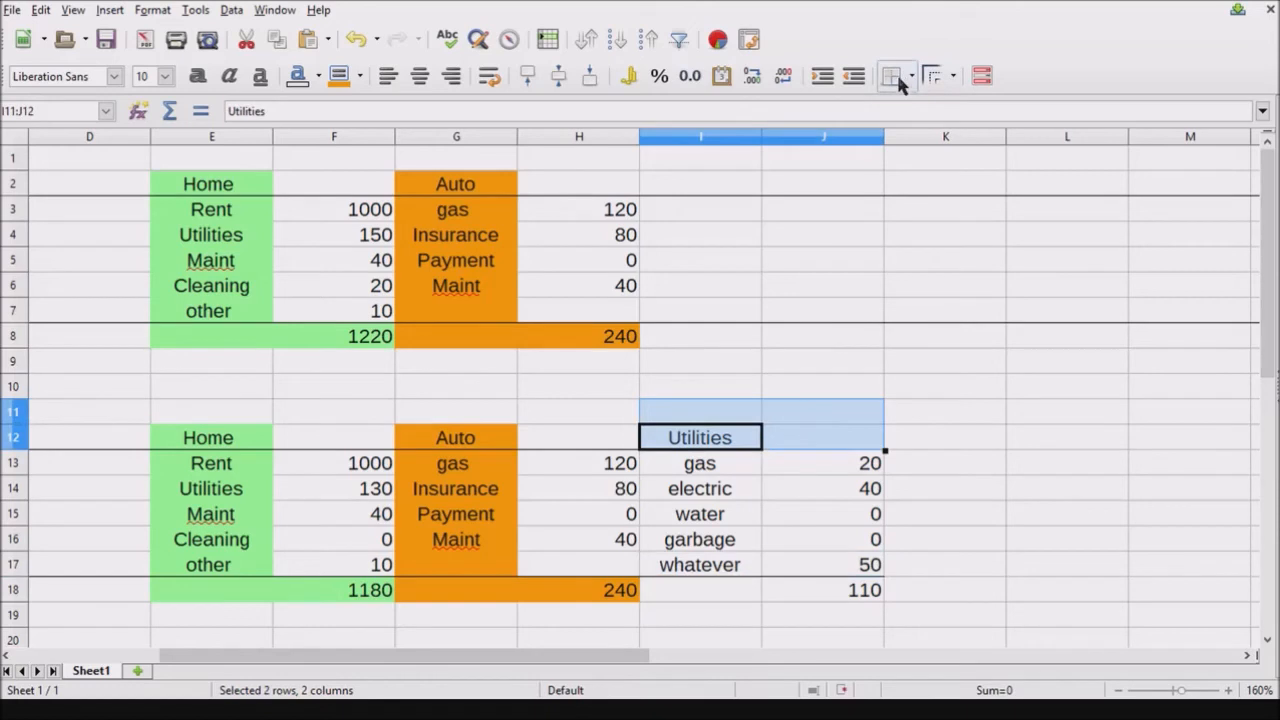
left_click(720, 312)
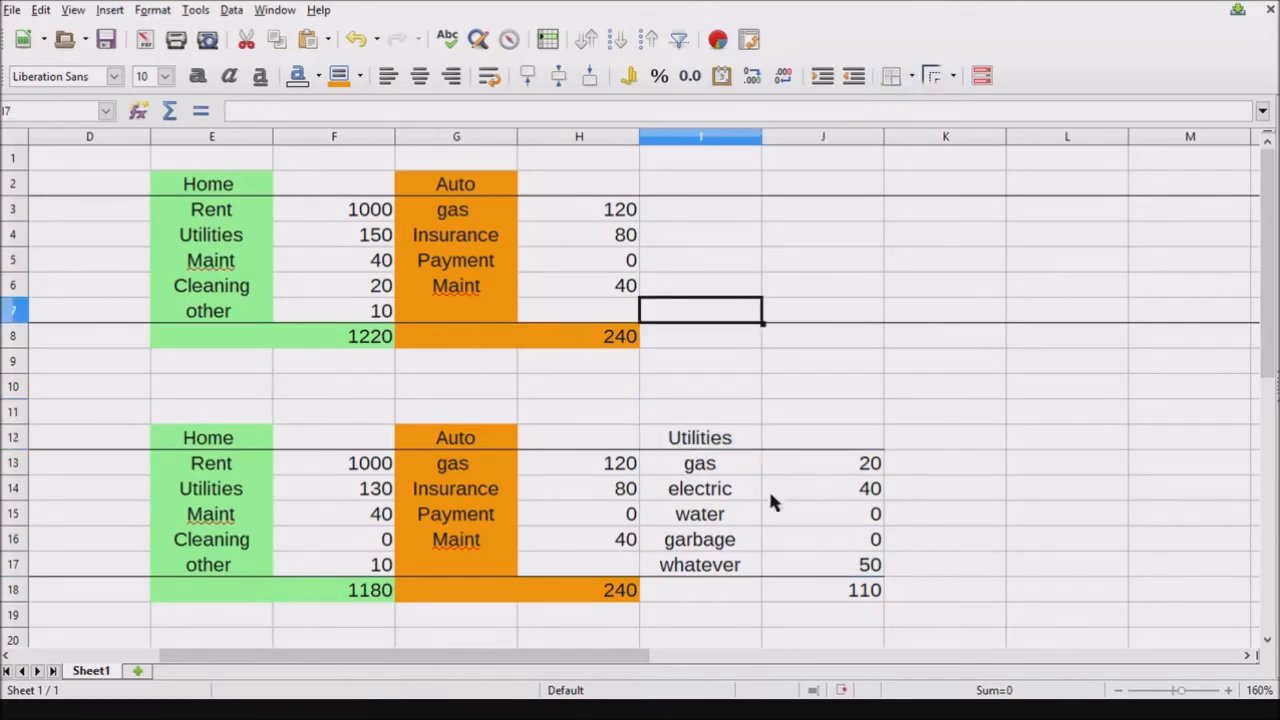
Link the copy's Utilities amount in F14 to the Utilities breakdown total with the formula =J18
left_click(831, 590)
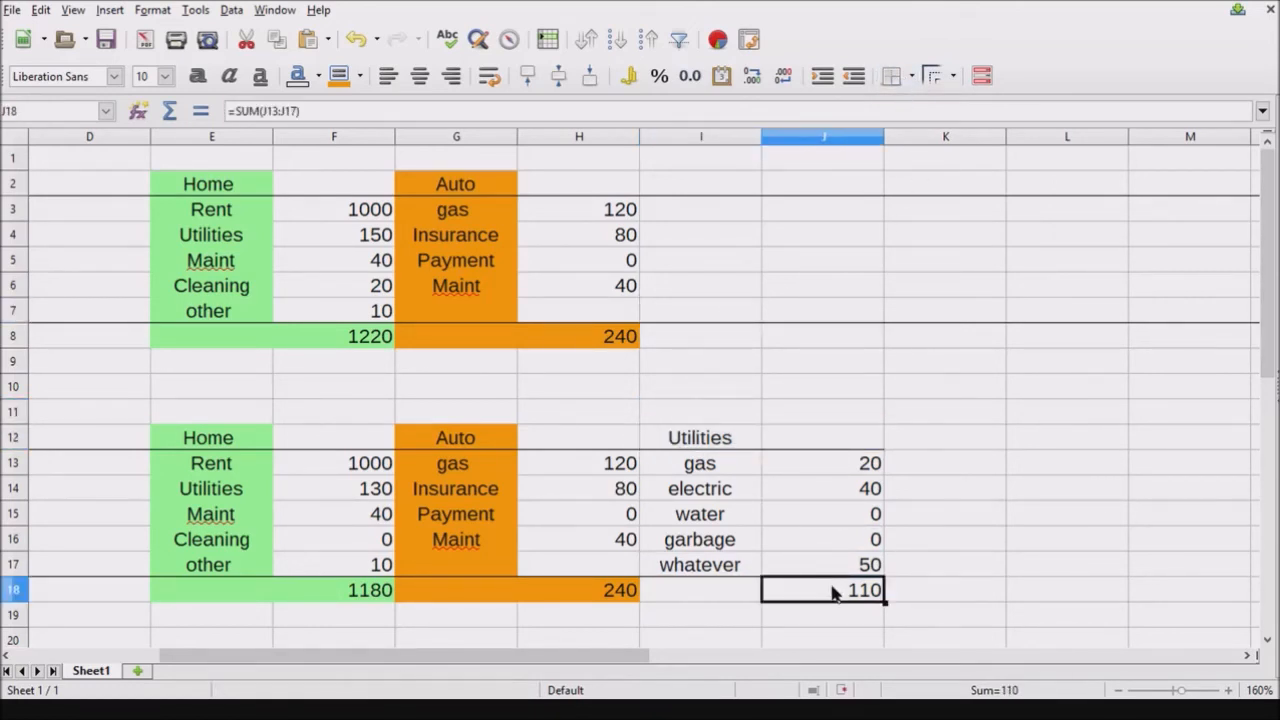
left_click(343, 495)
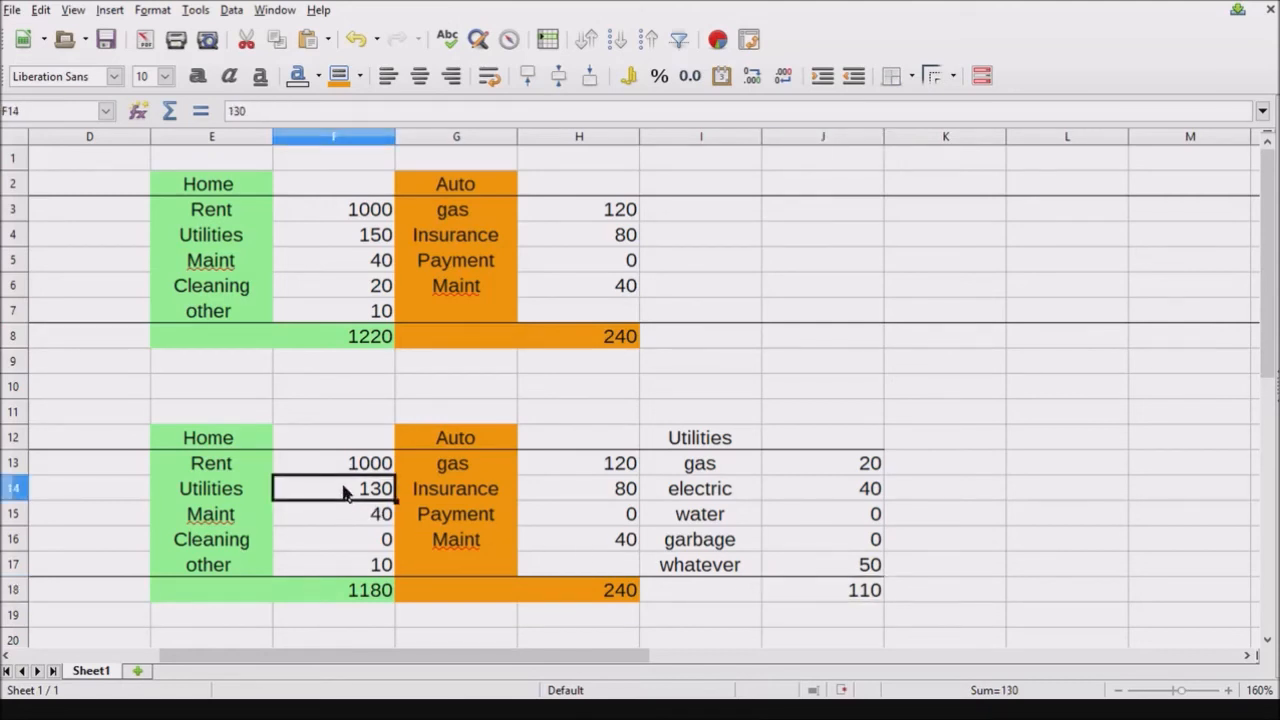
type("=")
left_click(851, 596)
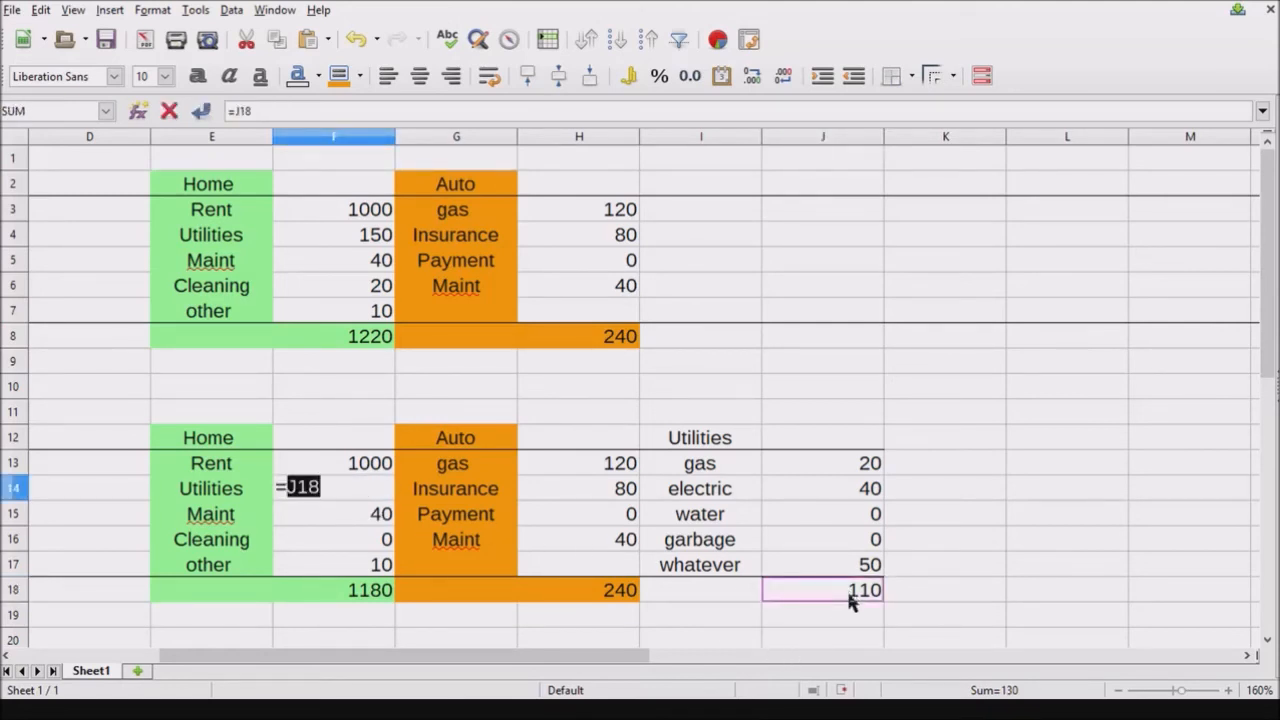
key("Return")
left_click(851, 596)
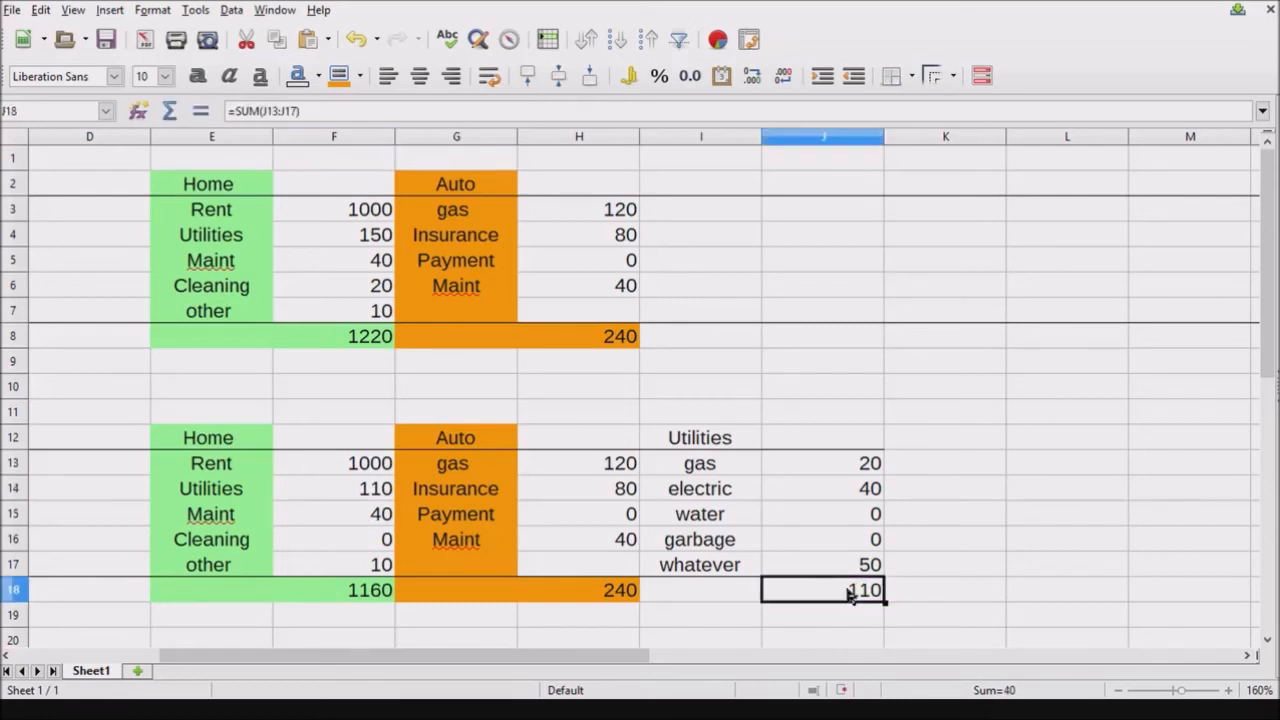
left_click(343, 490)
Fill the copy's Utilities row E14:F14, the breakdown labels I12:I18 and the total cell J18 with cyan
left_click(222, 490)
left_click(335, 482, "shift")
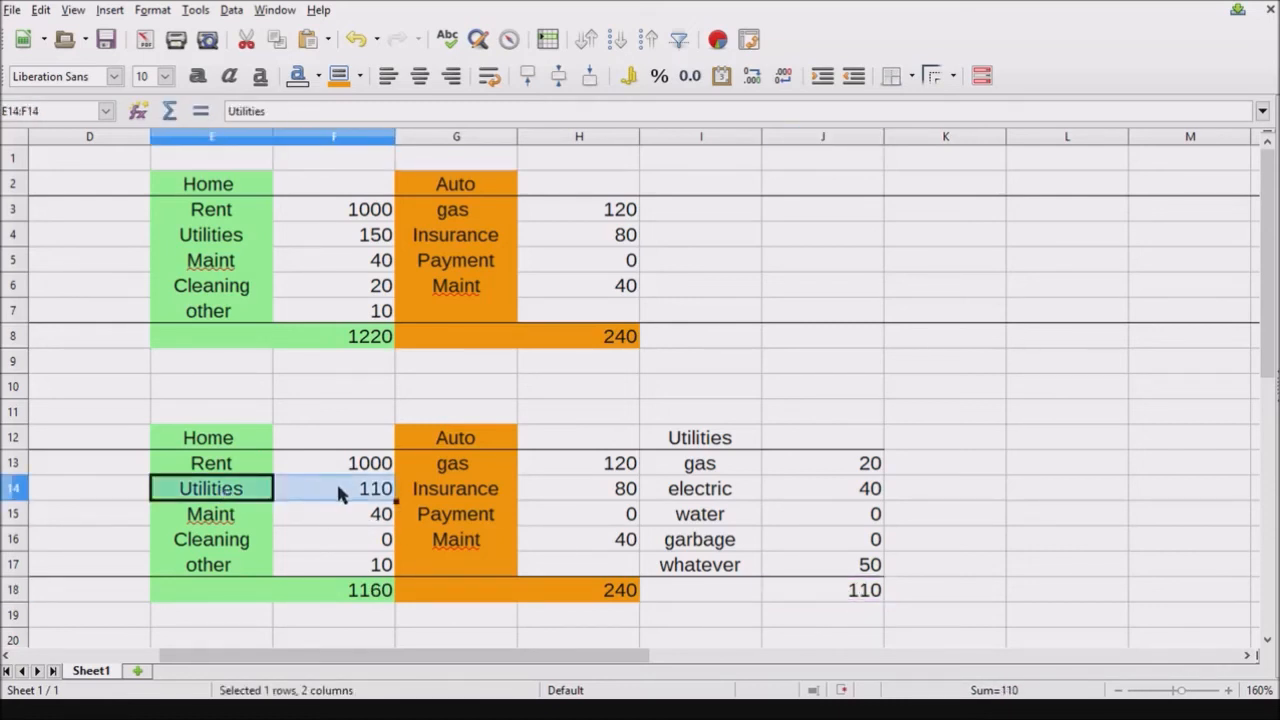
left_click(823, 585, "ctrl")
left_click_drag(705, 588, 707, 442)
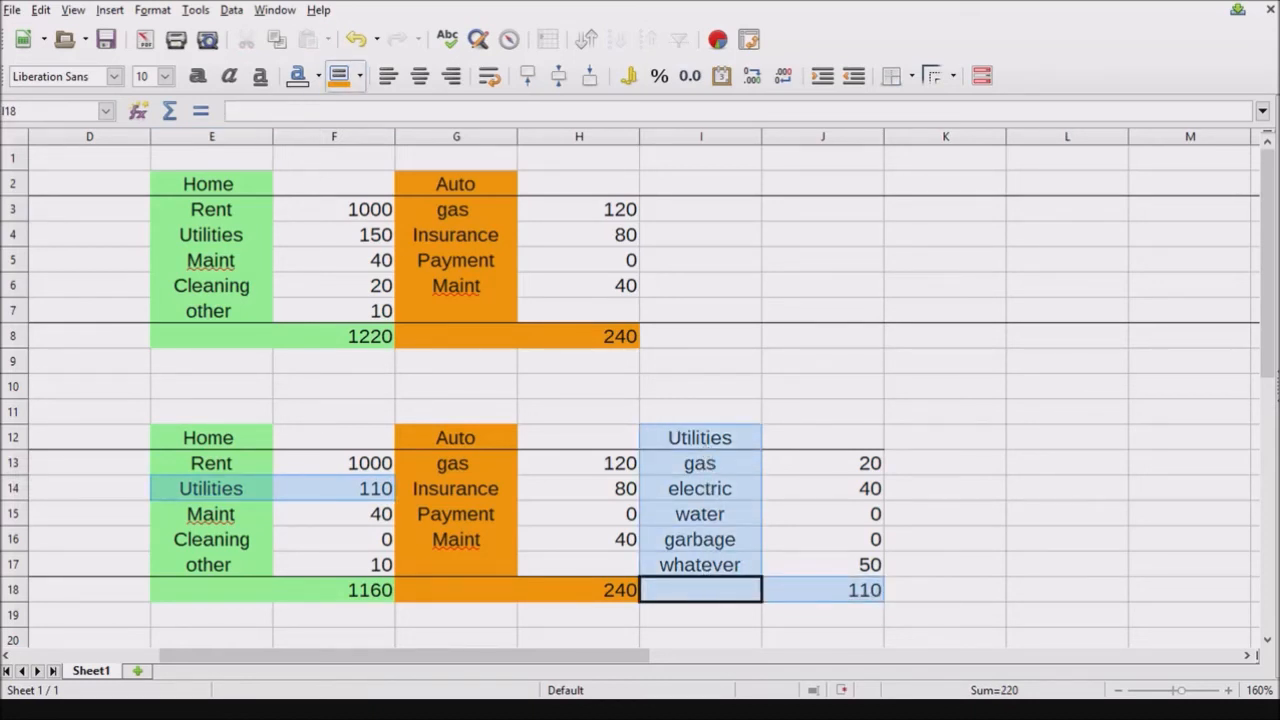
left_click(338, 75)
left_click(905, 392)
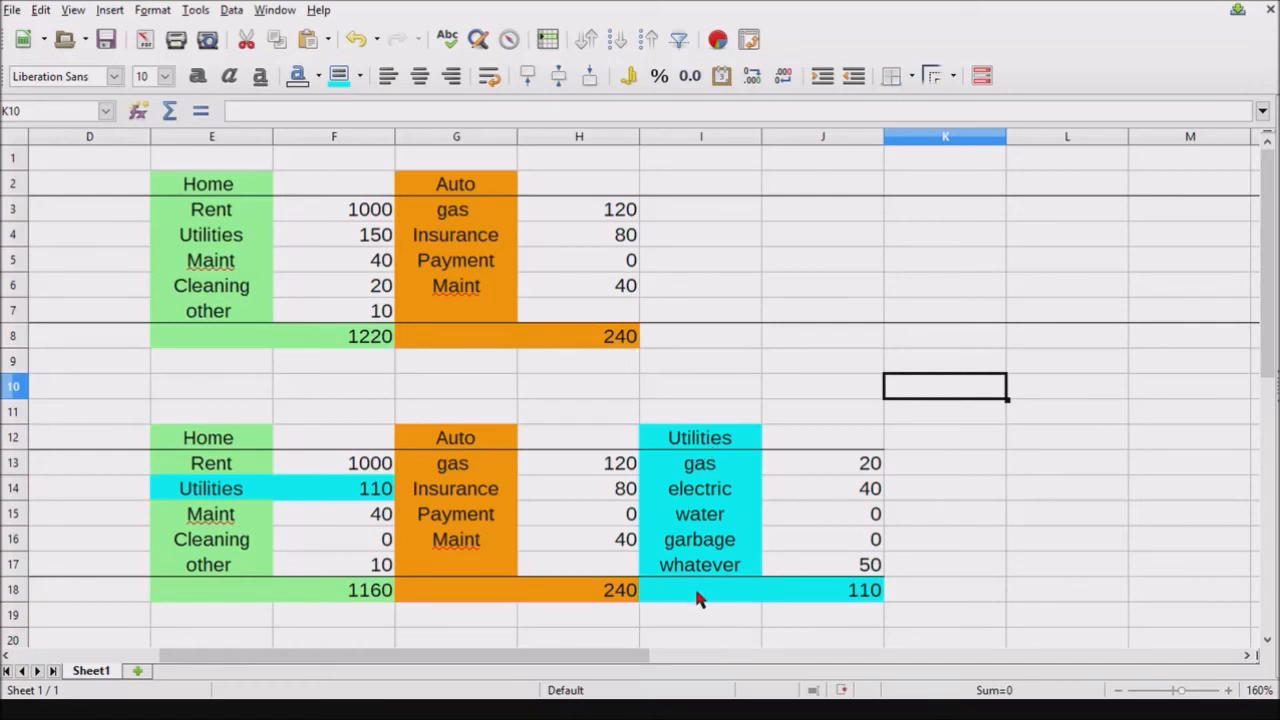
Review the Food and Fun amounts in C5 and C6 of the original plan
left_click_drag(578, 665, 437, 666)
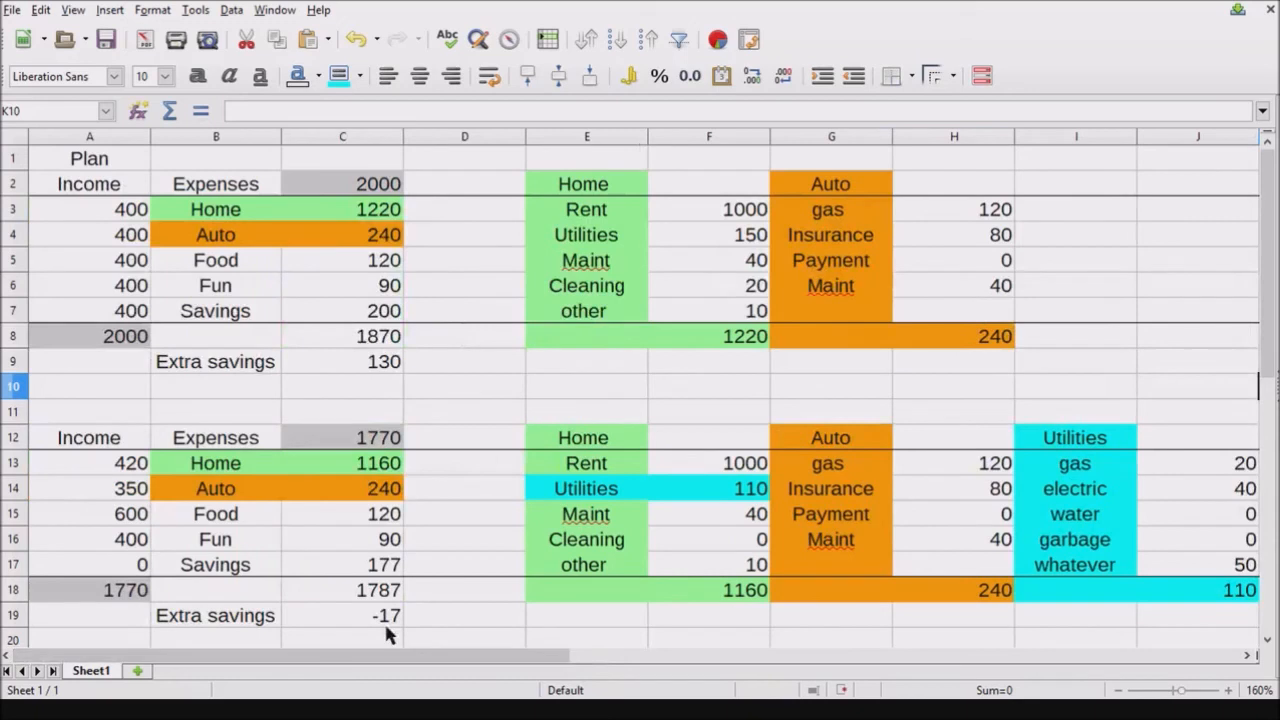
left_click(377, 263)
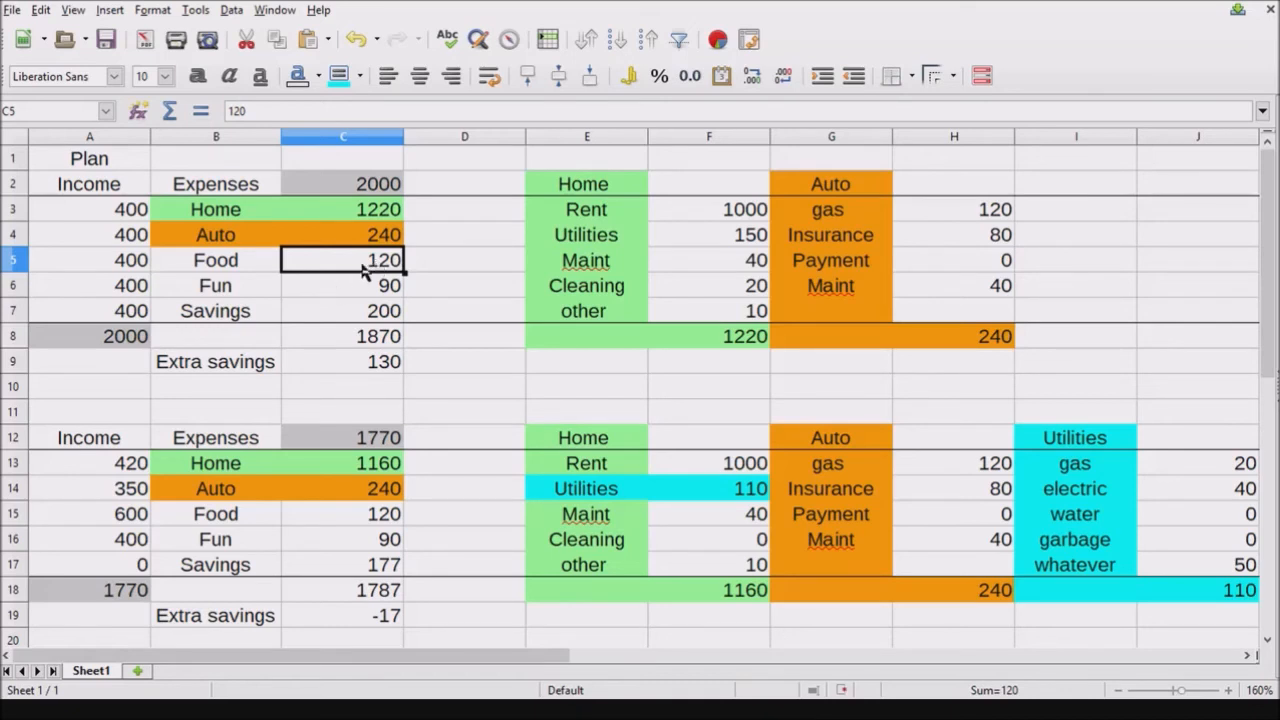
left_click(358, 286)
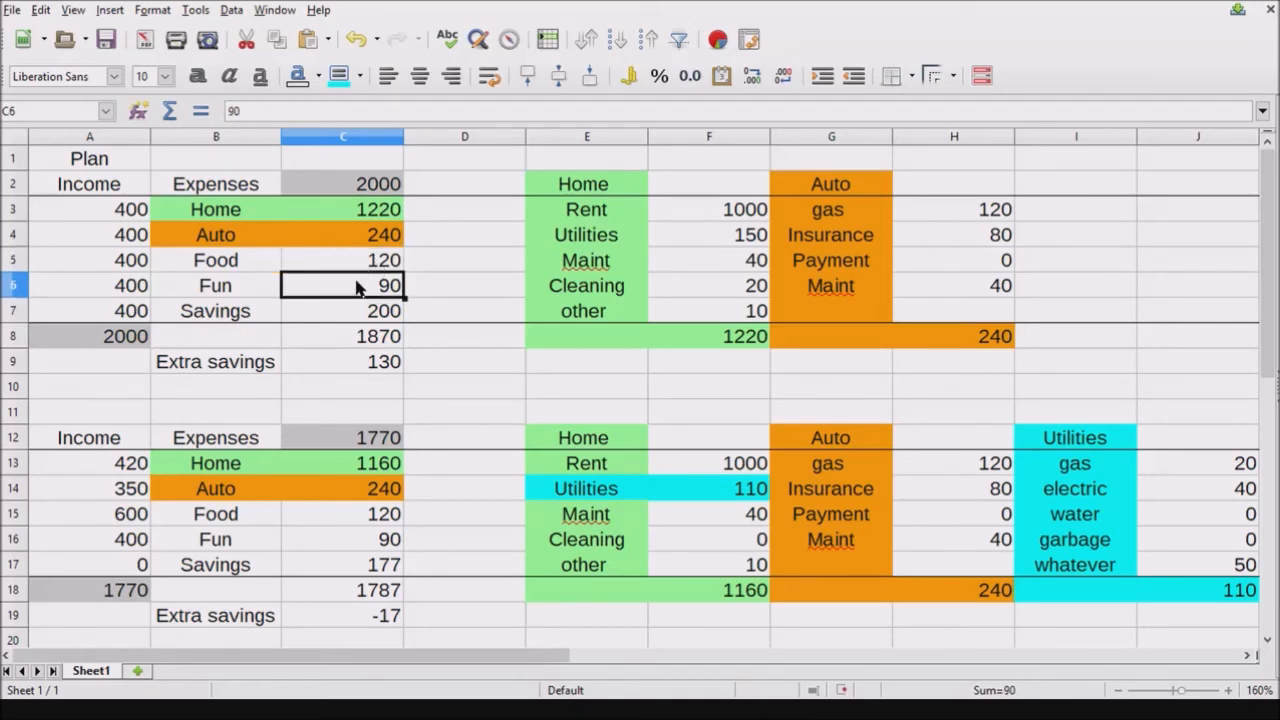
left_click(363, 268)
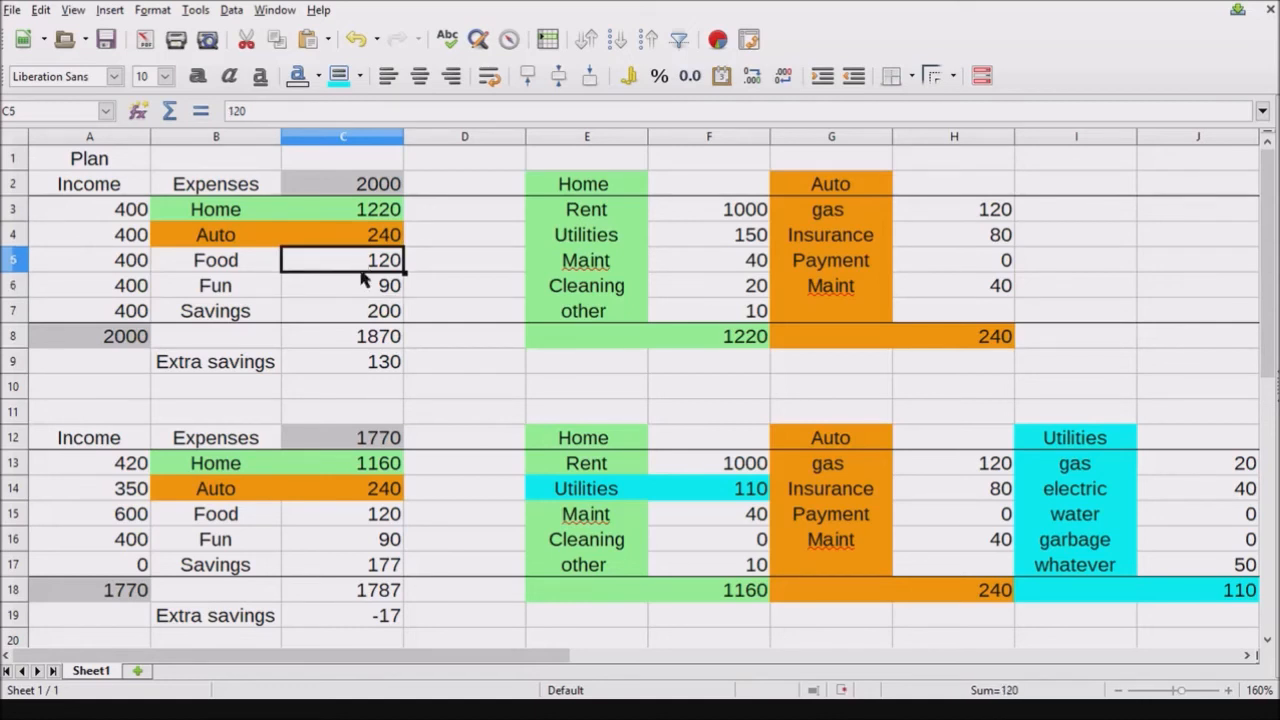
double_click(357, 283)
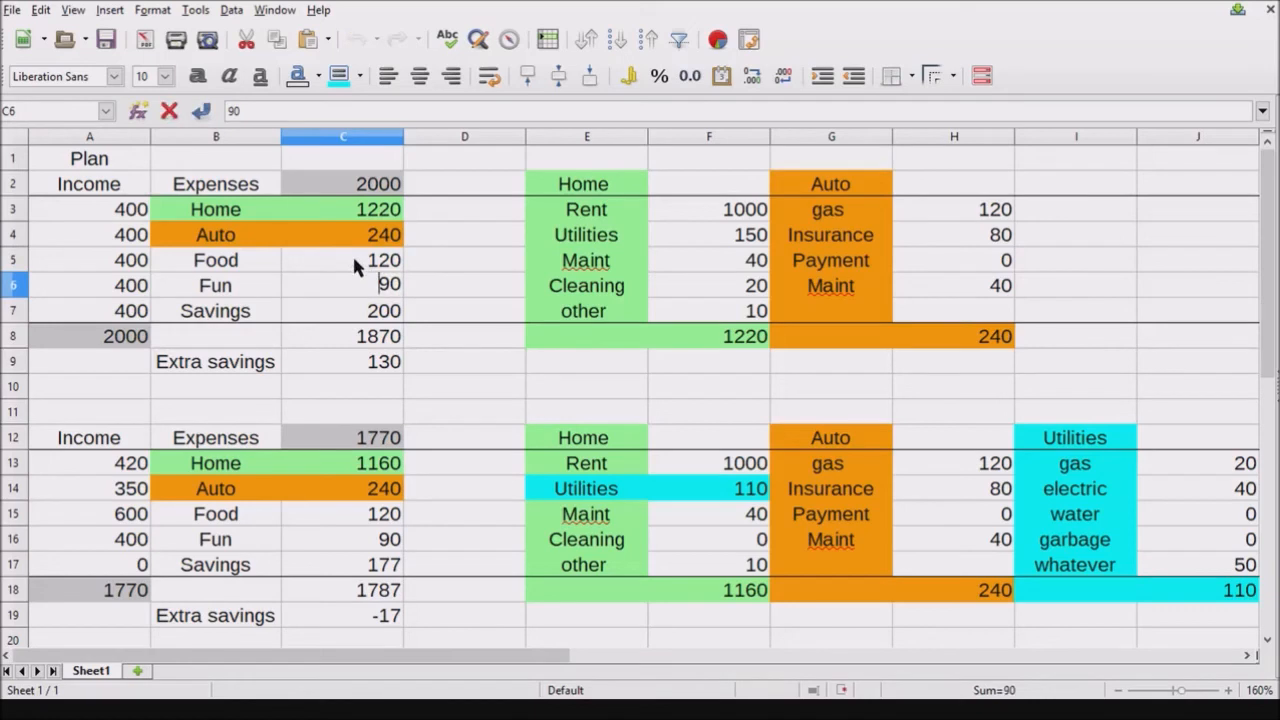
left_click(353, 264)
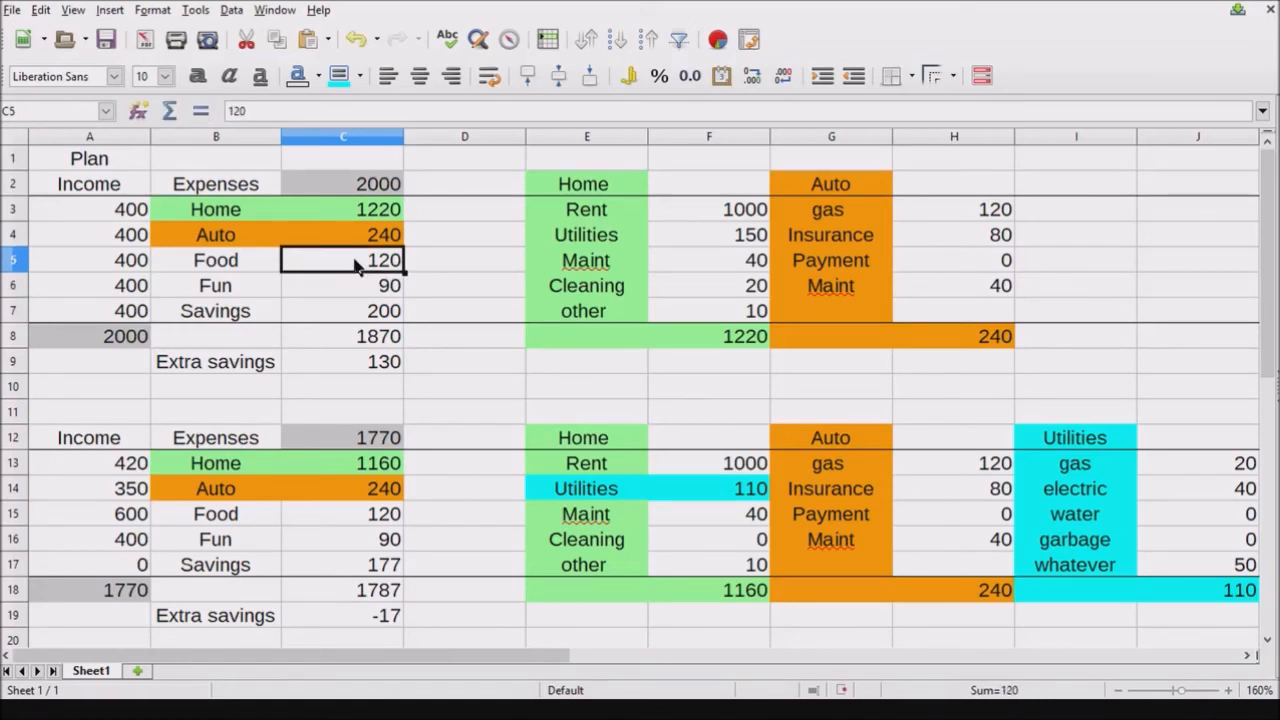
left_click(356, 287)
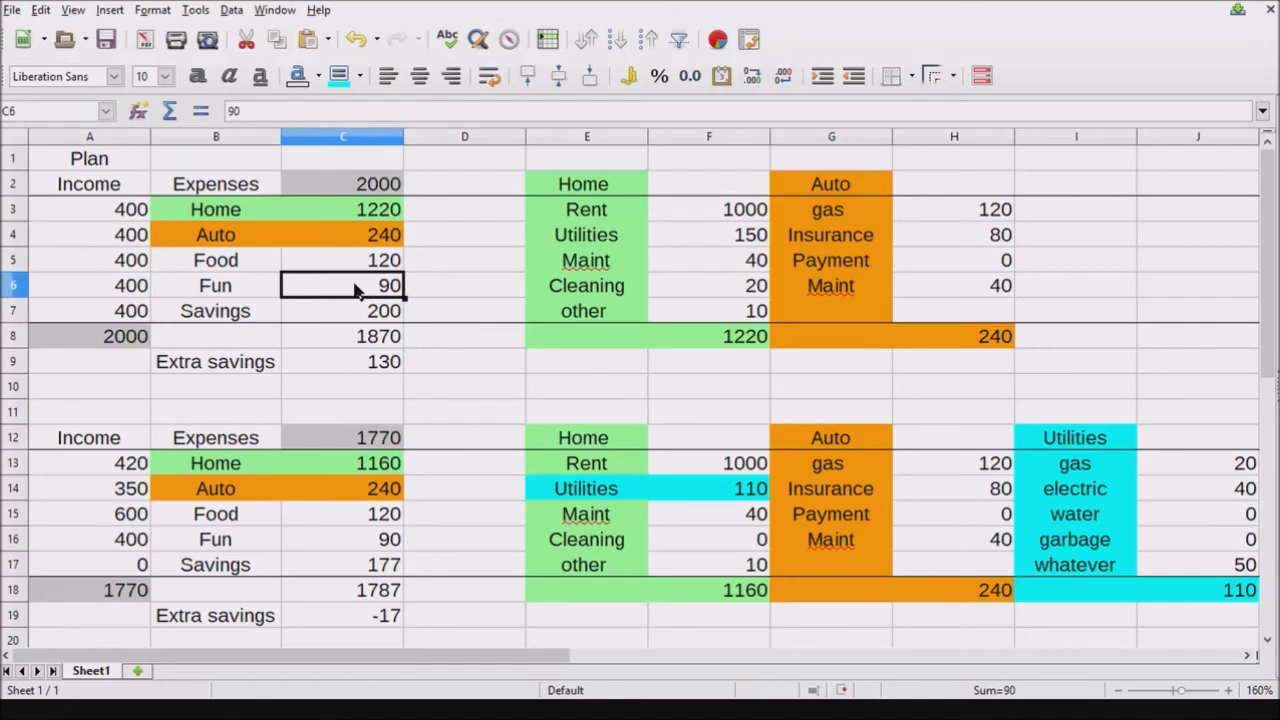
Rename the Fun expense label as Wants in both B6 and B16
left_click(210, 289)
type("Wants")
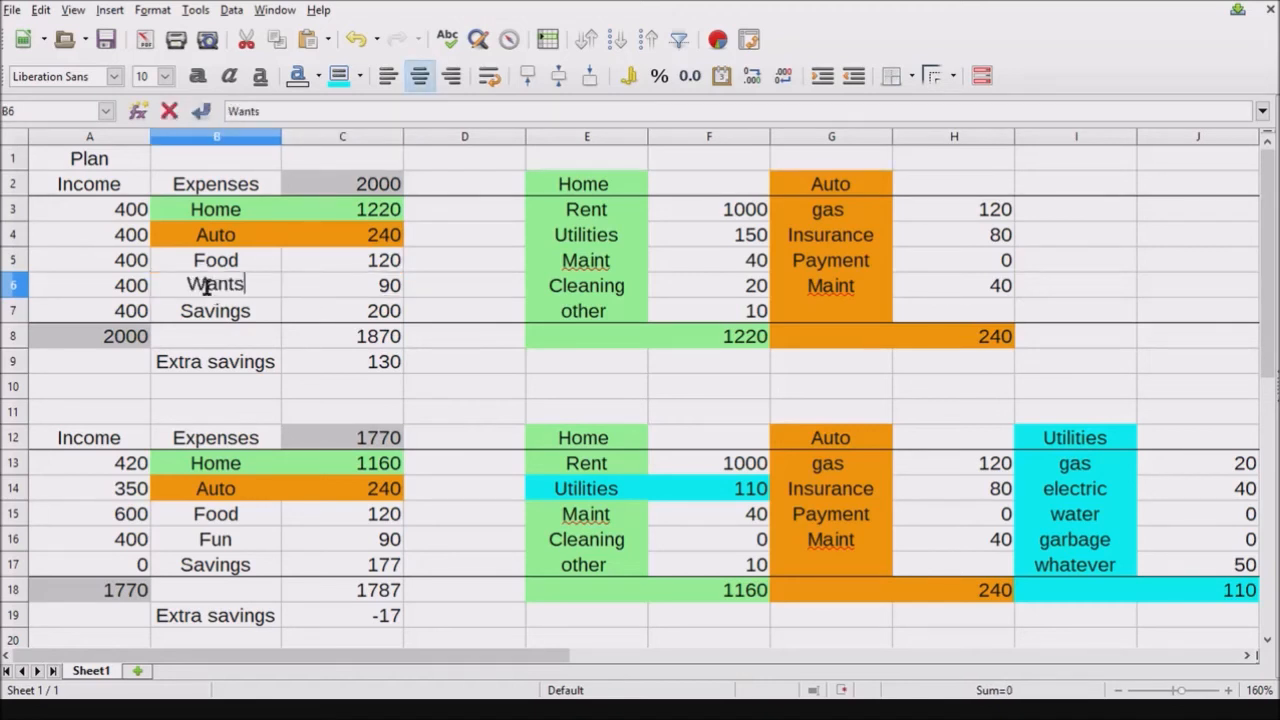
key("Return")
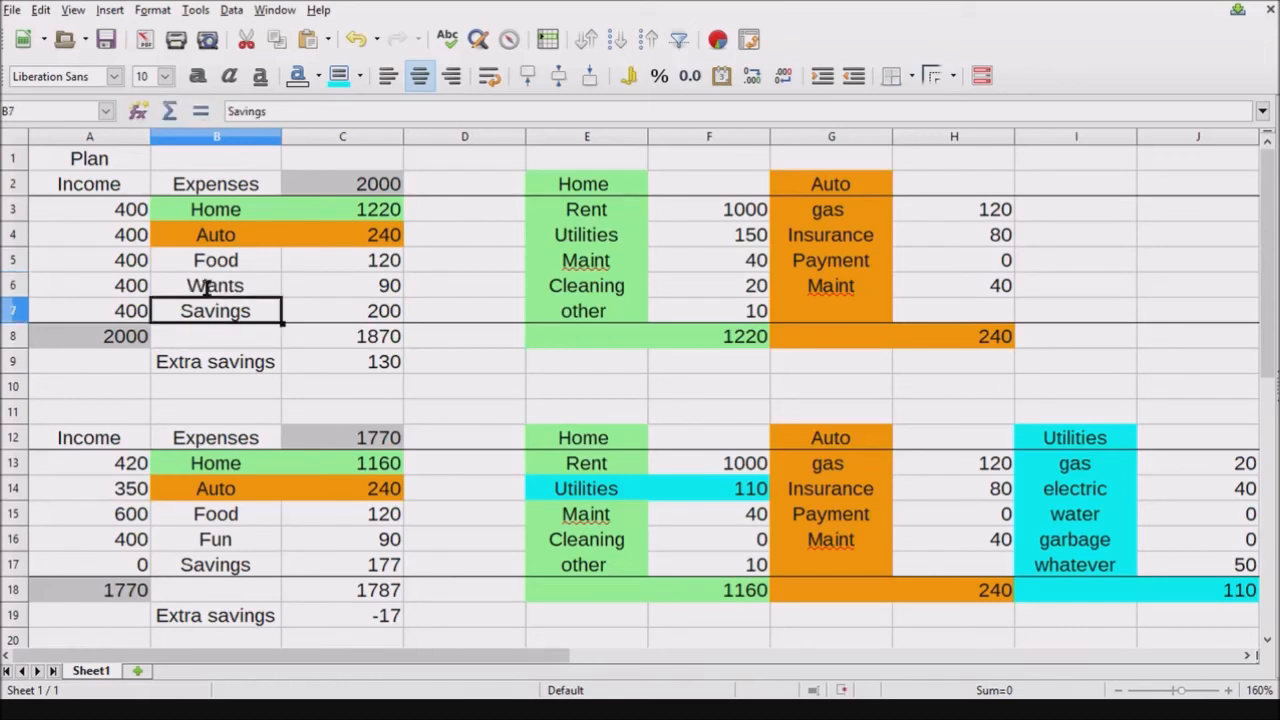
left_click(230, 537)
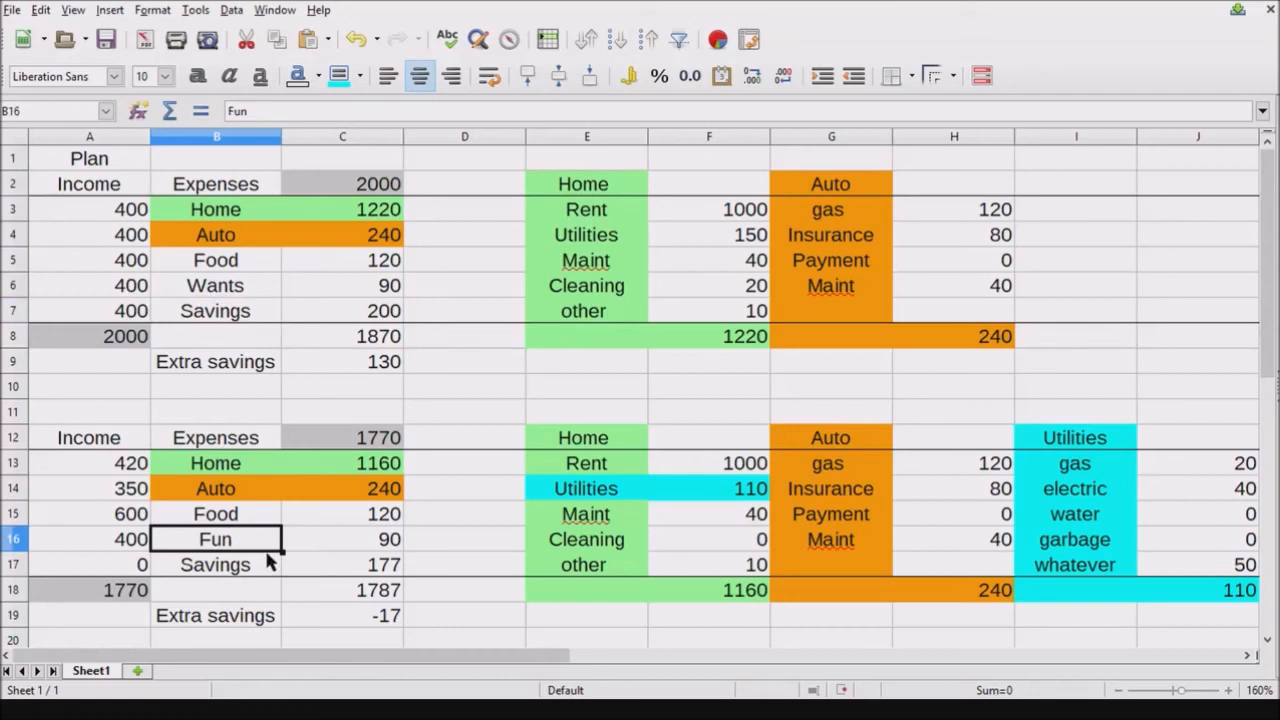
type("Want")
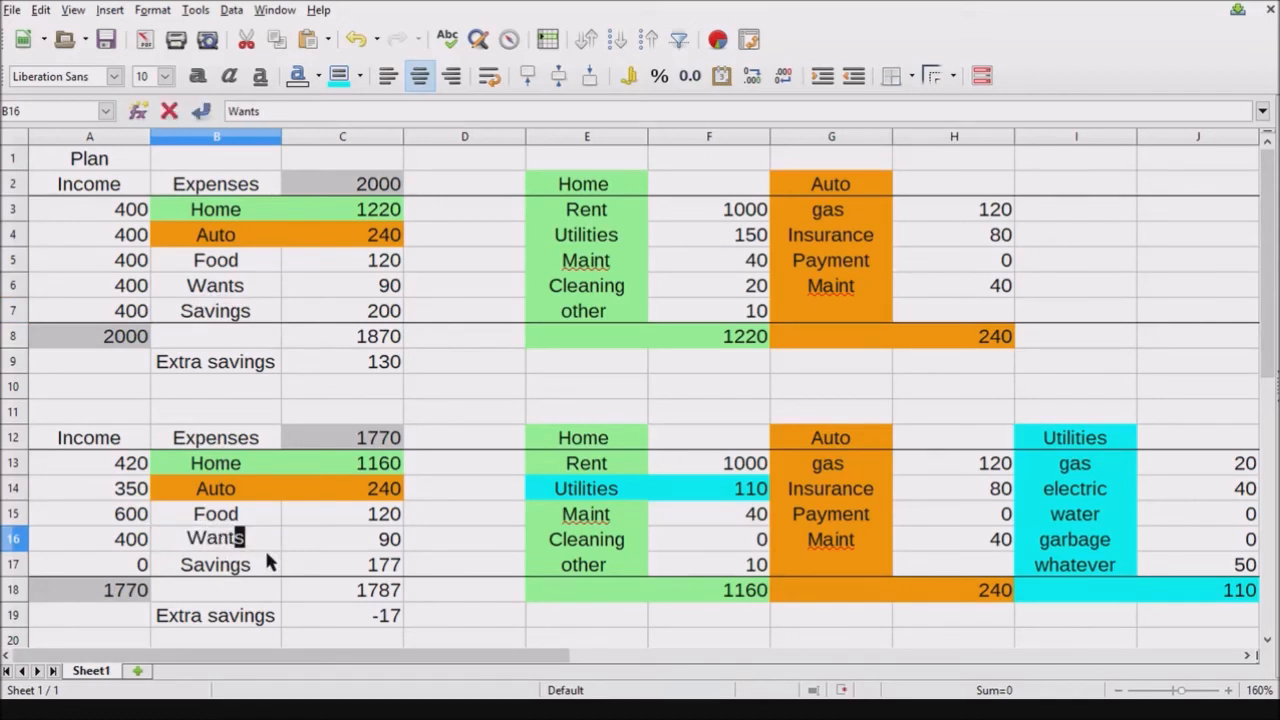
key("Return")
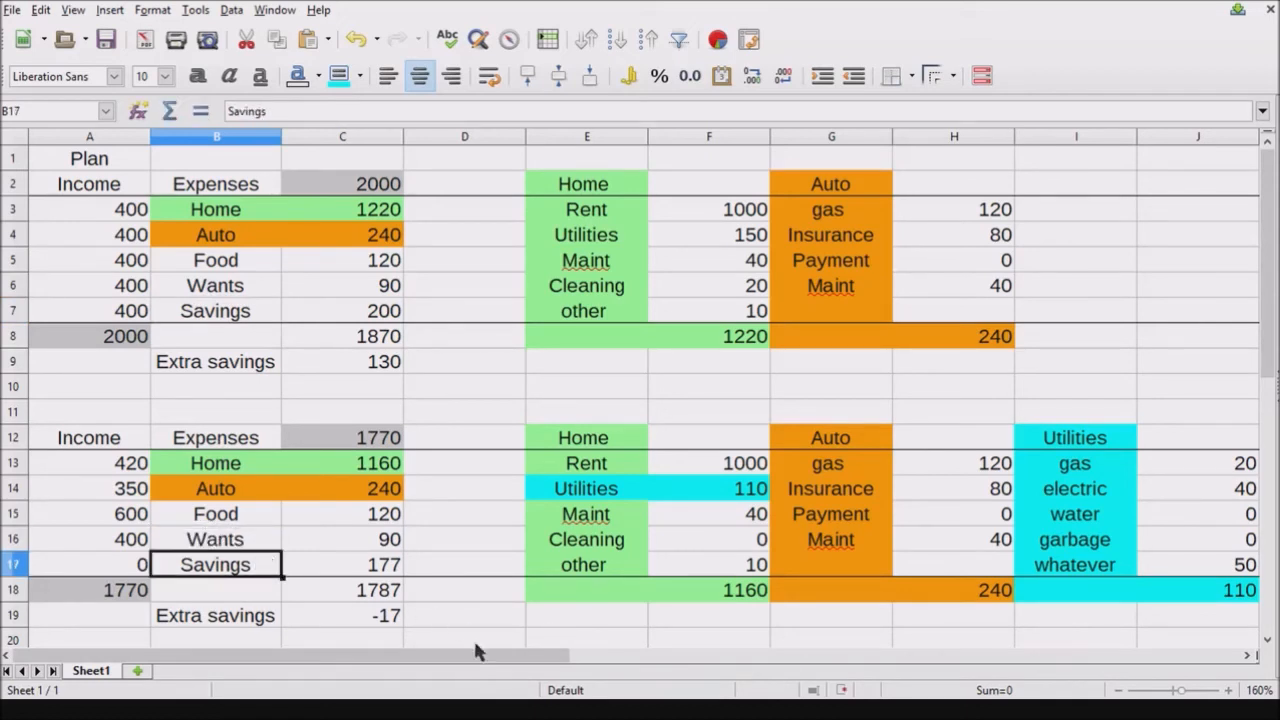
Set the gas cost in J13 of the Utilities breakdown to 40
mouse_move(480, 663)
left_mouse_down()
mouse_move(583, 662)
mouse_move(482, 663)
left_mouse_up()
left_click(1210, 467)
type("40")
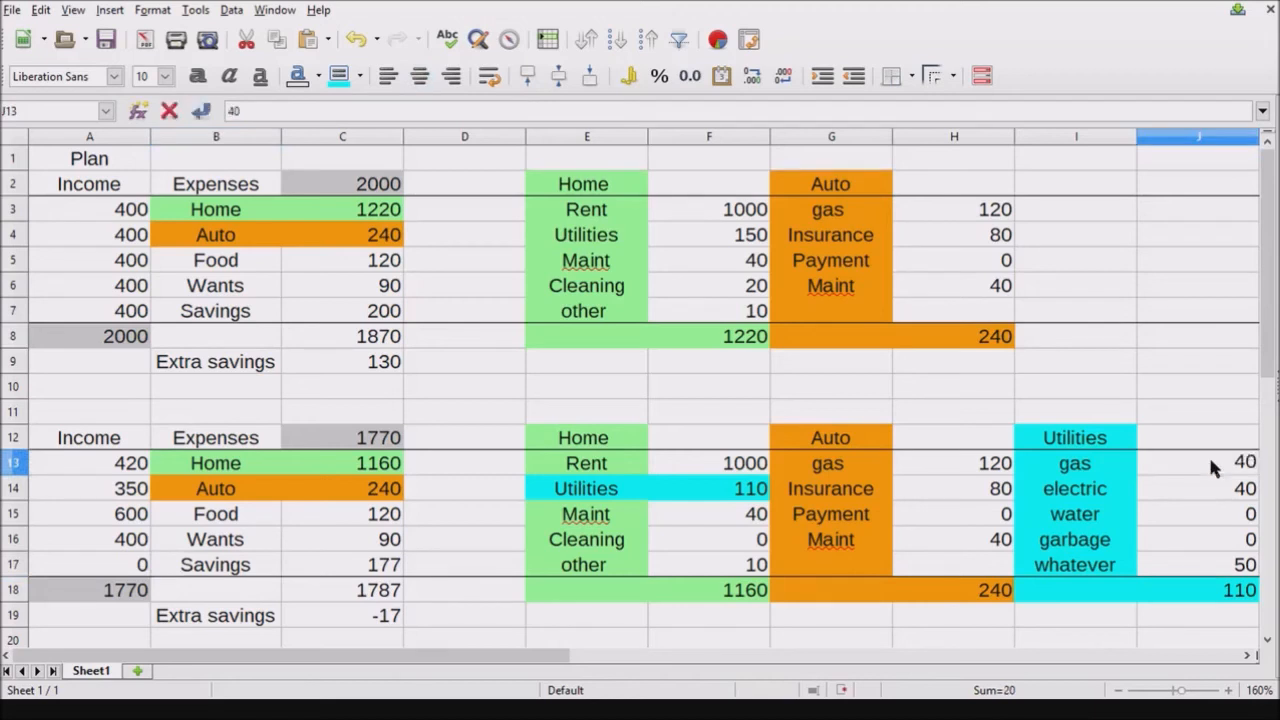
key("Return")
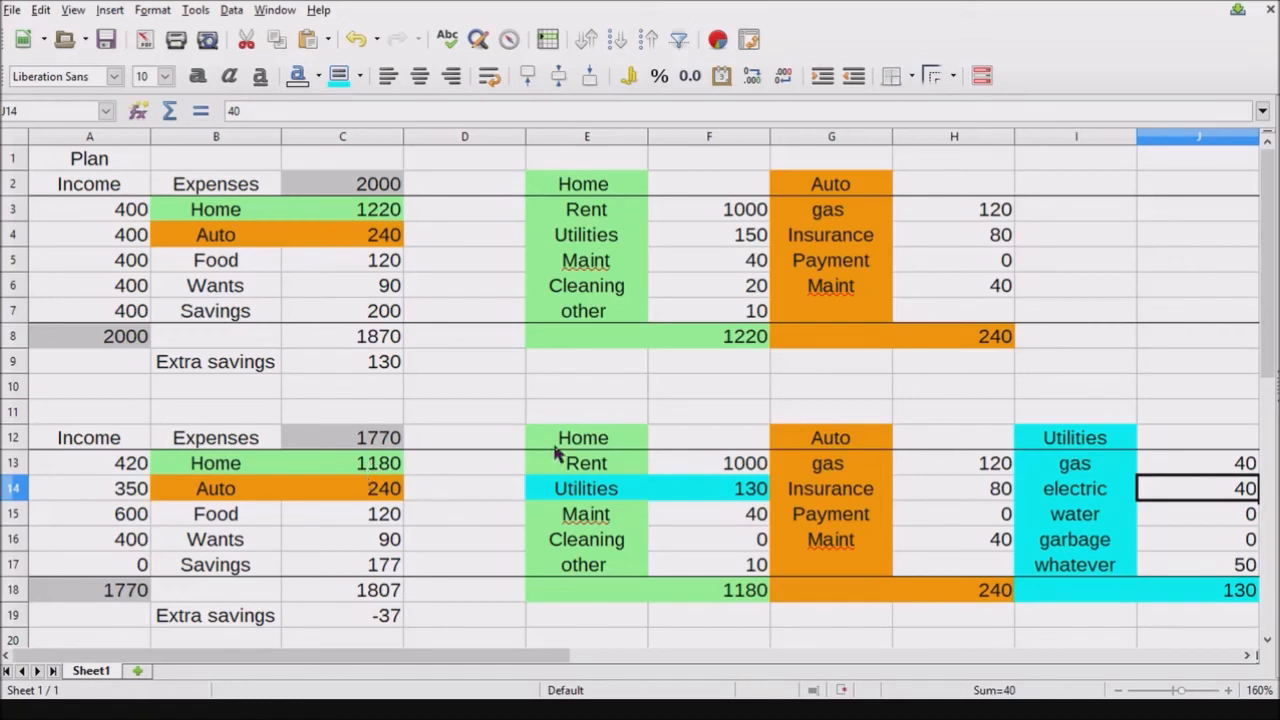
Inspect the formulas behind the copy's Home expense in C13 and the Home breakdown total in F18
left_click(368, 470)
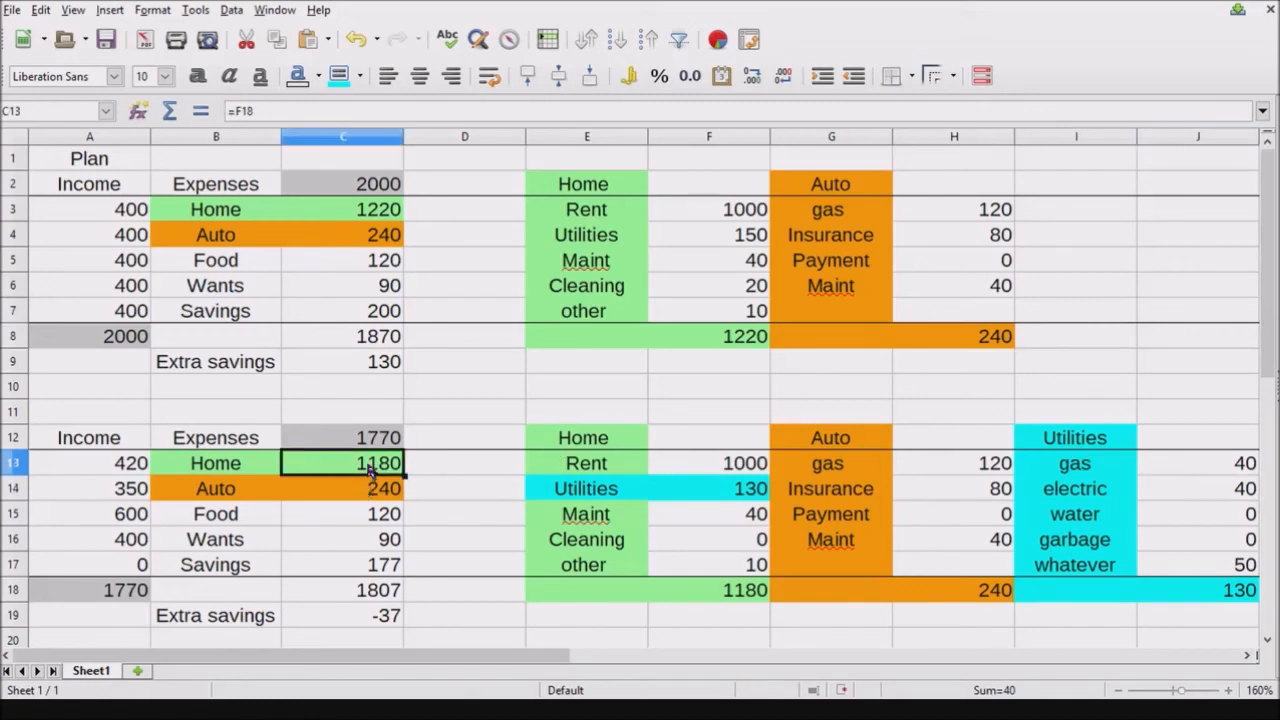
left_click(745, 593)
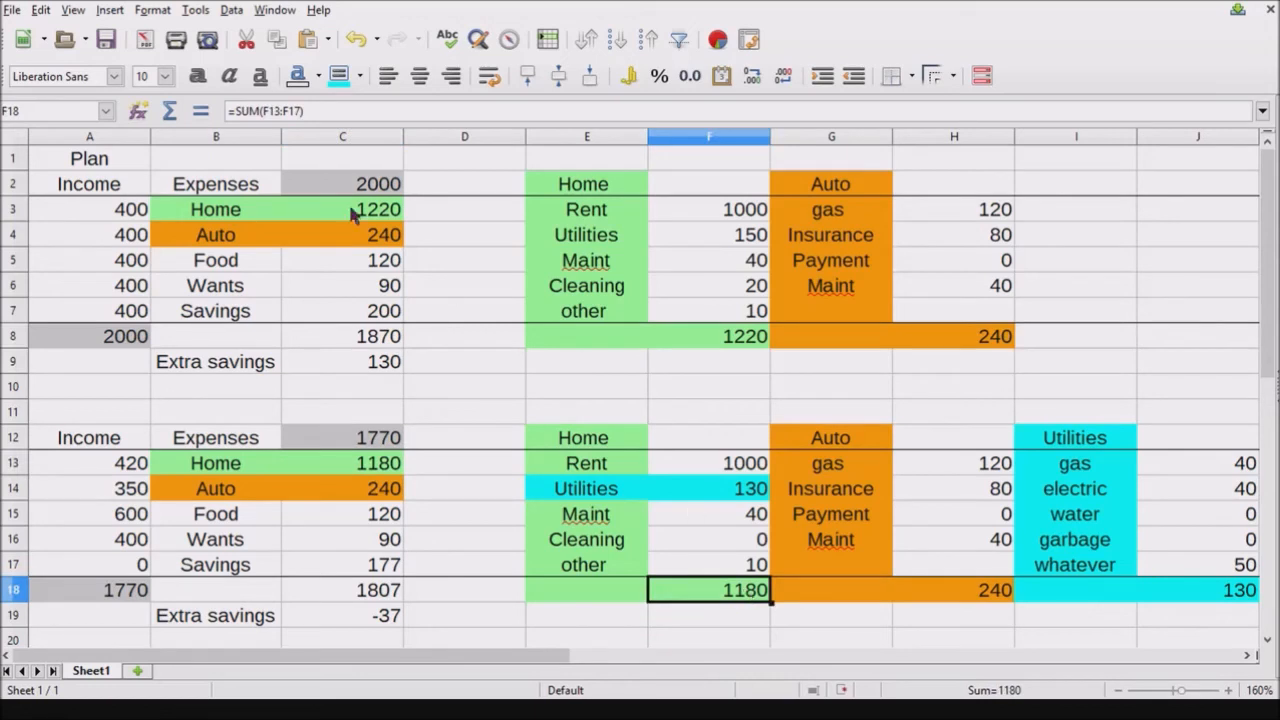
left_click(292, 110)
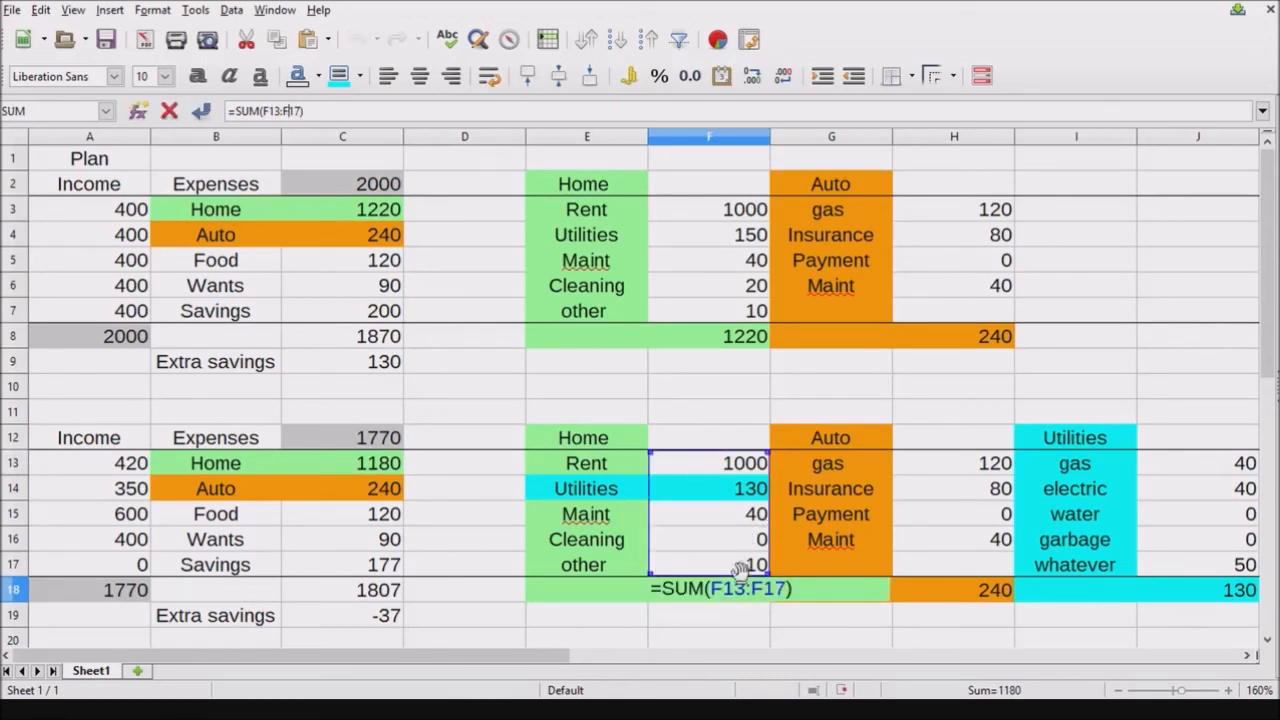
key("Return")
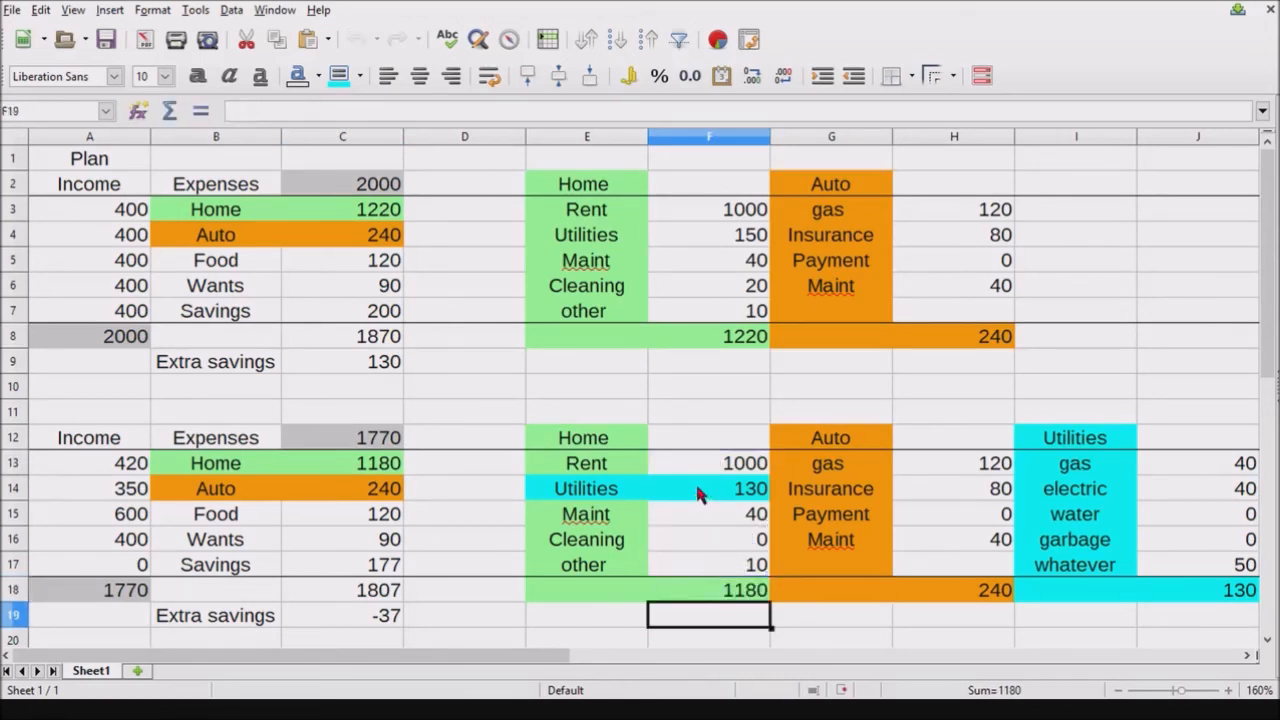
left_click(387, 470)
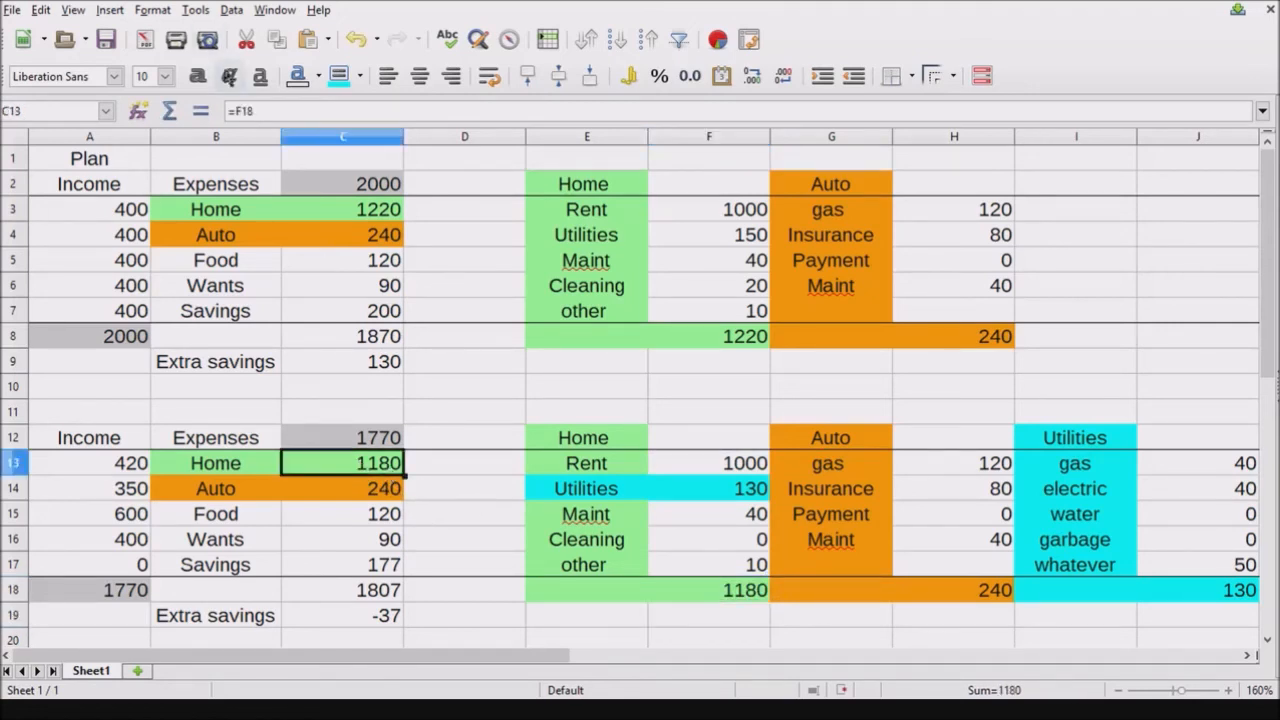
left_click(245, 108)
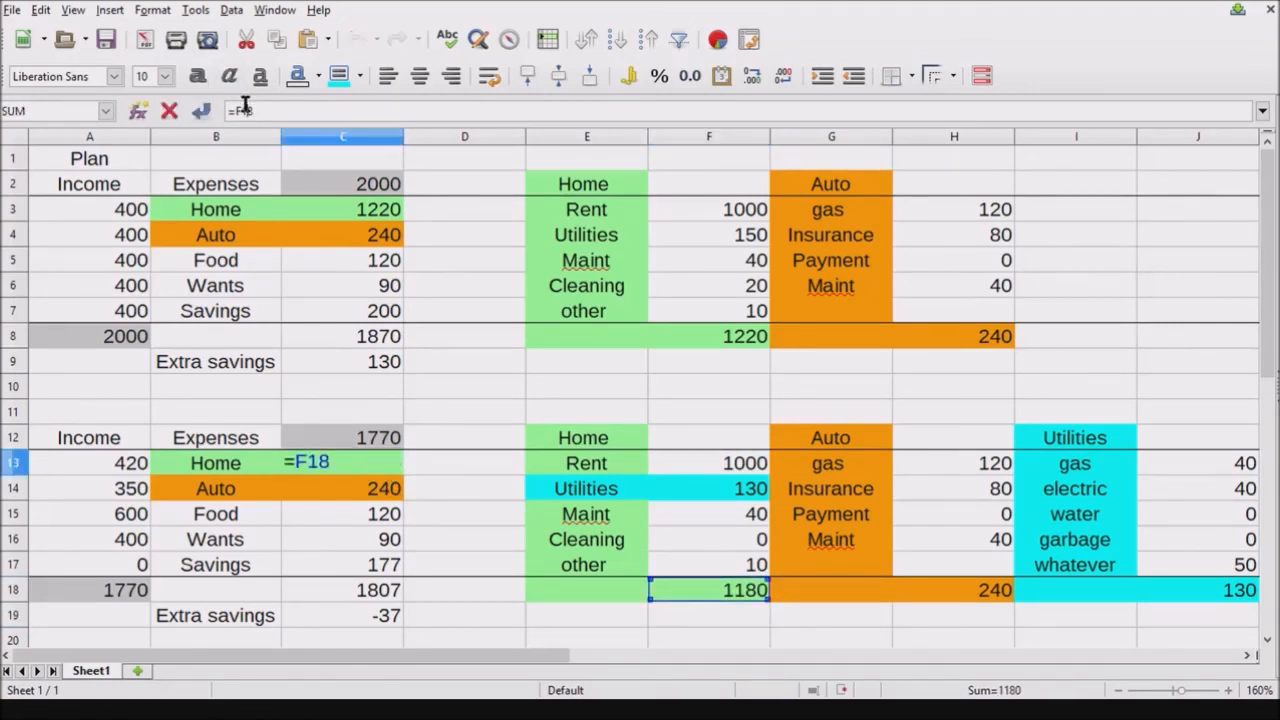
key("Return")
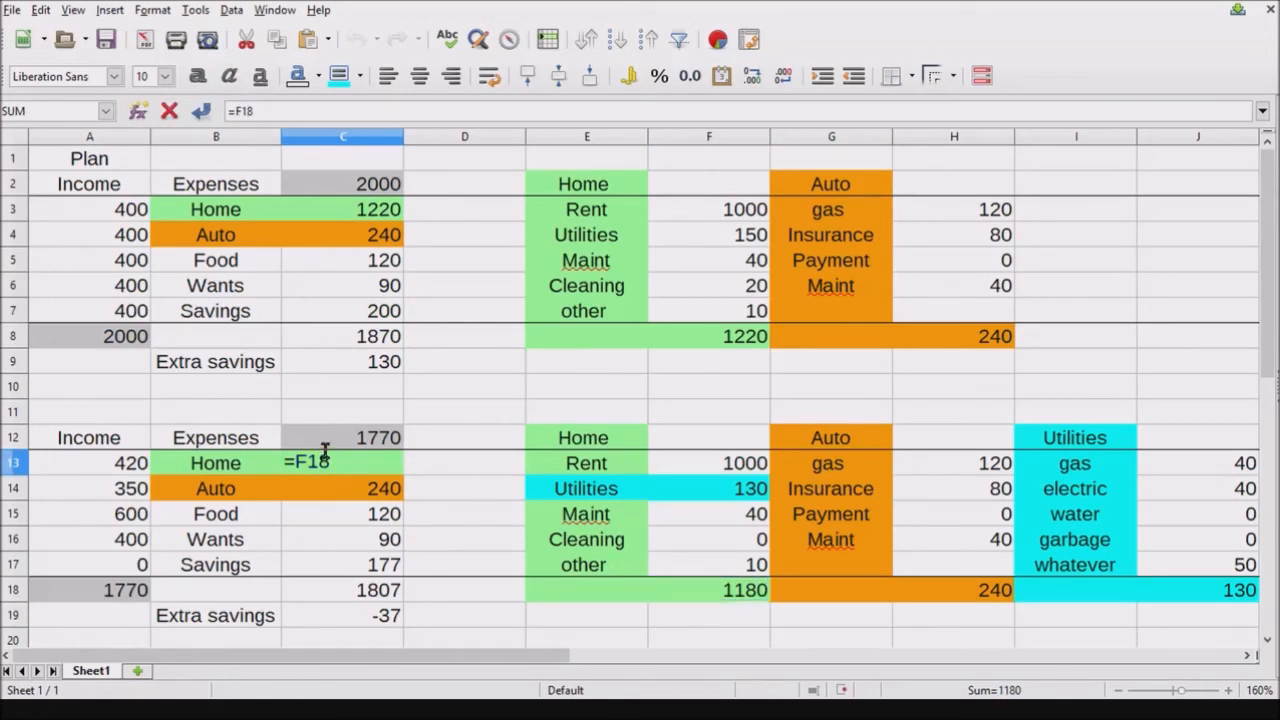
key("Return")
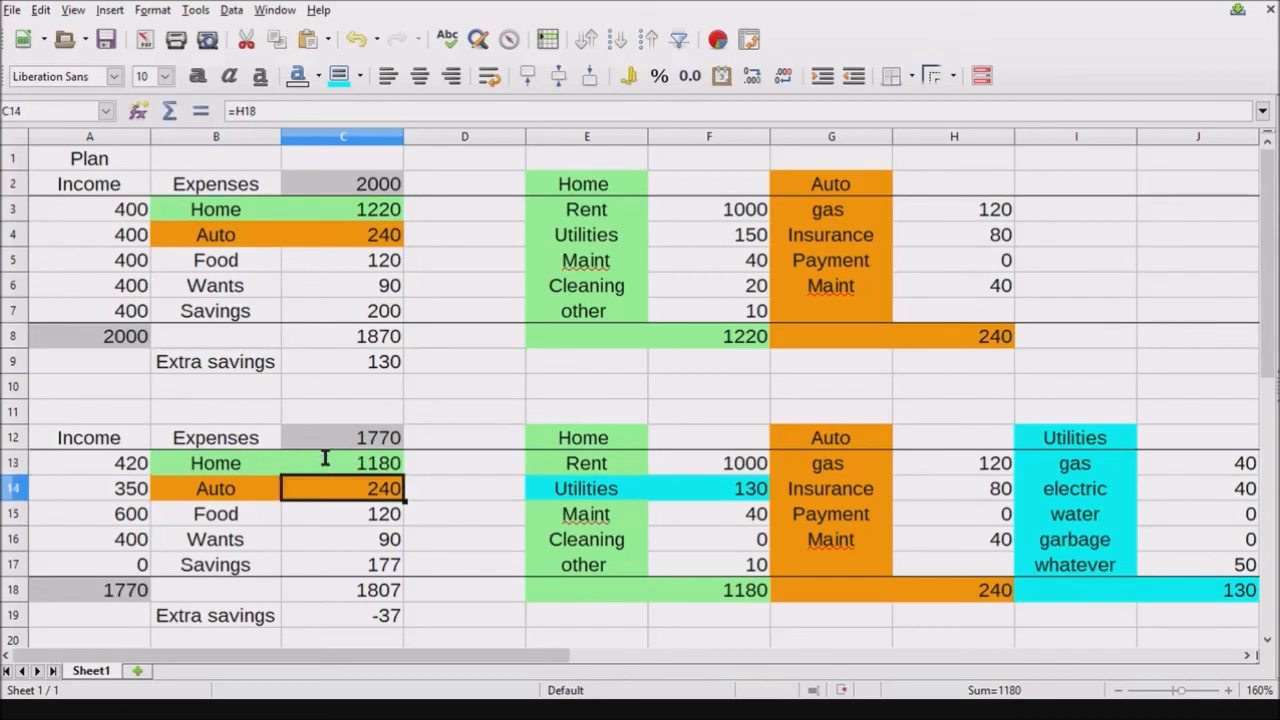
Try to insert the F18 reference into the Home expense formula in C13
left_click(328, 462)
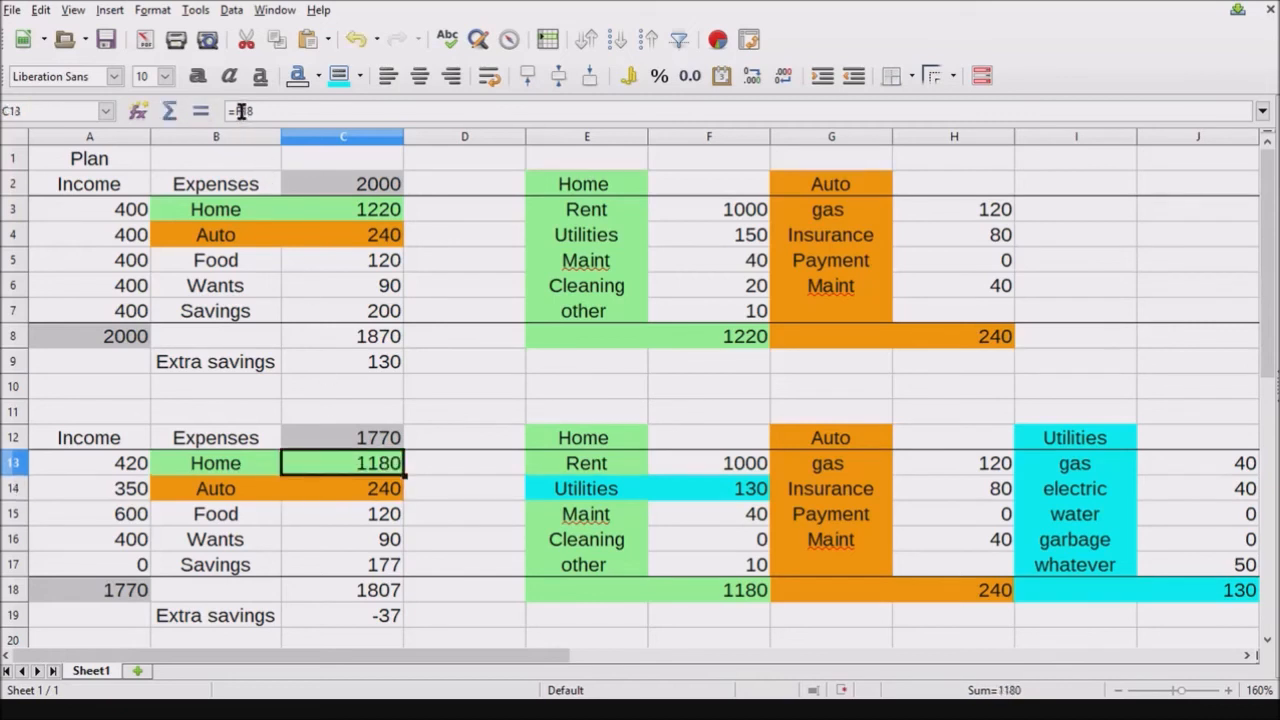
left_click(242, 111)
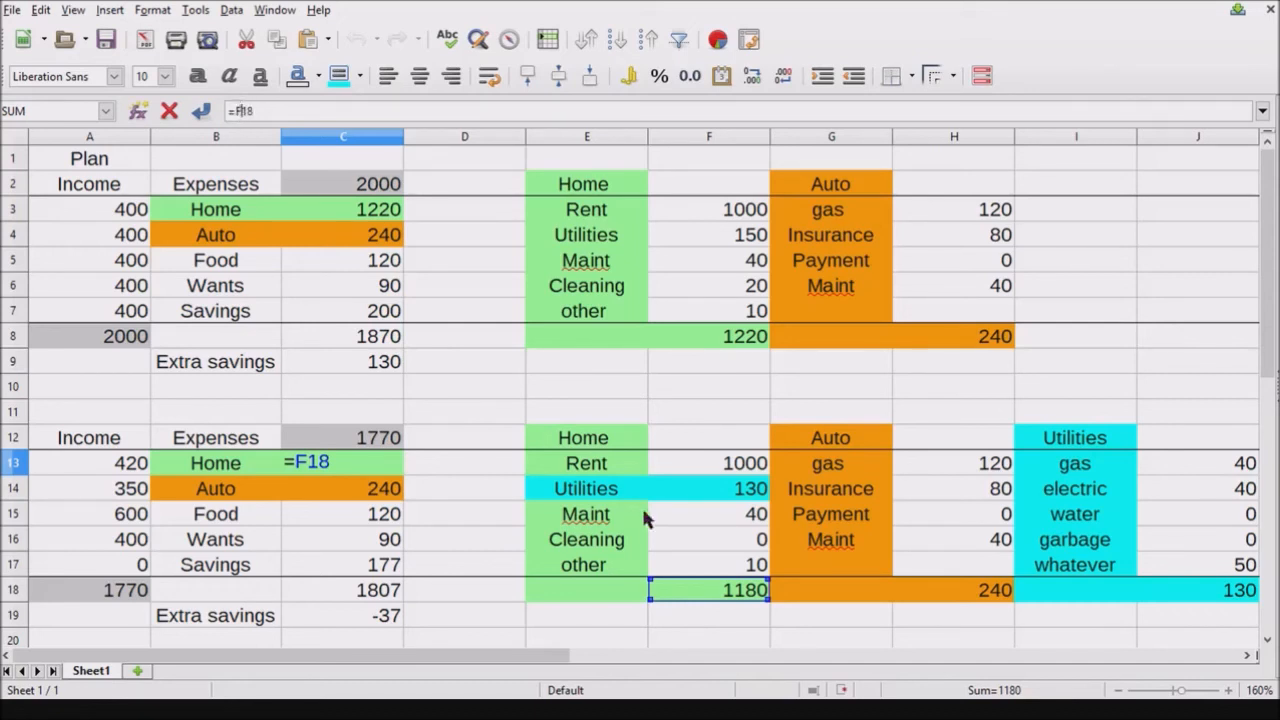
key("Return")
left_click(706, 591)
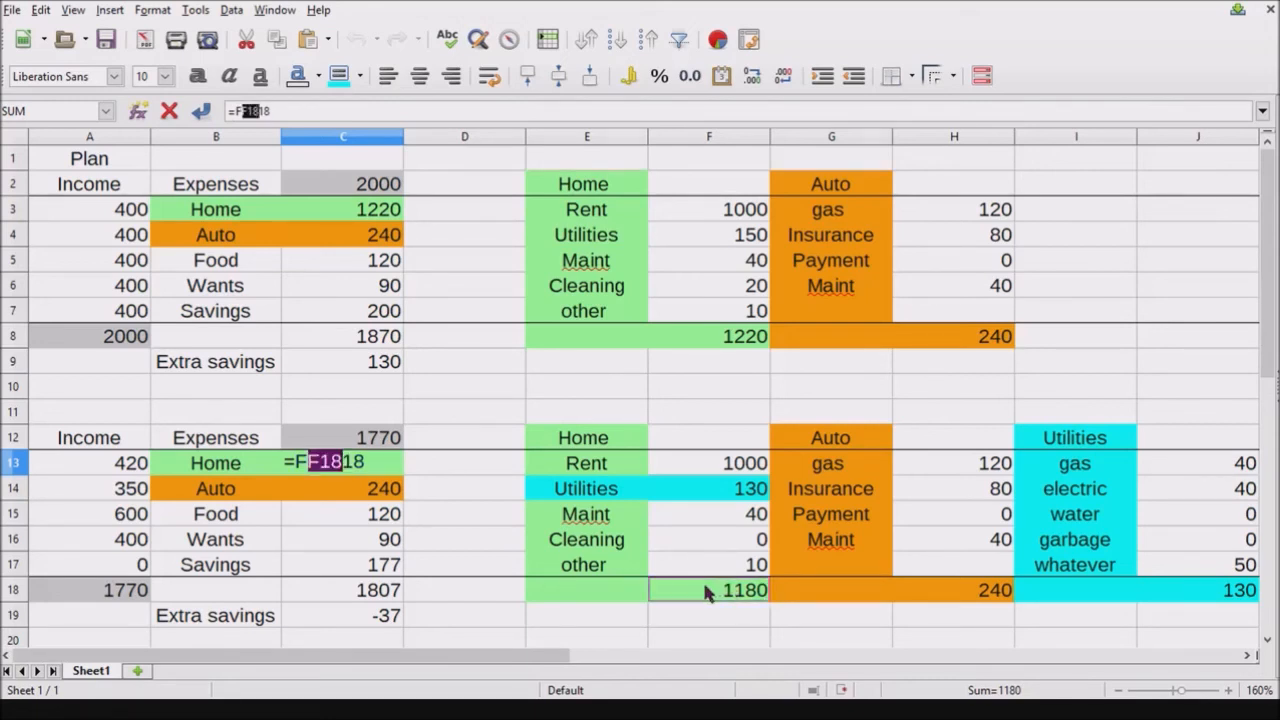
key("Return")
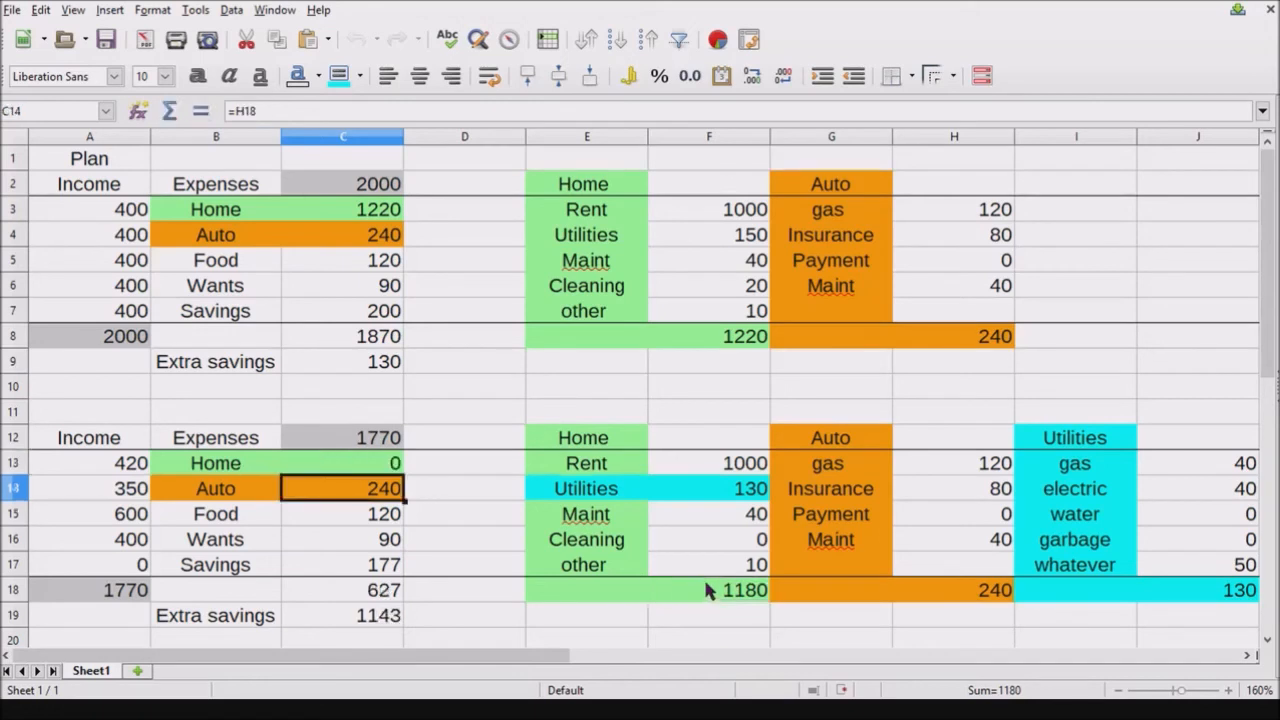
Correct the copy's Home expense formula in C13 to =F18, linking it to the Home breakdown total
left_click(395, 462)
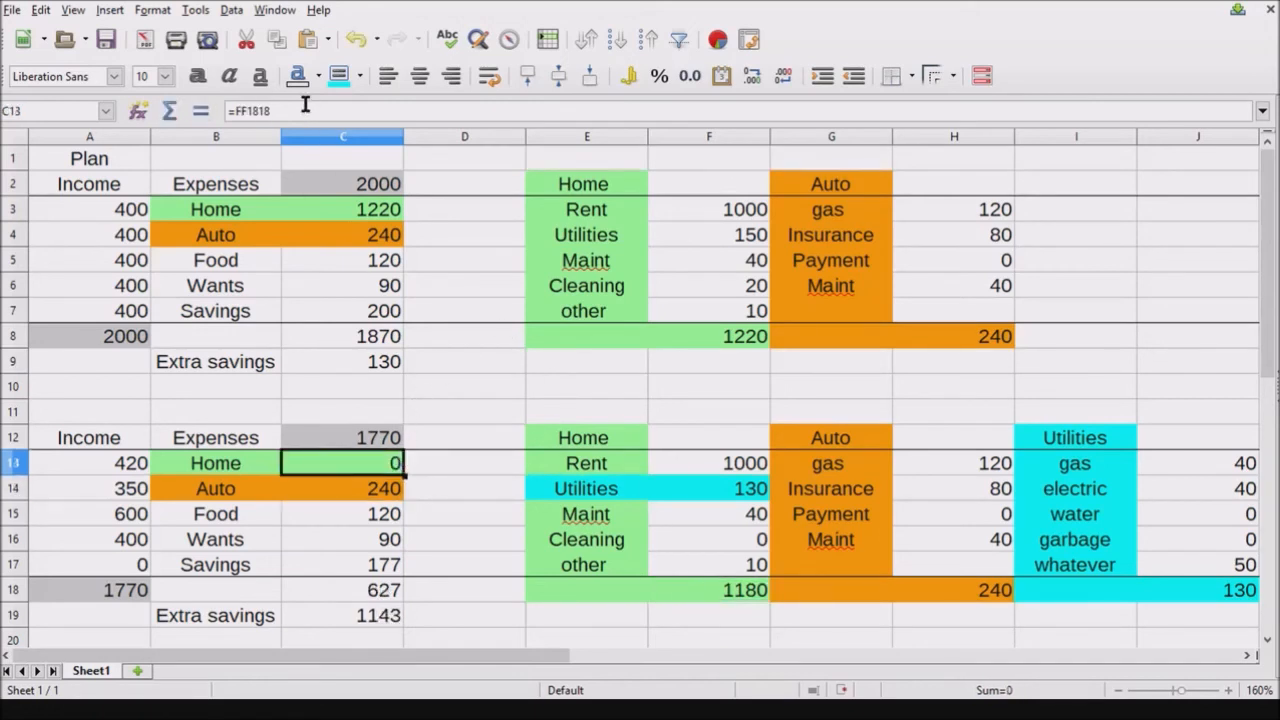
left_click(303, 116)
key("BackSpace")
key("BackSpace")
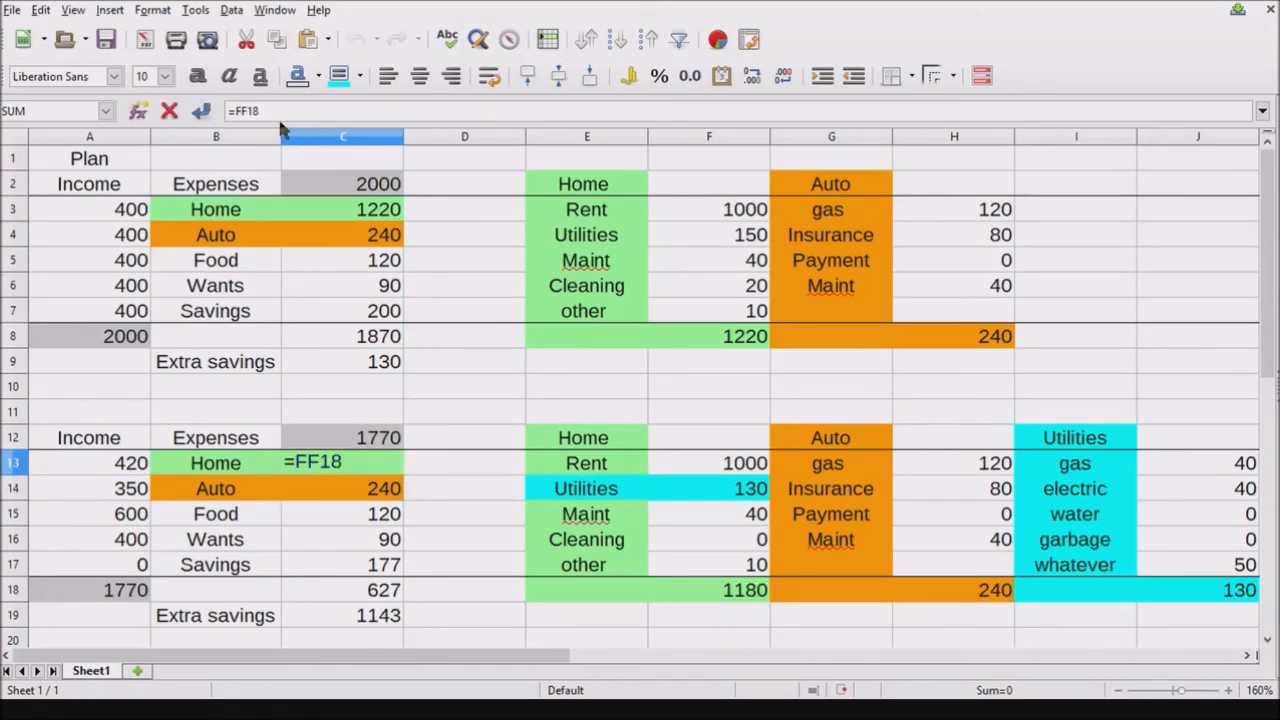
left_click(239, 112)
key("BackSpace")
key("Return")
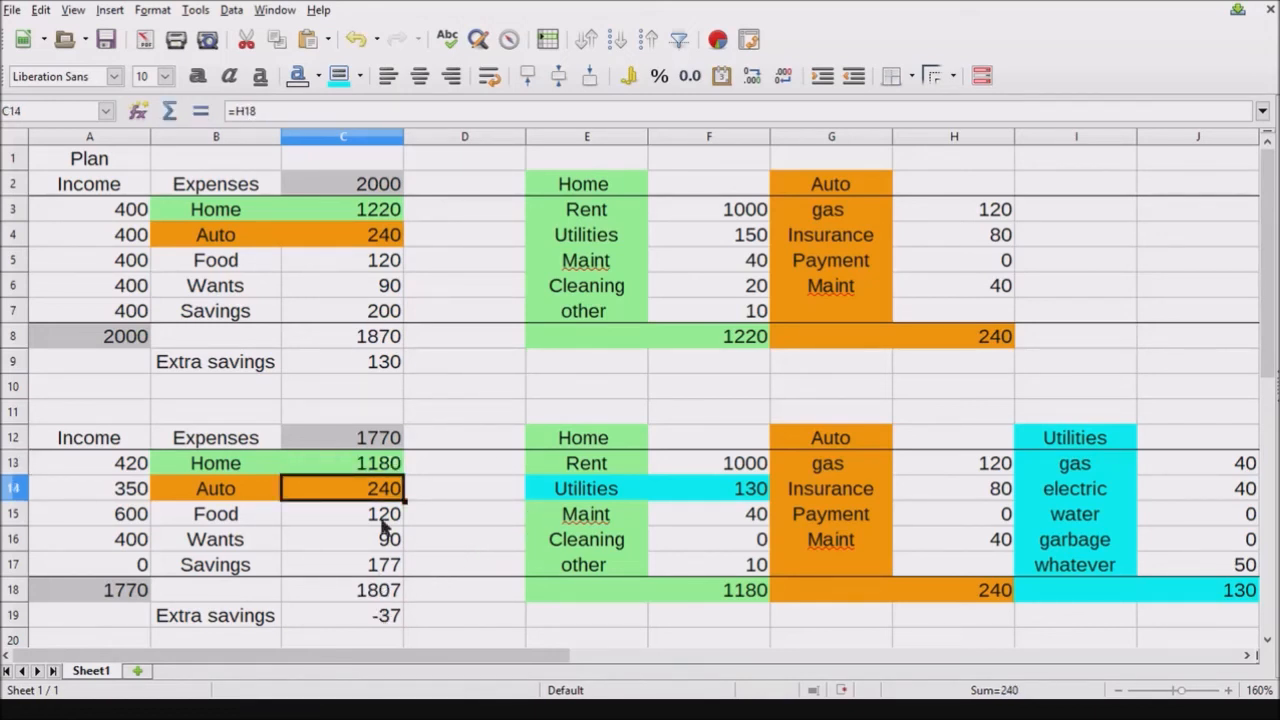
Inspect the Extra savings formula in C19 and the cells it references
left_click(362, 614)
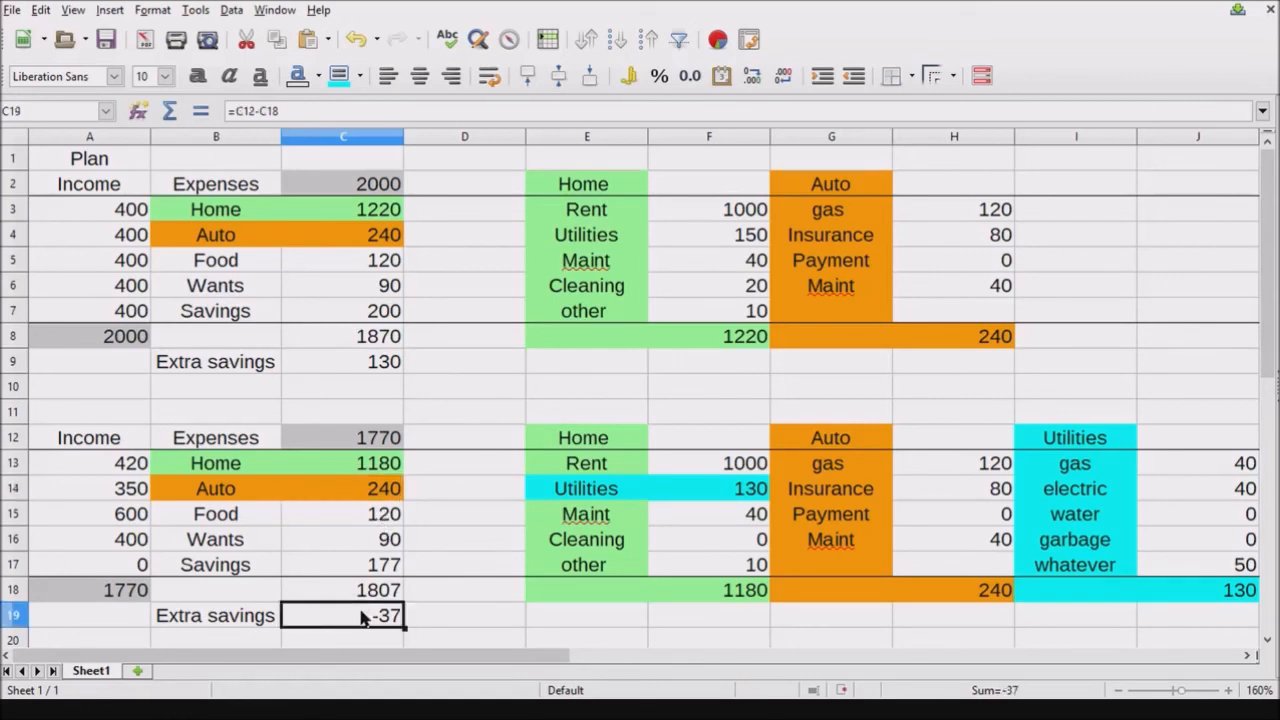
left_click(270, 110)
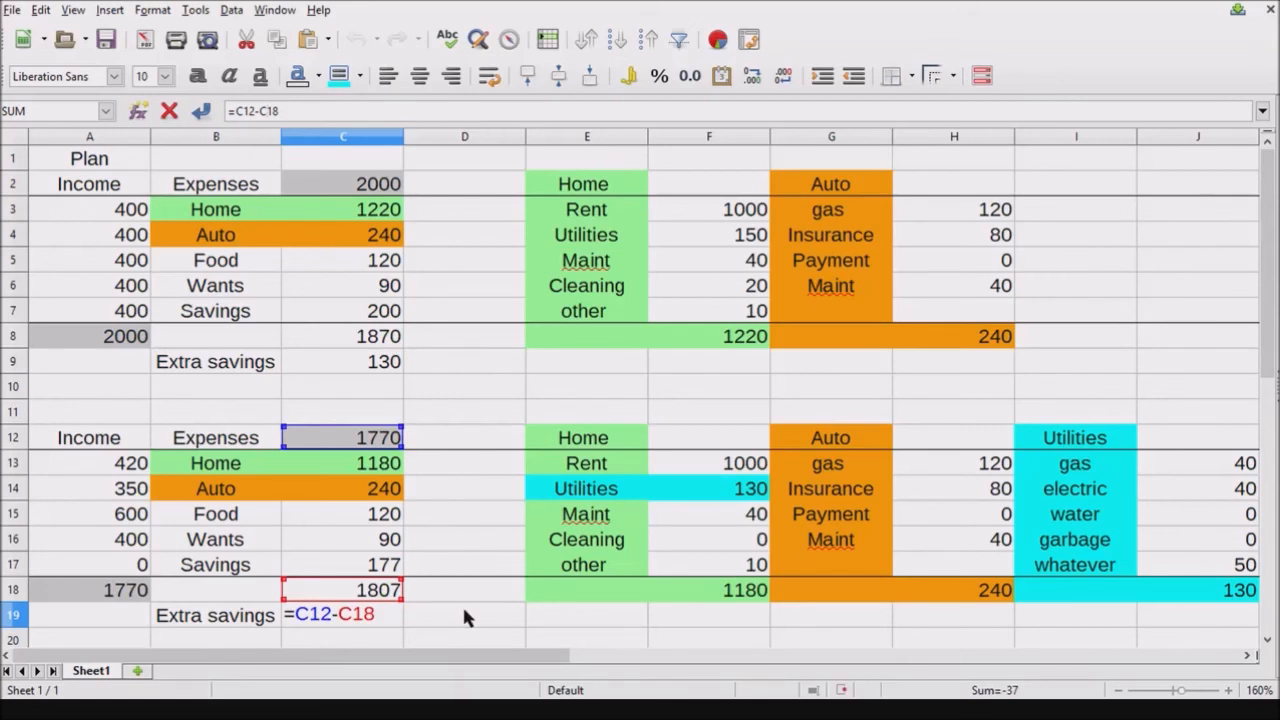
key("Return")
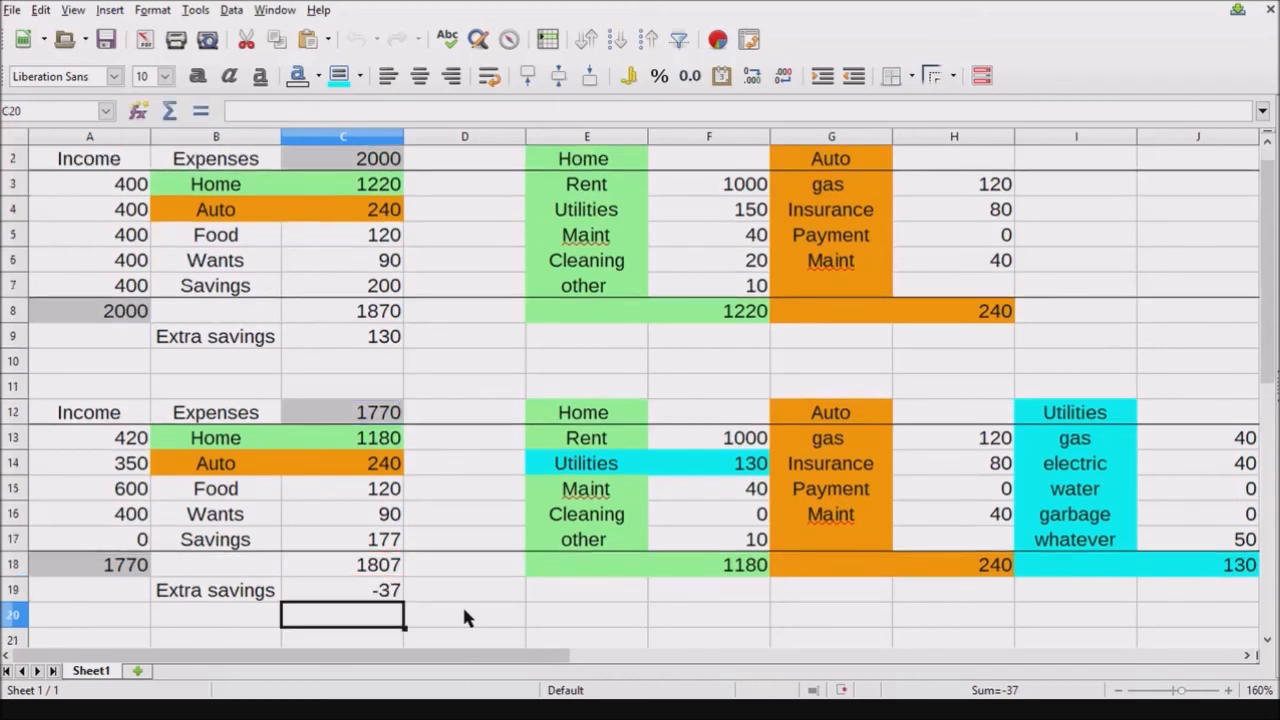
Set the copy's Wants expense in C16 to 50 and check the Extra savings and Savings cells
left_click(372, 518)
type("50")
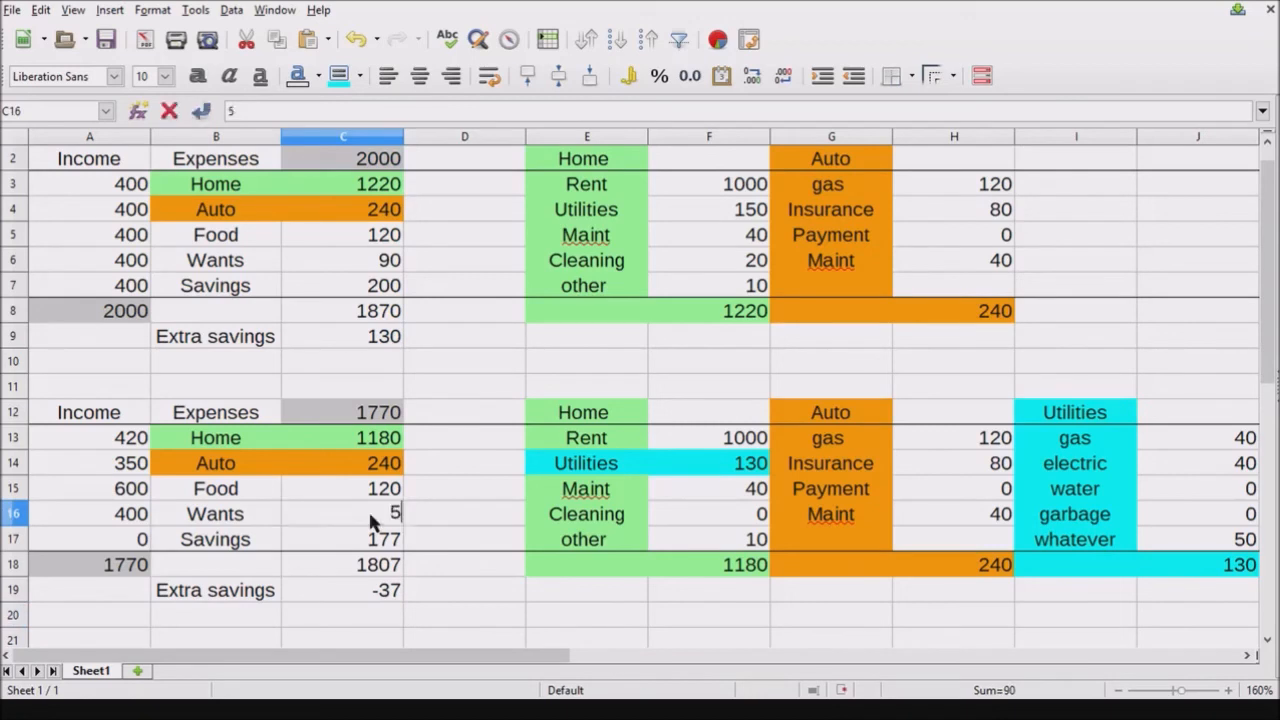
key("Return")
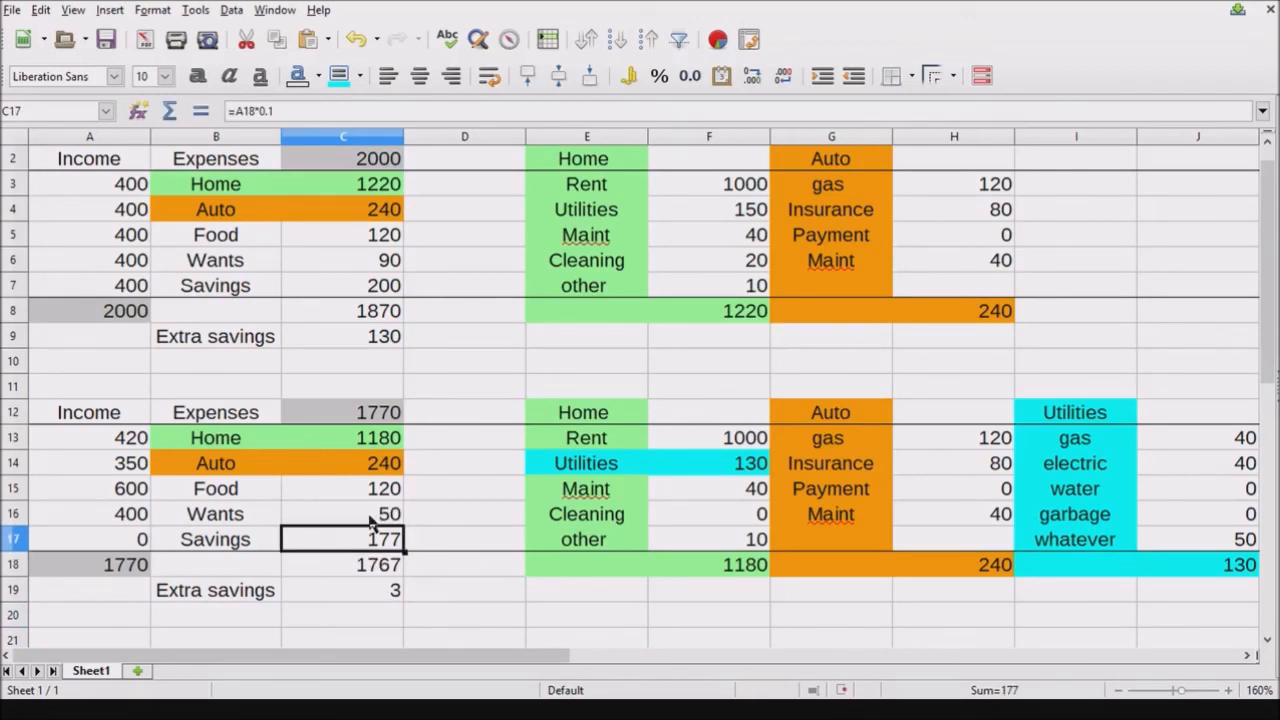
left_click(367, 591)
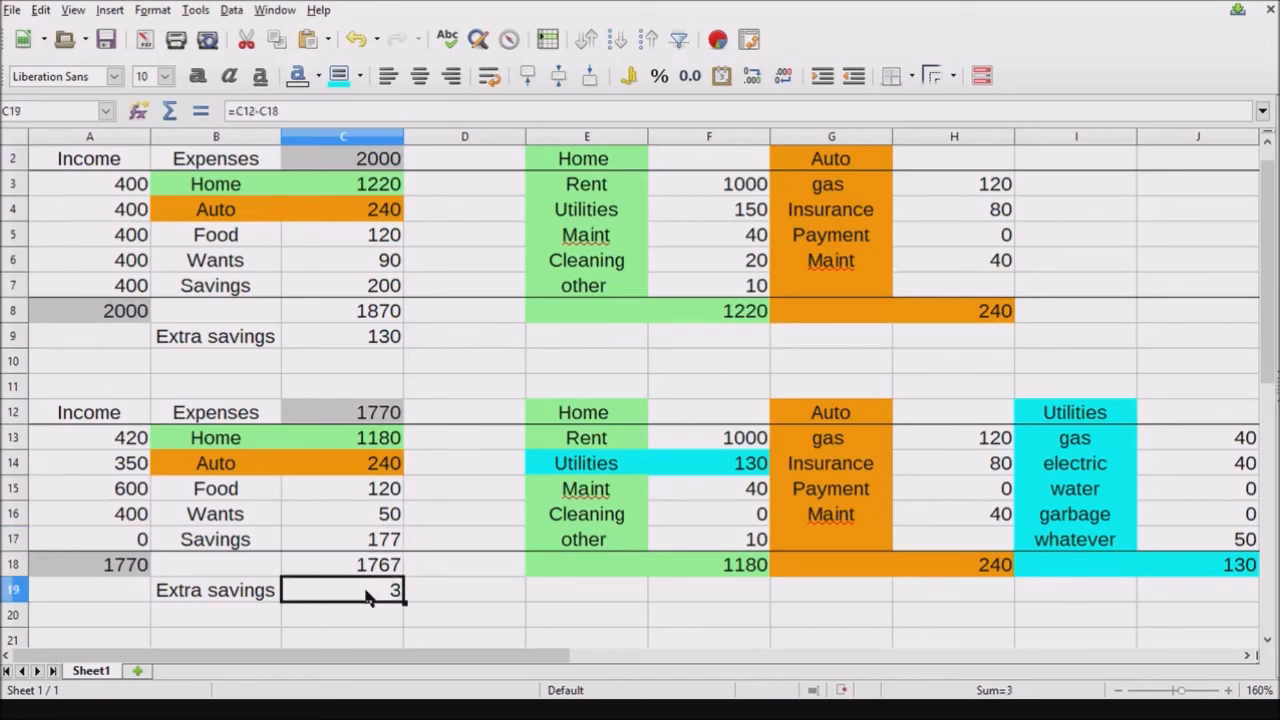
left_click(378, 541)
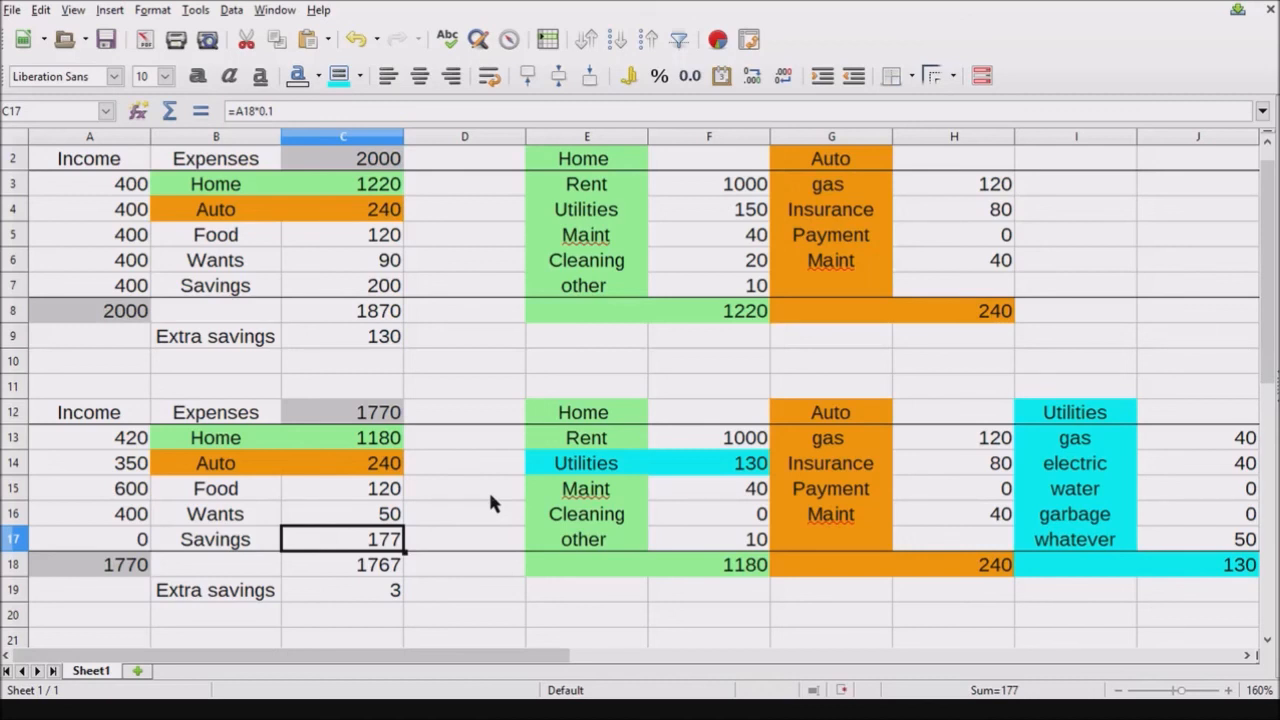
Save the budget spreadsheet
key("ctrl+s")
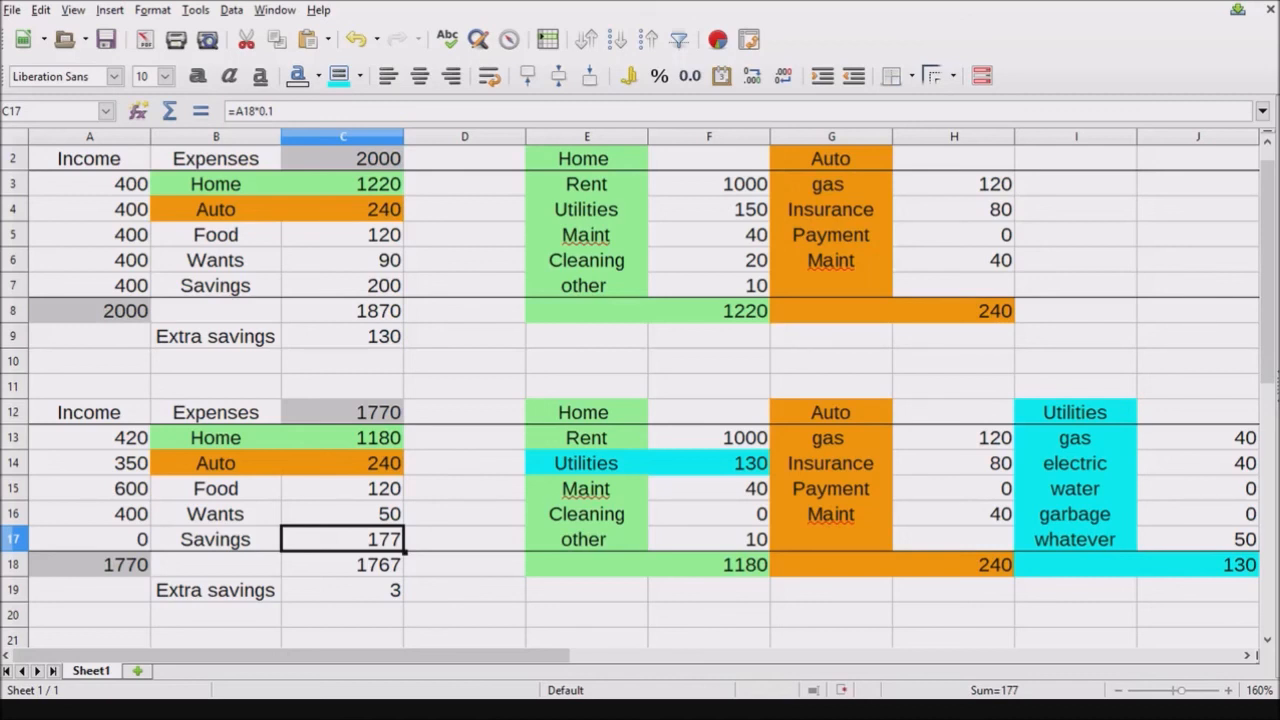
key("ctrl+s")
key("ctrl+s")
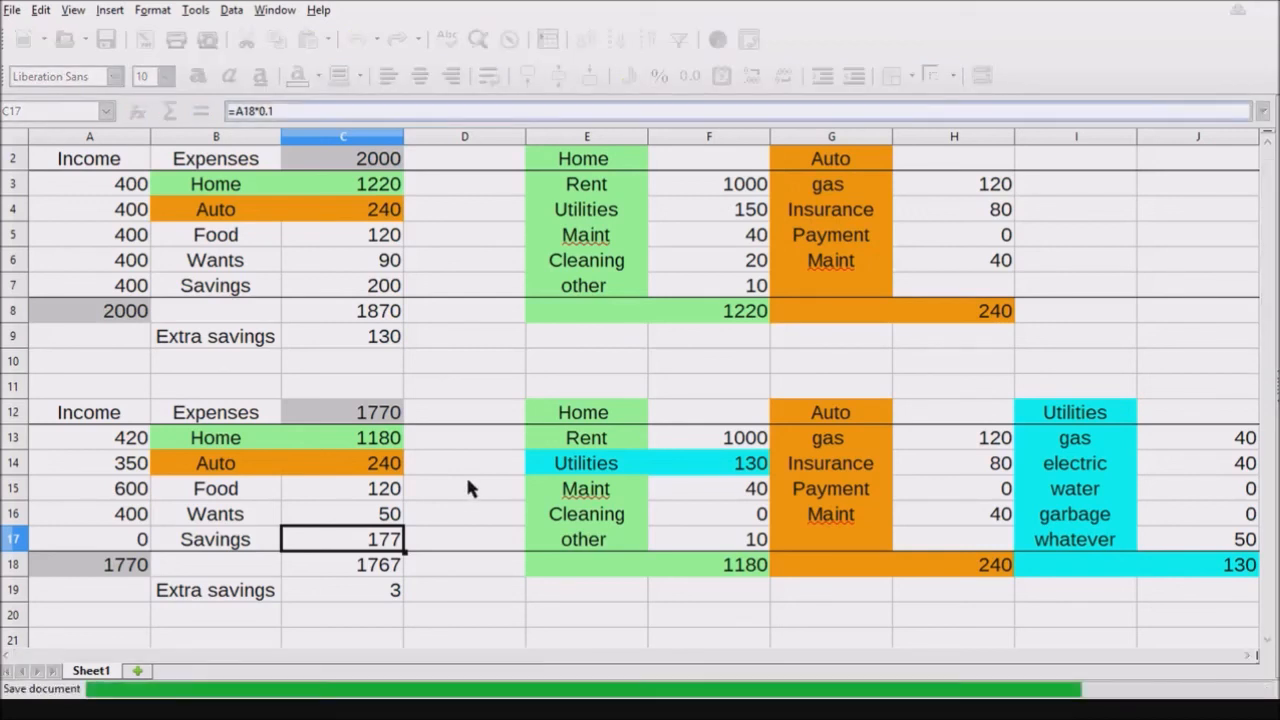